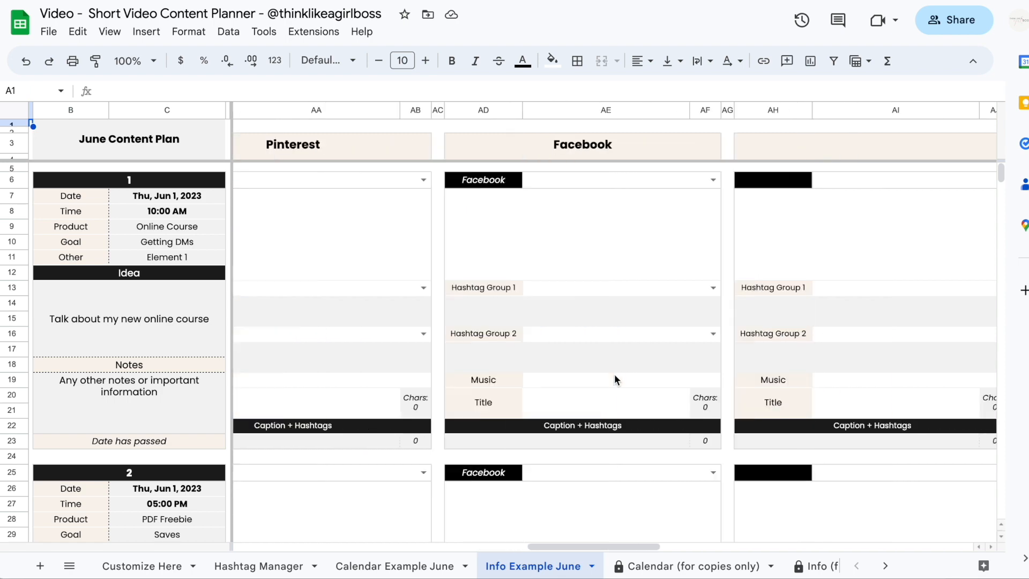
Examine the platform sections and the image and custom columns of the June example info sheet.
scroll(614, 374, right, 5)
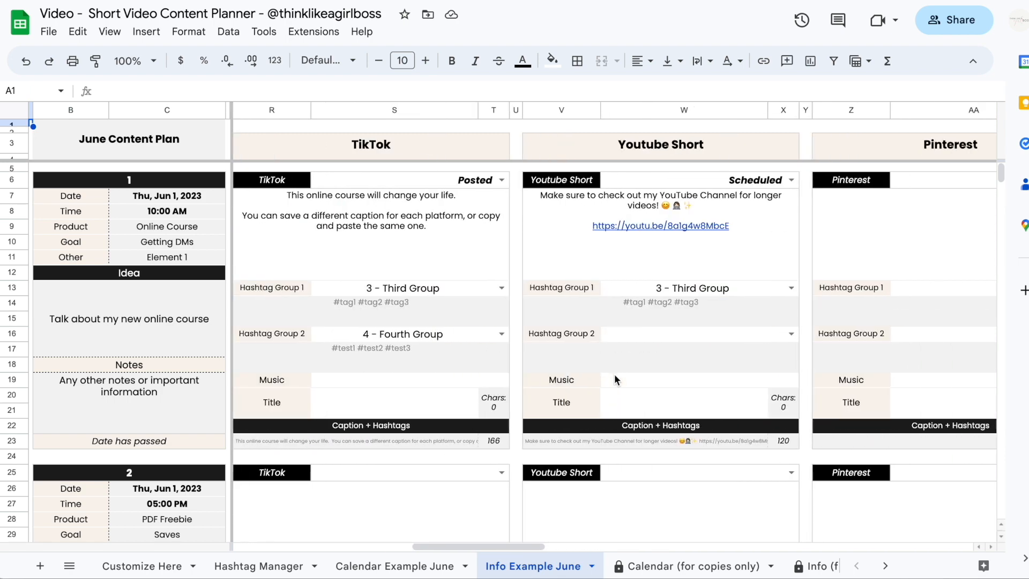
scroll(614, 374, right, 10)
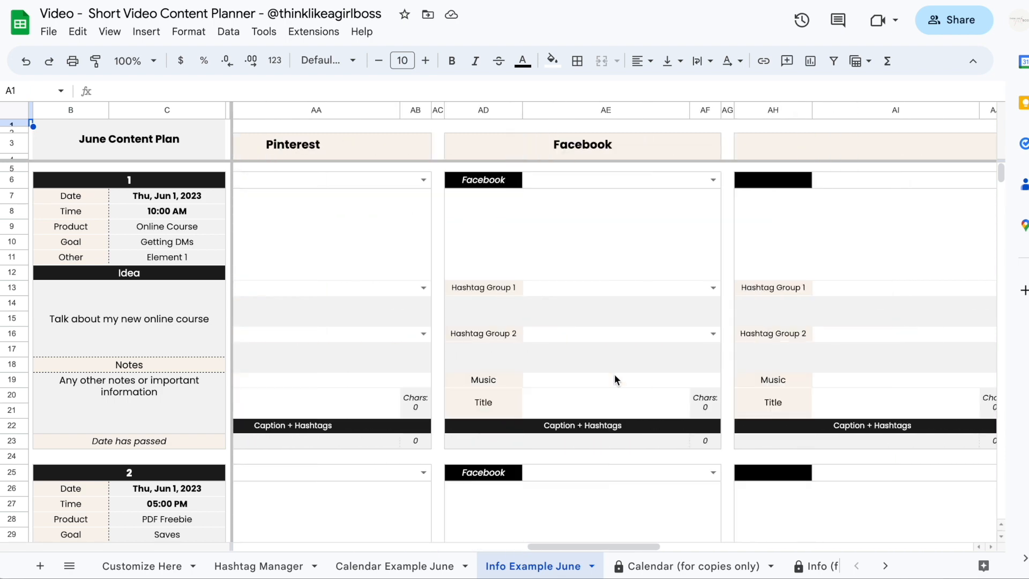
scroll(614, 374, right, 5)
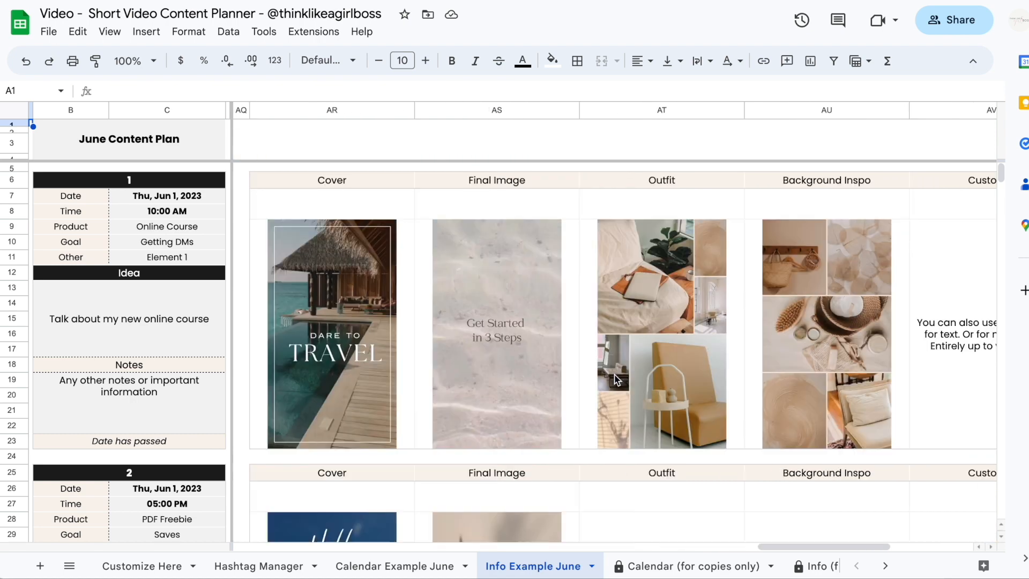
scroll(616, 379, right, 5)
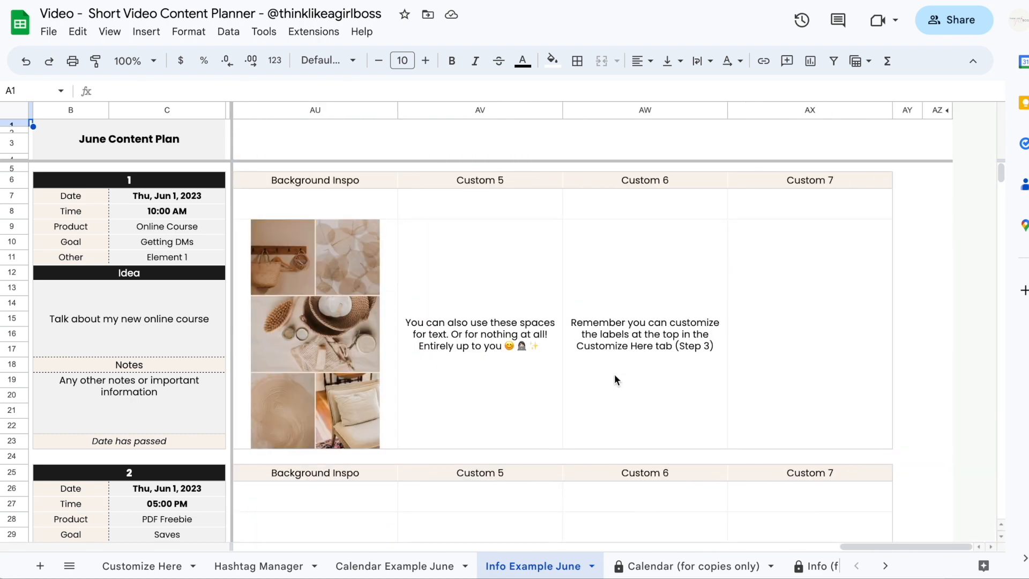
scroll(614, 374, left, 5)
scroll(595, 409, right, 1)
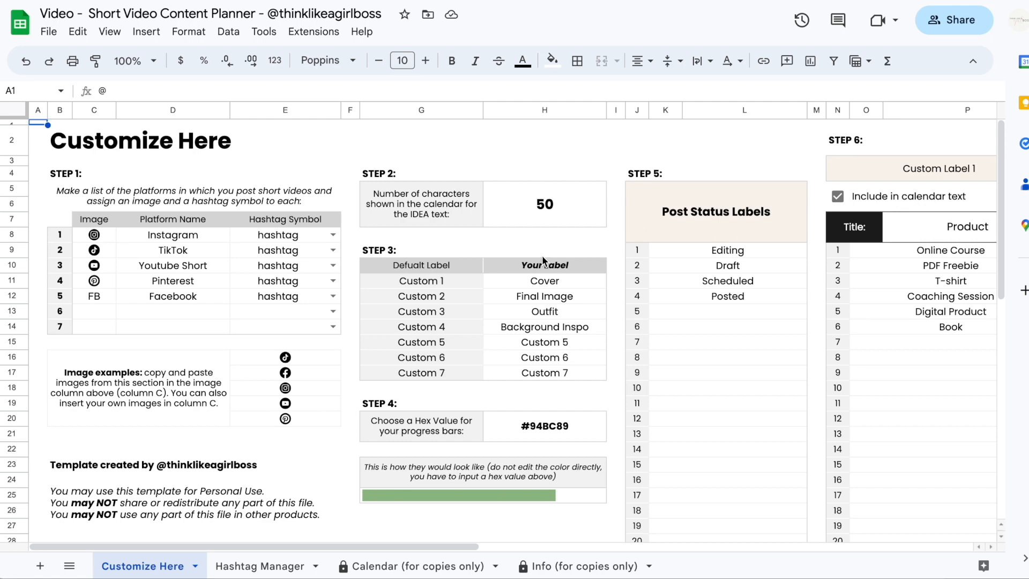
Review the Customize Here sheet, especially the platform list in Step 1 and the label lists in the following steps.
scroll(543, 260, right, 3)
scroll(543, 261, left, 3)
drag(60, 220, 304, 327)
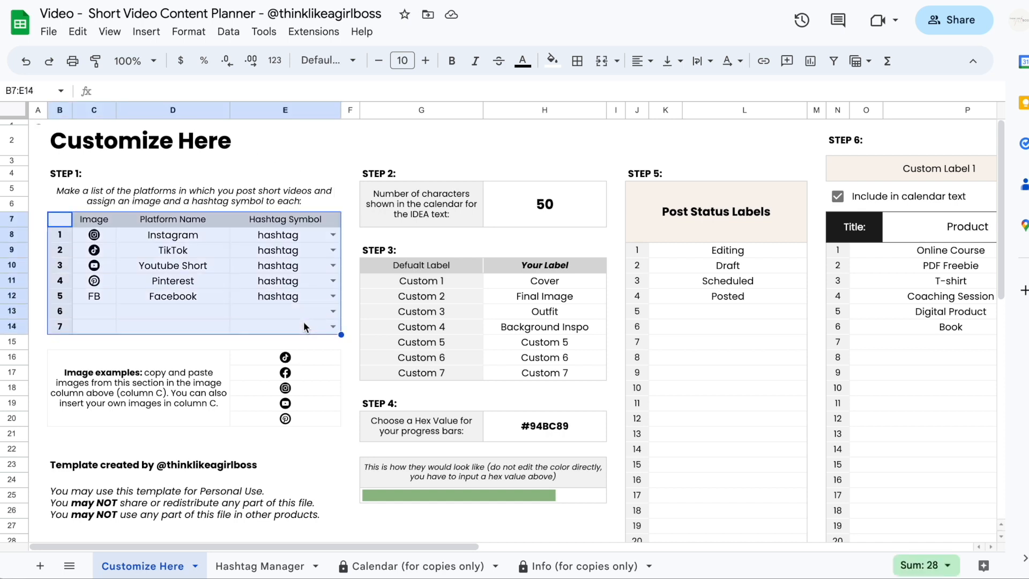
click(169, 240)
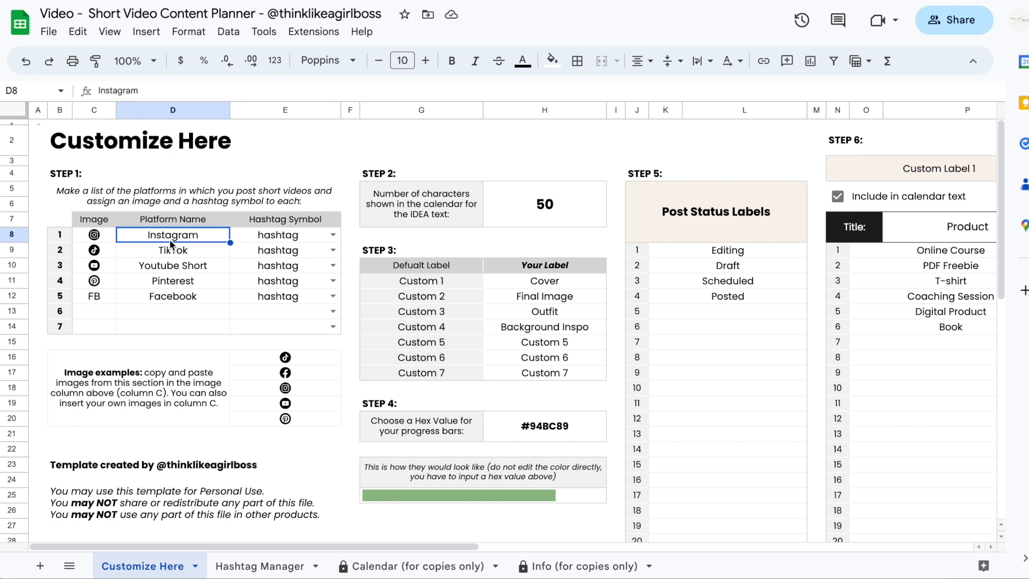
drag(169, 239, 177, 332)
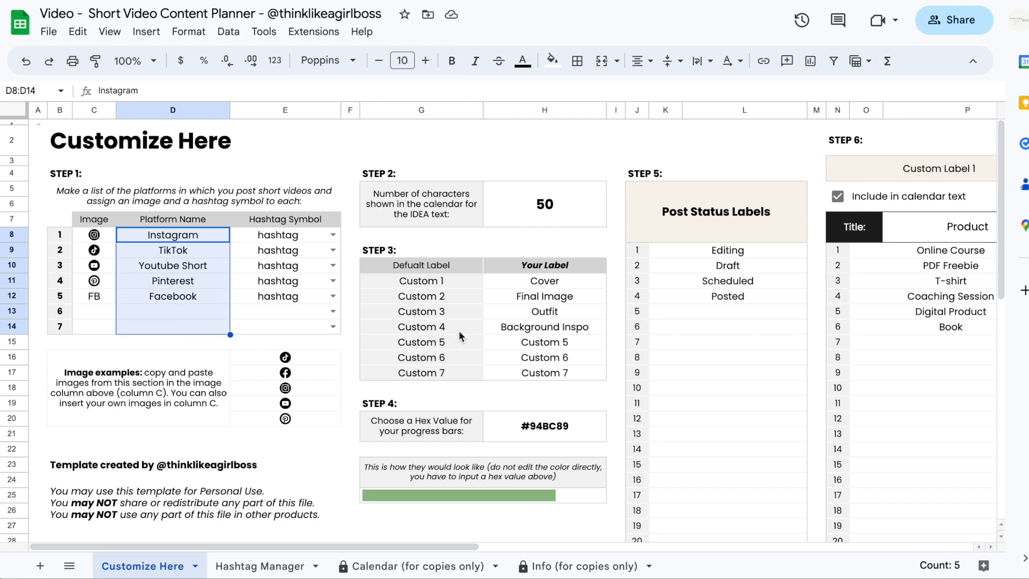
scroll(458, 330, right, 4)
scroll(458, 330, right, 6)
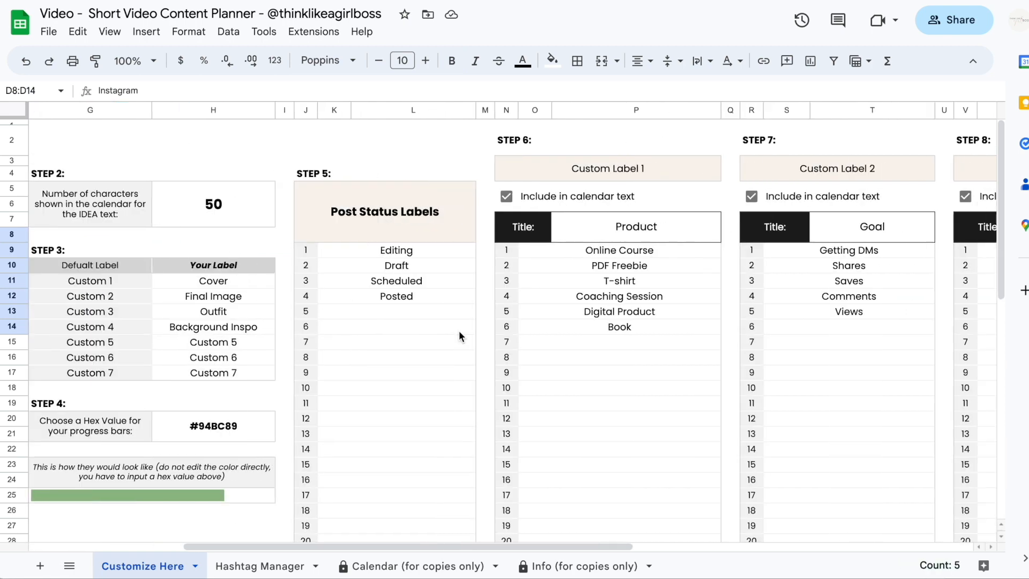
scroll(459, 330, left, 8)
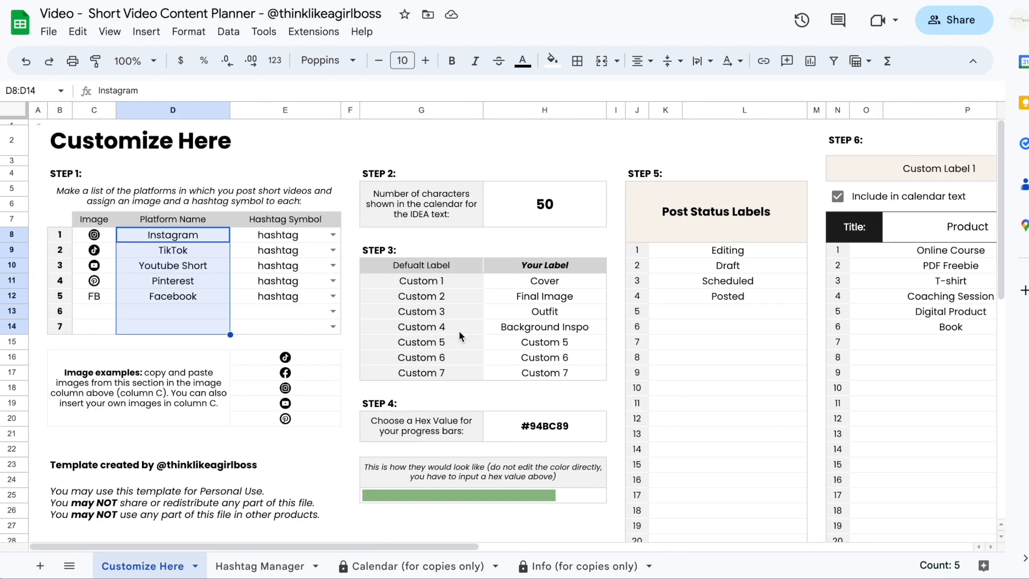
Open the Hashtag Manager sheet and inspect the first group's name and its hashtag list.
click(257, 567)
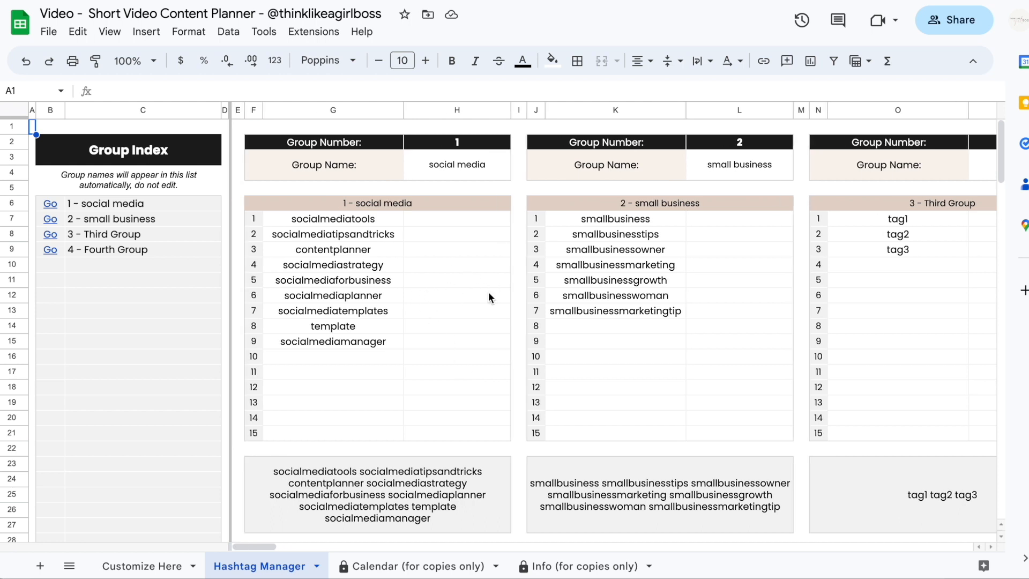
click(462, 166)
drag(352, 216, 345, 436)
click(361, 403)
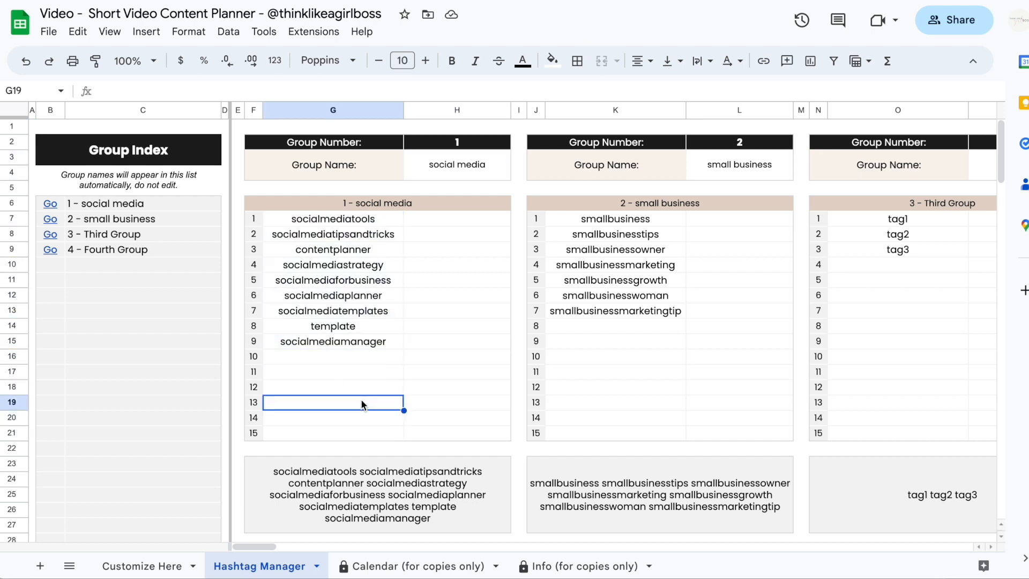
Look through the hashtag groups across and down the Hashtag Manager sheet.
scroll(564, 383, right, 10)
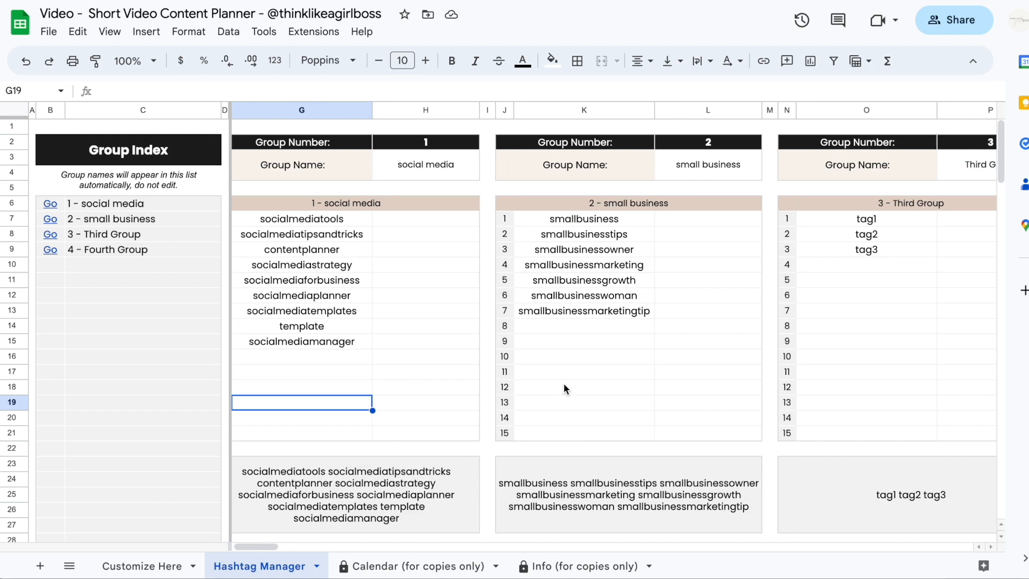
scroll(564, 383, right, 20)
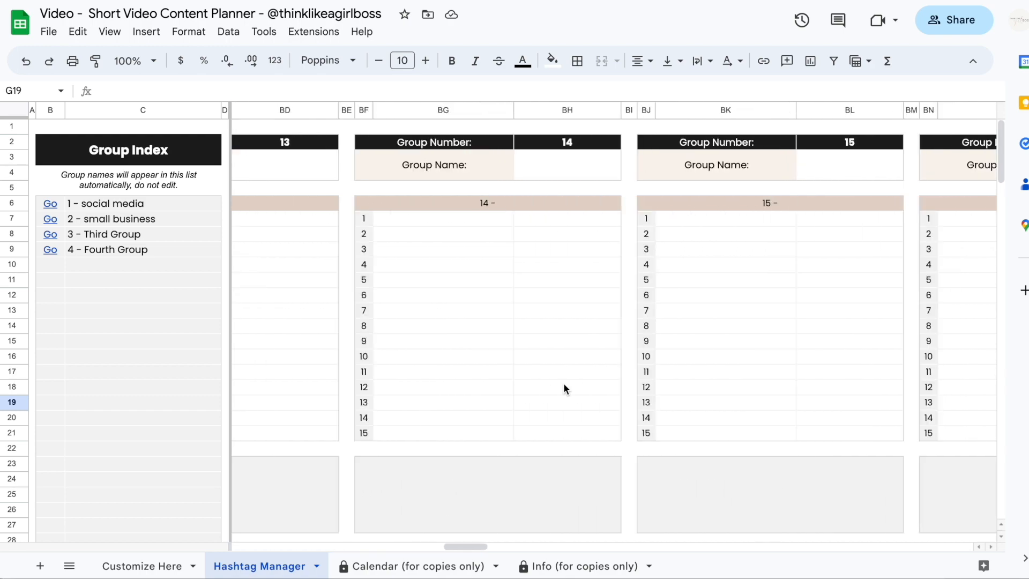
scroll(564, 383, left, 20)
scroll(564, 383, right, 2)
scroll(563, 382, left, 2)
scroll(563, 383, down, 5)
scroll(564, 383, down, 3)
scroll(563, 382, up, 8)
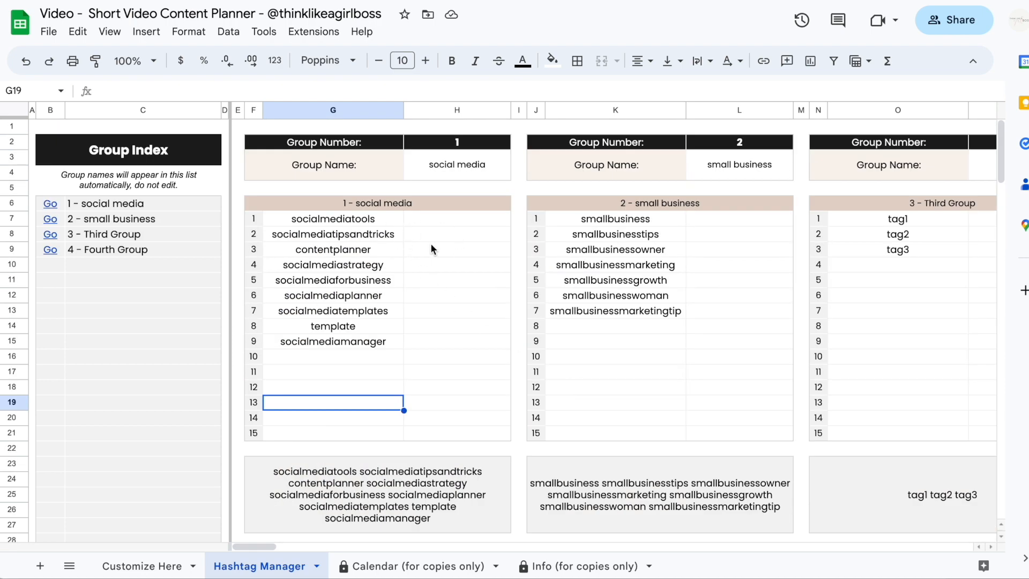
Go through the group names in the Group Index and return to the first group's hashtags.
click(88, 205)
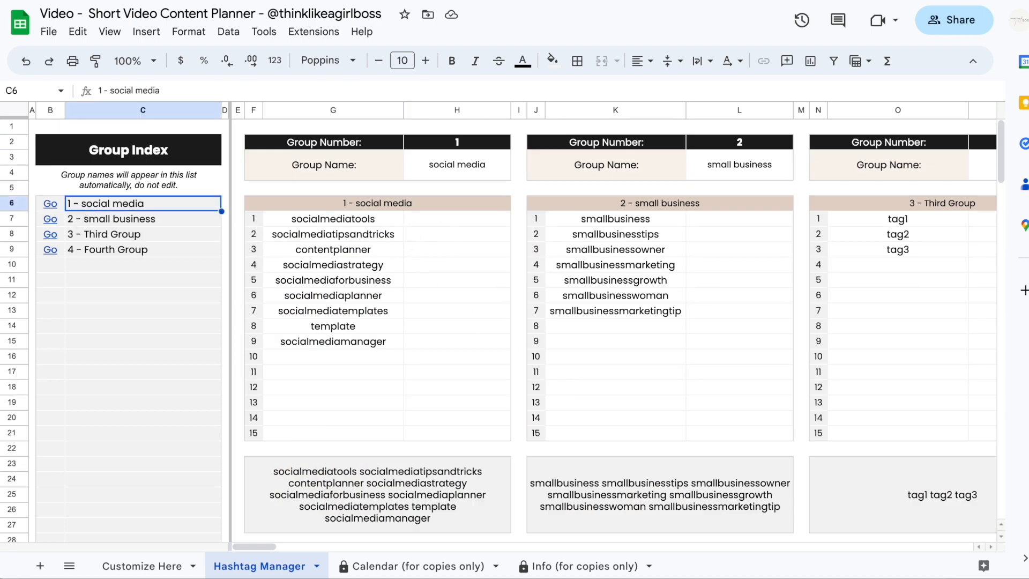
key(Down)
key(Down)
key(Down)
key(Down)
click(389, 282)
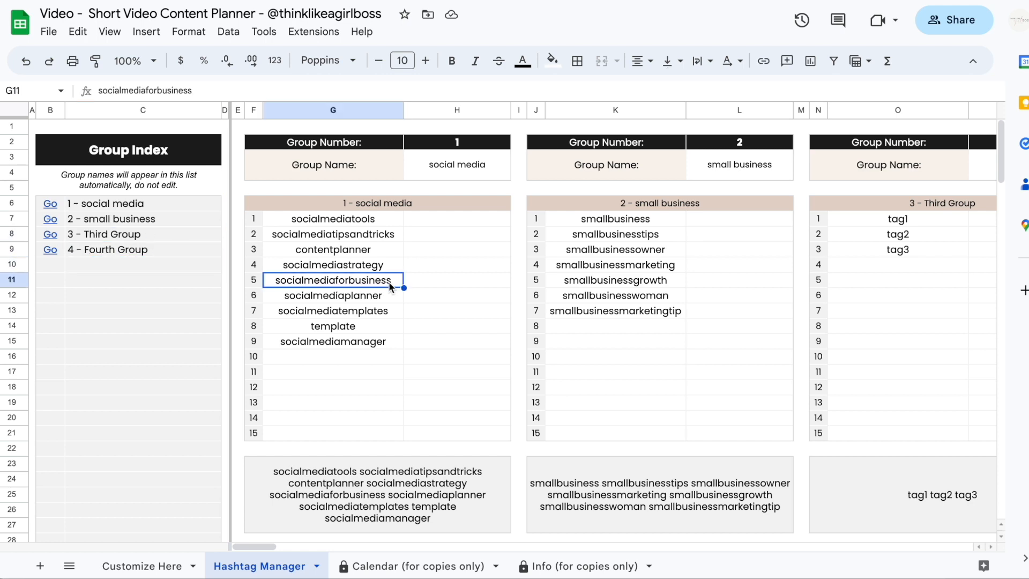
Check post 1's TikTok caption area and the options offered for its Hashtag Group 1 and Hashtag Group 2 on the Info template sheet.
click(592, 341)
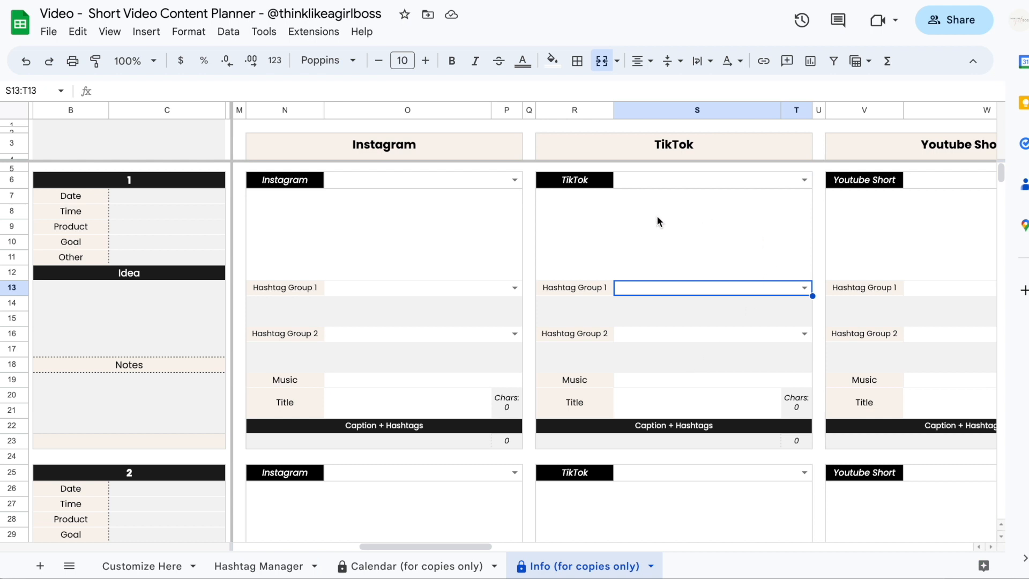
click(658, 220)
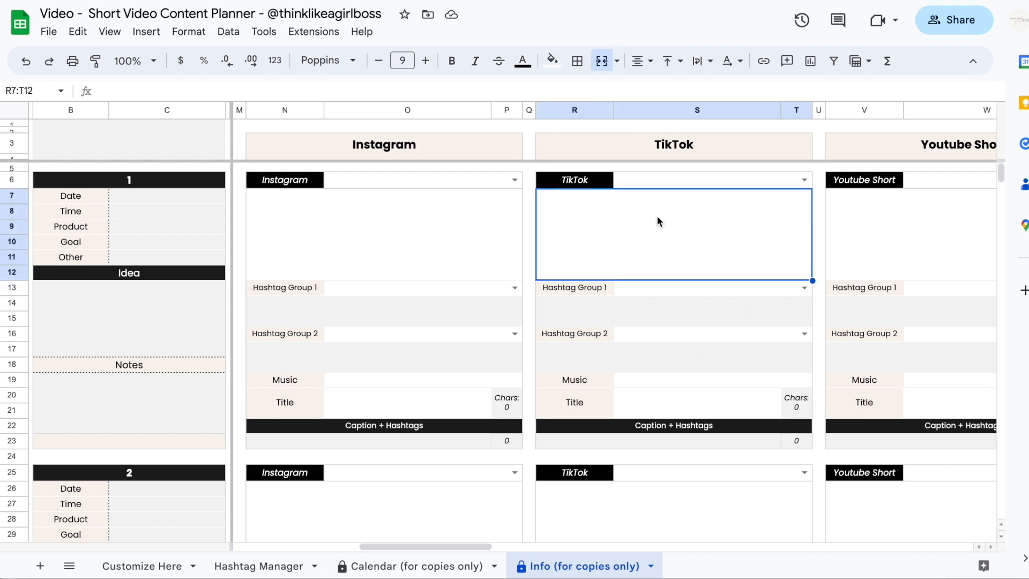
click(805, 284)
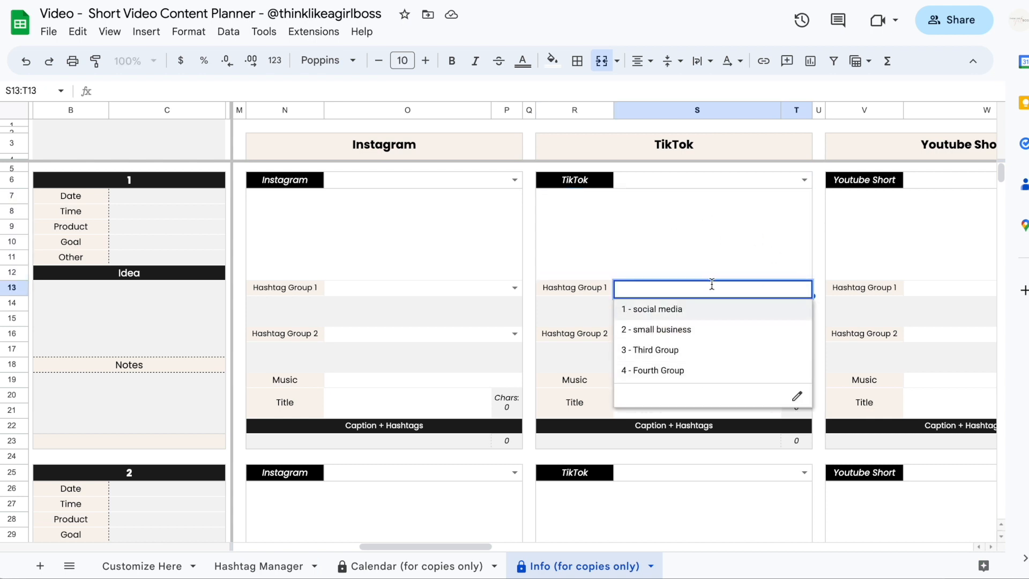
click(731, 251)
click(804, 333)
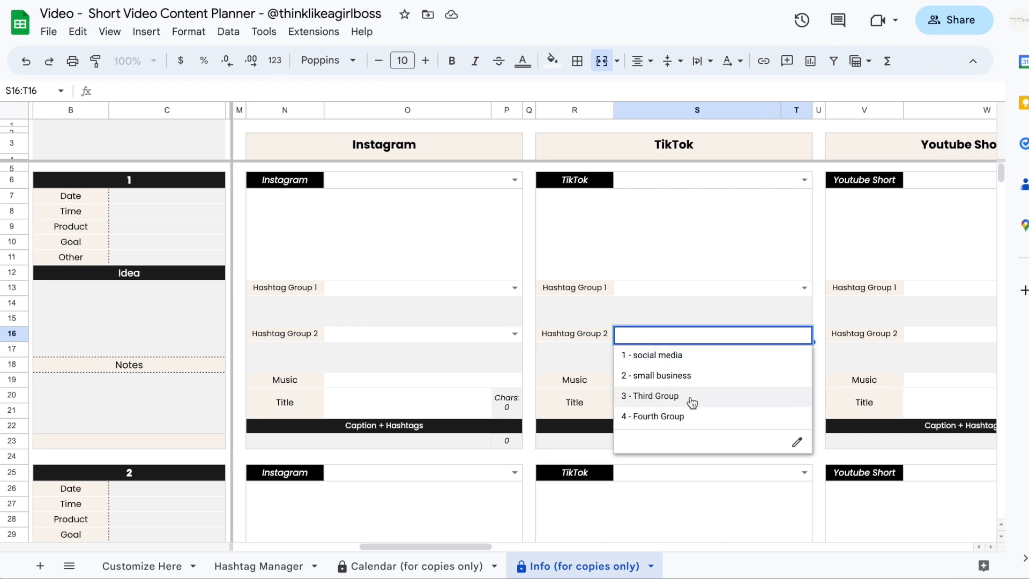
click(737, 257)
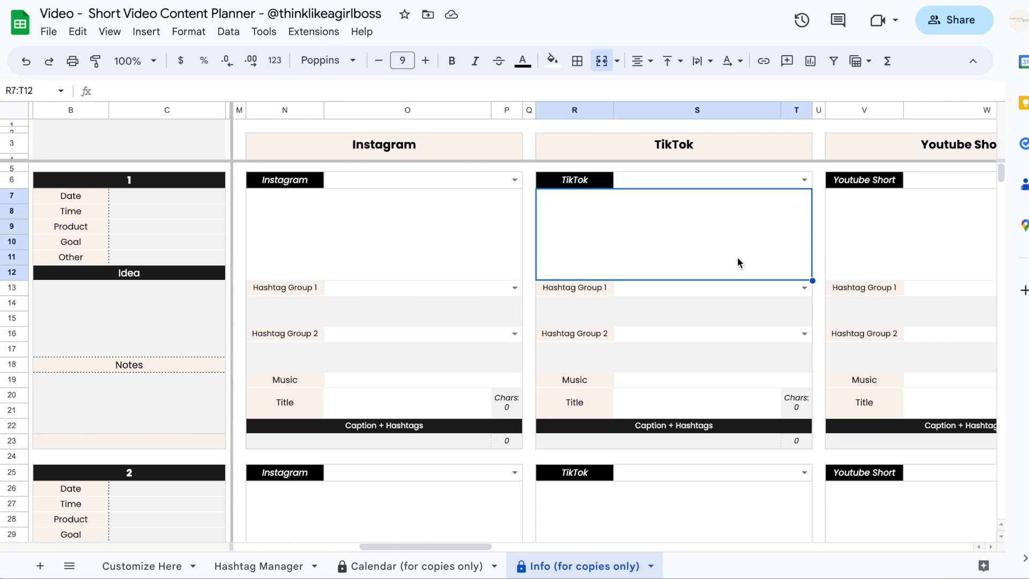
Open the Calendar (for copies only) sheet and look over its planning table and calendar area.
click(287, 566)
click(418, 565)
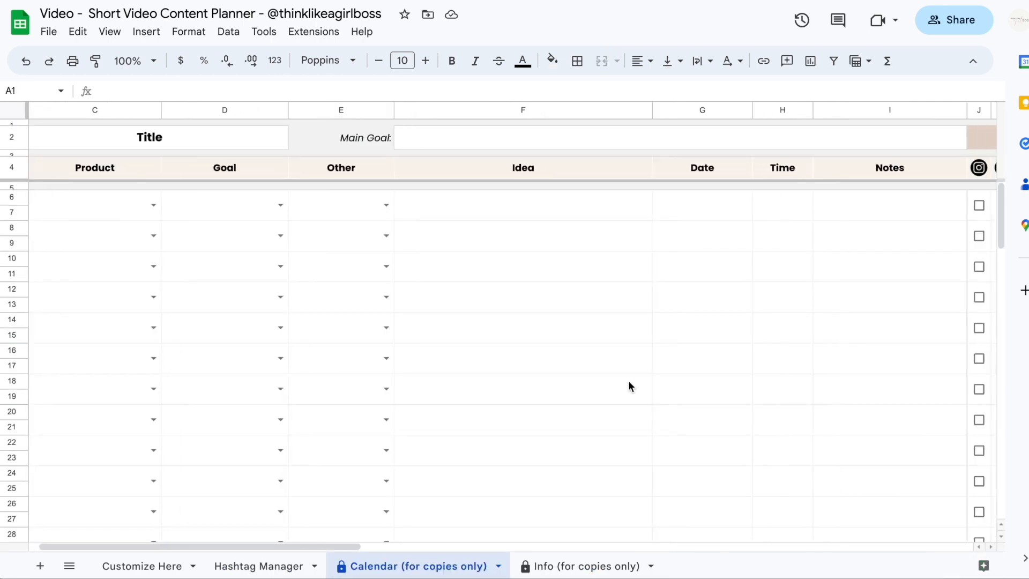
scroll(629, 386, right, 15)
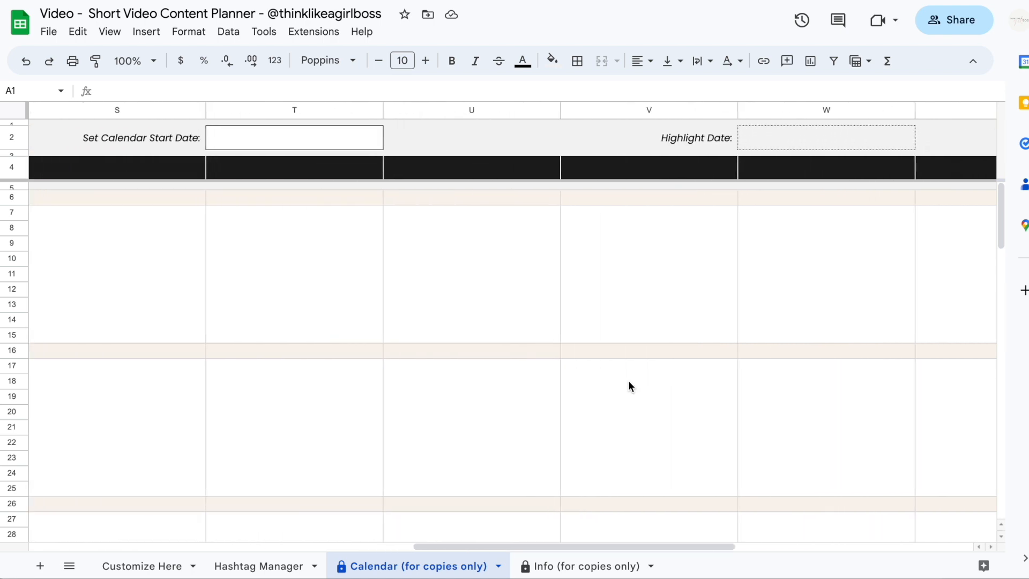
scroll(628, 385, left, 15)
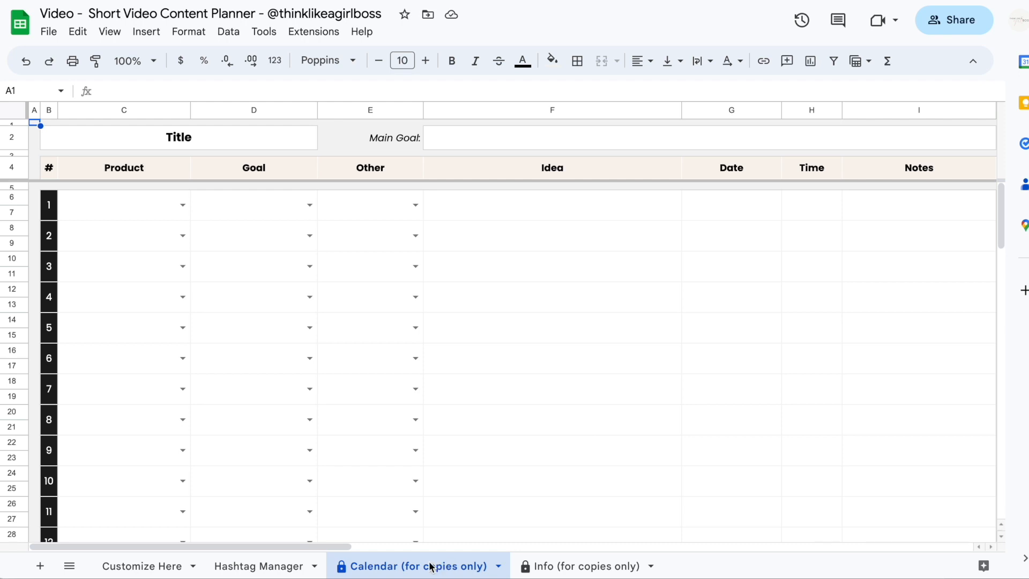
Duplicate both the Calendar (for copies only) and the Info (for copies only) sheets.
right_click(457, 565)
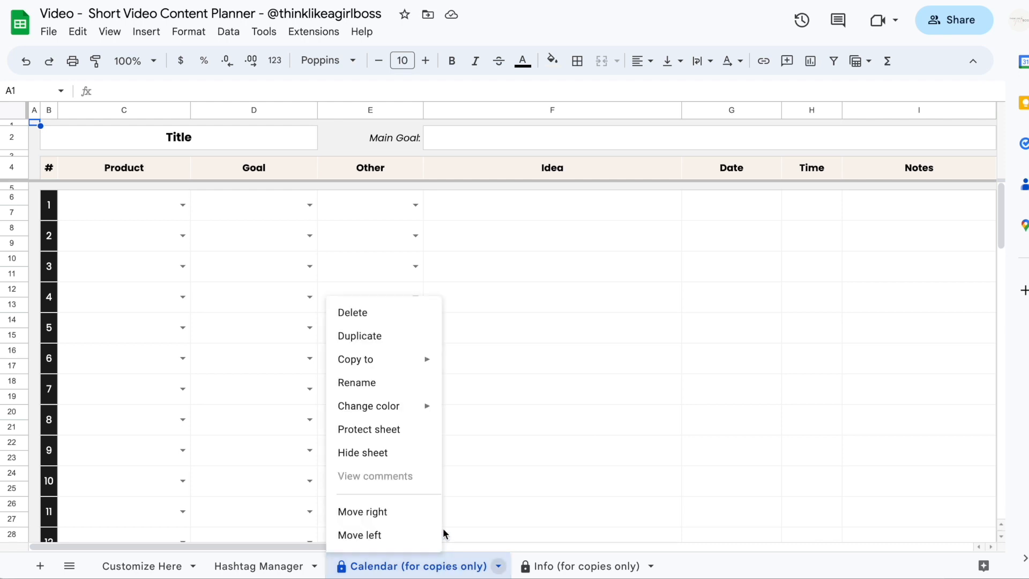
click(409, 339)
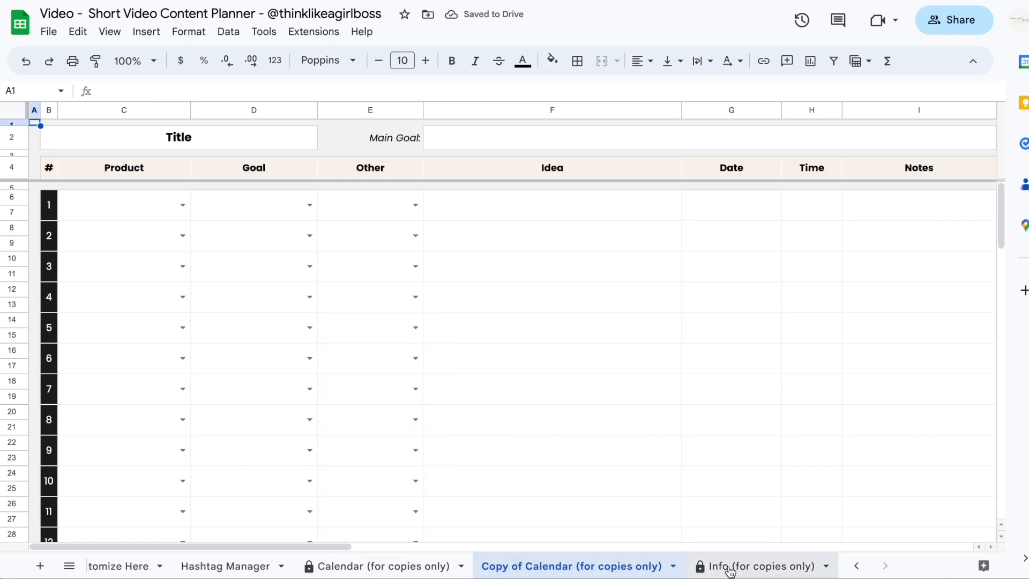
click(731, 568)
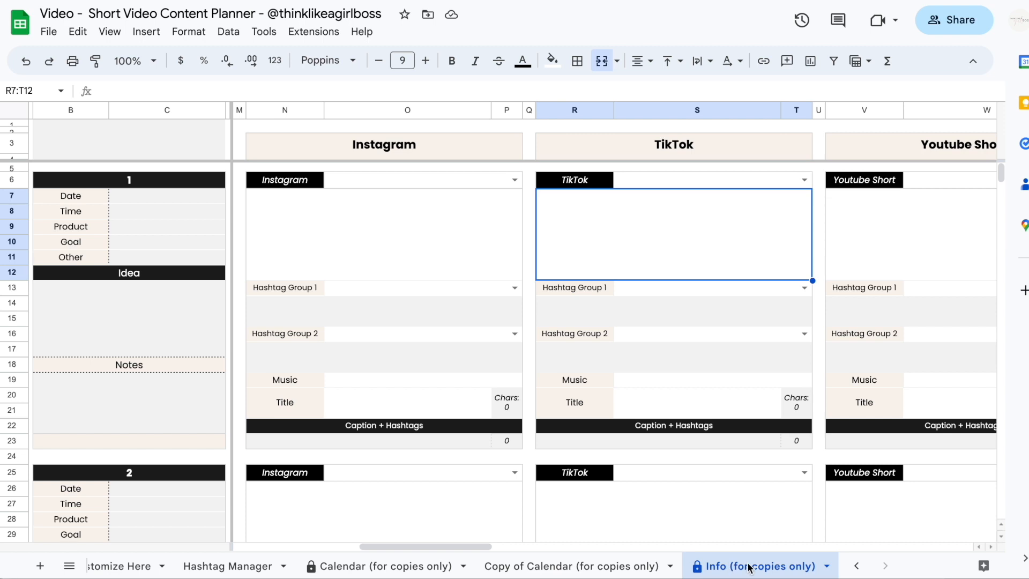
right_click(749, 567)
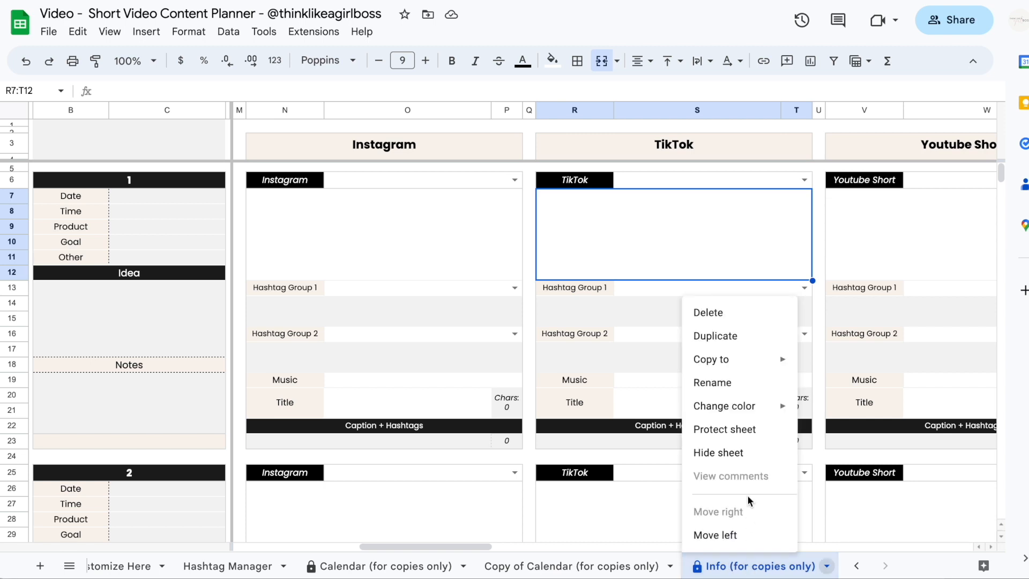
click(737, 338)
Move the Calendar copy directly before the Info copy and rename it June Calendar.
click(379, 565)
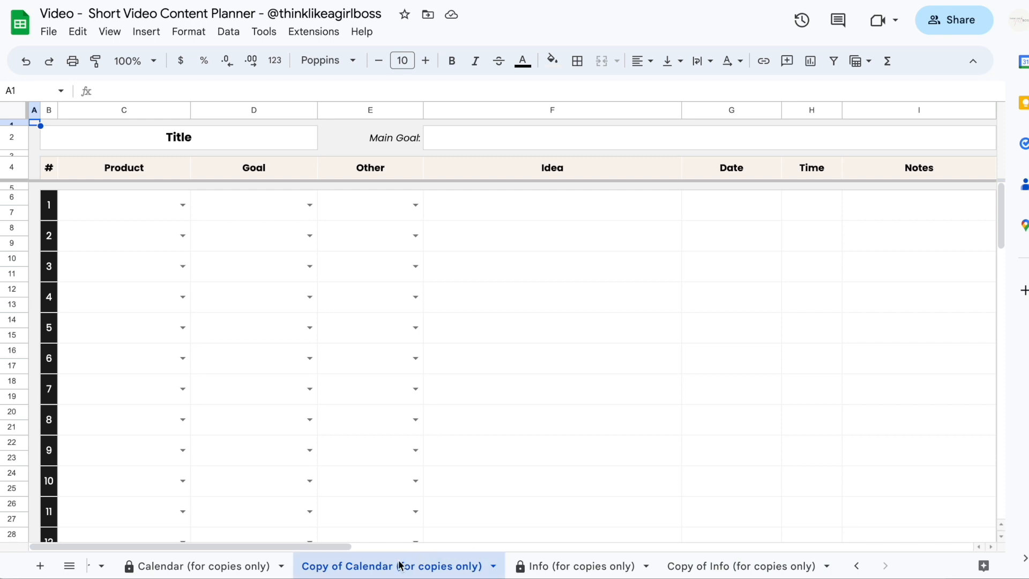
drag(395, 567, 585, 572)
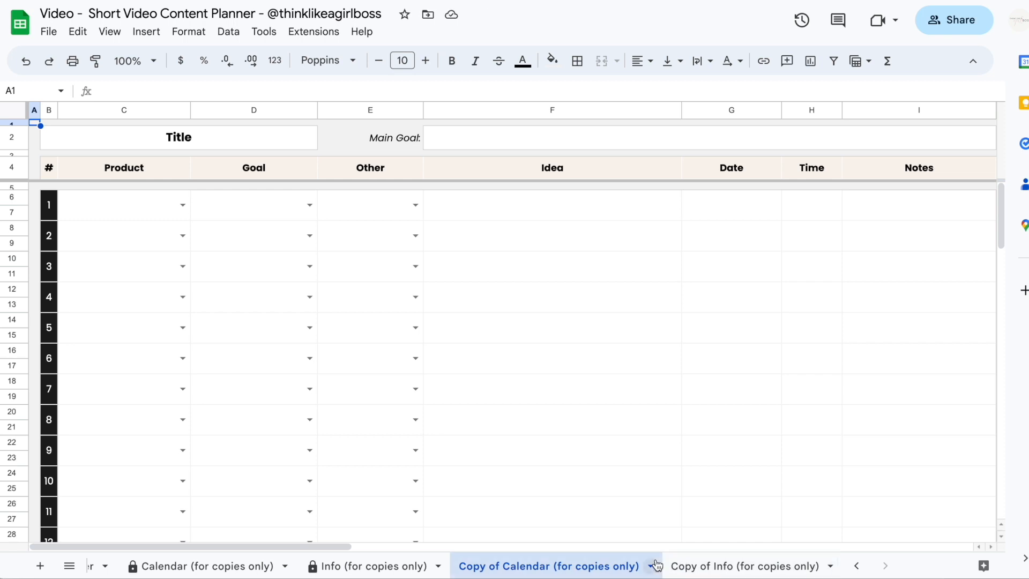
double_click(587, 567)
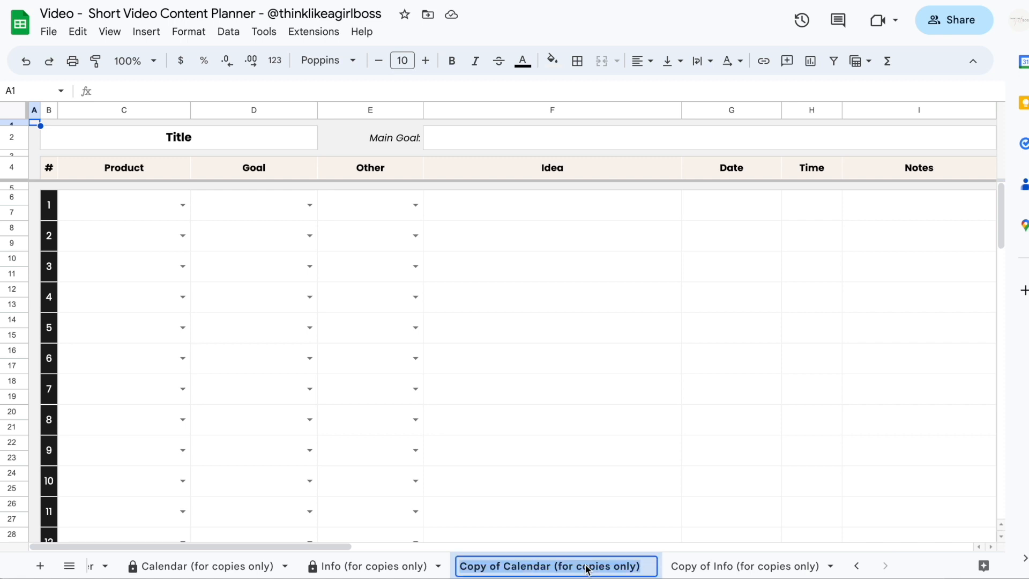
text(June Cla)
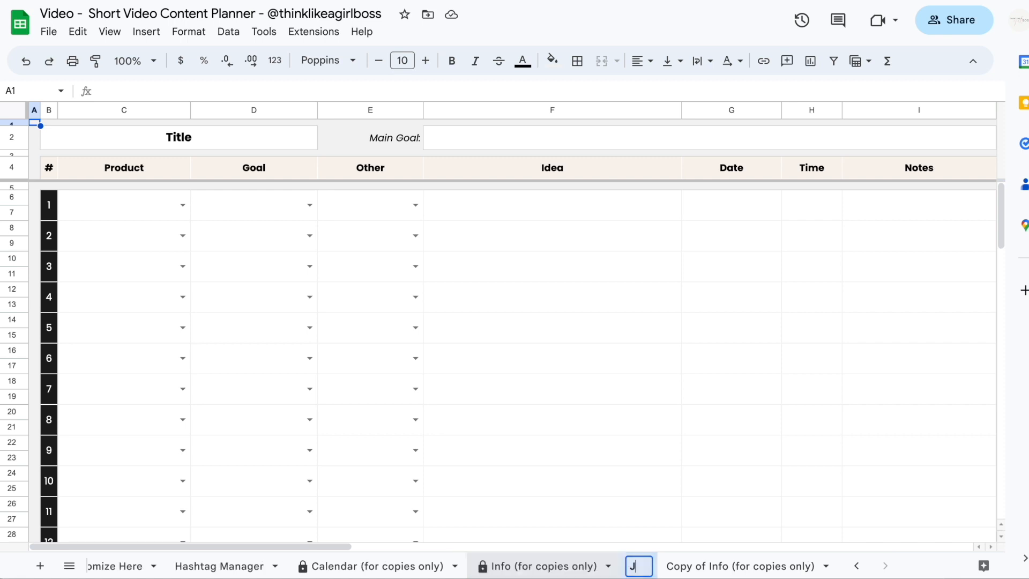
key(BackSpace)
key(BackSpace)
text(alendar)
Rename the copy of the Info (for copies only) sheet as June Info.
click(753, 566)
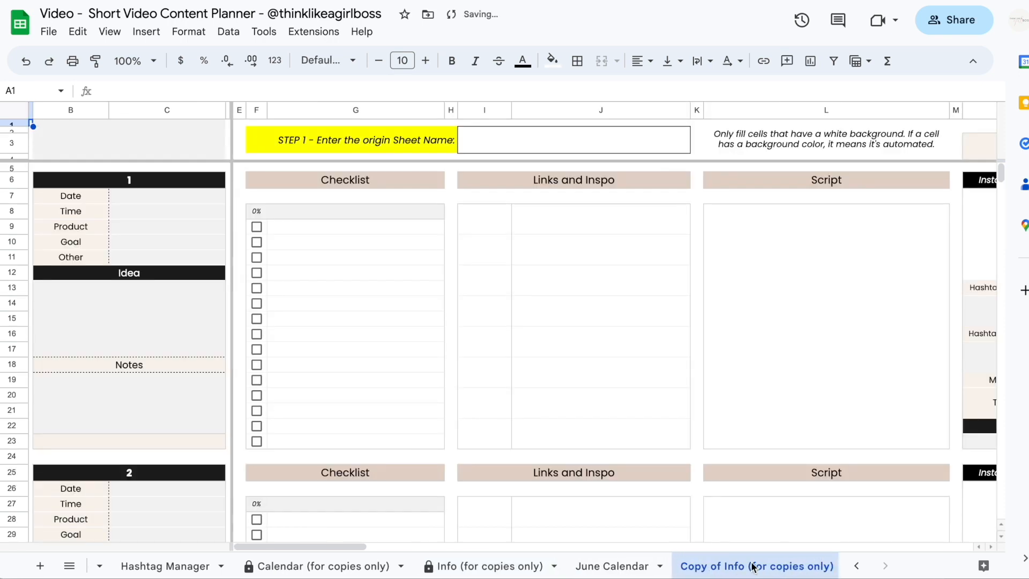
double_click(723, 566)
text(June Info)
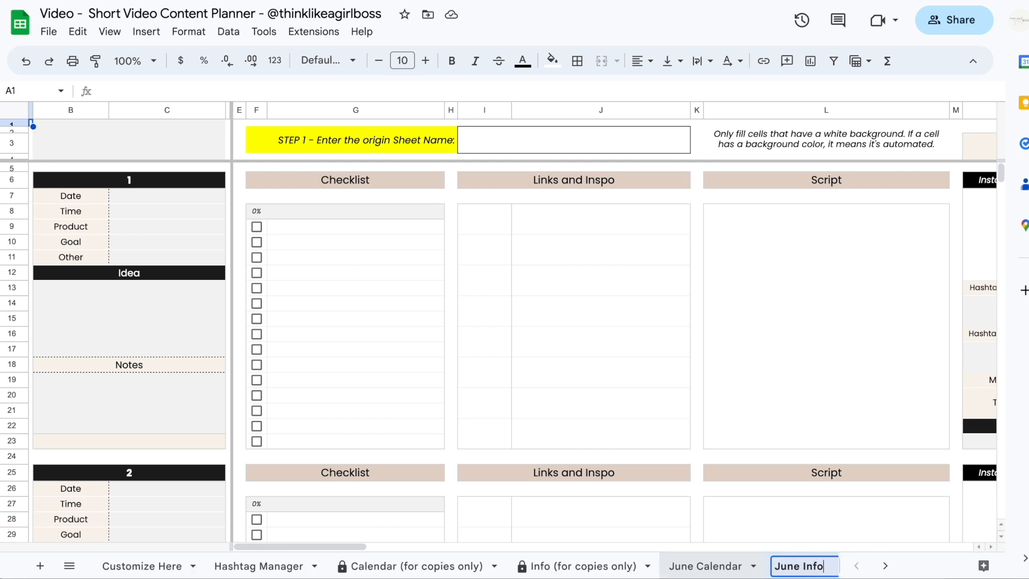
Look over June Calendar's planning table, including its Idea column and the options offered for post 1's Product, Goal and Other.
click(705, 566)
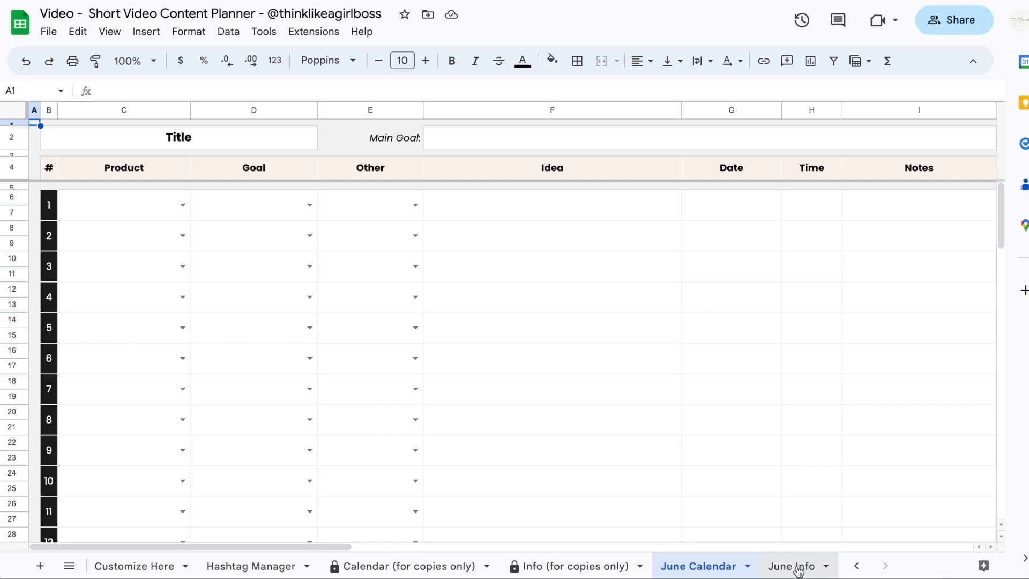
click(145, 216)
drag(145, 216, 911, 452)
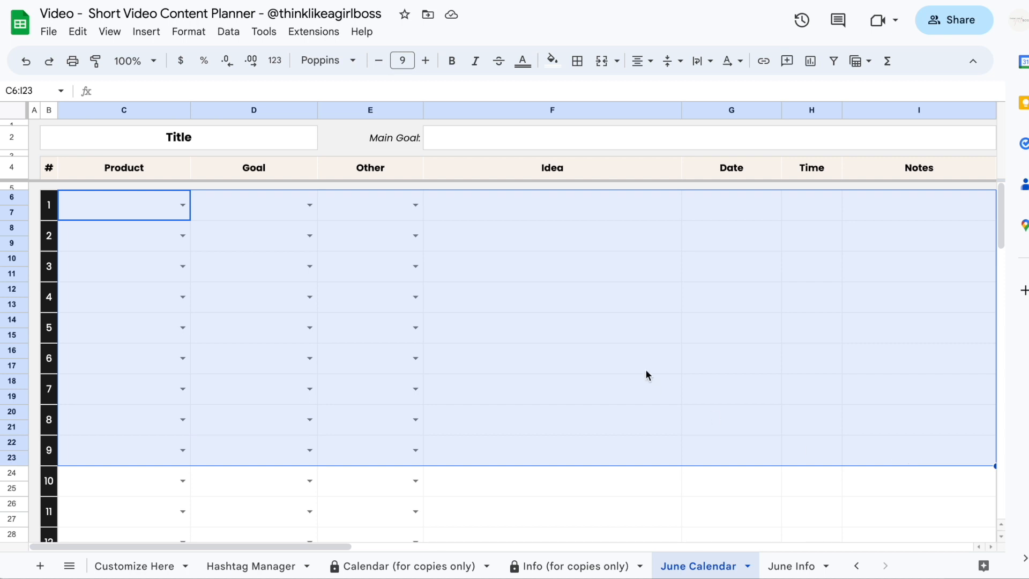
click(641, 365)
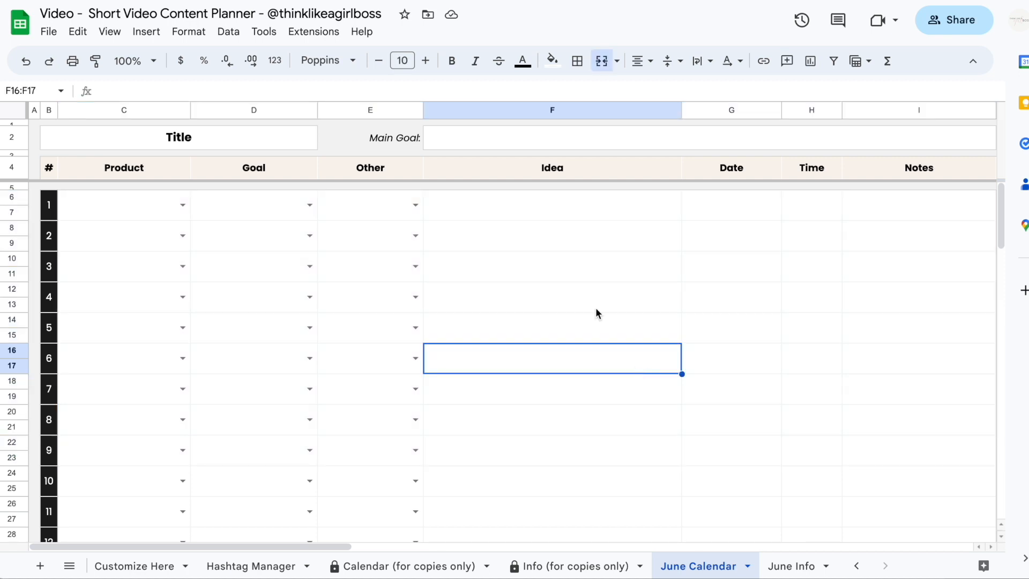
drag(526, 203, 520, 493)
click(183, 208)
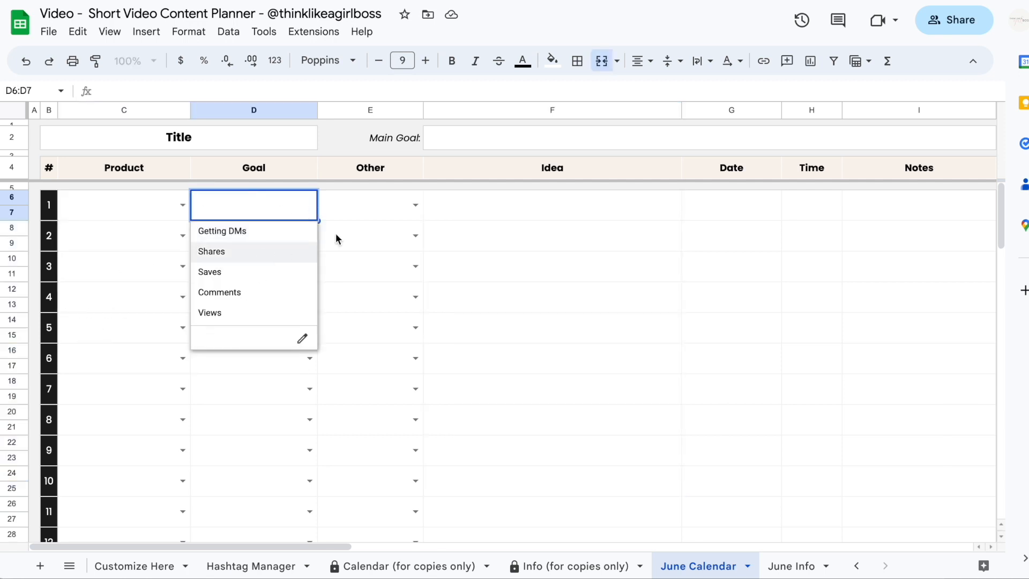
click(414, 207)
click(467, 214)
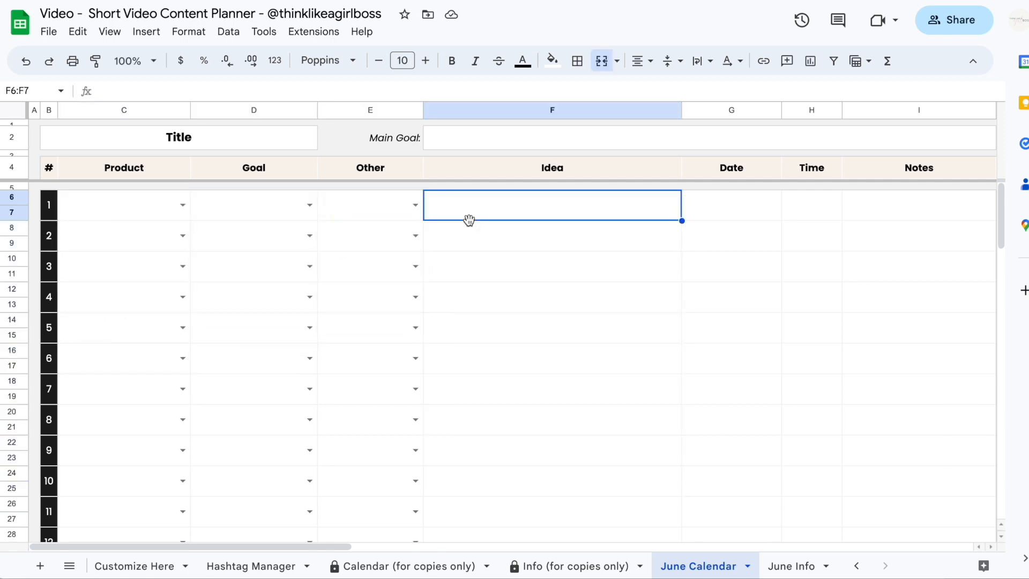
click(144, 169)
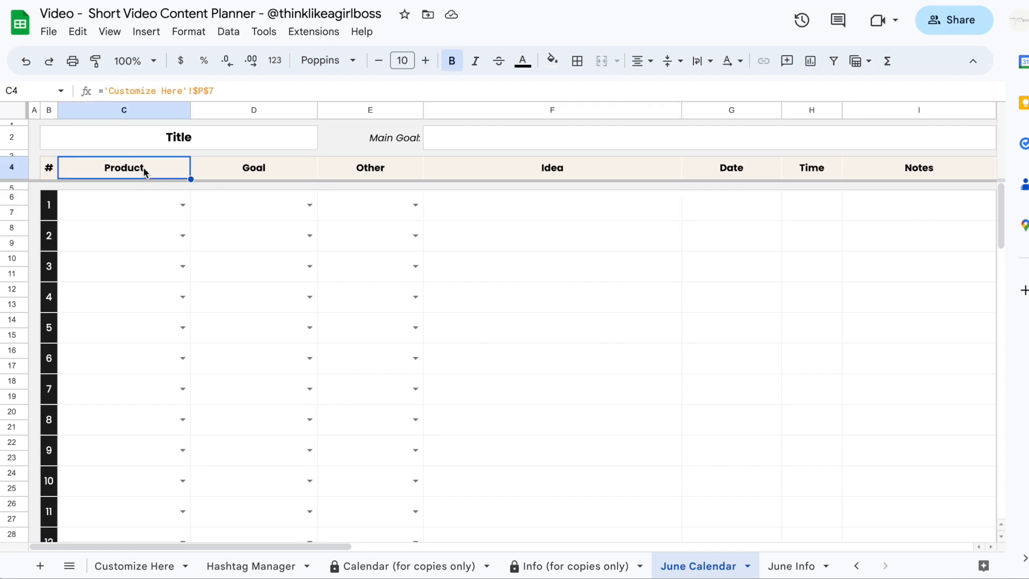
click(181, 205)
click(259, 270)
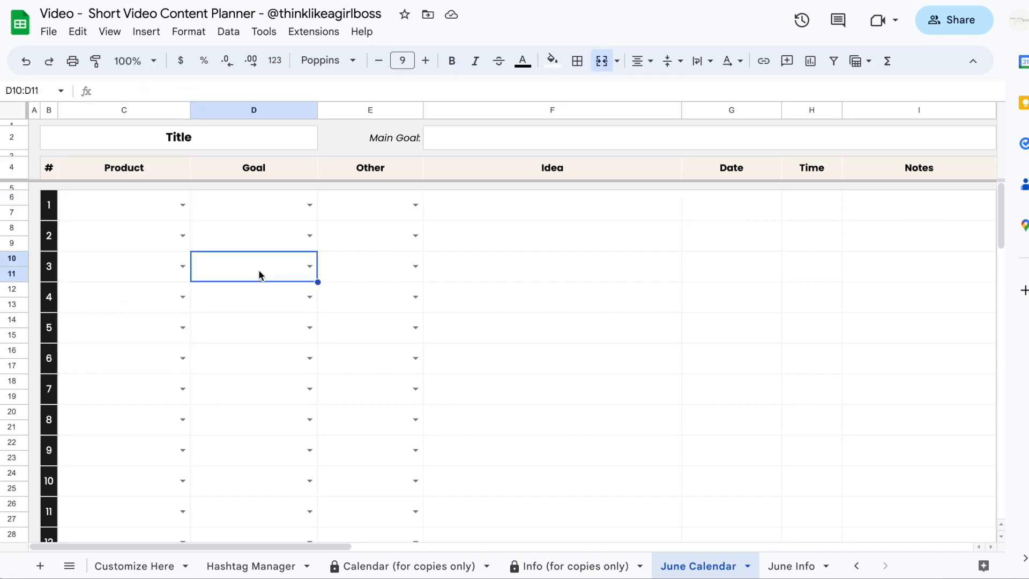
Review the titles and option lists of Custom Labels 1 to 3 on the Customize Here sheet.
click(135, 566)
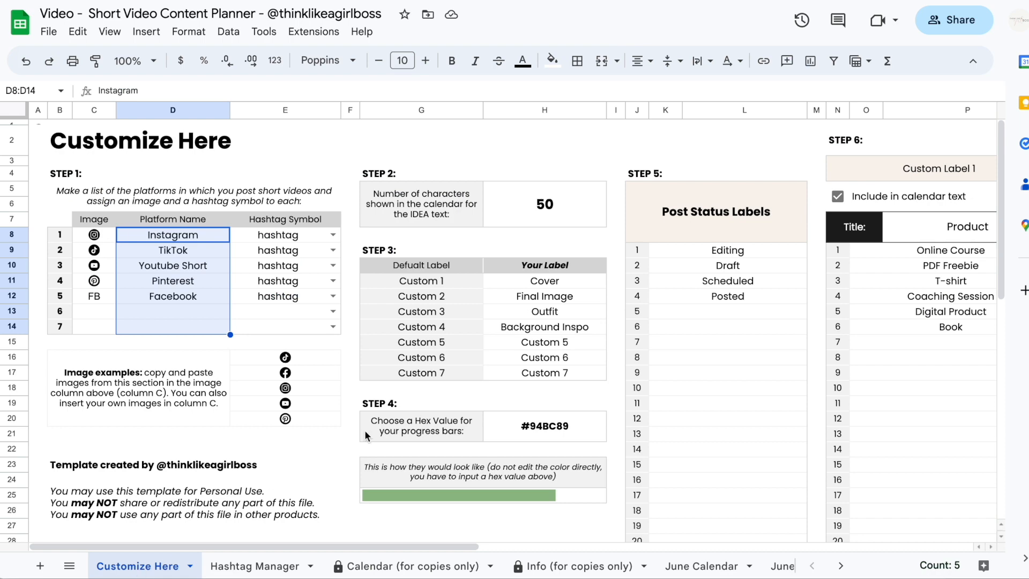
scroll(482, 399, right, 6)
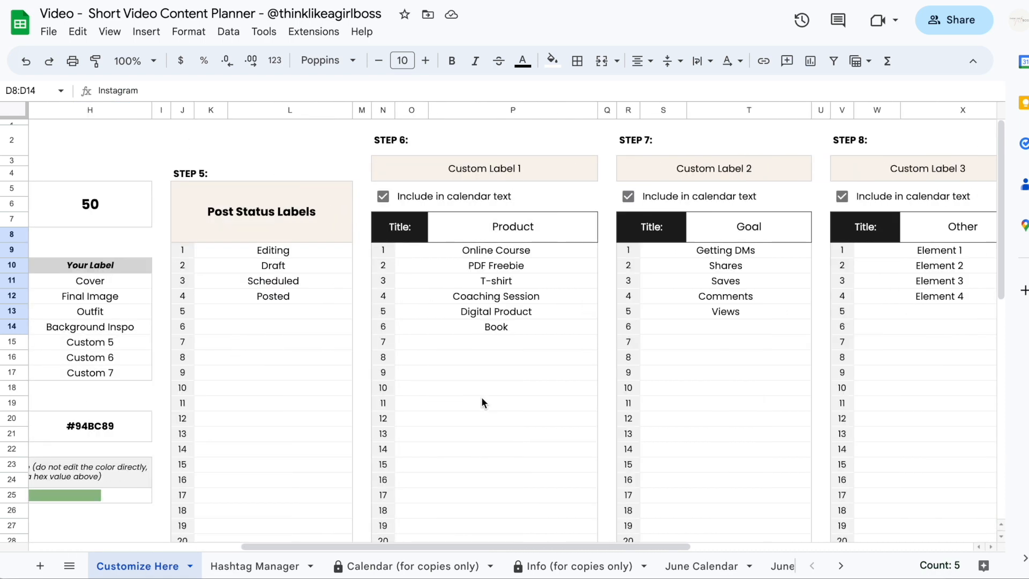
click(522, 225)
drag(497, 252, 498, 345)
click(734, 230)
drag(728, 250, 715, 339)
scroll(715, 339, right, 3)
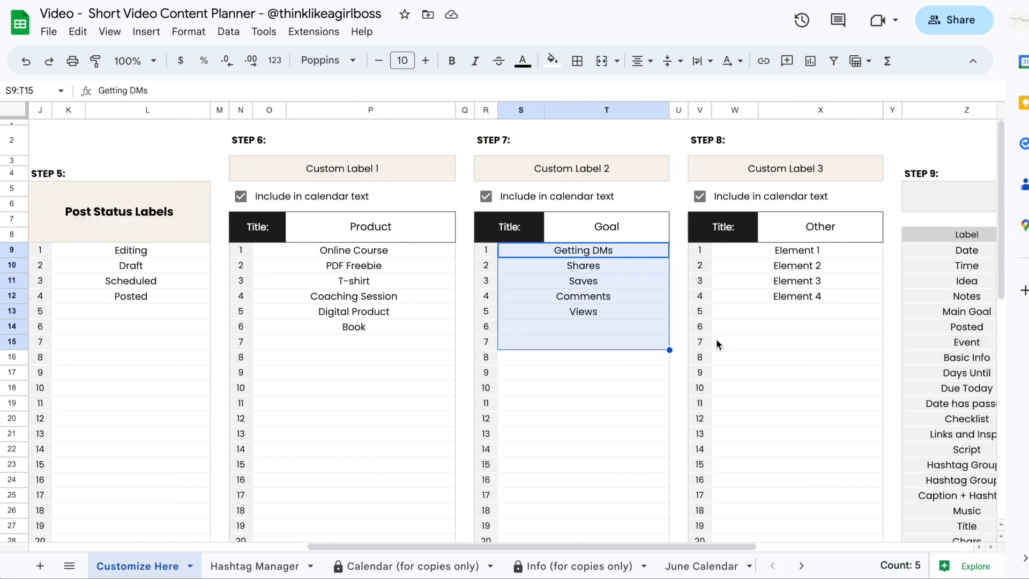
click(364, 233)
click(605, 226)
click(817, 225)
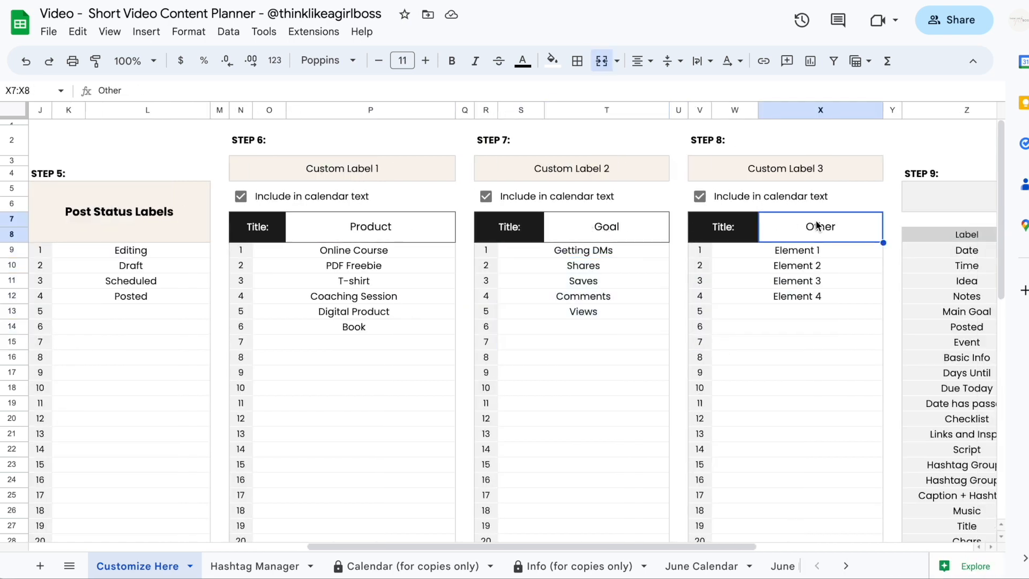
Check June Calendar's Product, Goal and Other headers and the options offered for post 1's Goal and post 3's Other.
click(715, 569)
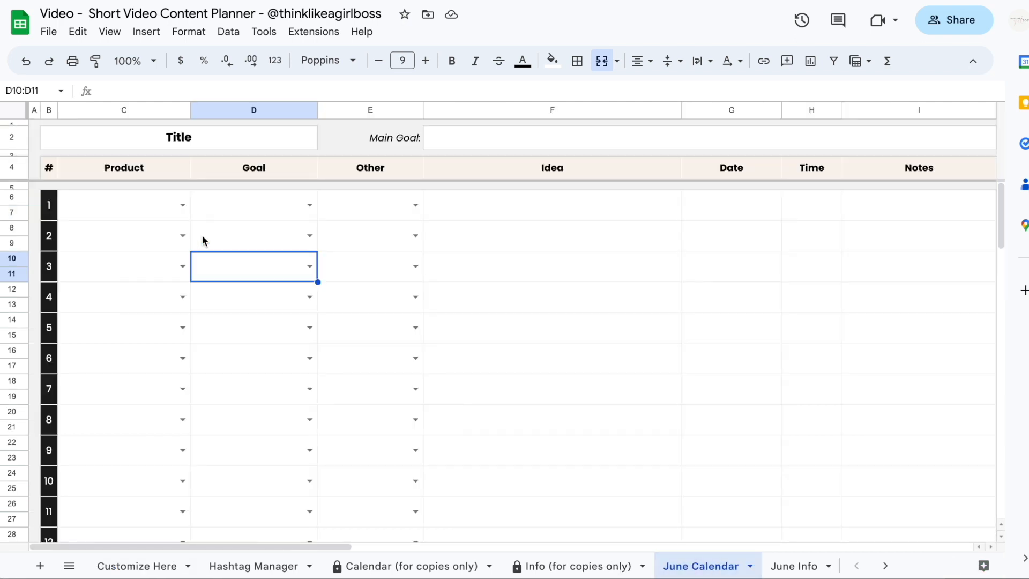
click(155, 173)
click(251, 170)
click(355, 169)
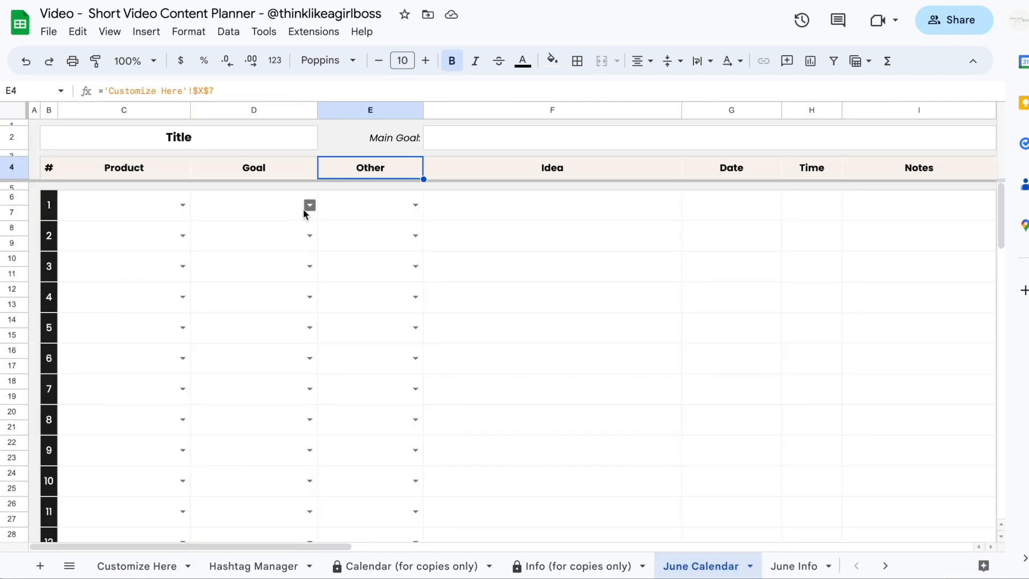
click(308, 206)
click(414, 266)
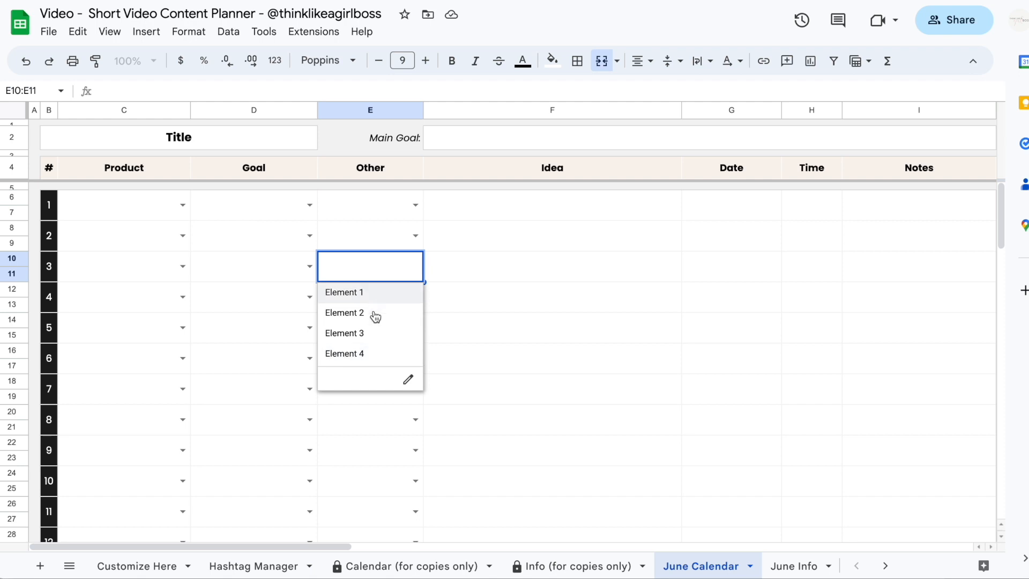
Enter "This is my first video idea" as post 1's idea and check the options offered for its Product.
click(473, 206)
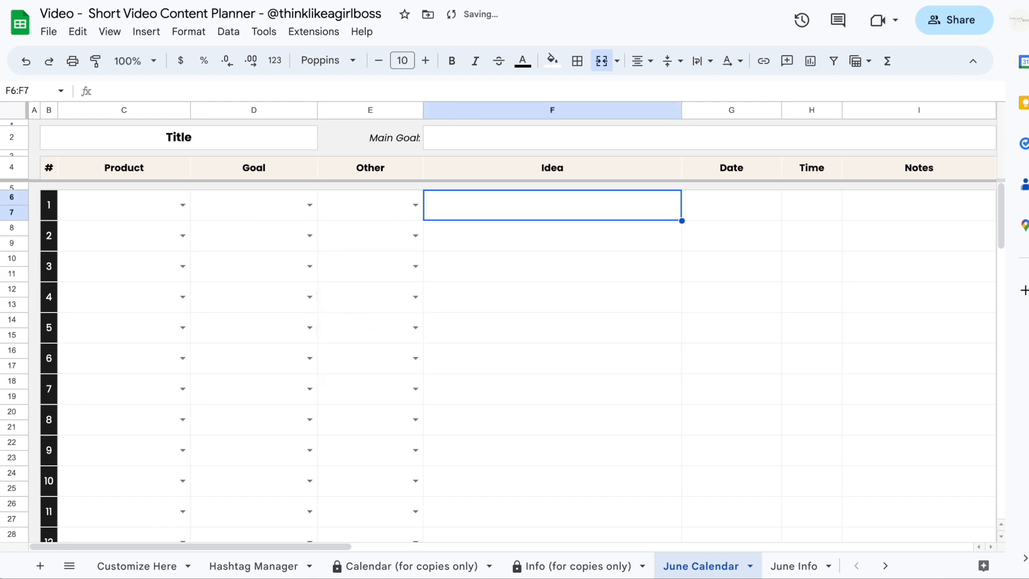
text(This is my first video idea)
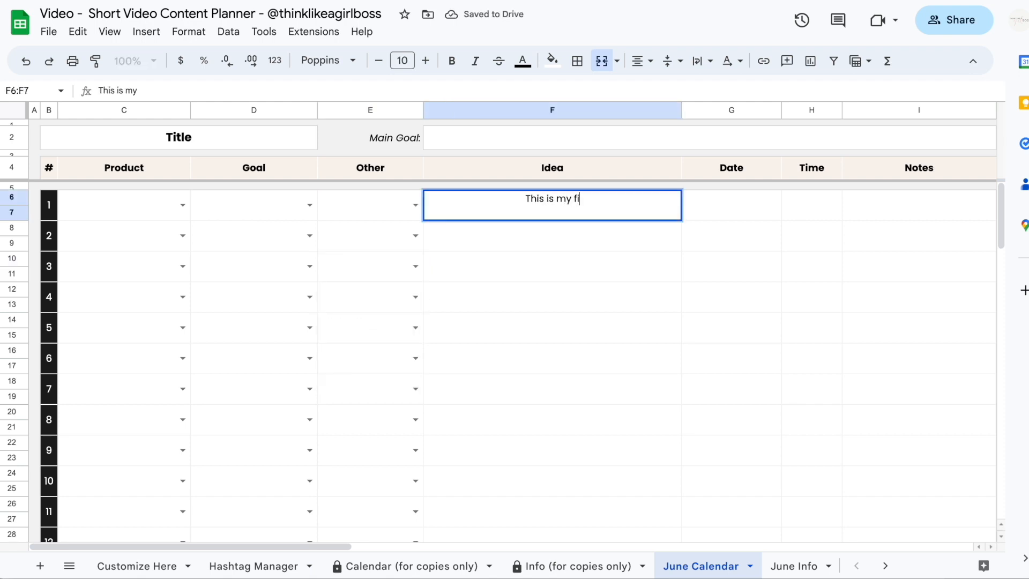
key(Return)
click(186, 208)
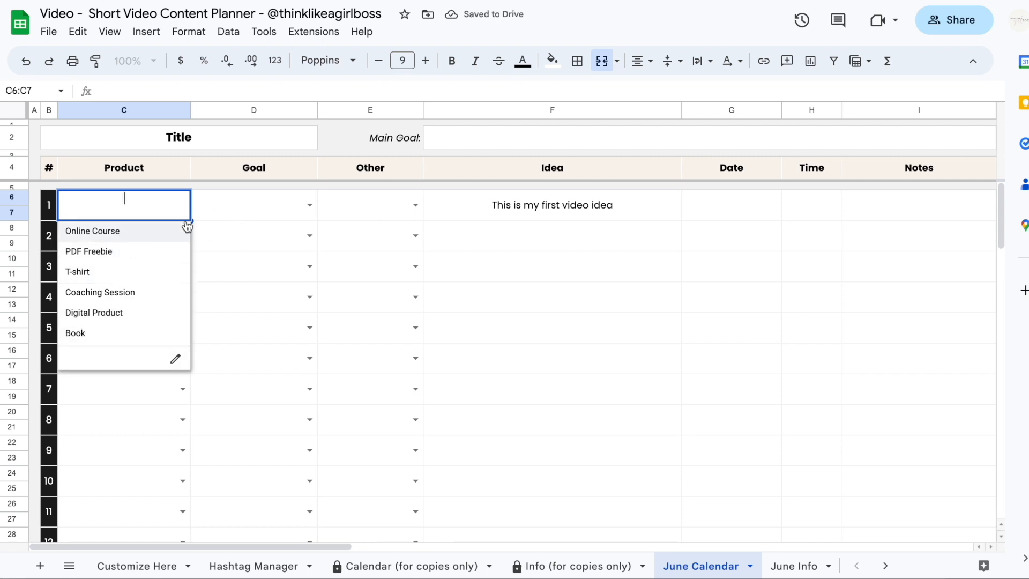
click(218, 212)
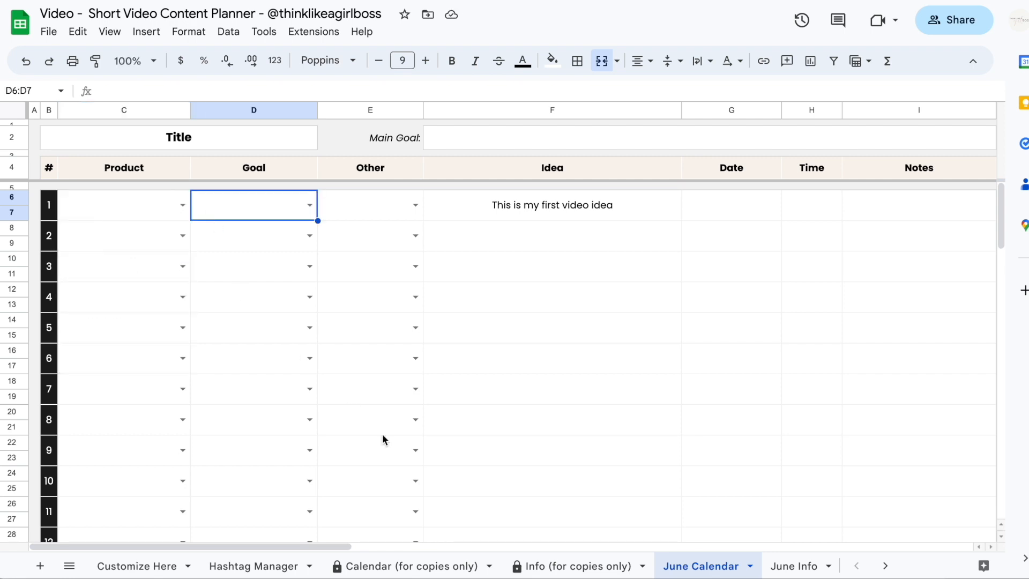
Add "My new element" as the seventh Product option under Custom Label 1 on the Customize Here sheet.
click(136, 565)
click(401, 344)
text(My new element)
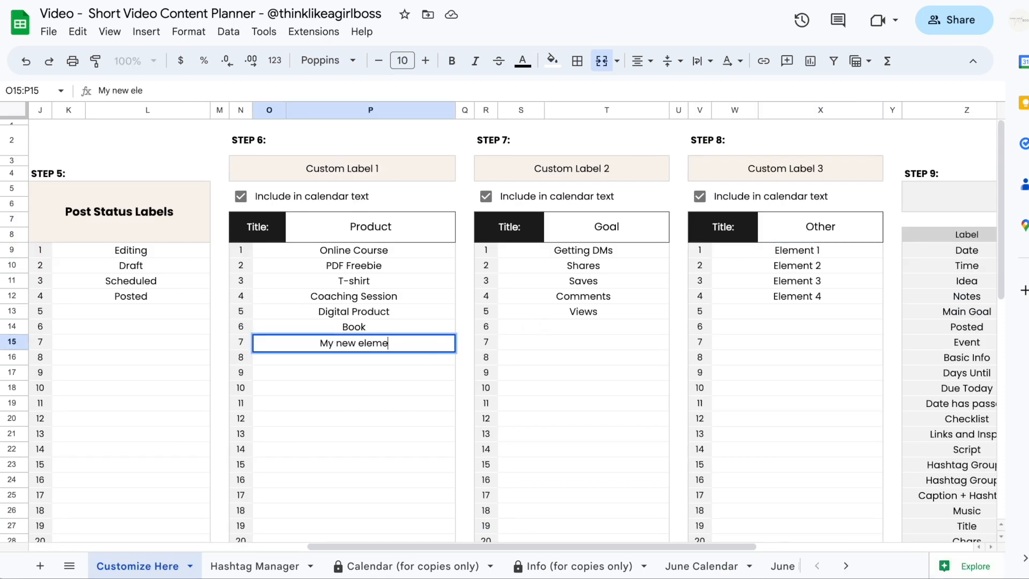
On June Calendar, set post 1's Product to My new element, Goal to Saves and Other to Element 3.
click(701, 566)
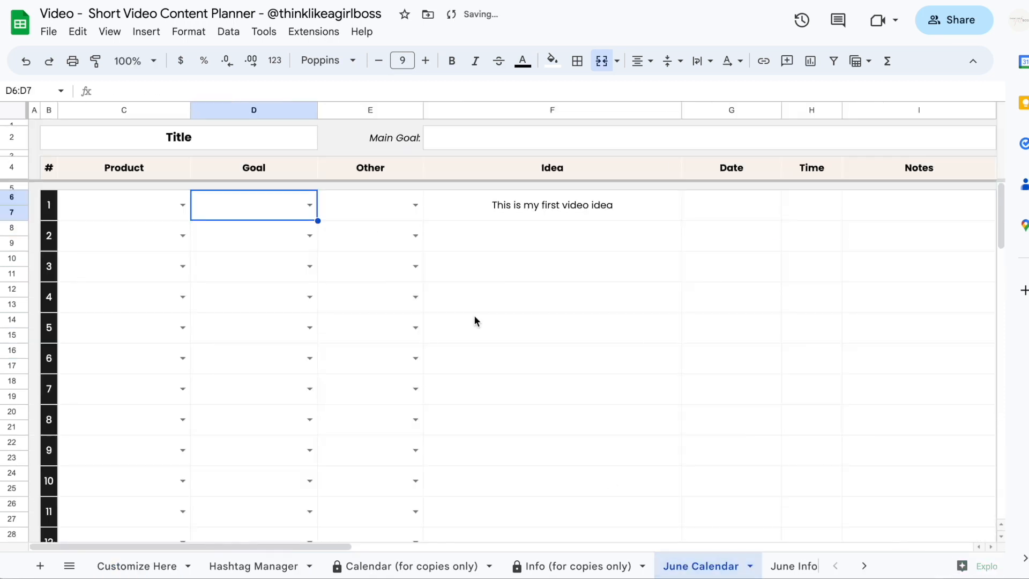
click(182, 205)
click(130, 353)
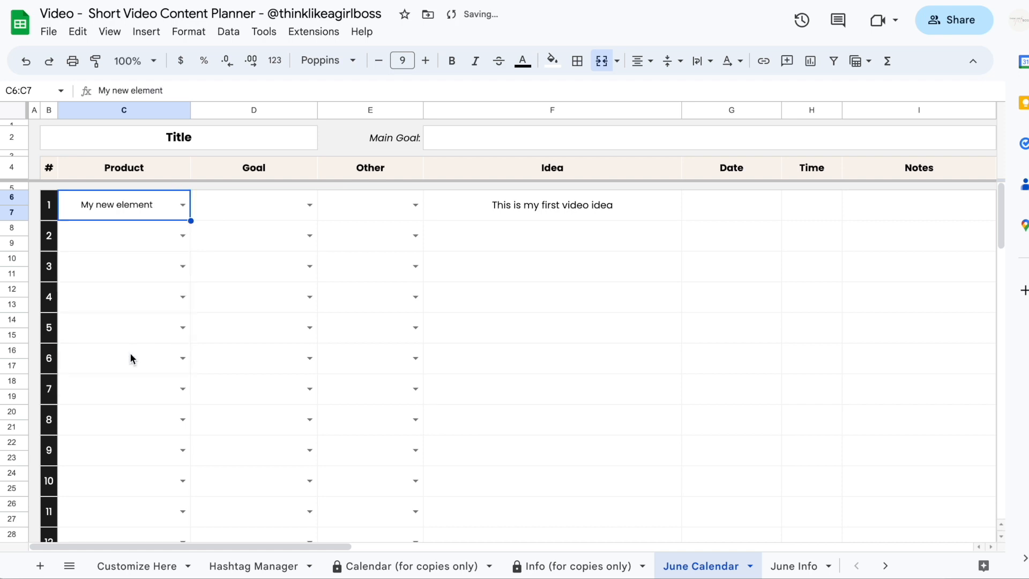
click(310, 205)
click(245, 272)
click(415, 205)
click(373, 273)
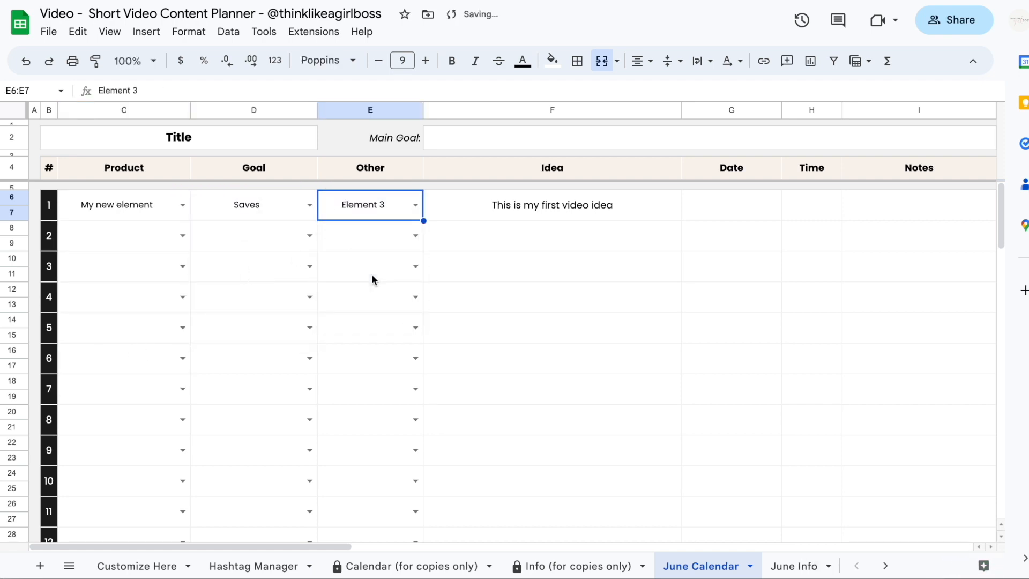
Enter "This is my second idea" for post 2 and "This is my third idea" for post 3.
click(587, 242)
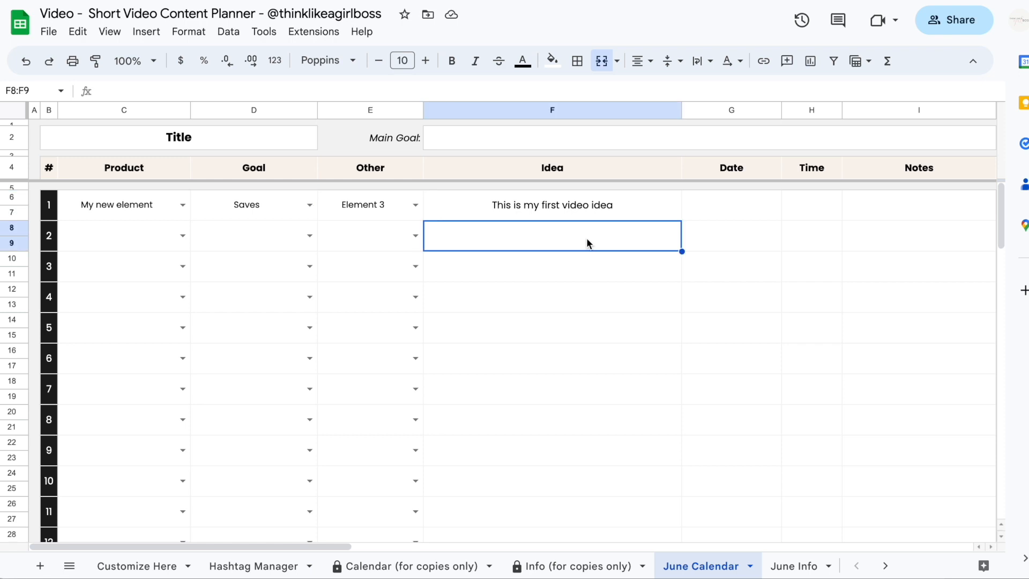
text(This is my second idea)
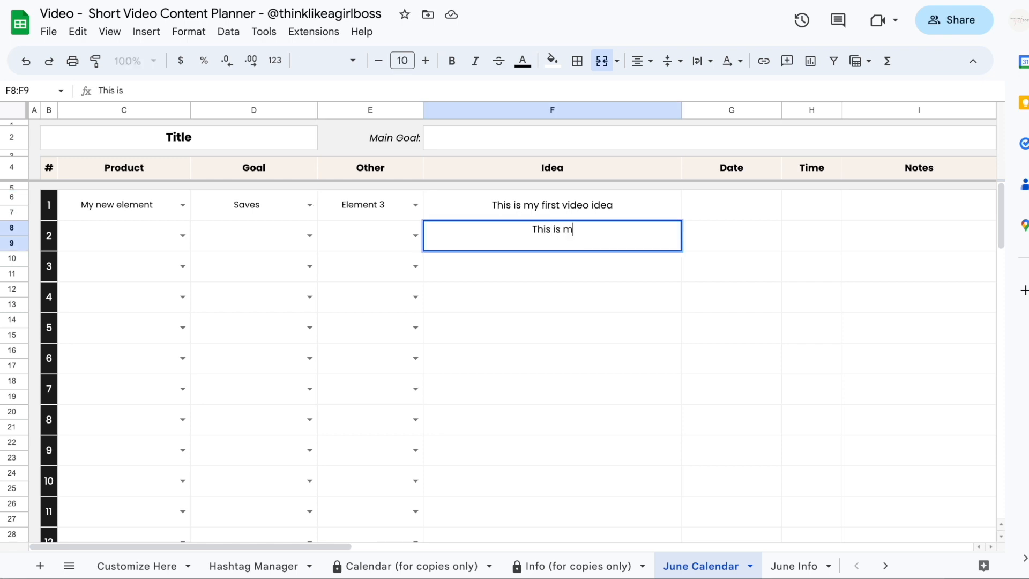
key(Return)
text(This is my third idea)
Set post 2's labels to Coaching Session, Views and Element 2, and post 3's labels to Digital Product, Comments and Element 4.
click(182, 235)
click(139, 281)
click(310, 236)
click(268, 343)
click(415, 236)
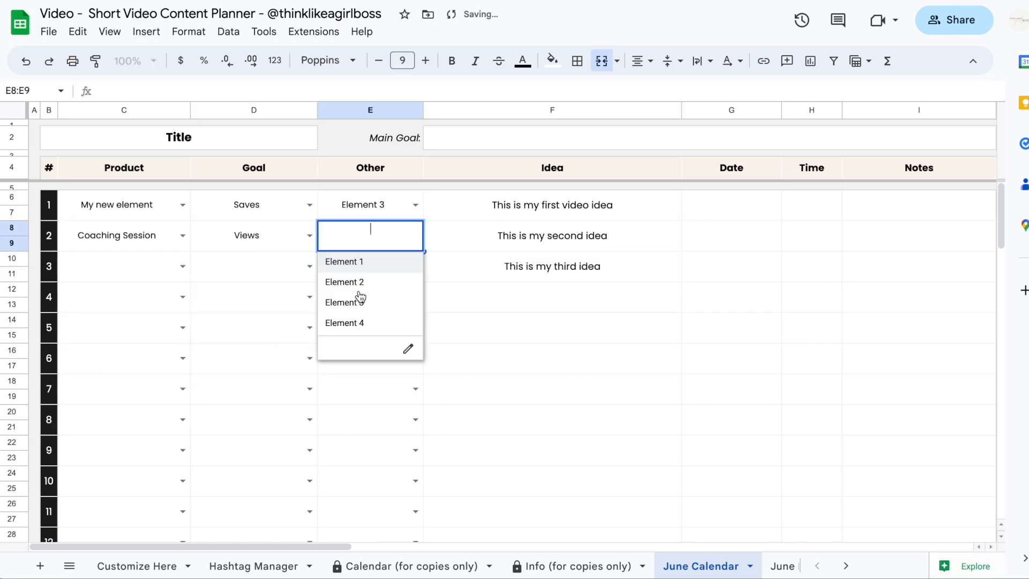
click(358, 284)
click(183, 266)
click(648, 377)
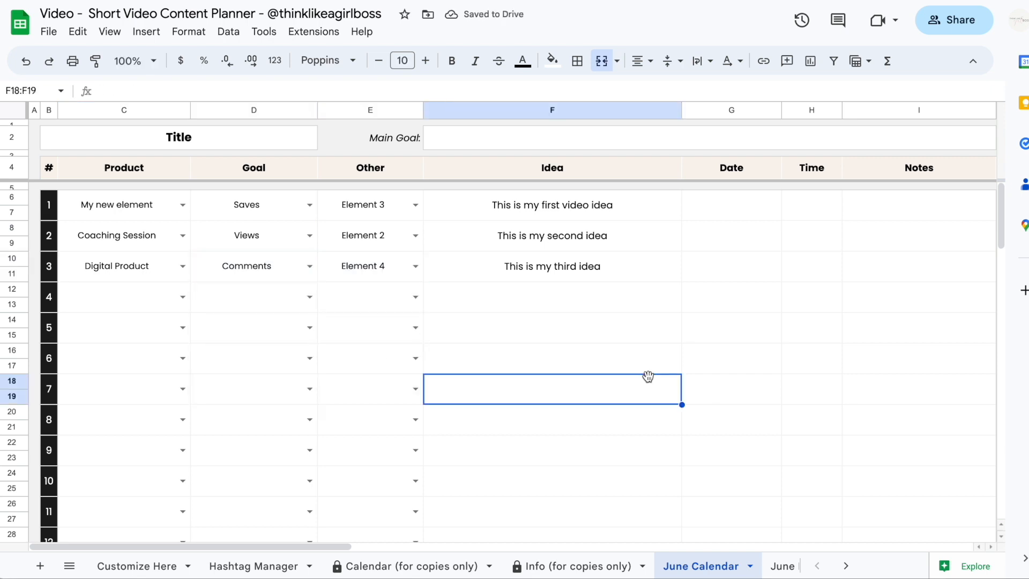
scroll(648, 376, right, 10)
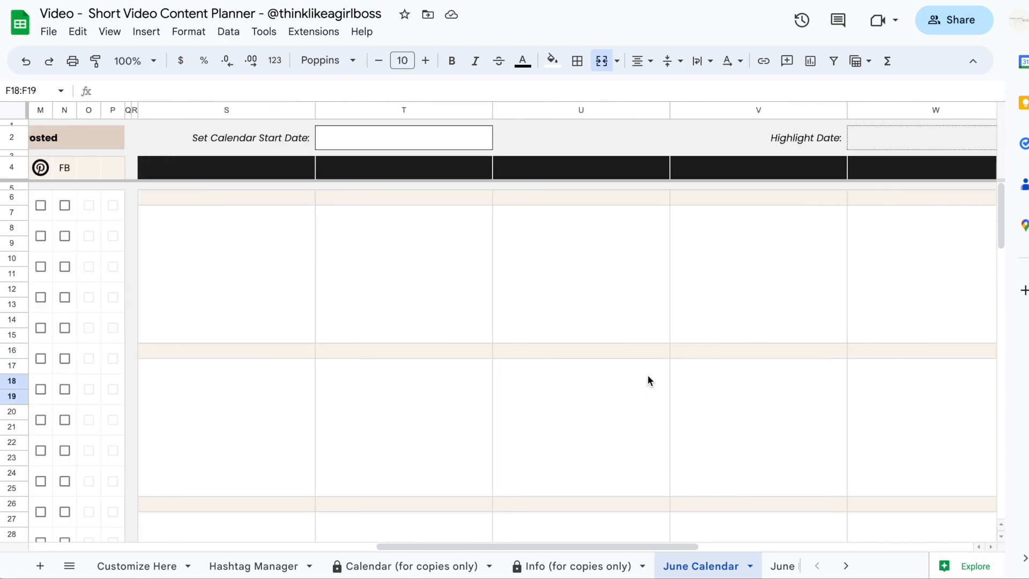
scroll(648, 374, right, 10)
scroll(647, 374, left, 8)
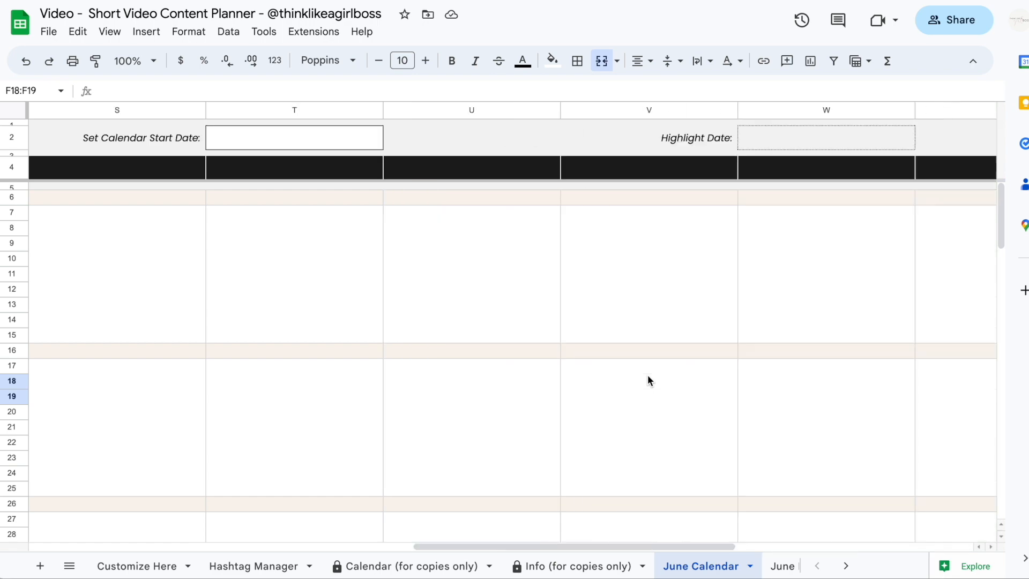
scroll(648, 374, left, 15)
scroll(647, 375, right, 10)
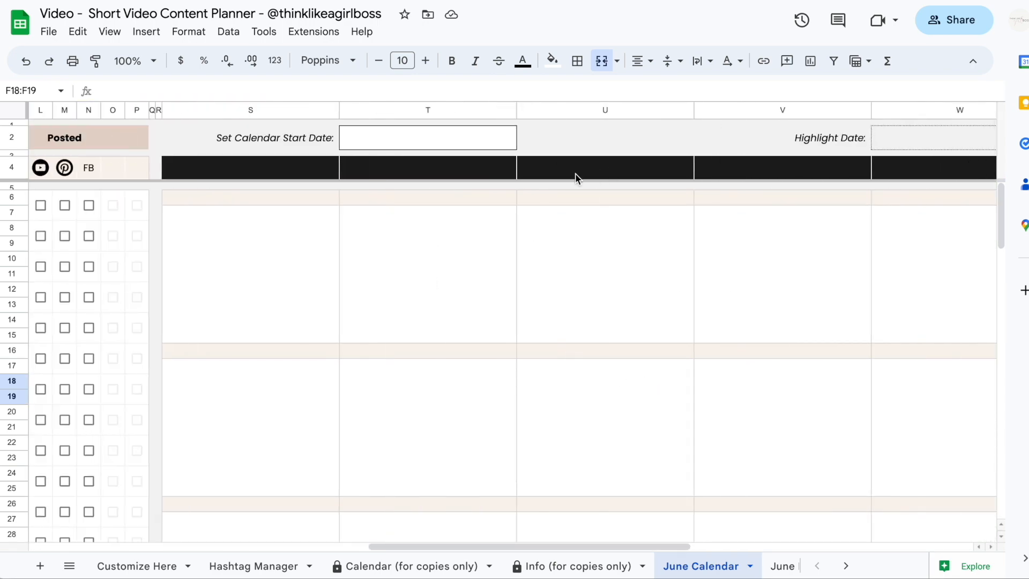
scroll(623, 288, right, 1)
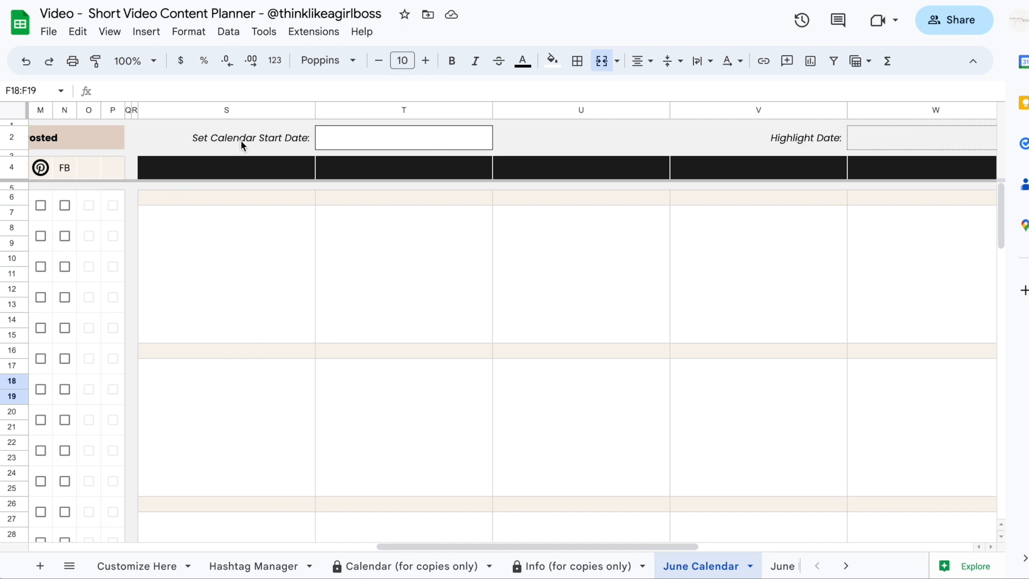
click(354, 144)
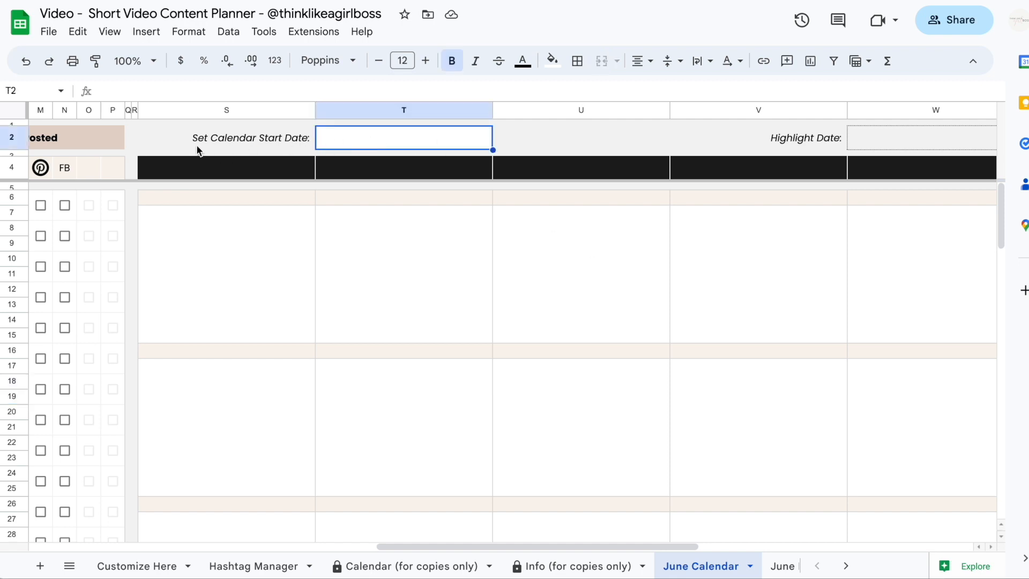
double_click(355, 144)
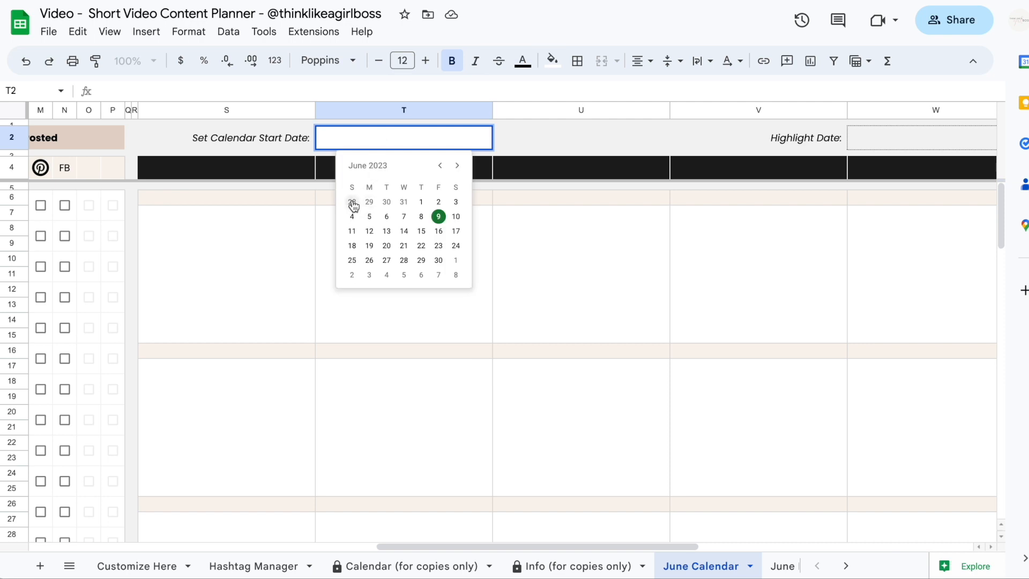
click(422, 202)
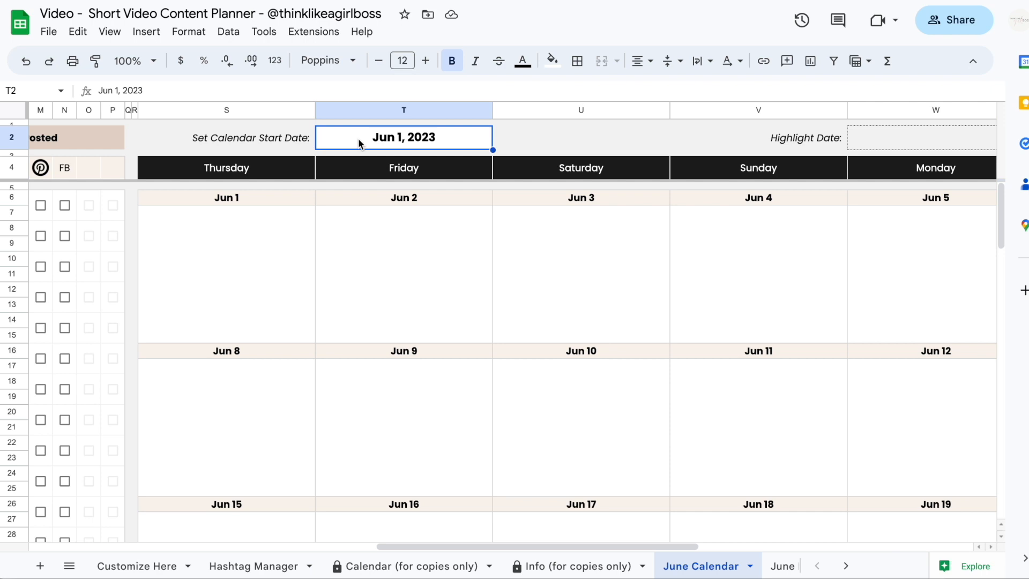
Try June 15, 2023 as June Calendar's start date and restore it to June 1, 2023.
double_click(358, 138)
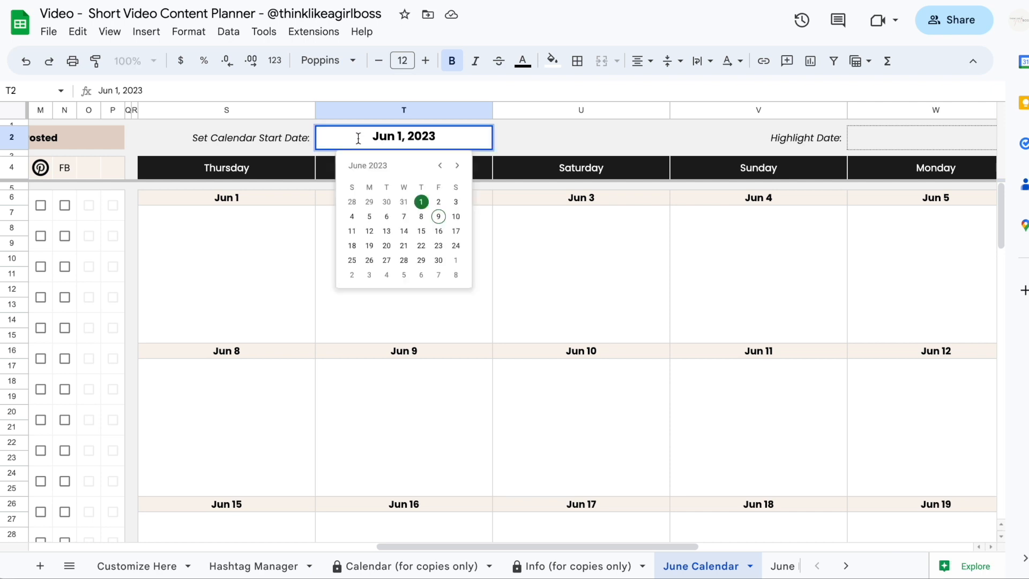
click(421, 231)
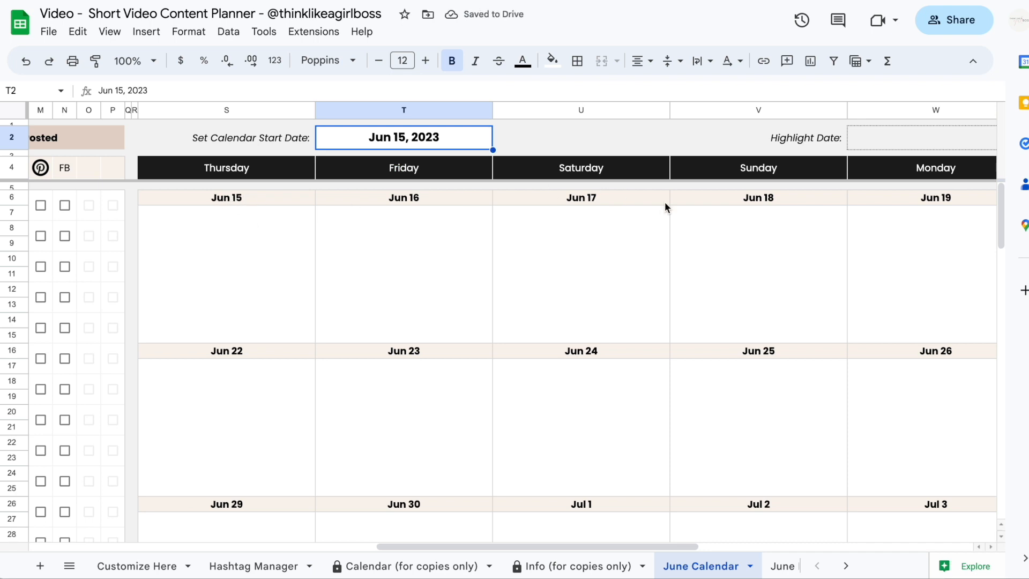
double_click(397, 140)
click(421, 202)
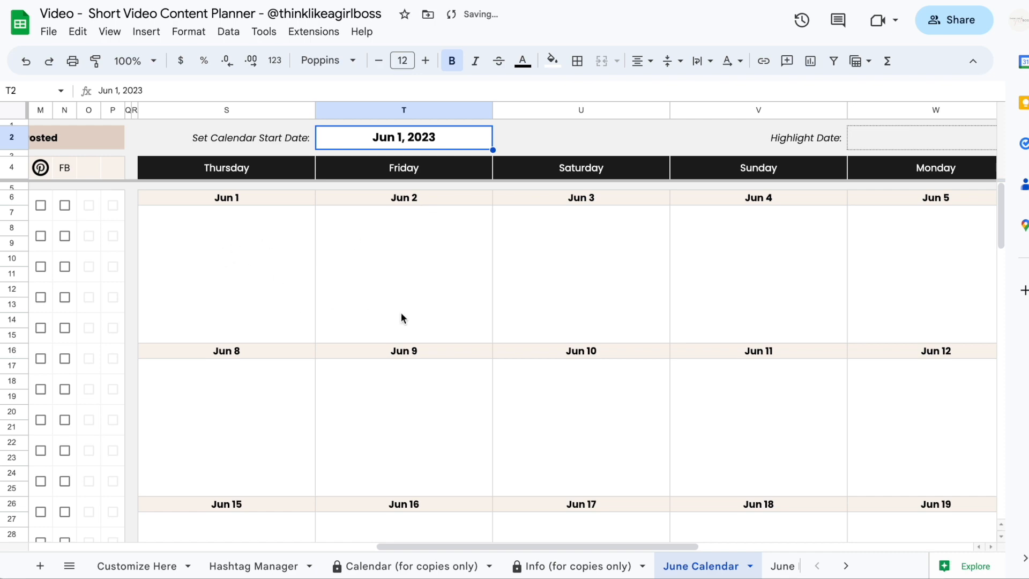
Set post 1's date to Thu, Jun 1, 2023, and check its entry in the calendar grid.
scroll(483, 315, left, 10)
scroll(483, 308, right, 10)
scroll(483, 308, left, 10)
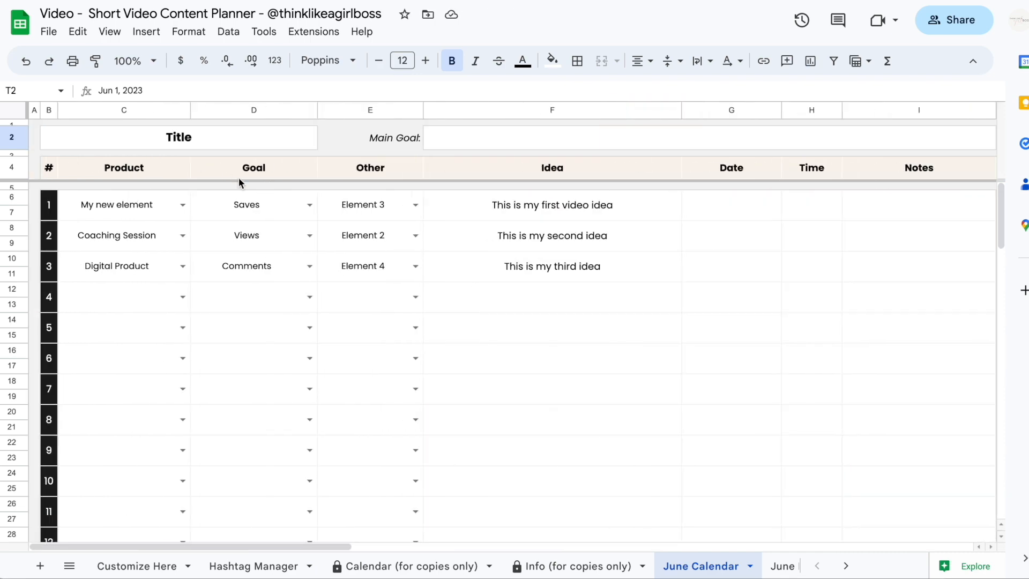
scroll(593, 214, right, 7)
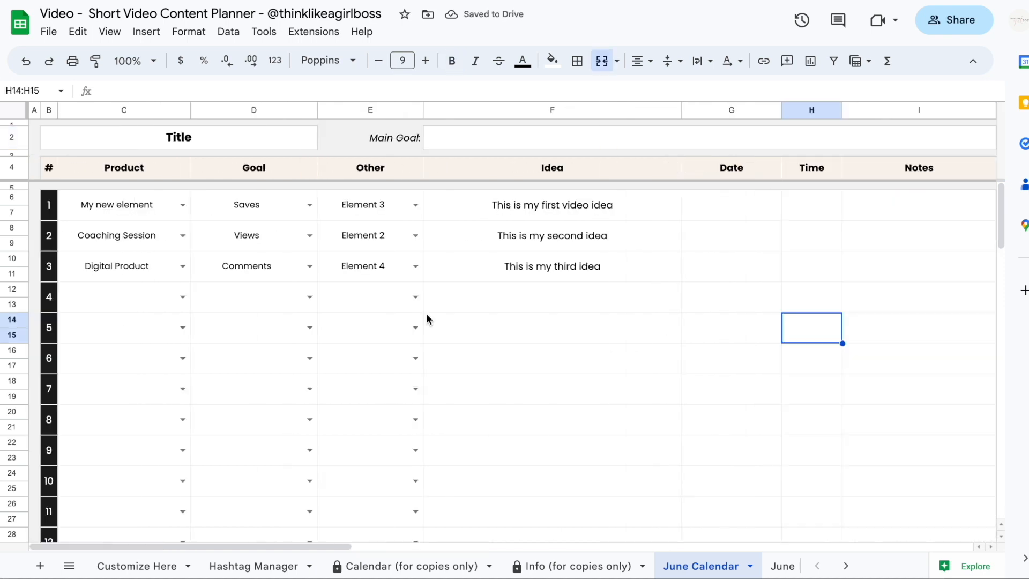
double_click(718, 207)
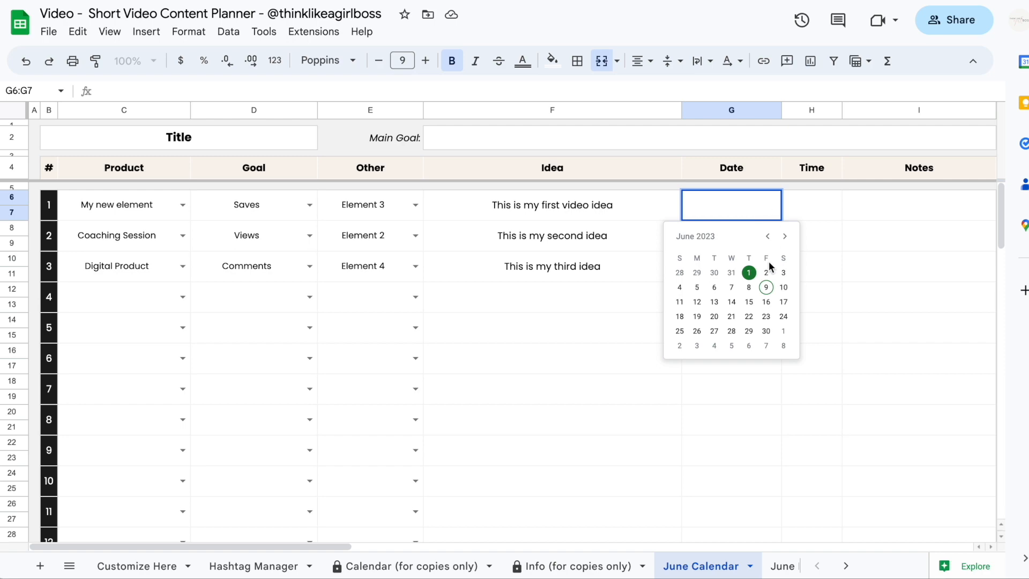
click(749, 272)
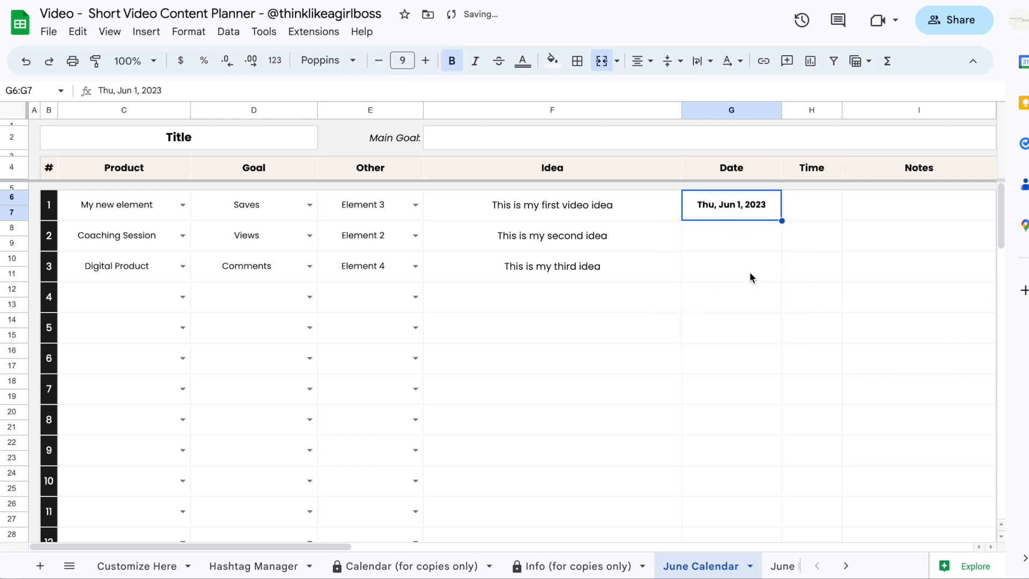
scroll(665, 373, right, 6)
scroll(665, 373, right, 3)
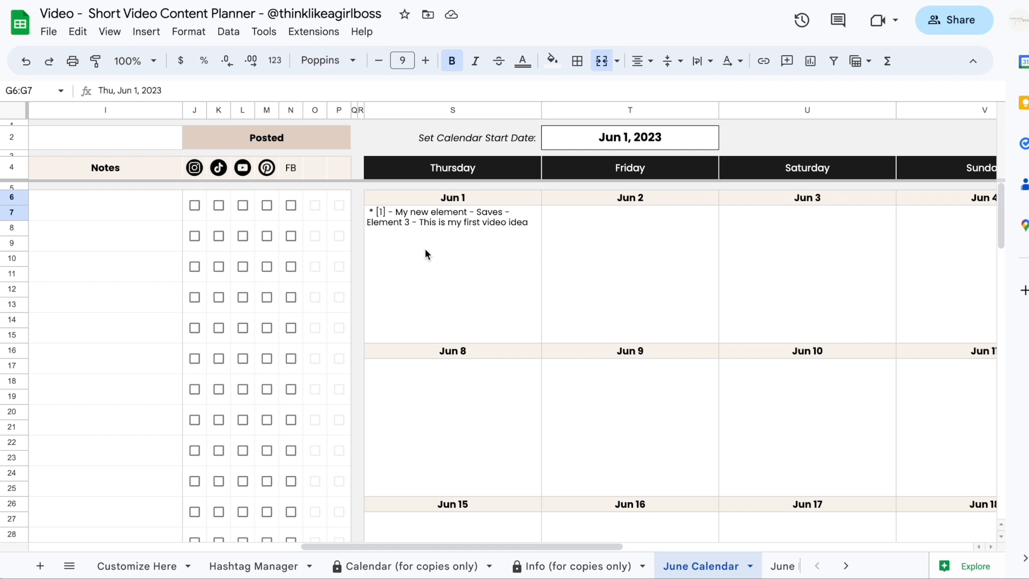
Set the dates of posts 2 and 3 to Thu, Jun 1, 2023.
scroll(479, 253, left, 10)
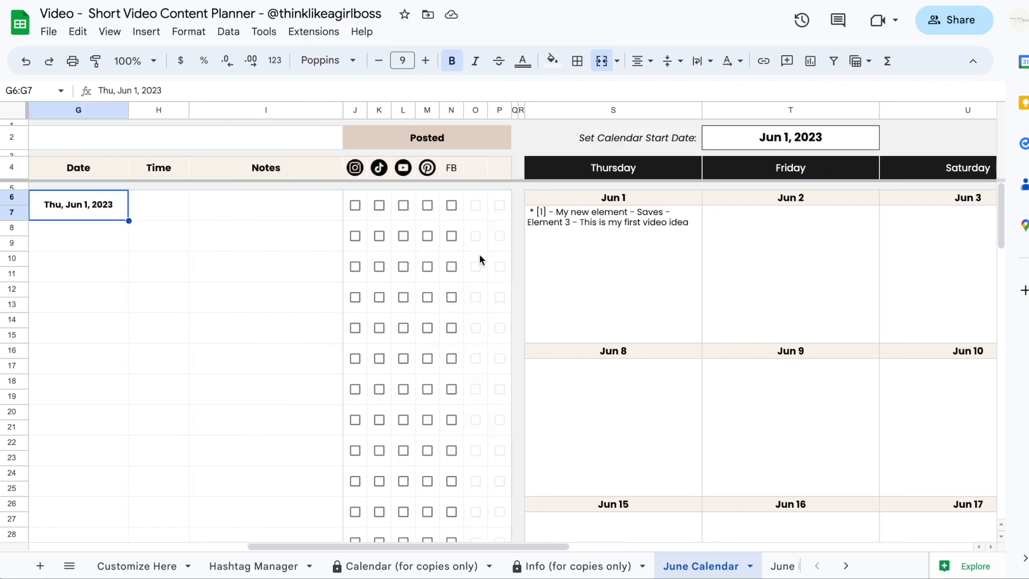
double_click(469, 239)
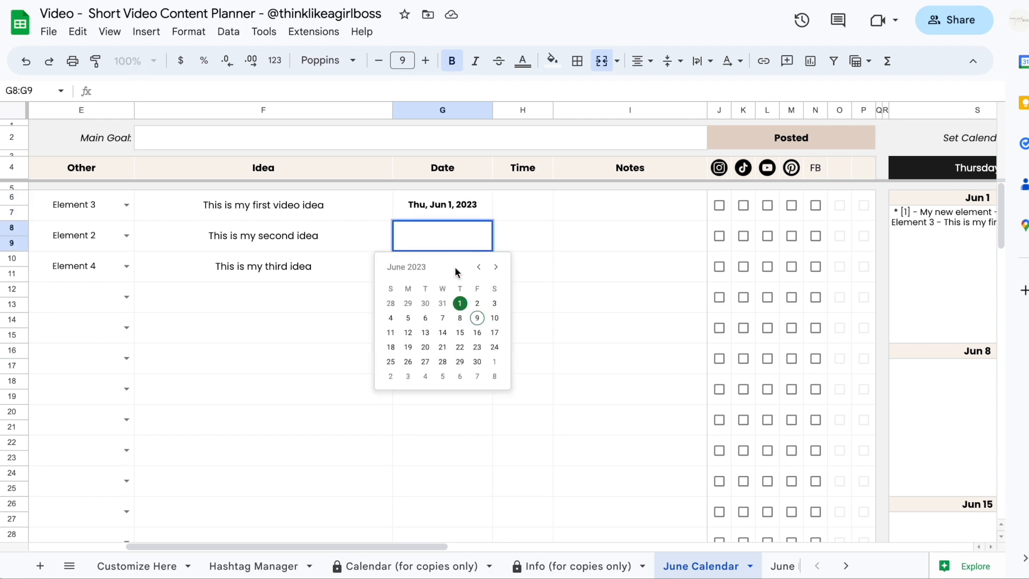
click(460, 303)
scroll(454, 269, right, 2)
double_click(363, 271)
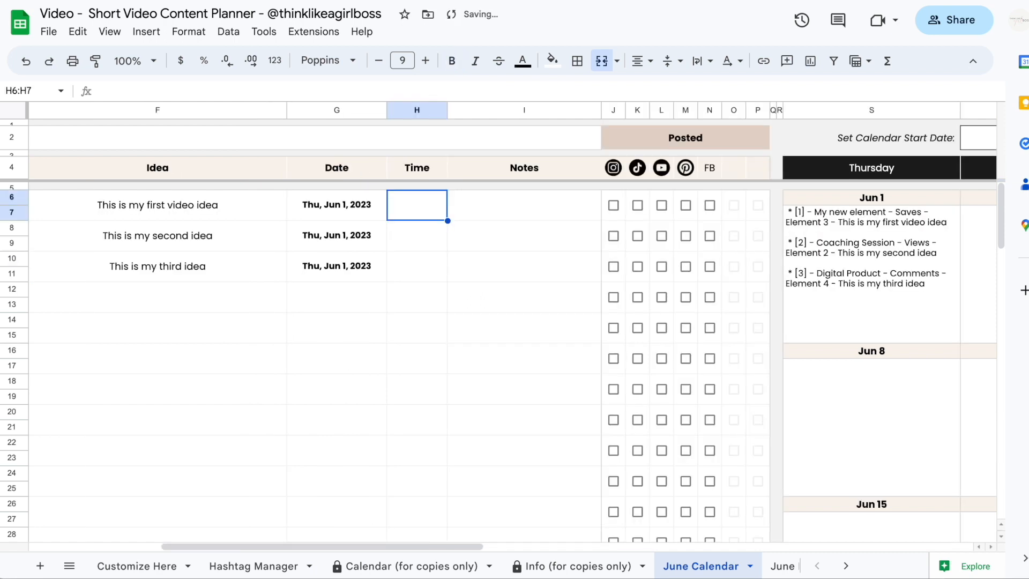
Enter the times 10 am, 11 am and 5 pm for posts 1 to 3, and "Some notes" as post 1's notes.
text(10 am)
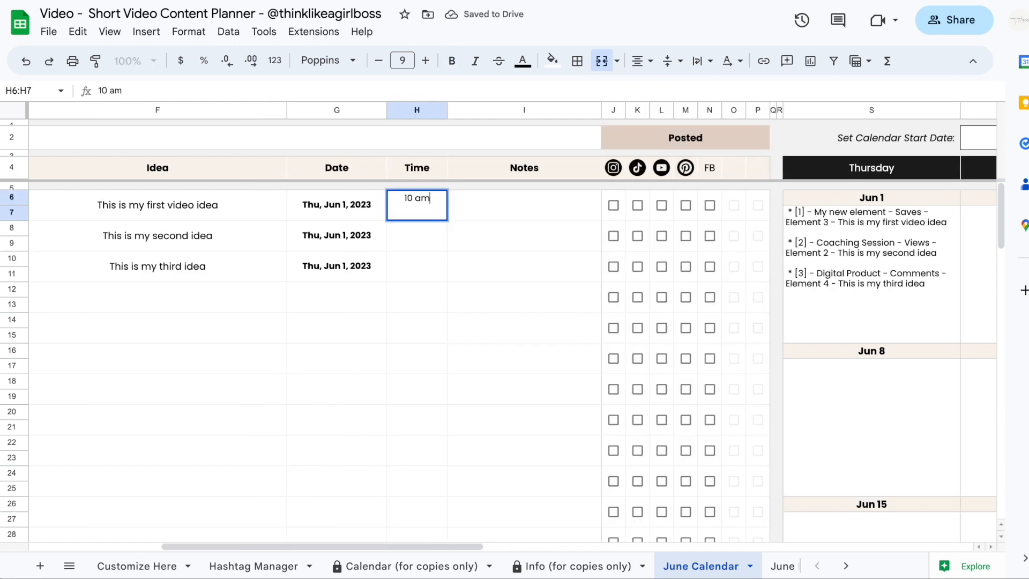
key(Return)
text(11 am)
key(Return)
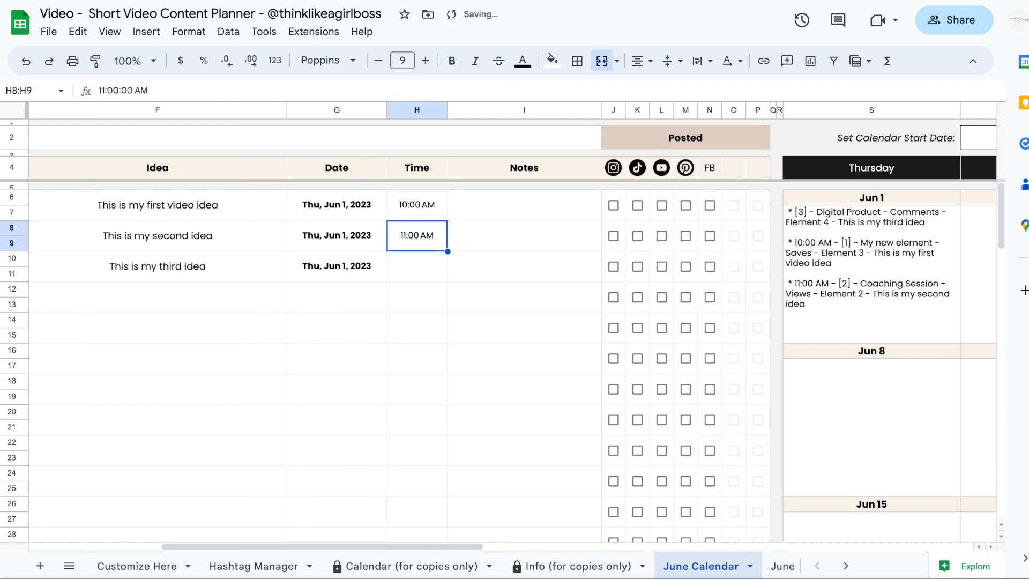
text(5 pm)
click(524, 205)
text(Some notes)
key(Return)
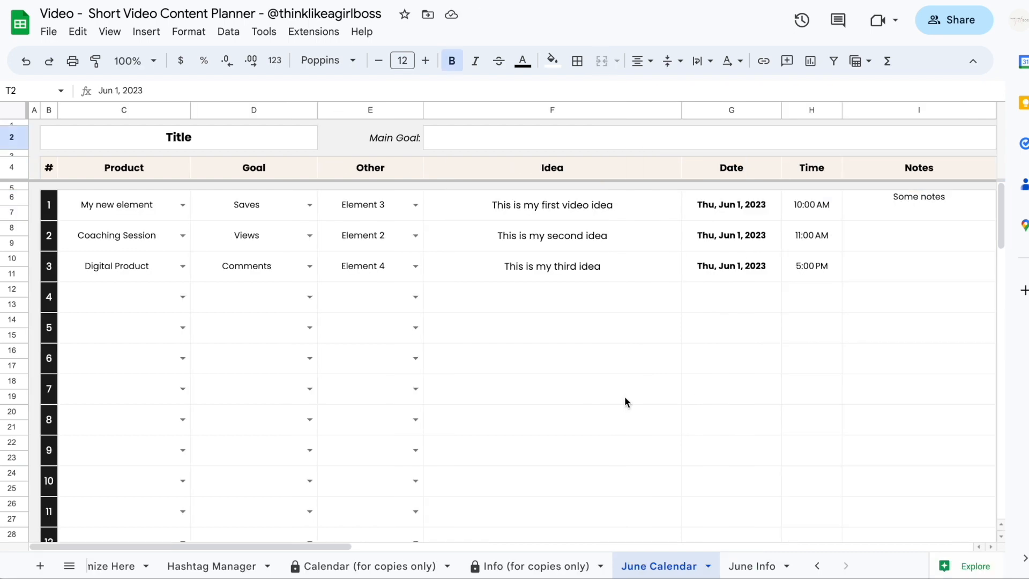
Look across June Calendar, and examine June Info's post details, origin sheet name field, checklist, script and platform sections.
scroll(625, 396, right, 15)
scroll(625, 397, left, 12)
scroll(624, 396, left, 4)
scroll(786, 392, right, 1)
scroll(786, 396, left, 1)
click(748, 566)
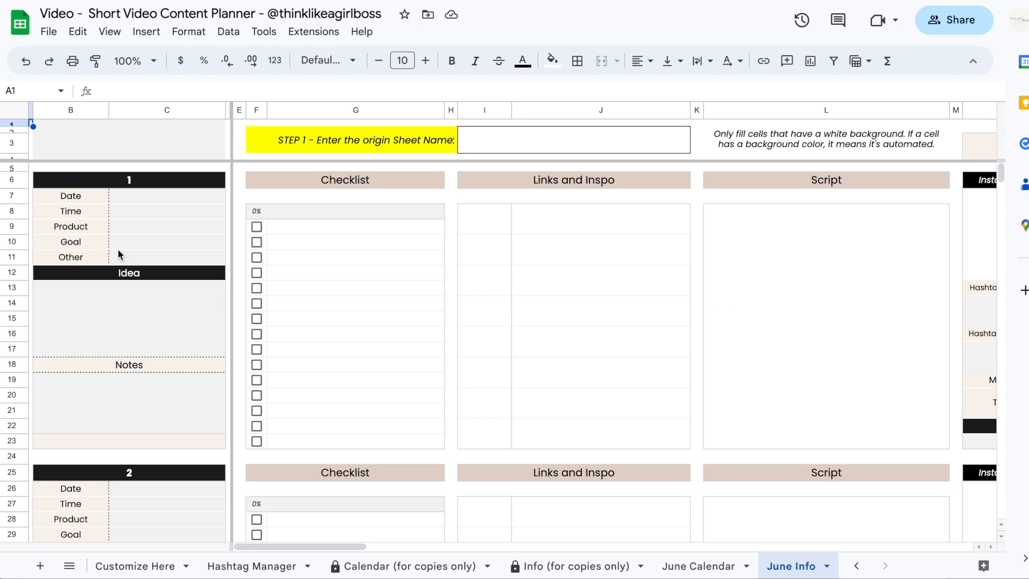
drag(86, 196, 136, 435)
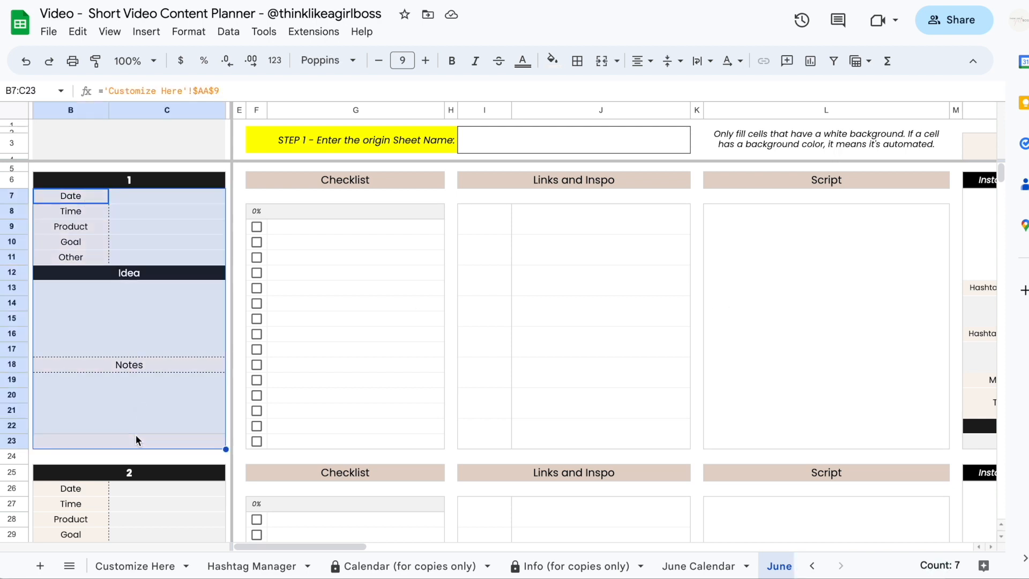
click(157, 144)
click(361, 143)
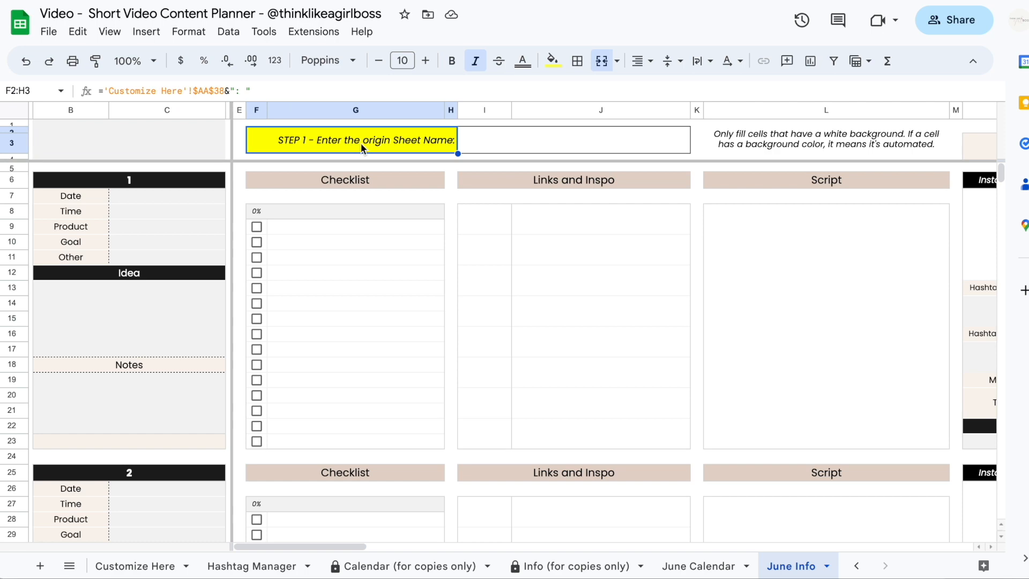
click(567, 284)
scroll(567, 284, right, 10)
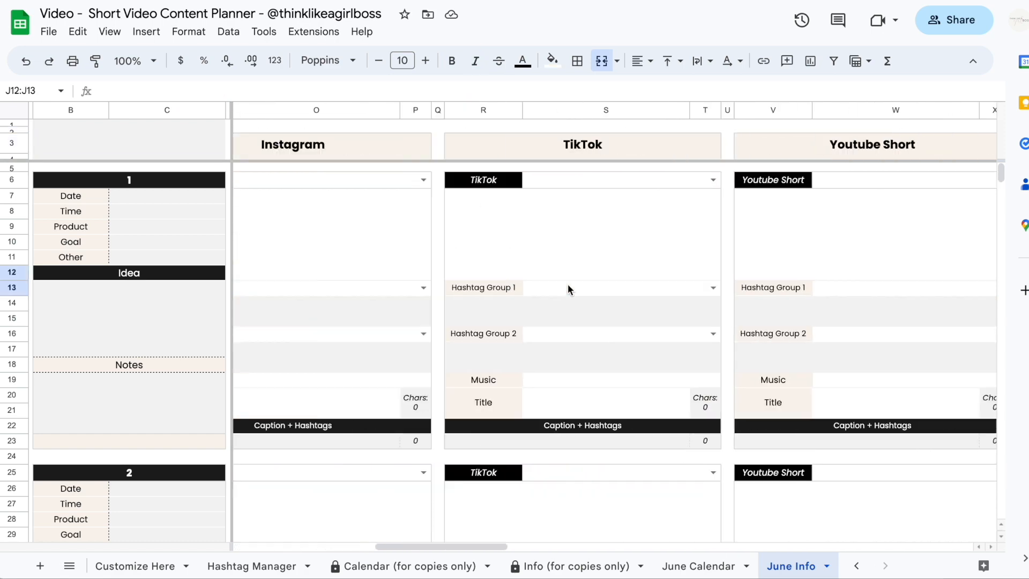
scroll(567, 284, left, 10)
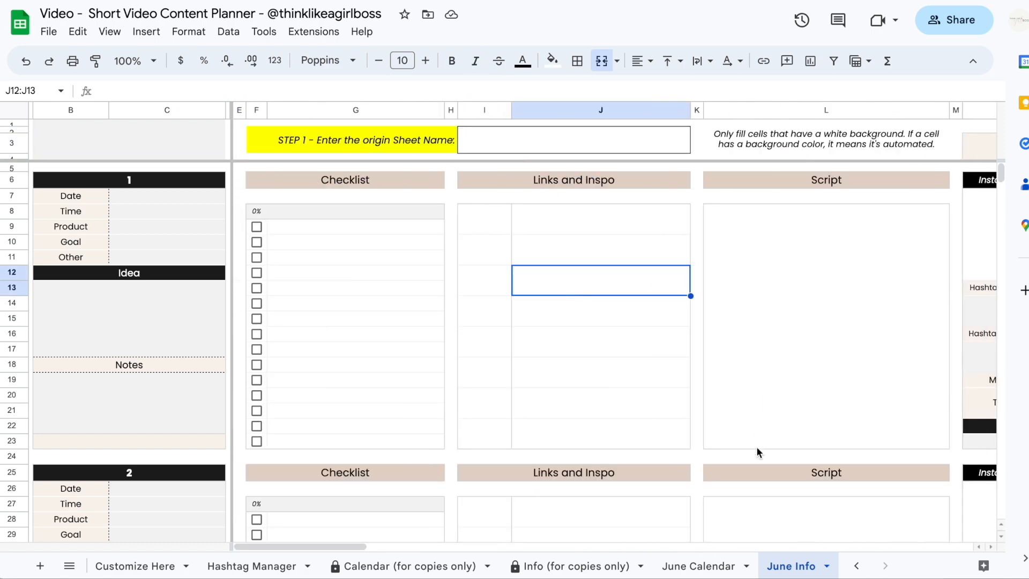
Check the calendar sheet's name and enter "June Calendar" as the origin sheet name on June Info.
click(687, 568)
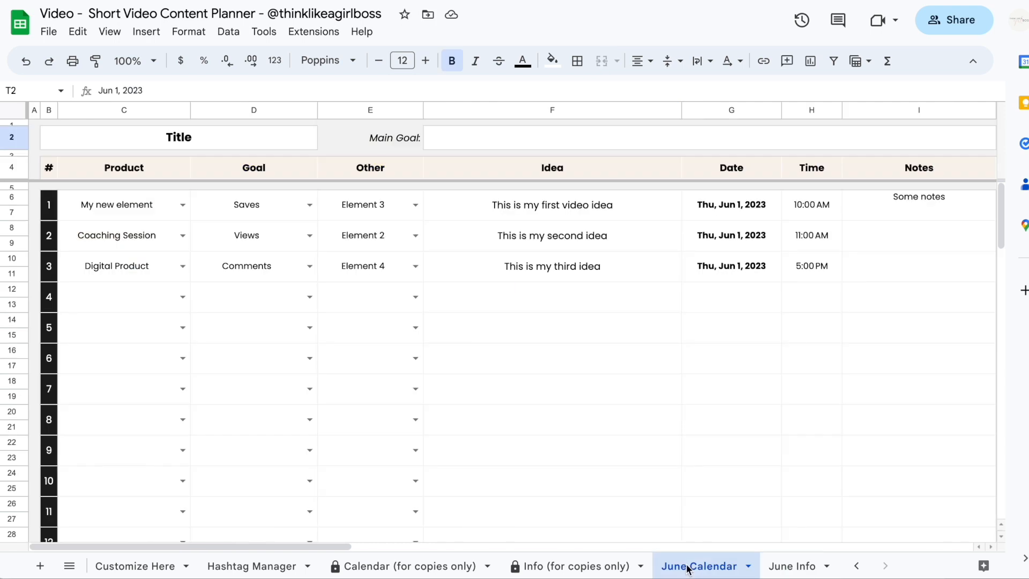
click(792, 568)
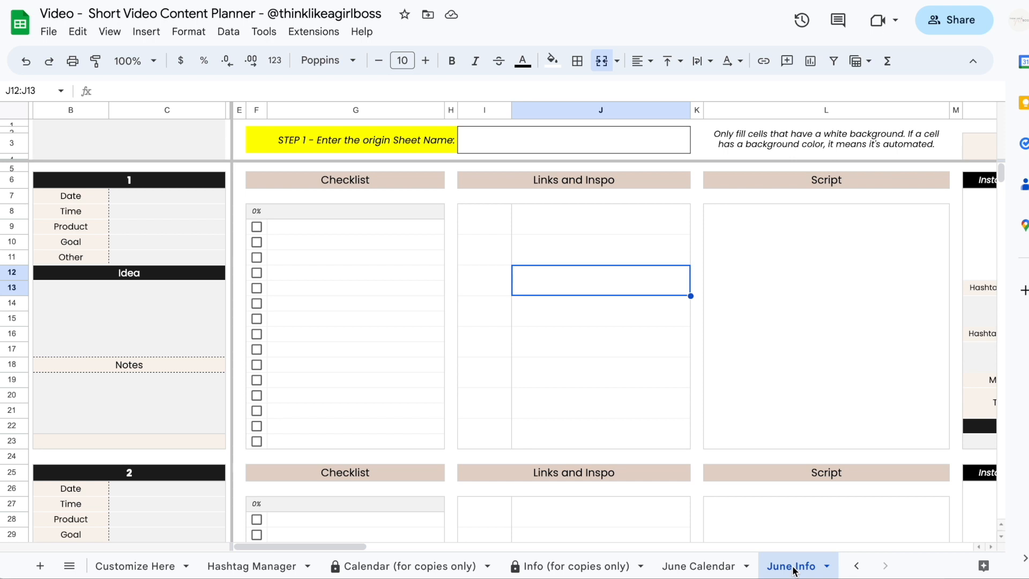
click(570, 146)
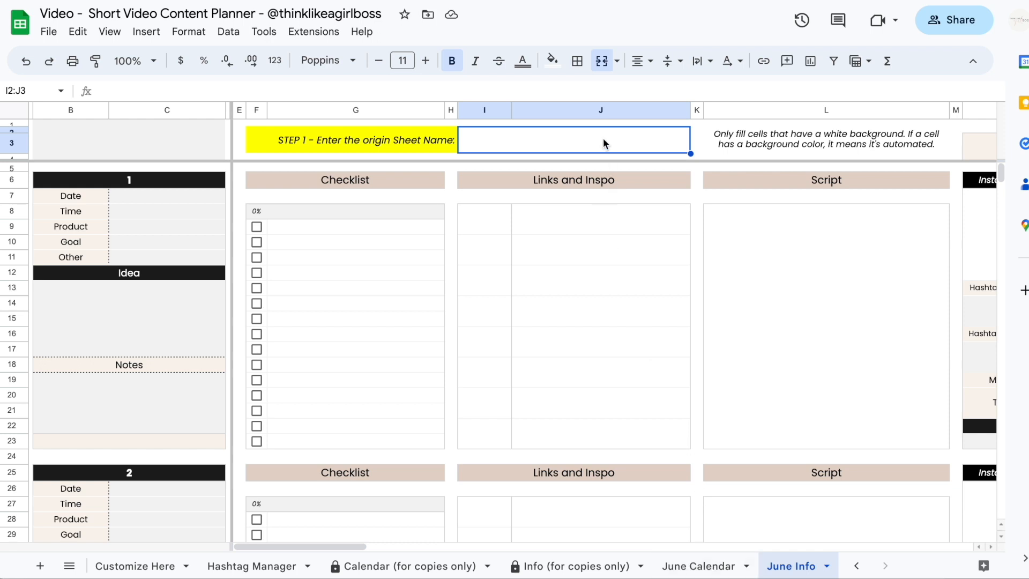
text(June)
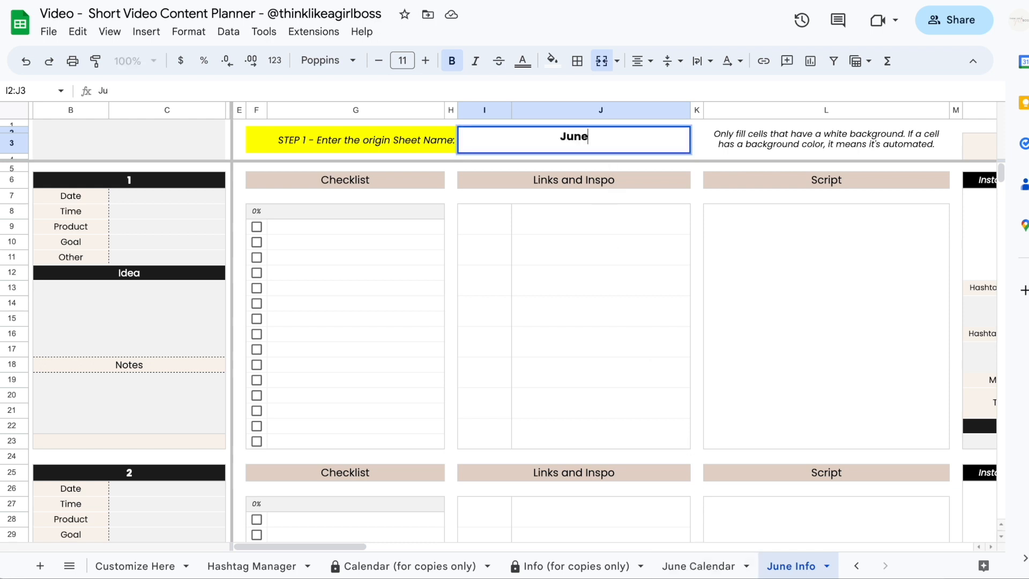
text( Calendar)
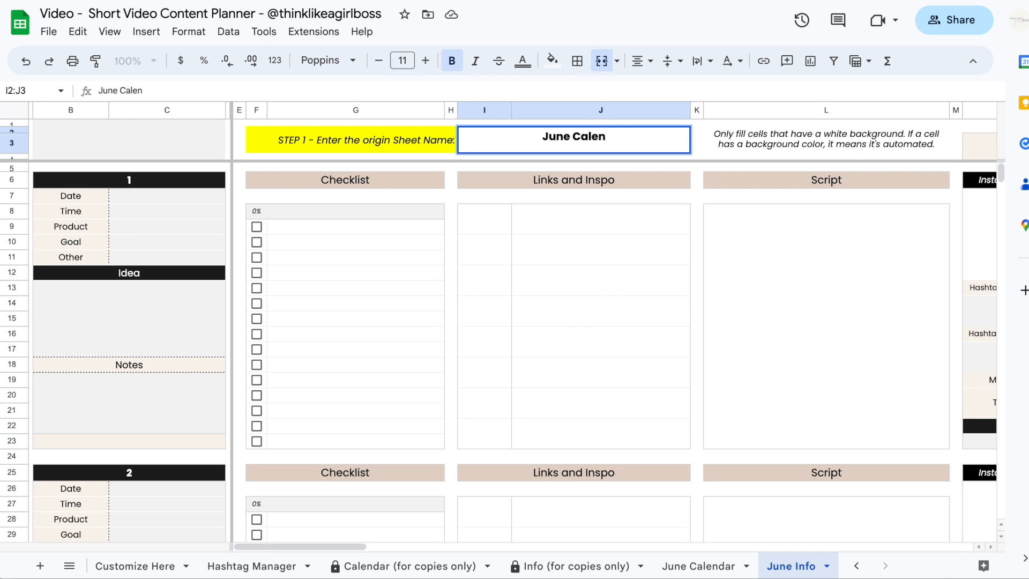
key(Return)
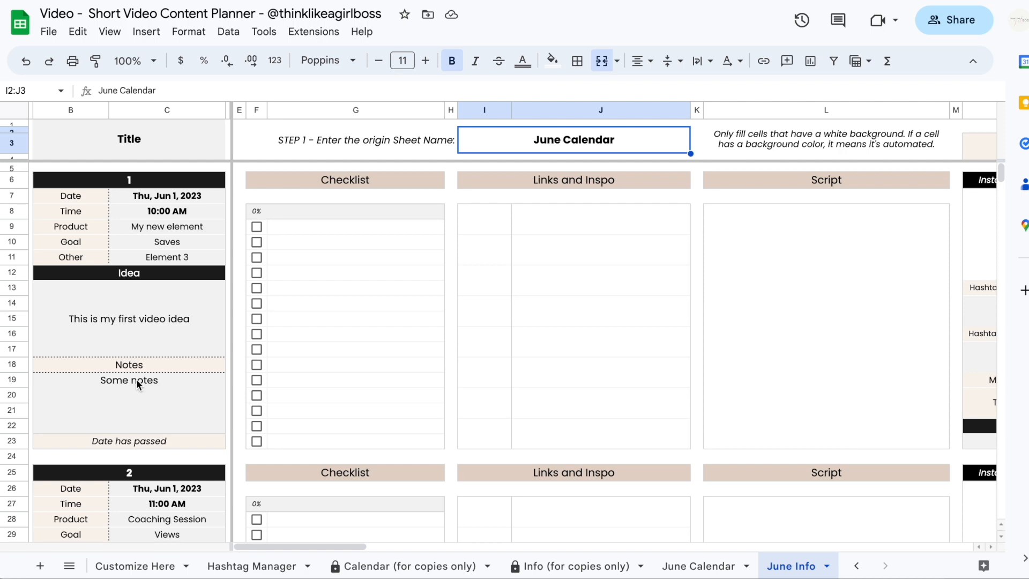
Compare the post details on June Info with post 1's product, goal, other and idea entries on June Calendar.
scroll(134, 425, down, 5)
scroll(134, 426, down, 5)
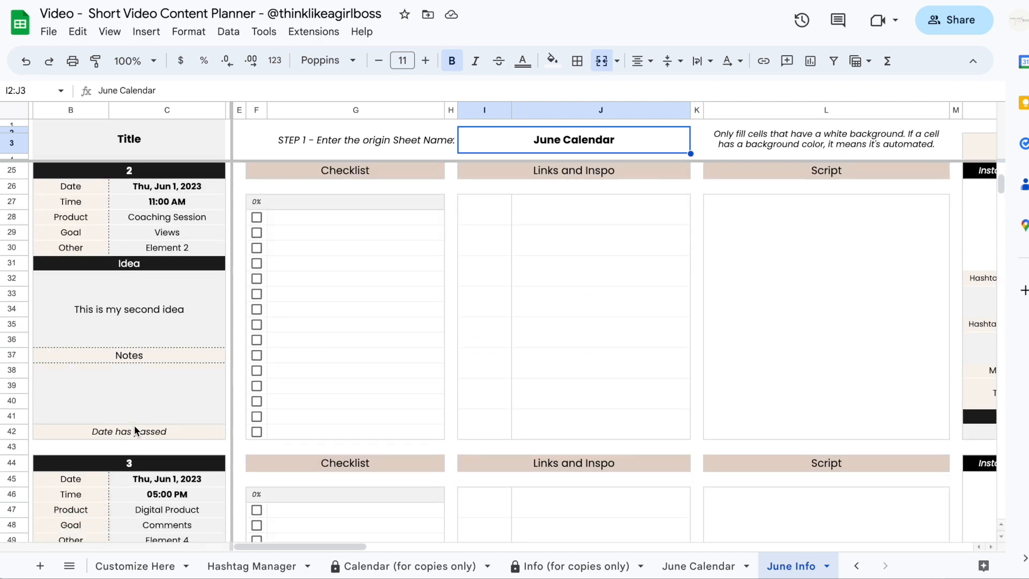
scroll(134, 425, up, 10)
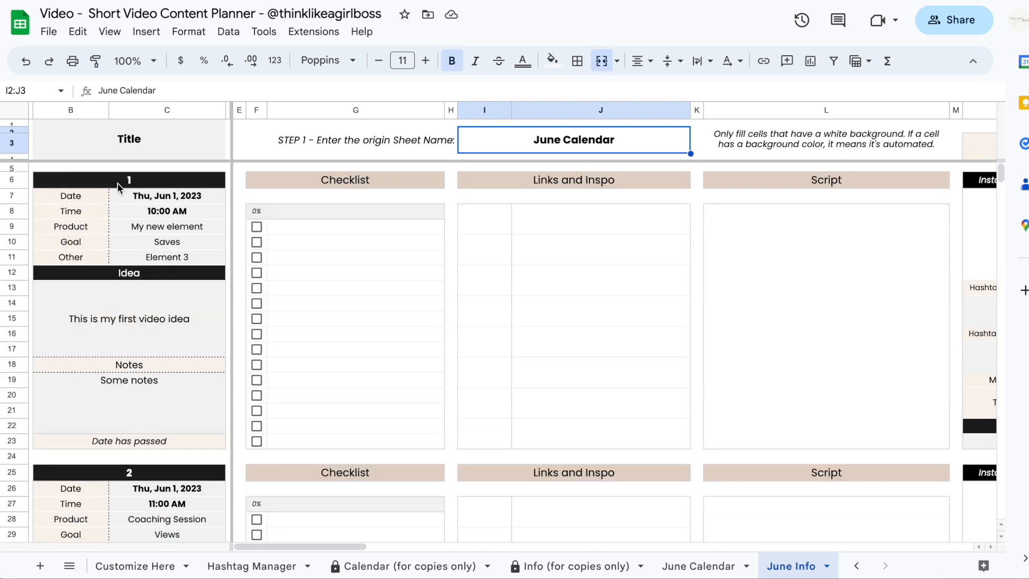
click(691, 568)
drag(146, 215, 908, 276)
click(128, 195)
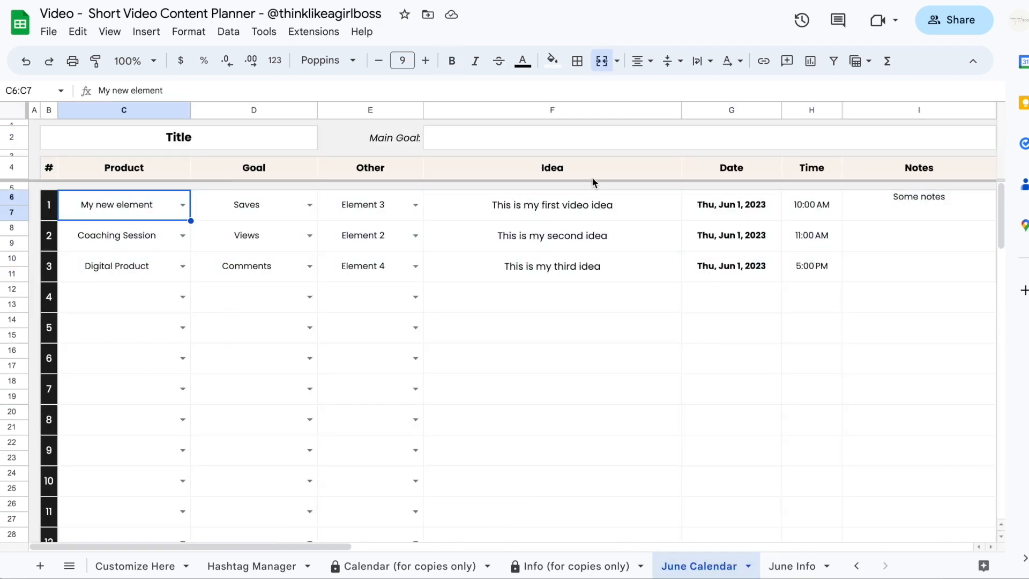
click(585, 208)
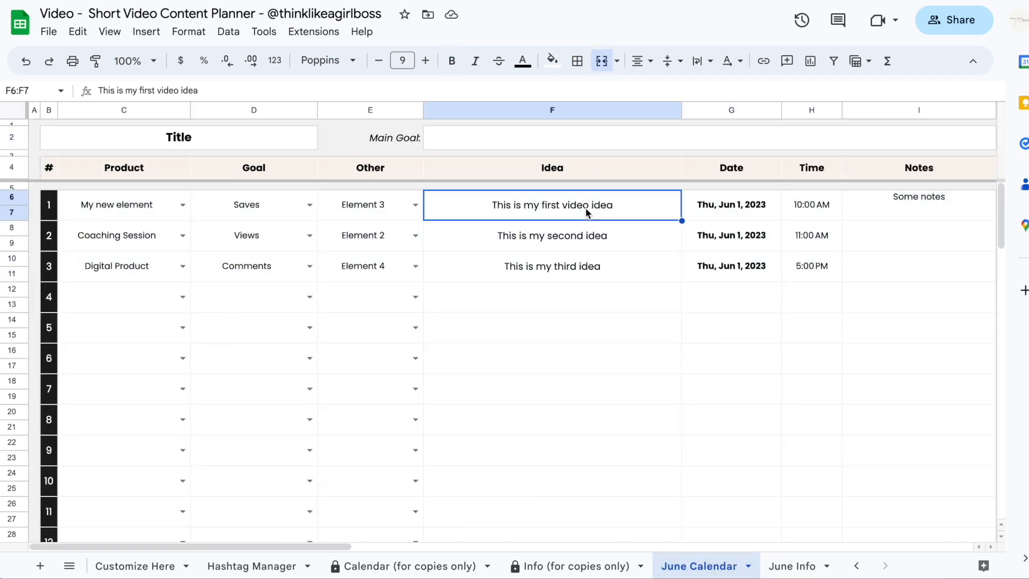
click(128, 207)
click(284, 197)
click(343, 212)
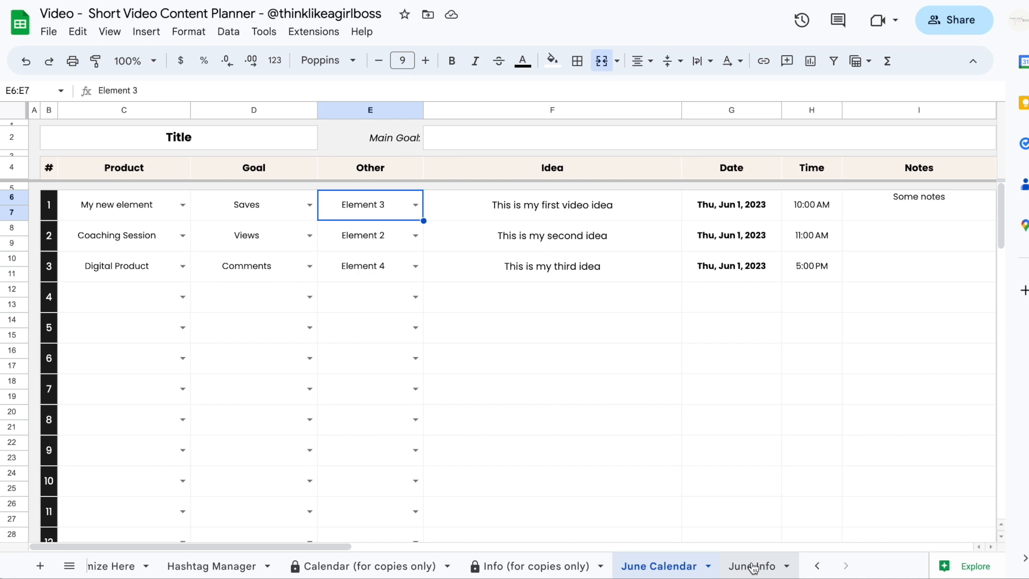
Review the detail cards of posts 1 to 3 on June Info and return to June Calendar.
click(740, 566)
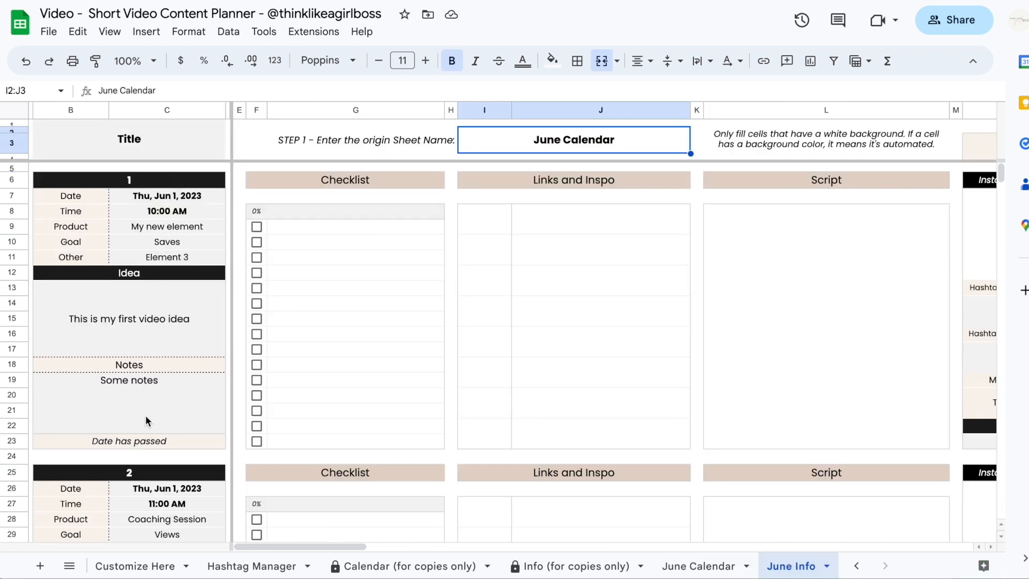
scroll(145, 423, down, 5)
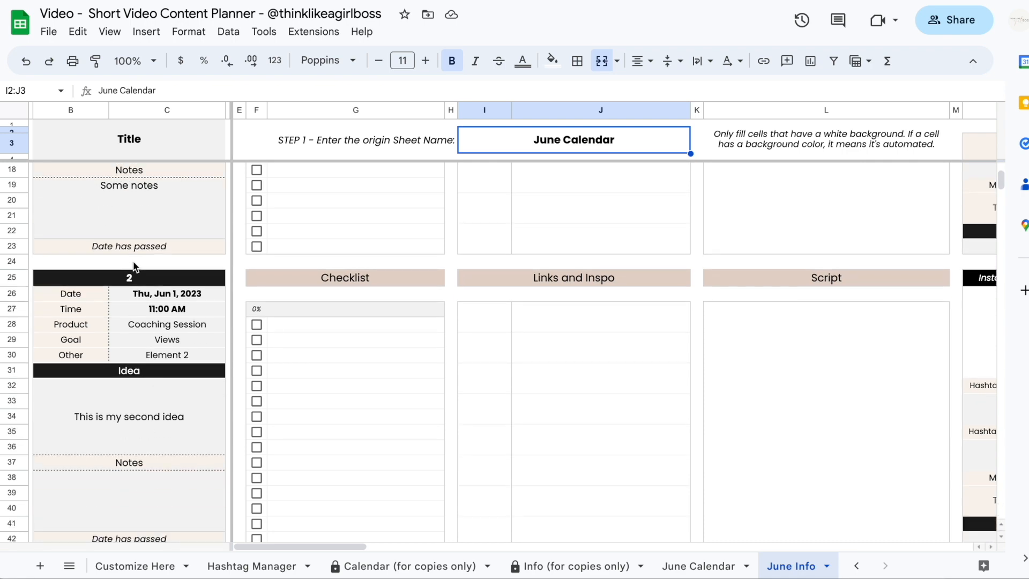
scroll(133, 282, down, 7)
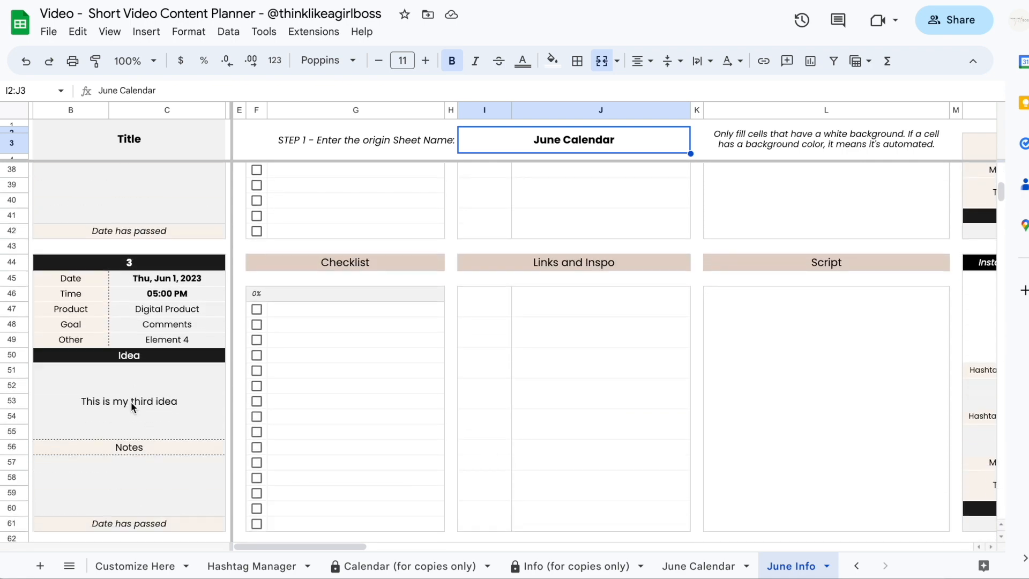
scroll(130, 409, up, 12)
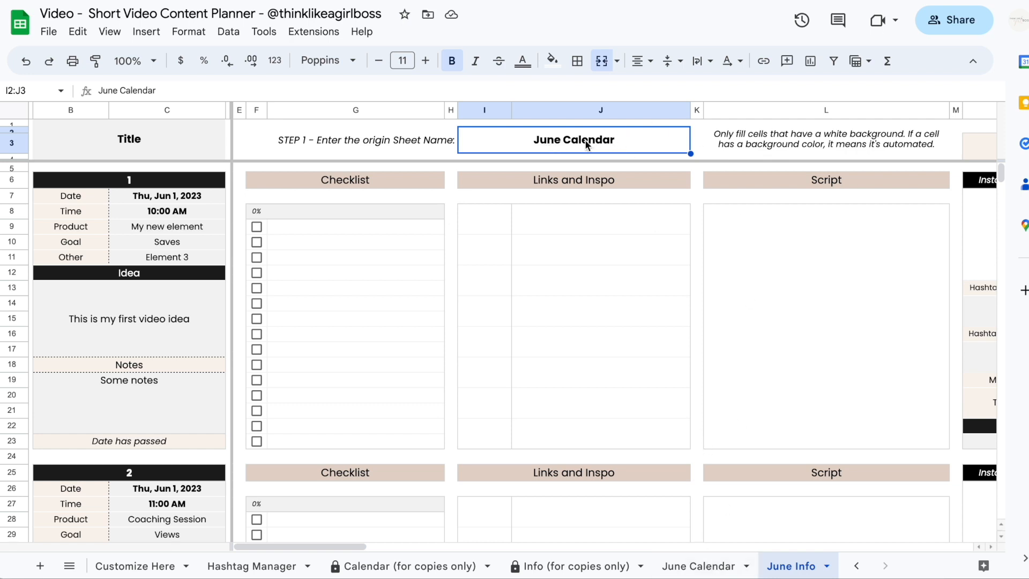
click(699, 566)
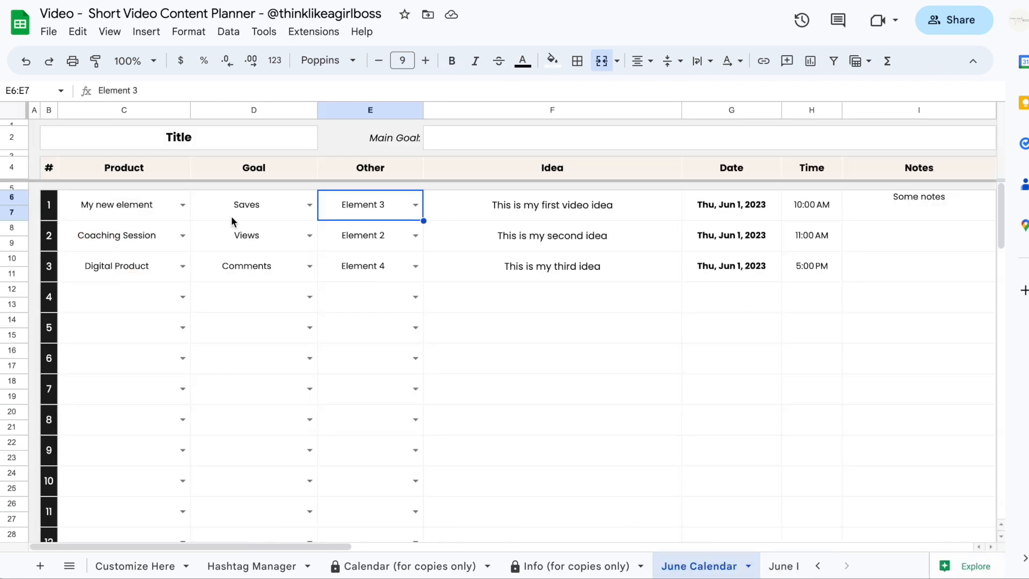
Replace the title on June Calendar with "My awesome content plan" and check it on June Info.
click(177, 140)
text(My aweso)
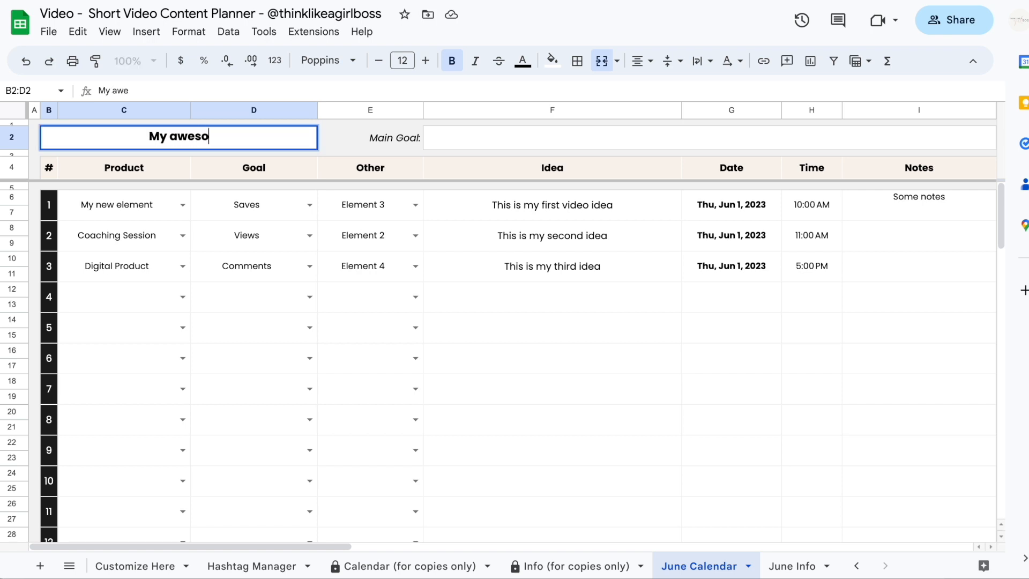
text(me content plan)
key(Return)
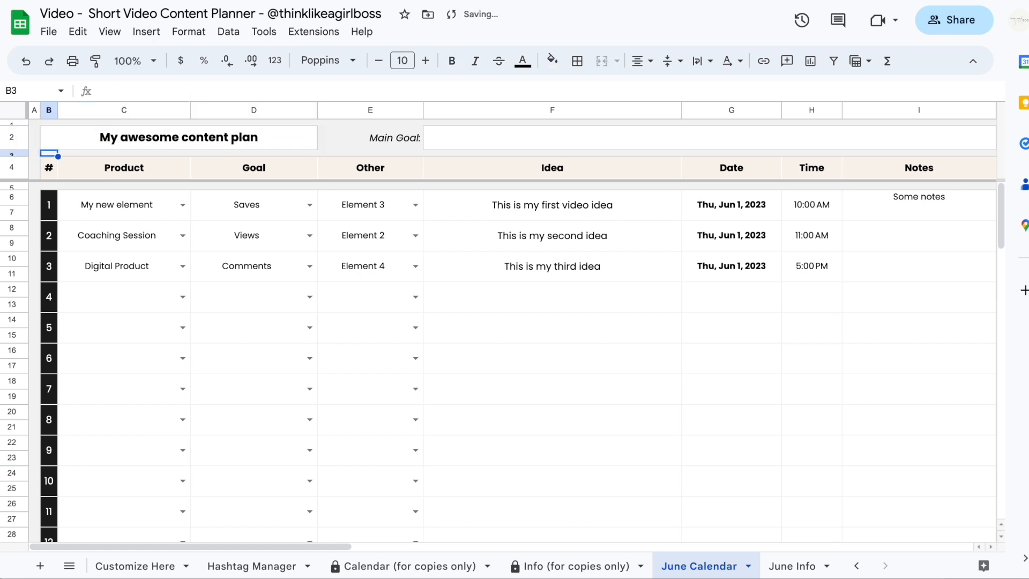
click(788, 565)
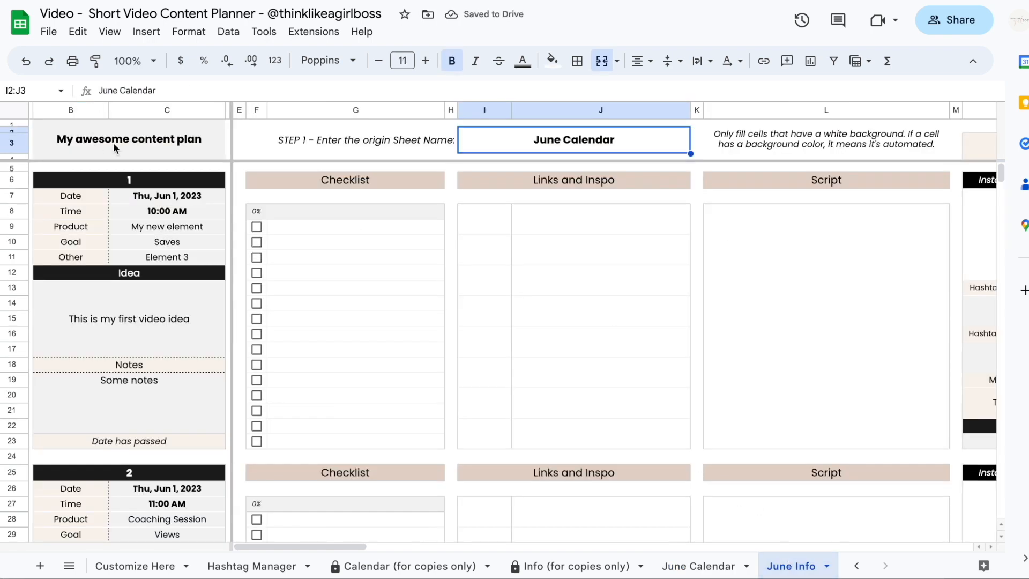
Examine post 1's checklist, links, script, detail card and platform sections on June Info.
click(374, 318)
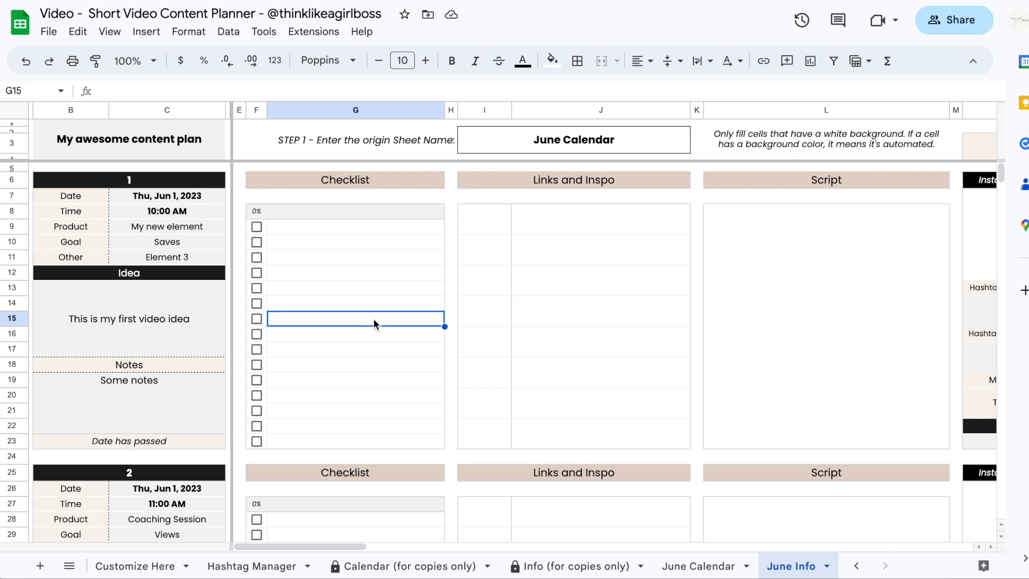
scroll(555, 257, right, 1)
click(553, 258)
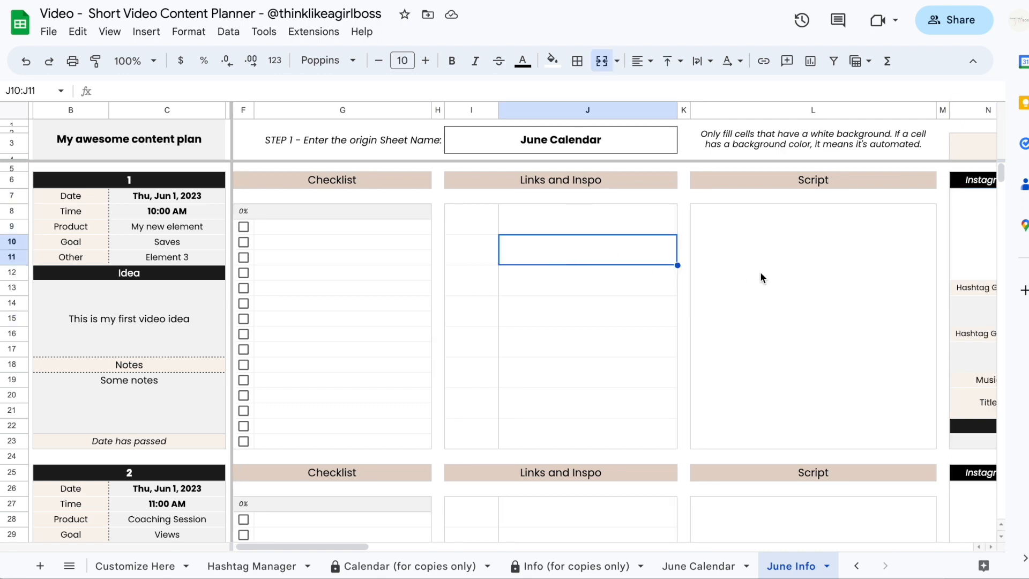
click(756, 271)
scroll(759, 271, left, 1)
click(265, 252)
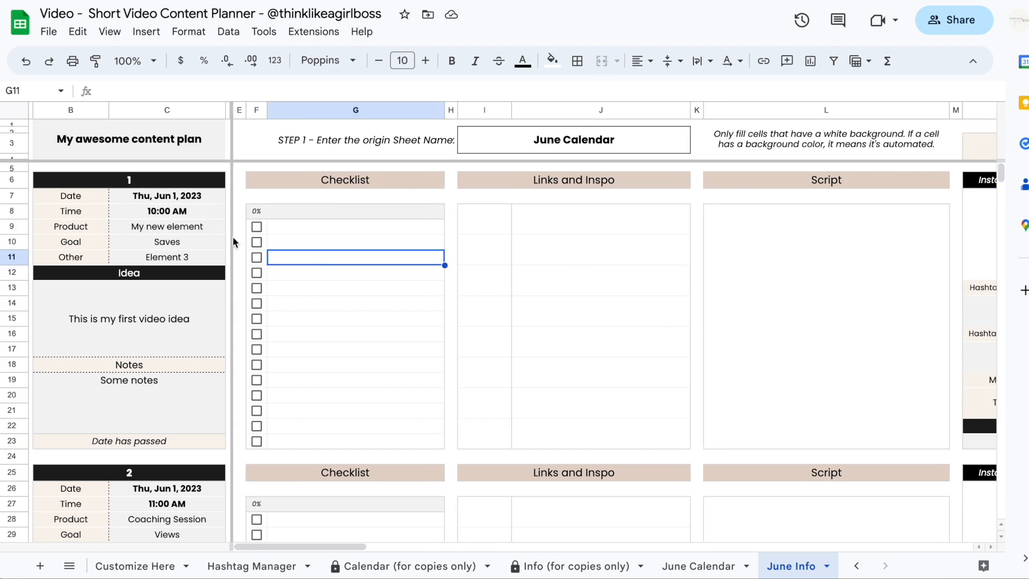
drag(193, 185, 188, 446)
scroll(188, 446, down, 4)
scroll(189, 446, up, 5)
scroll(391, 286, right, 8)
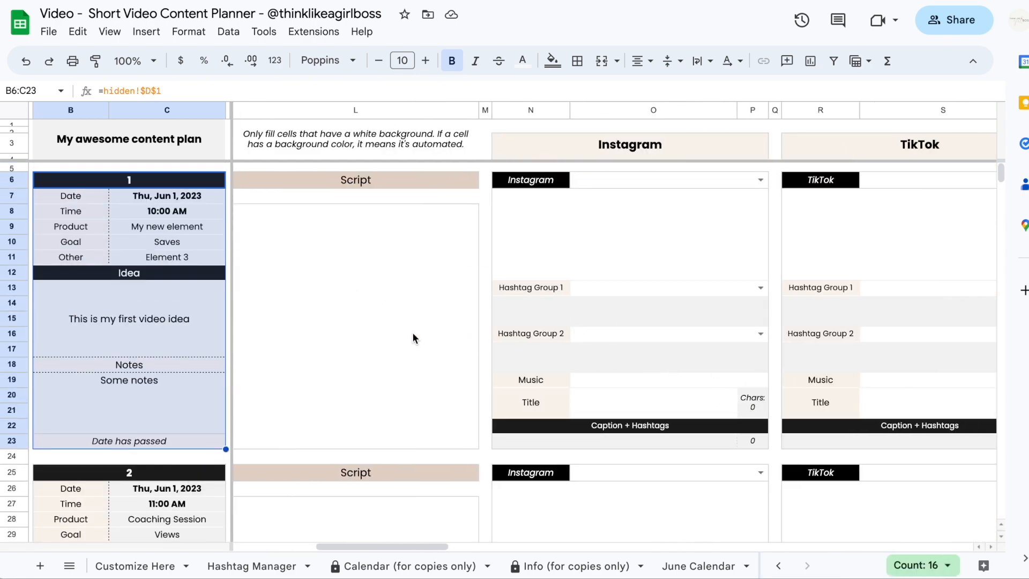
Clear the origin sheet name on June Info and enter "June Calendar" again.
click(644, 139)
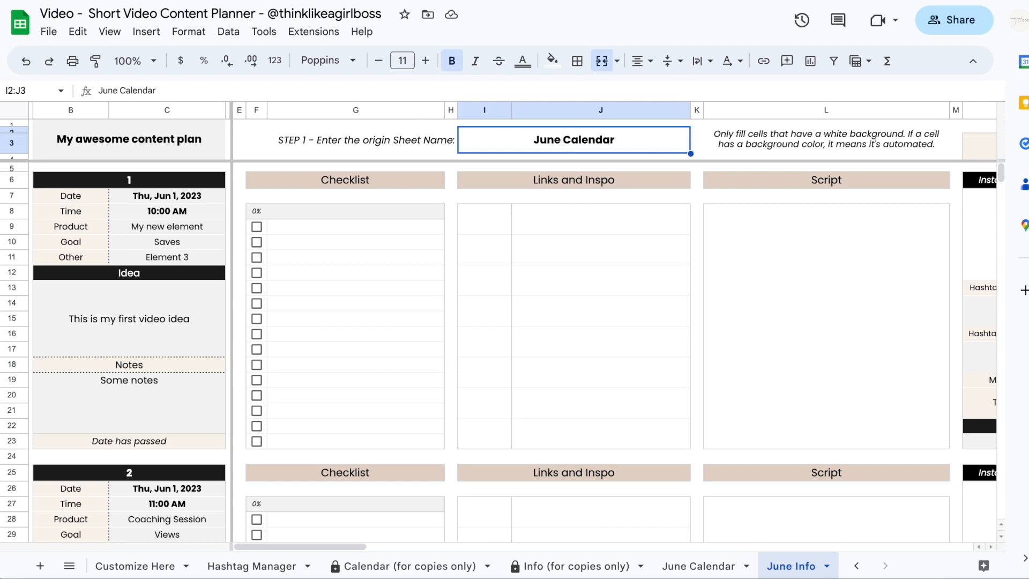
key(Delete)
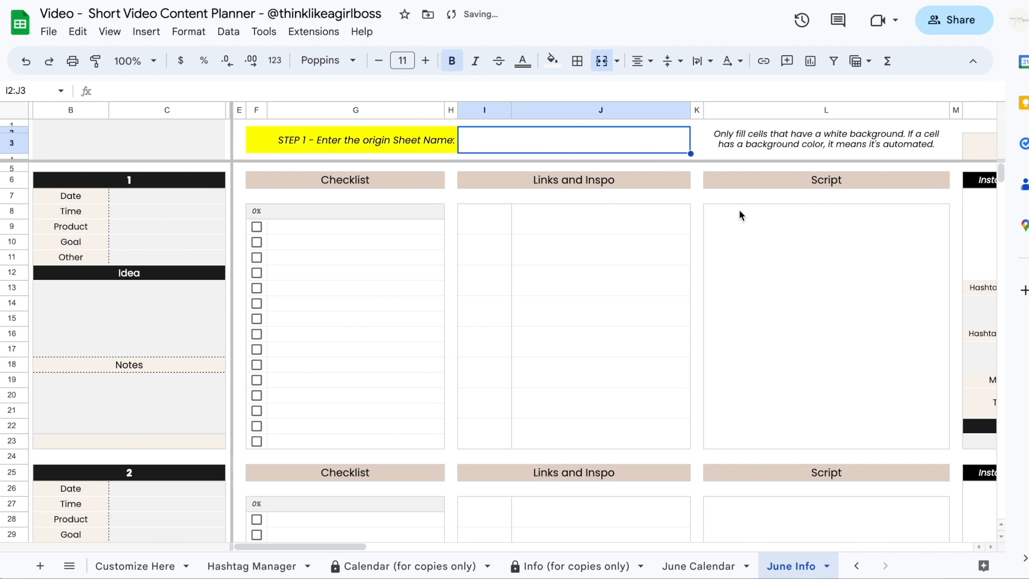
click(801, 261)
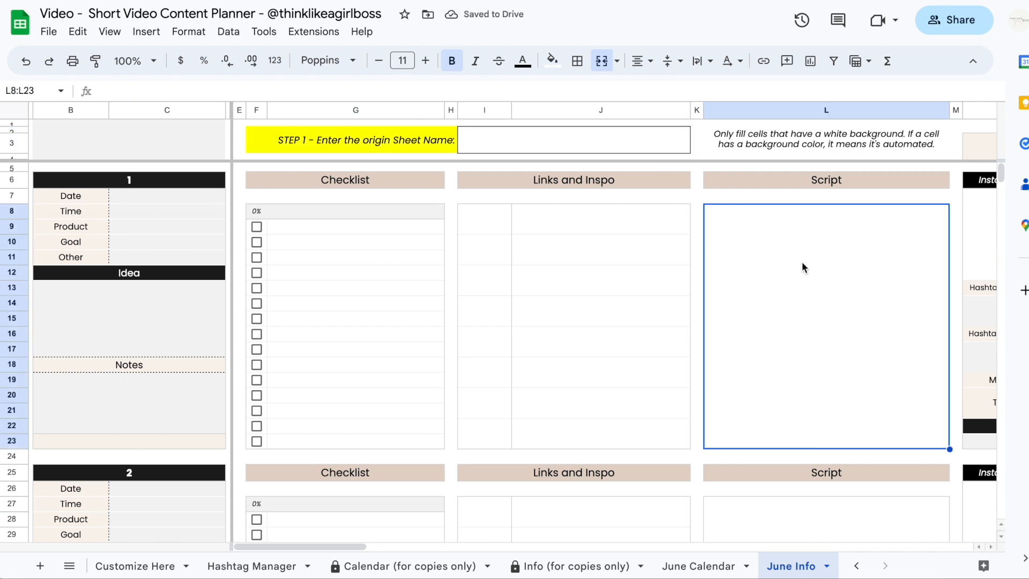
click(548, 144)
text(June)
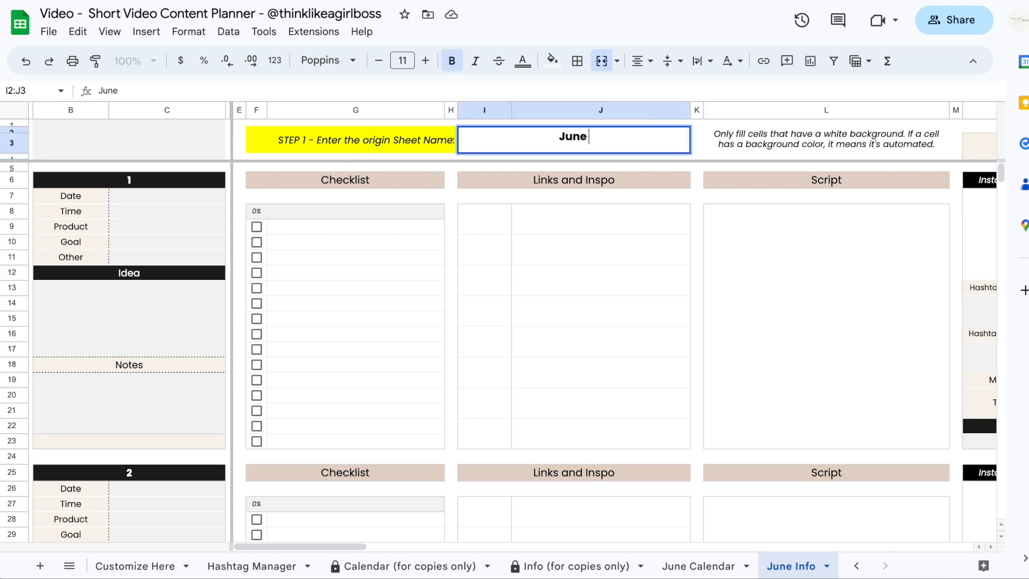
text( Calendar)
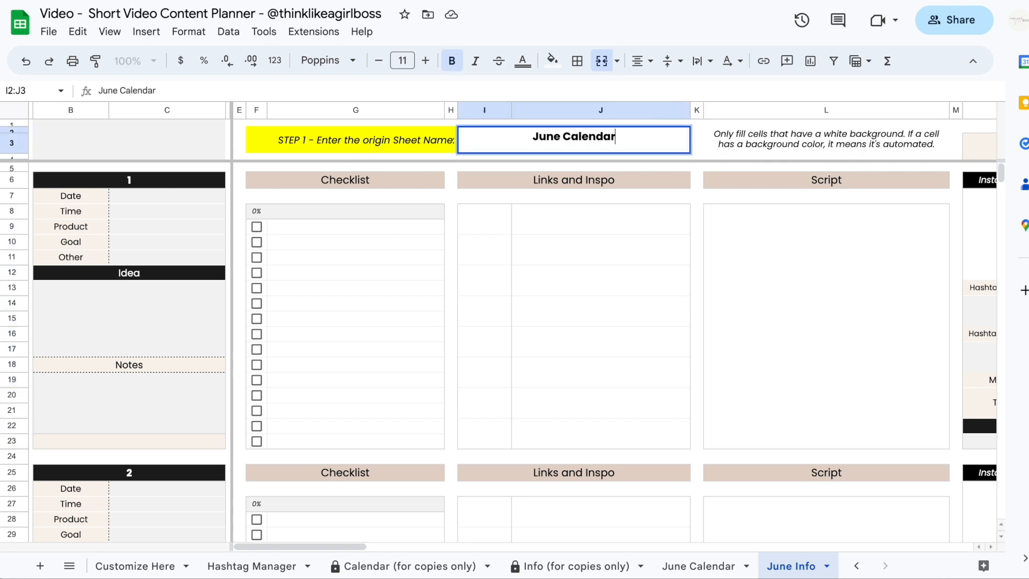
key(Return)
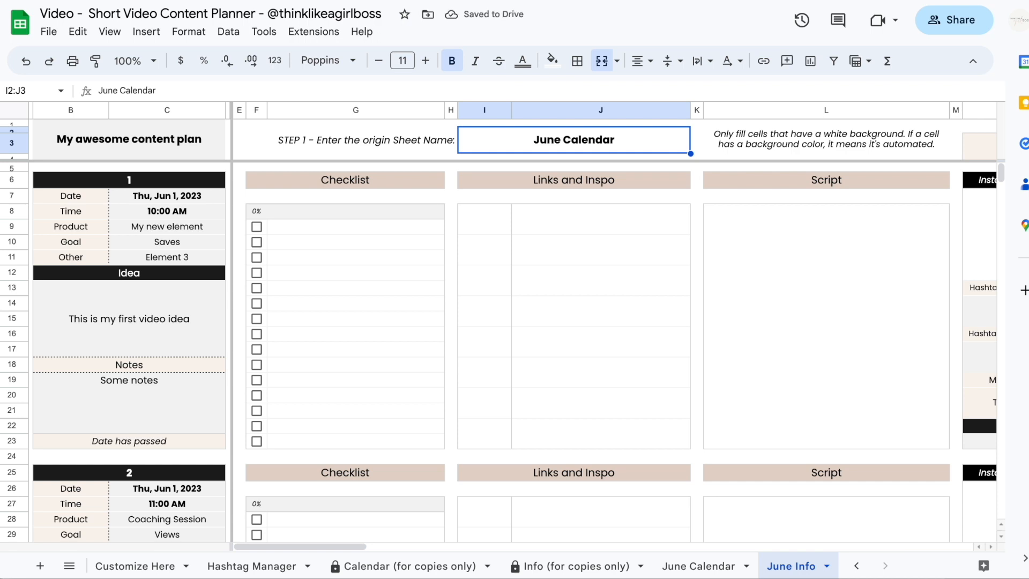
Look over the areas to fill in for post 1 on June Info, from the checklist across to the platform sections.
click(600, 303)
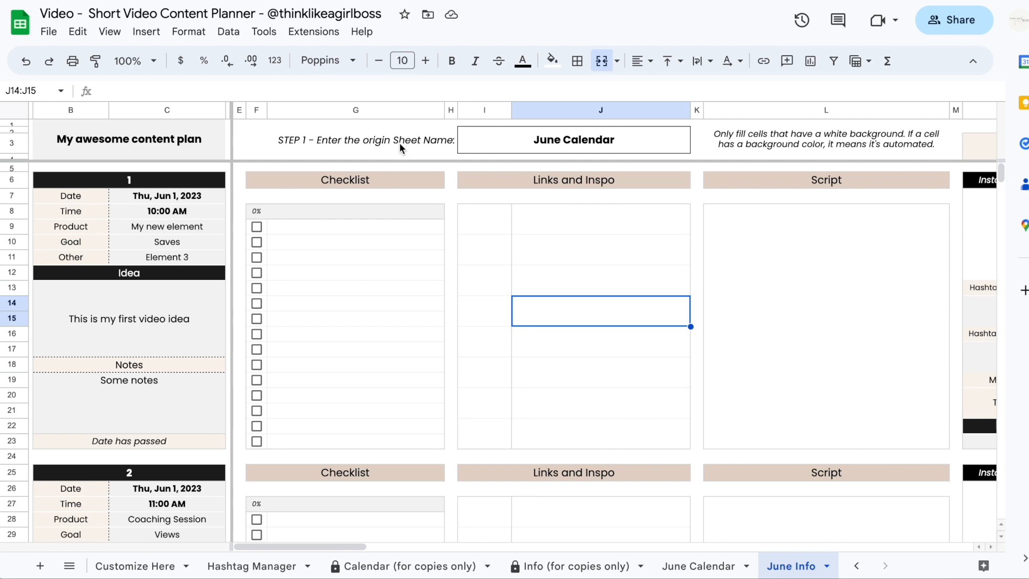
click(373, 272)
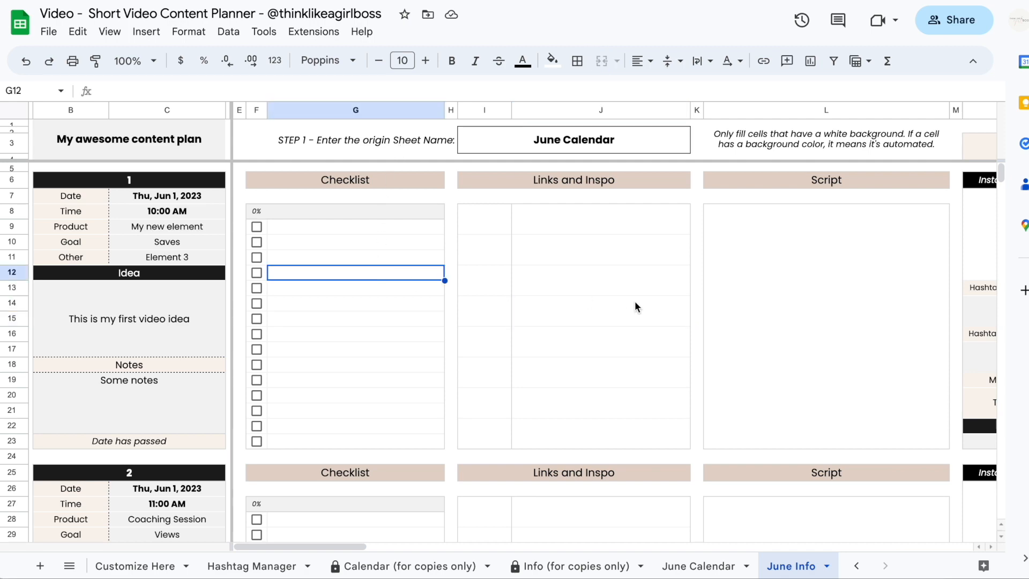
scroll(634, 300, right, 10)
scroll(635, 301, left, 10)
key(Down)
key(Down)
key(Down)
key(Down)
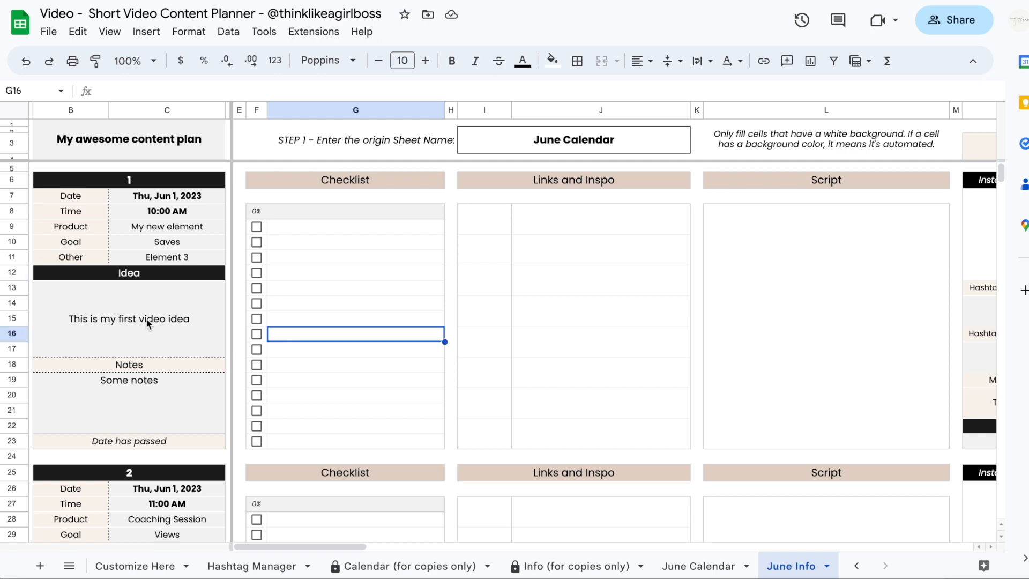
Add "Task 1", "Task 2" and "Task 3" to post 1's checklist and tick off the first two.
click(303, 230)
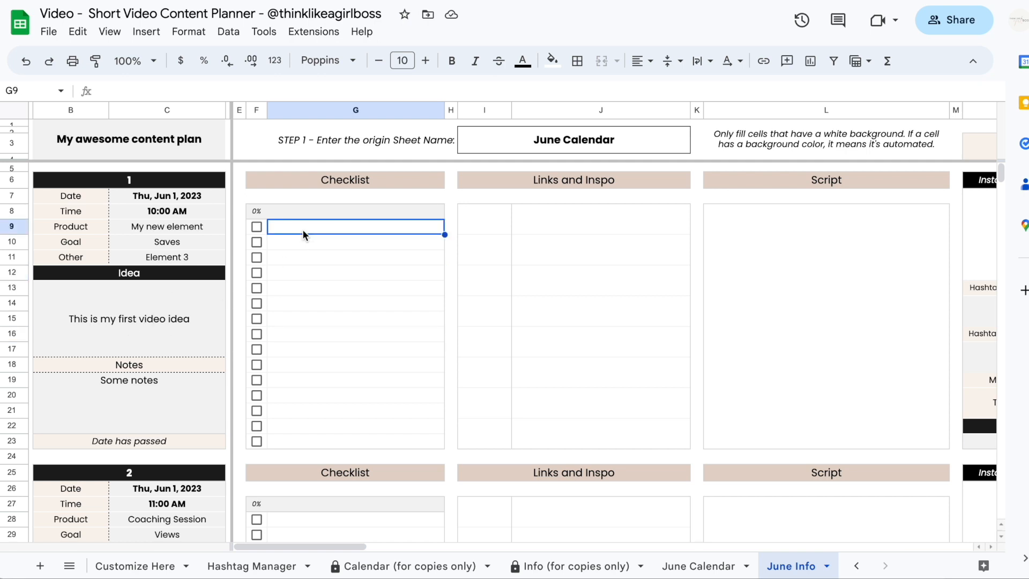
text(Task 1)
key(Return)
text(Task 2)
key(Return)
text(Task 3)
key(Return)
key(Down)
key(Down)
key(Down)
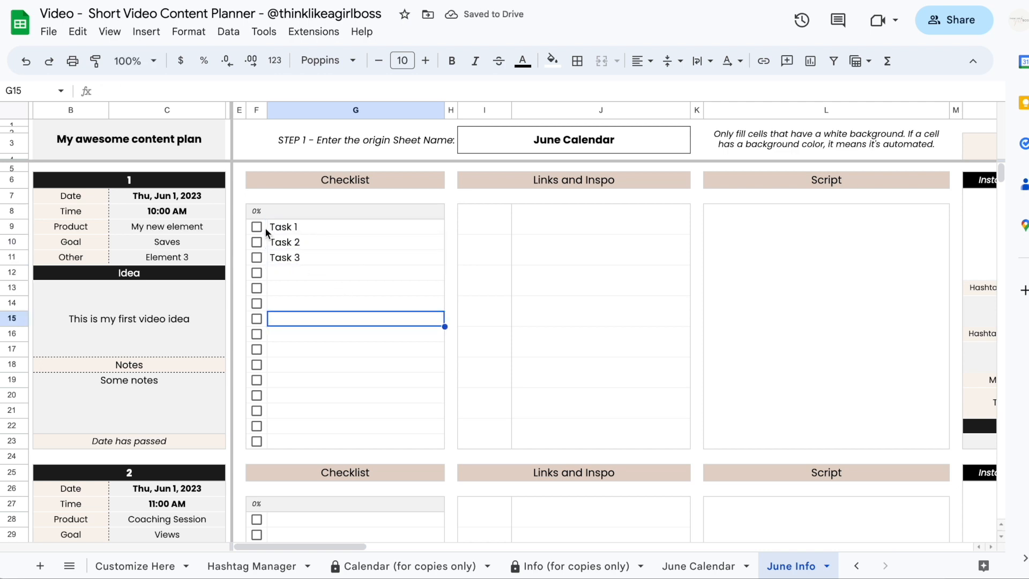
click(256, 227)
click(256, 241)
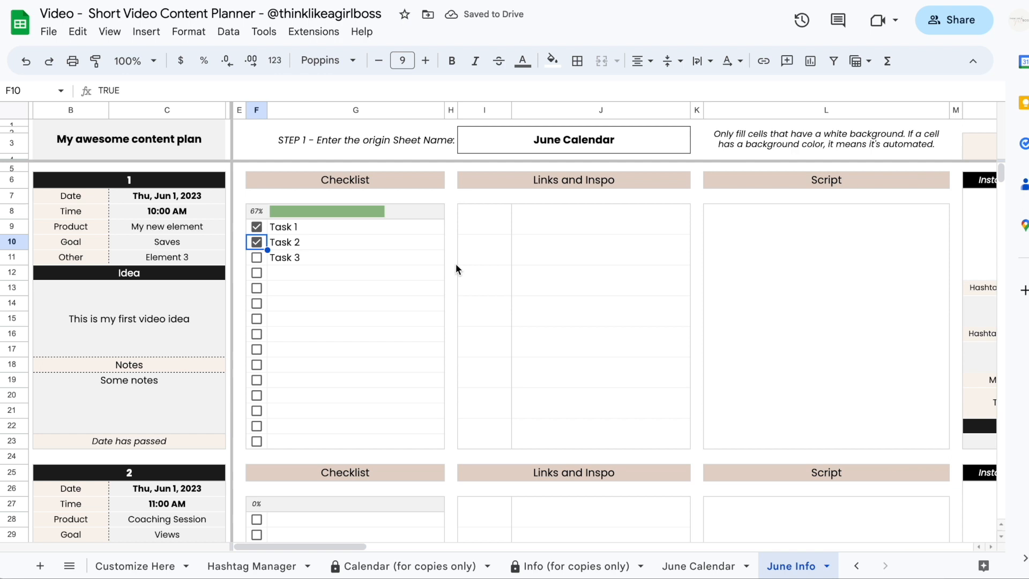
Review post 1's Links and Inspo, Script and individual platform sections alongside its detail card on June Info.
click(556, 317)
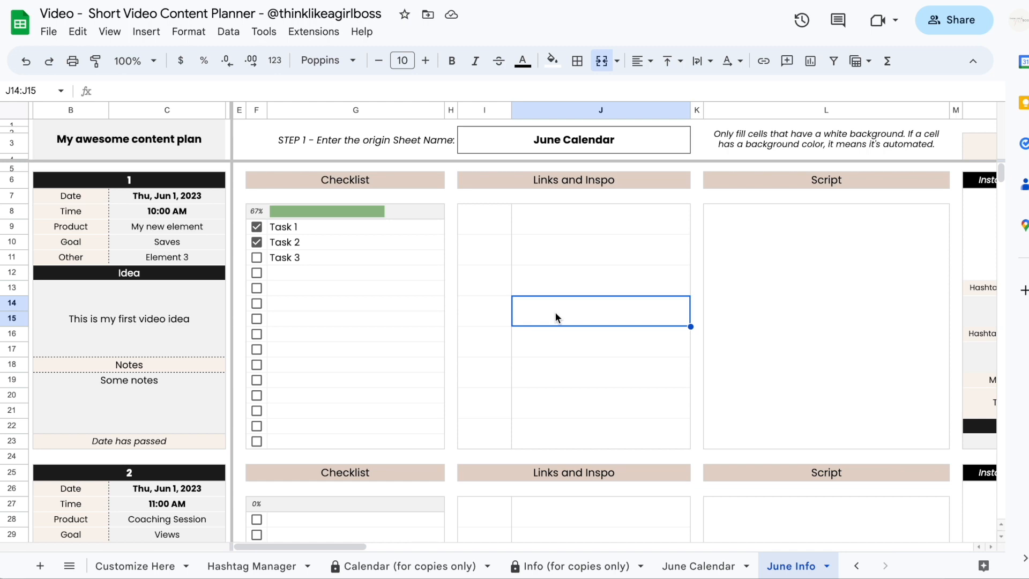
scroll(555, 310, right, 4)
click(609, 271)
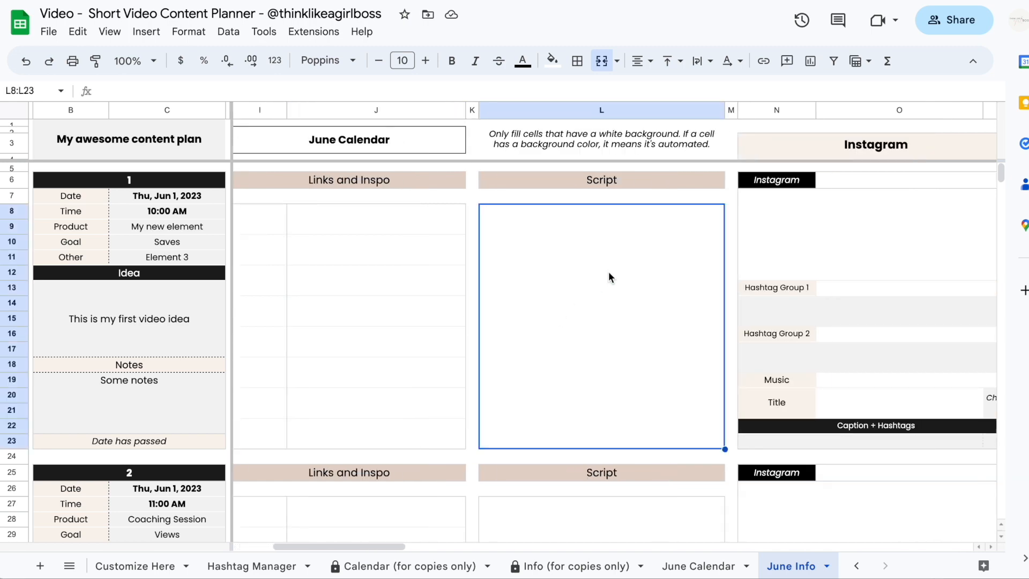
scroll(609, 271, right, 3)
scroll(589, 266, left, 5)
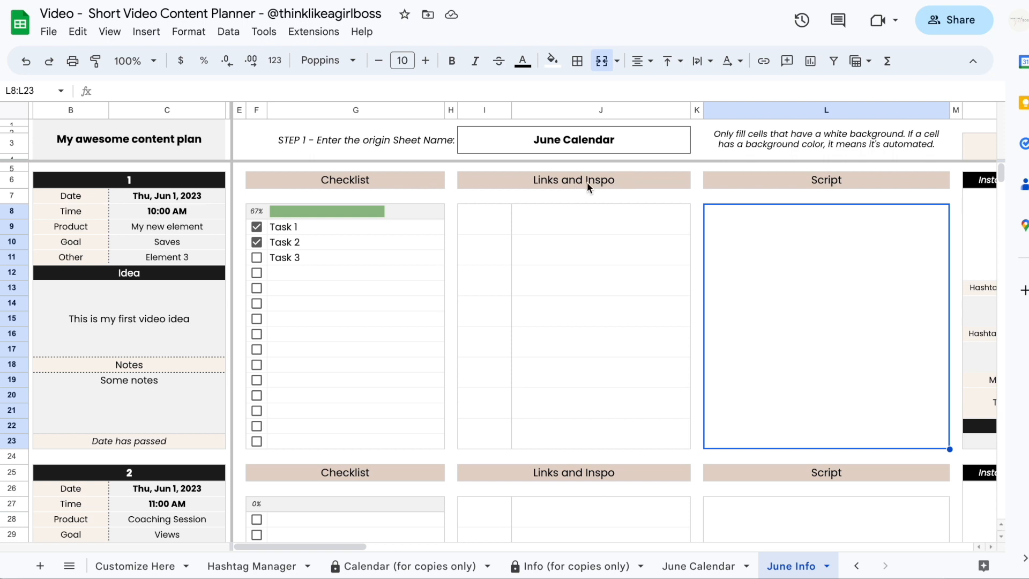
scroll(749, 319, right, 5)
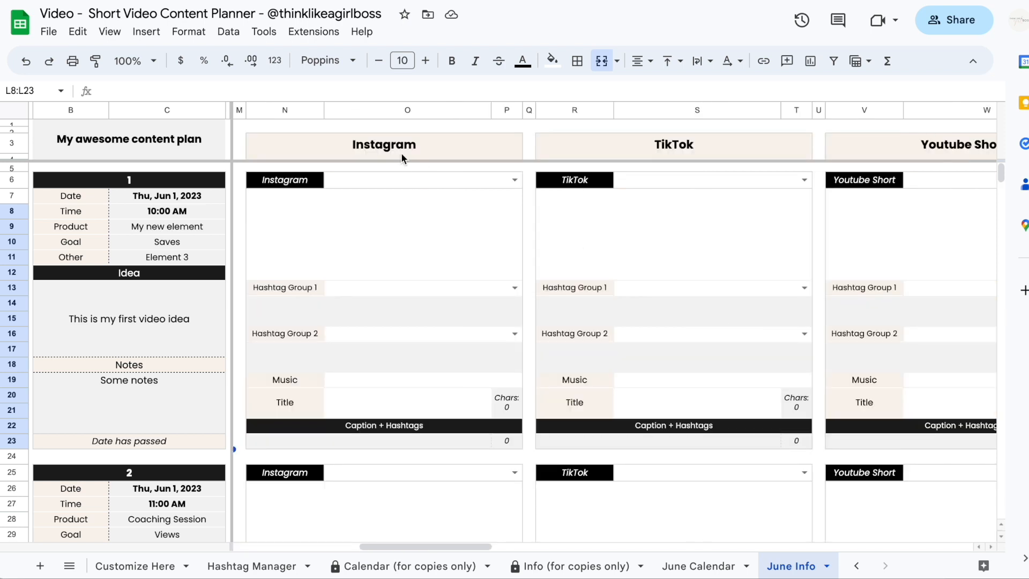
drag(340, 176, 488, 439)
drag(580, 197, 763, 438)
scroll(763, 438, right, 5)
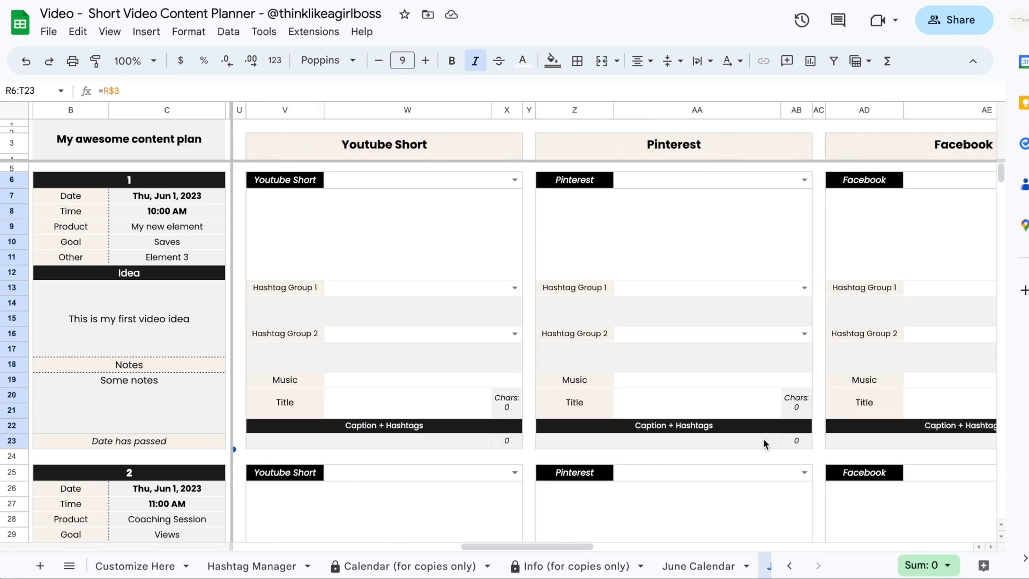
drag(211, 184, 210, 443)
scroll(365, 363, left, 5)
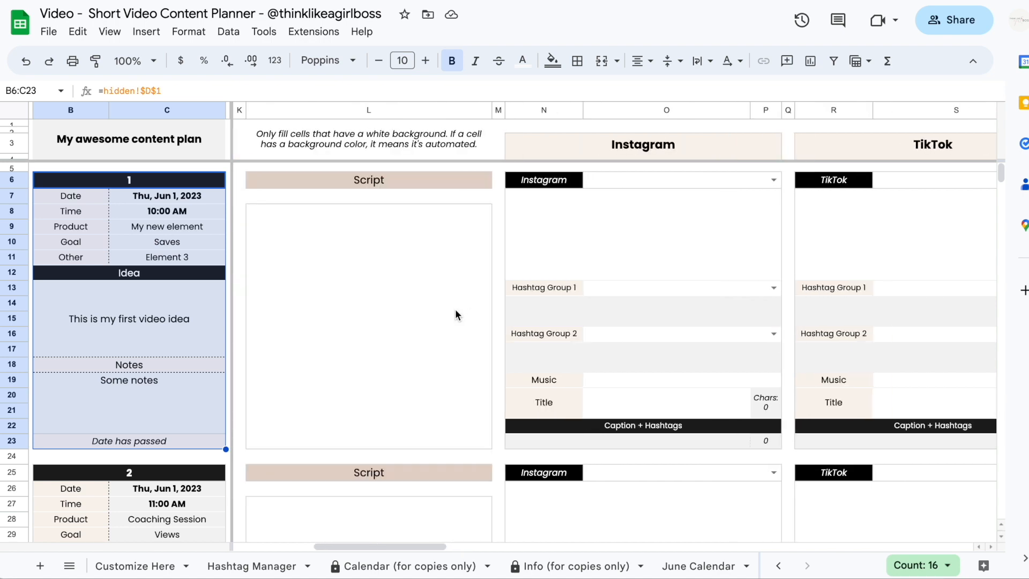
scroll(554, 185, right, 2)
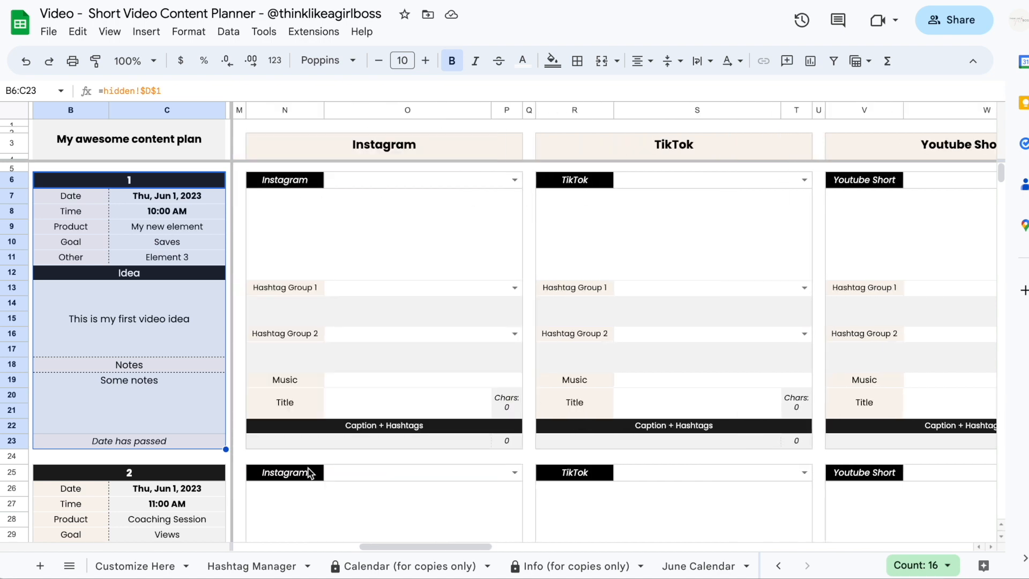
Add "Other platform" as the sixth platform name in the Customize Here list.
click(132, 565)
scroll(159, 286, left, 10)
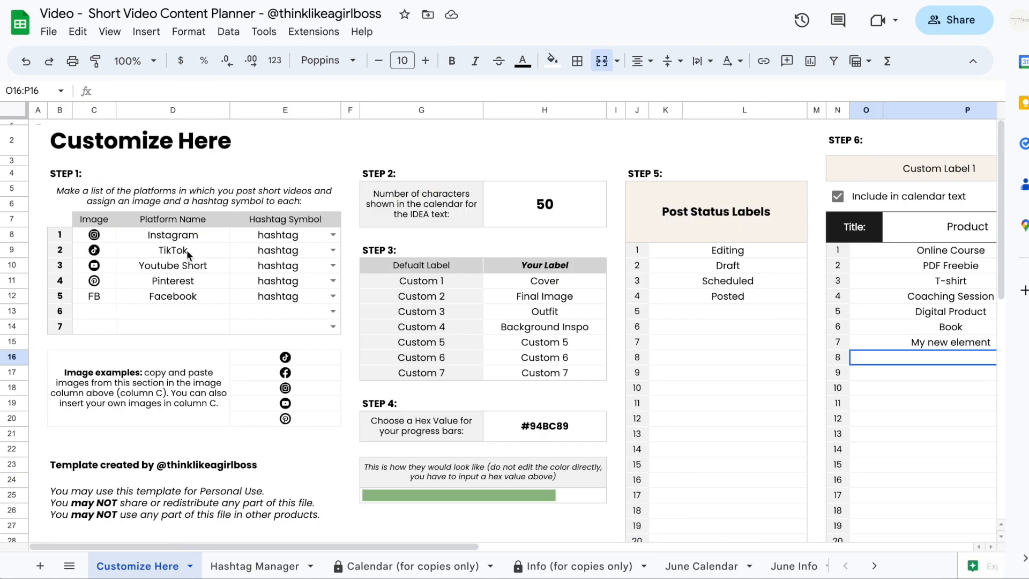
drag(176, 236, 183, 336)
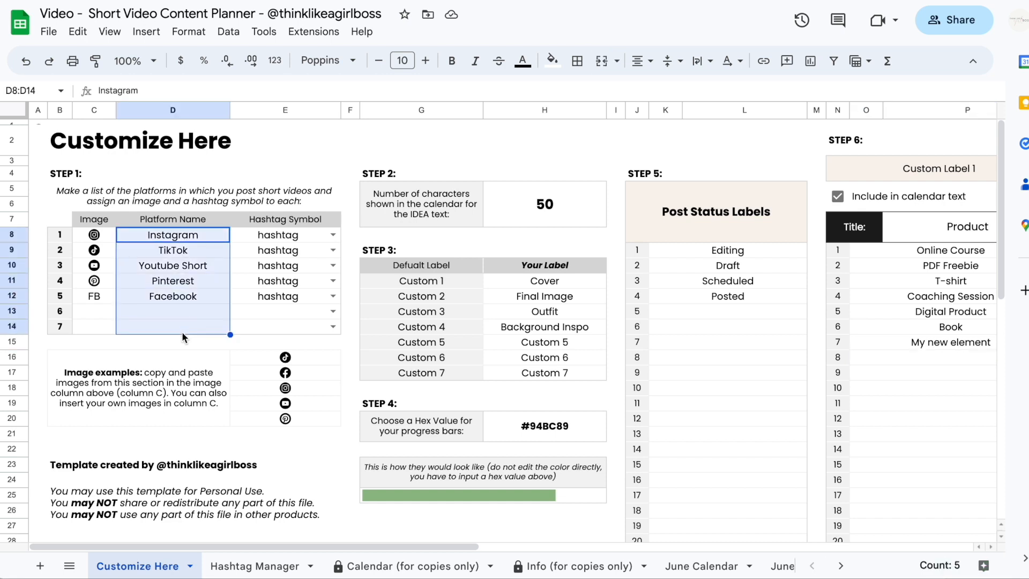
text(oTHER)
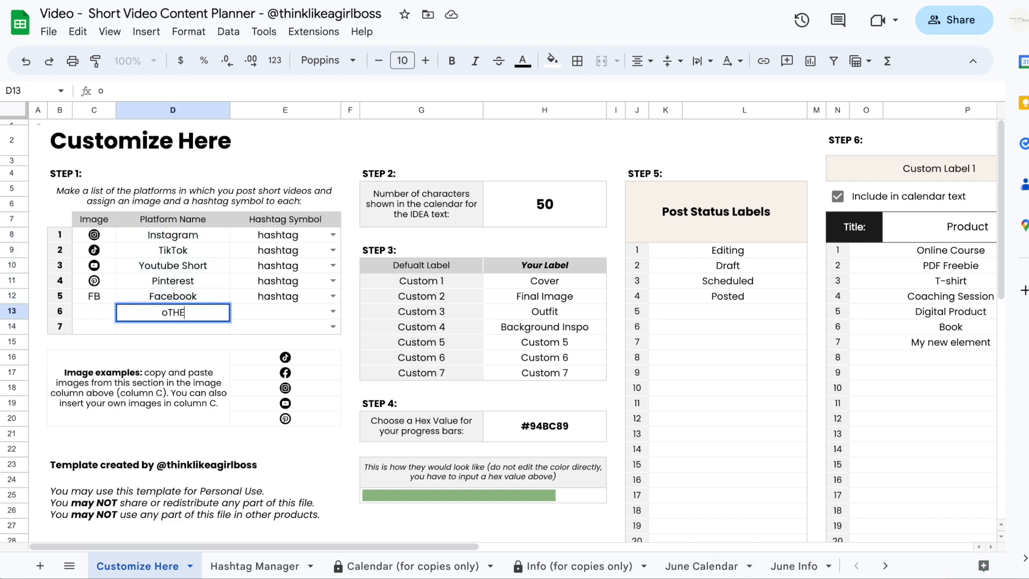
key(BackSpace)
key(BackSpace)
key(BackSpace)
key(BackSpace)
key(BackSpace)
text(Other platform)
key(Return)
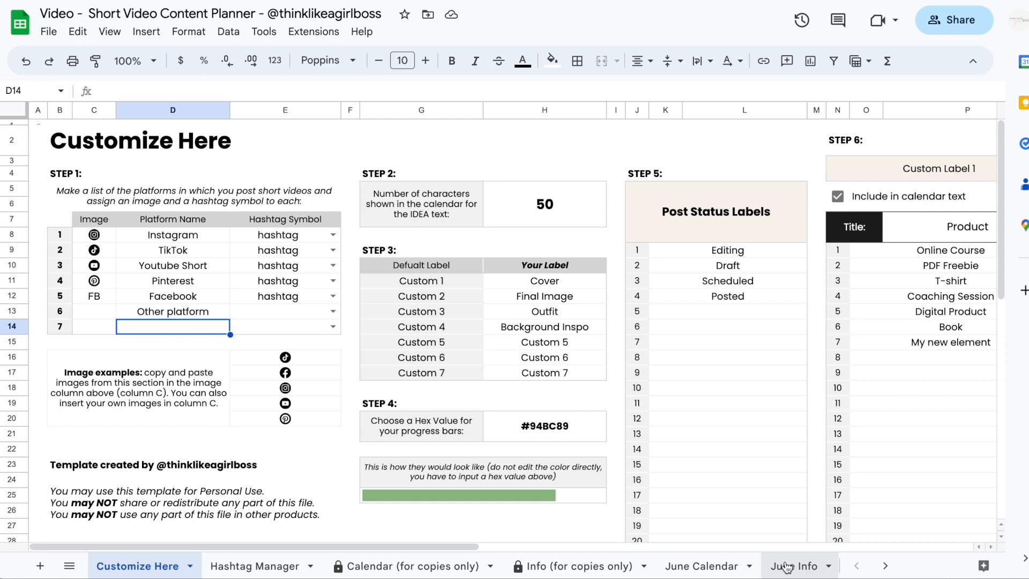
Check the Other platform section on June Info, and select the blank text area in post 1's Instagram section.
click(791, 566)
scroll(744, 388, right, 10)
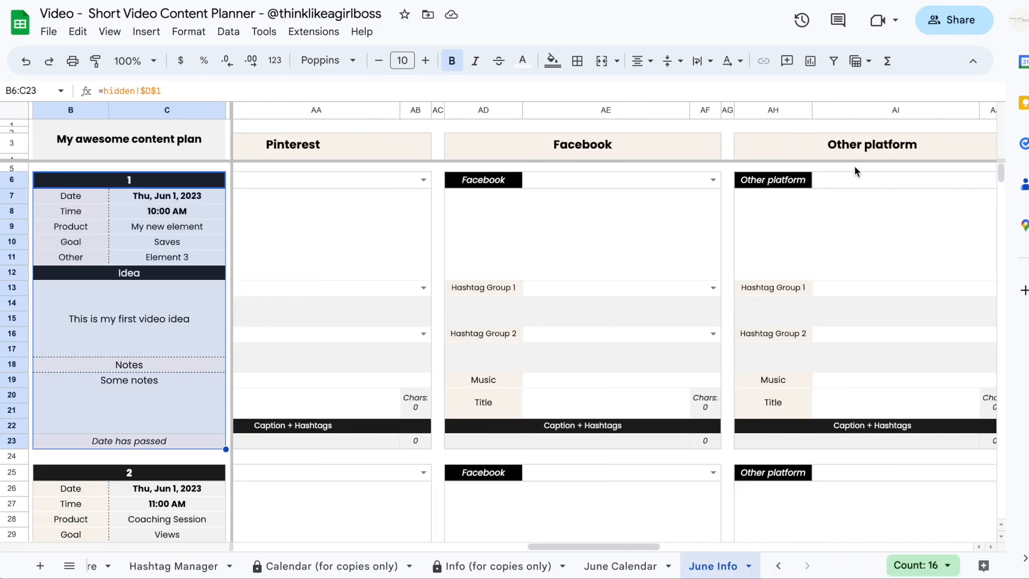
click(793, 220)
scroll(773, 252, left, 10)
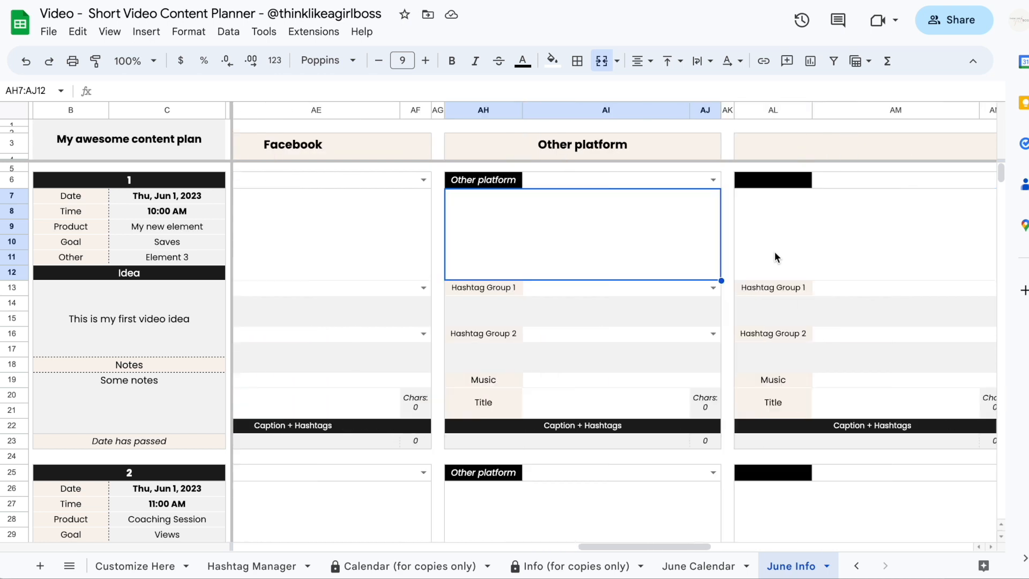
scroll(773, 252, left, 5)
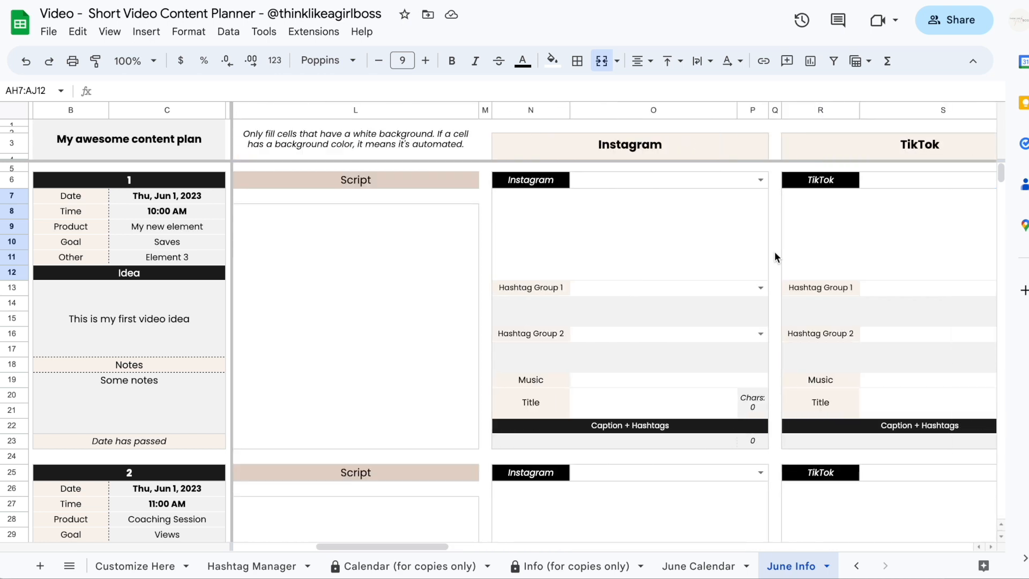
scroll(774, 251, right, 5)
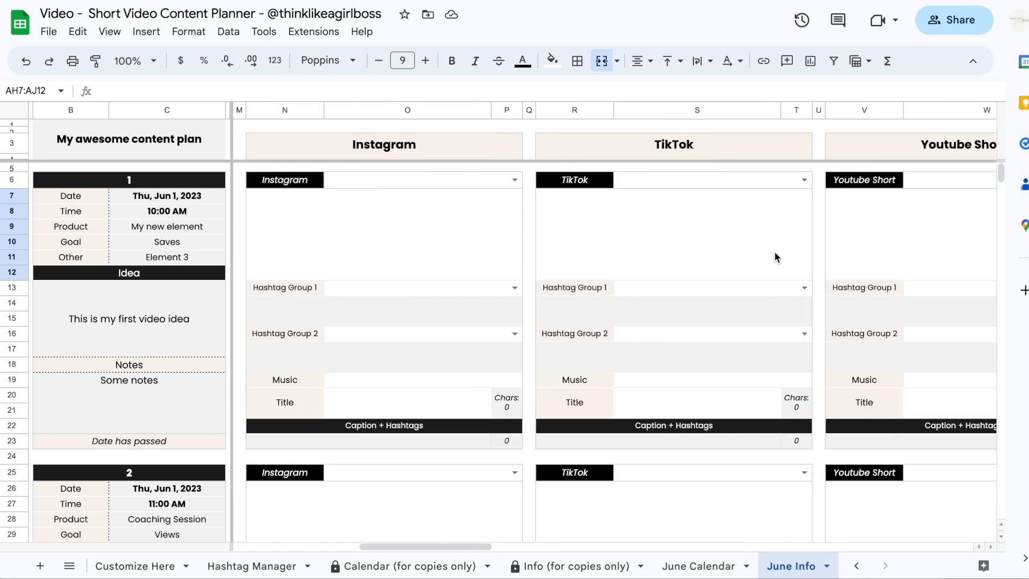
click(368, 226)
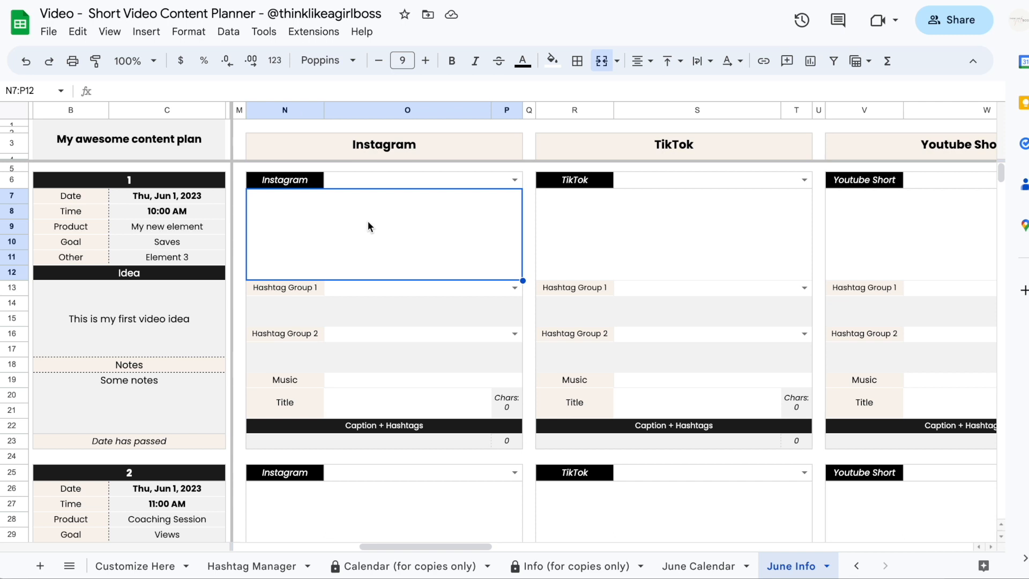
Write the Instagram caption: "This is the space where you can input your caption 😊🧕✨", "Have you heard about this new product?", "Wow it's awesome".
text(This is the space where )
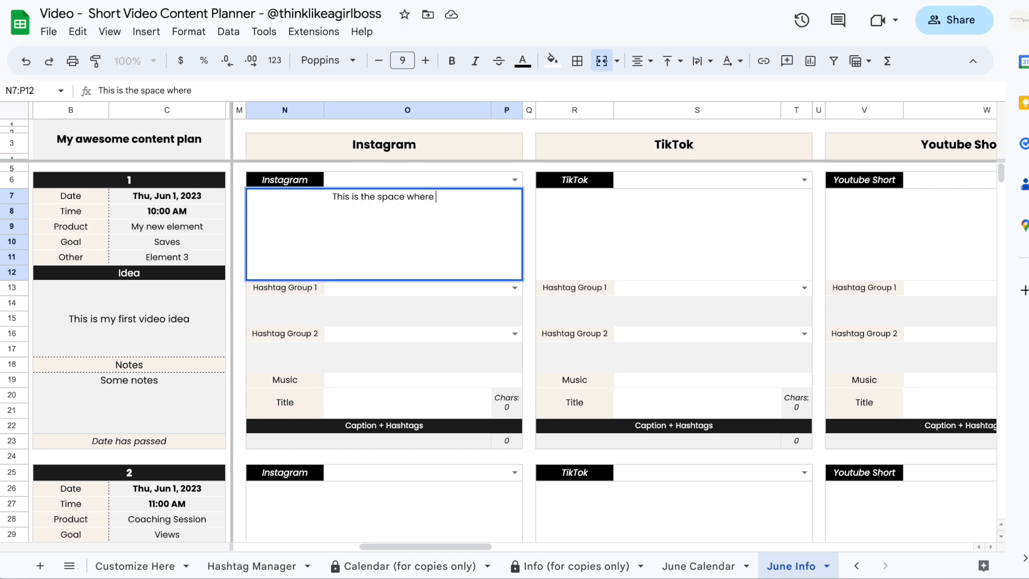
text(you can input your caption 😊🧕✨)
key(alt+Return)
key(alt+Return)
text(Have you heard)
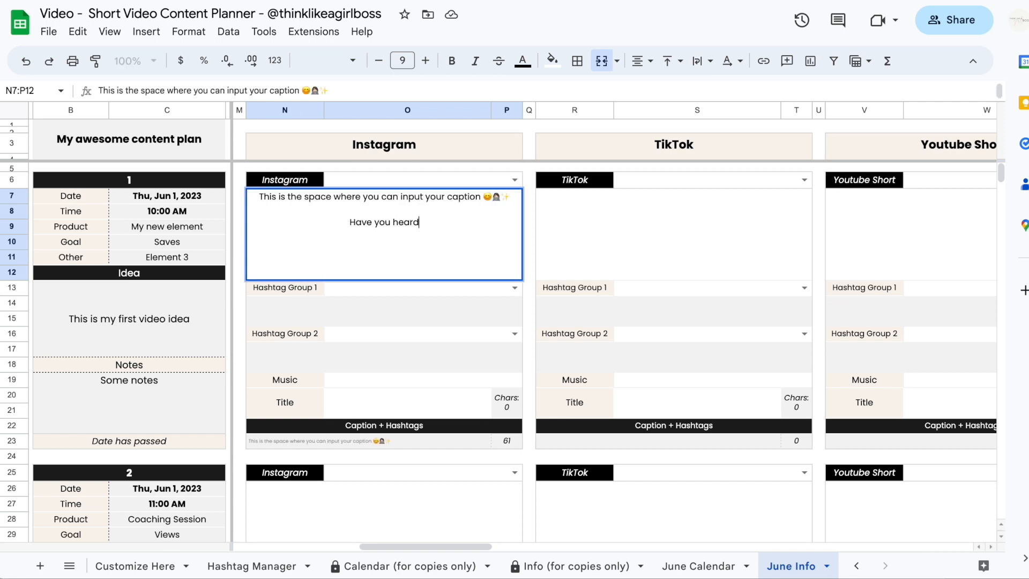
text( about this new product?)
key(alt+Return)
key(alt+Return)
text(Wow it's awesome)
key(Return)
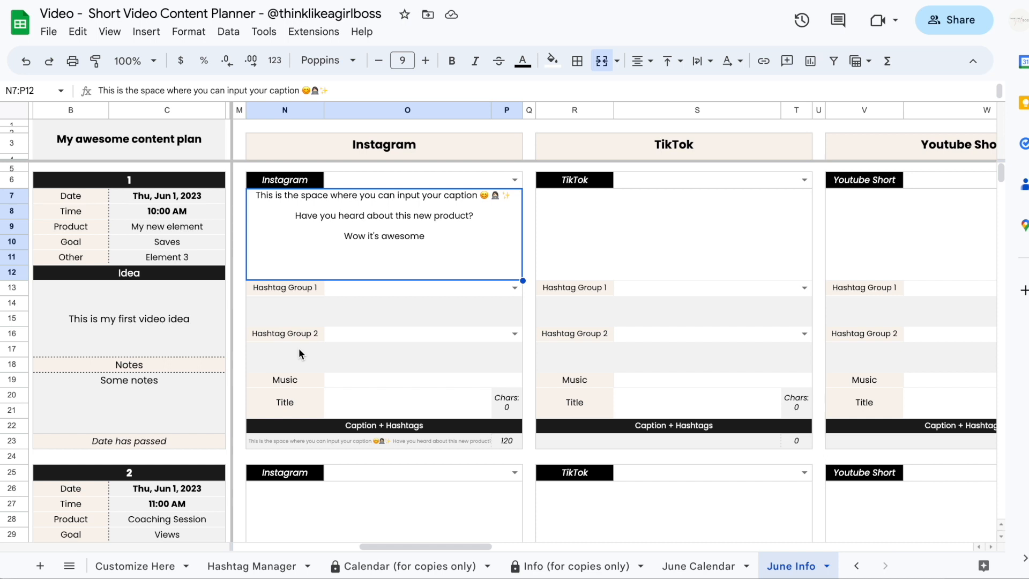
Set post 1's Instagram Hashtag Group 1 to "1 - social media" and Hashtag Group 2 to "2 - small business".
click(514, 289)
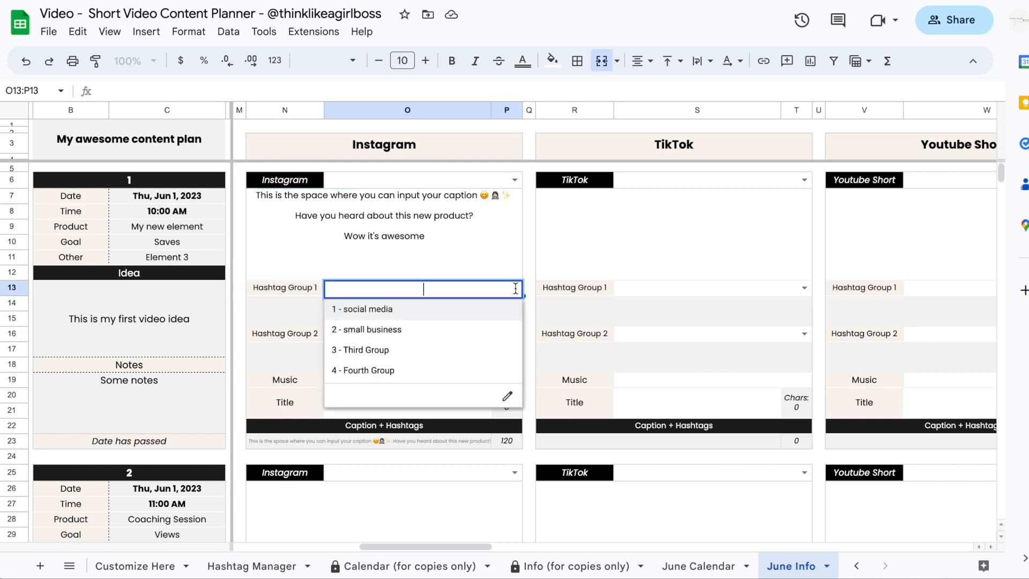
click(411, 316)
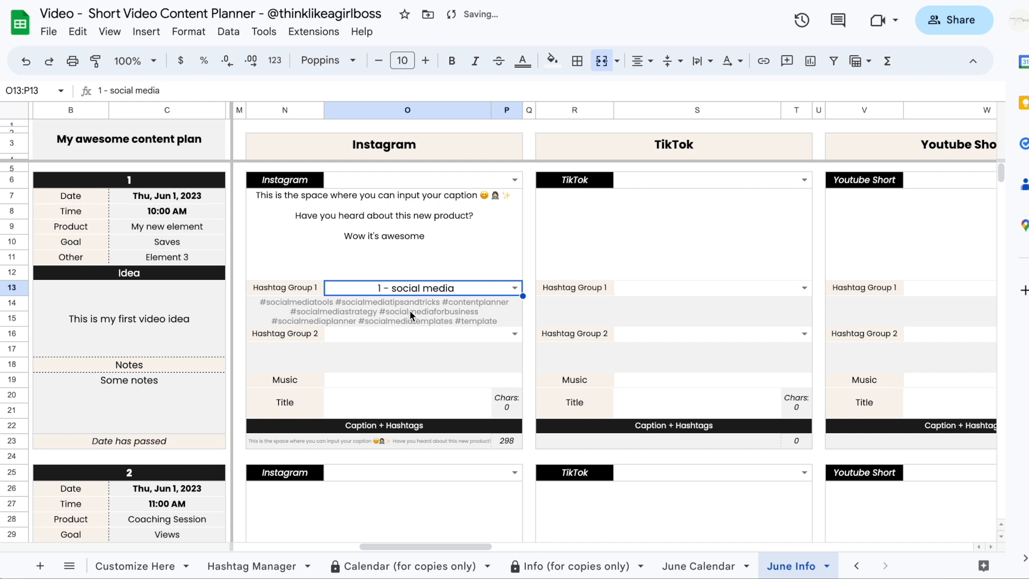
click(514, 335)
click(433, 372)
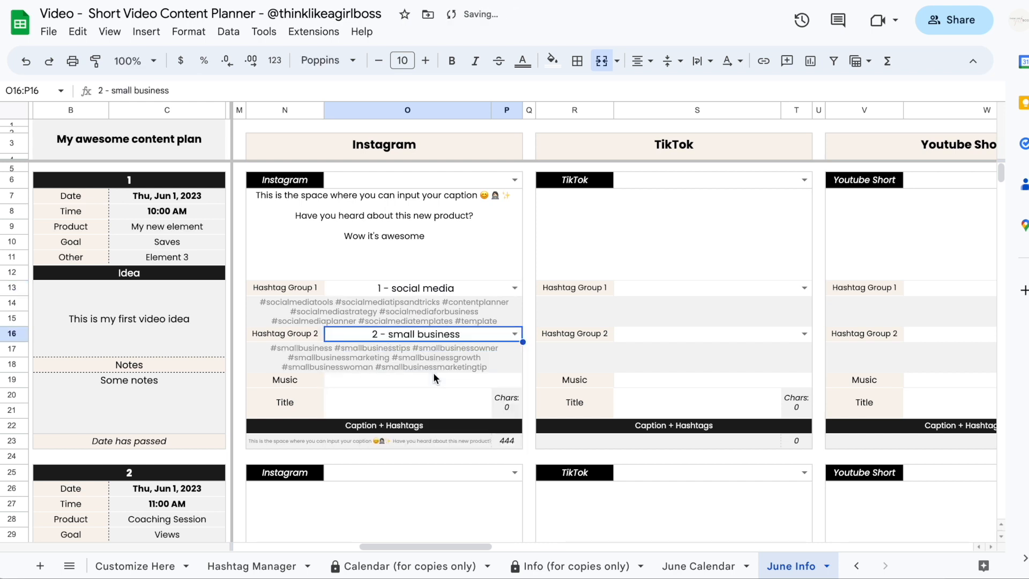
click(418, 311)
click(404, 248)
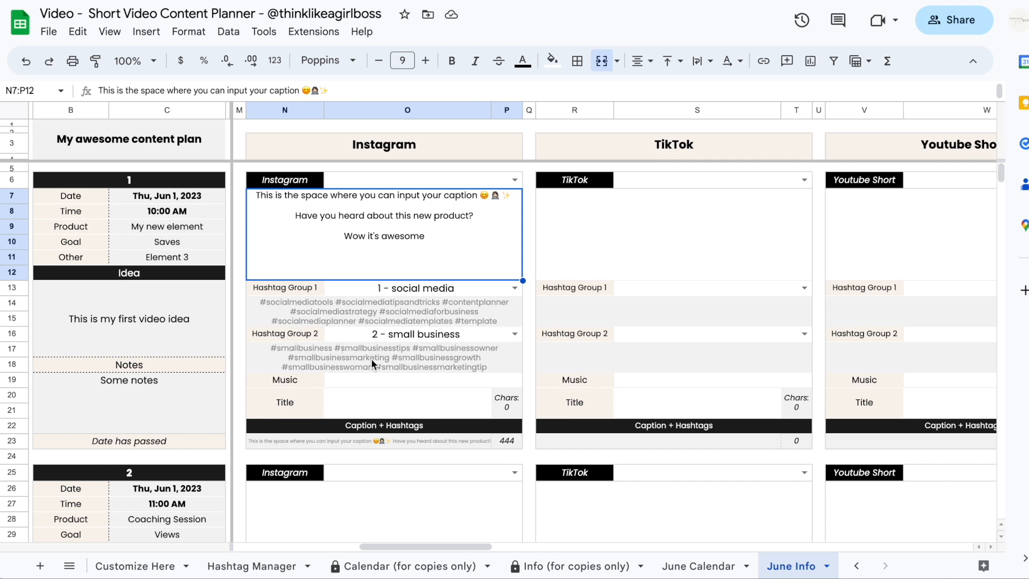
Copy the combined Caption + Hashtags text from post 1's Instagram section.
click(358, 423)
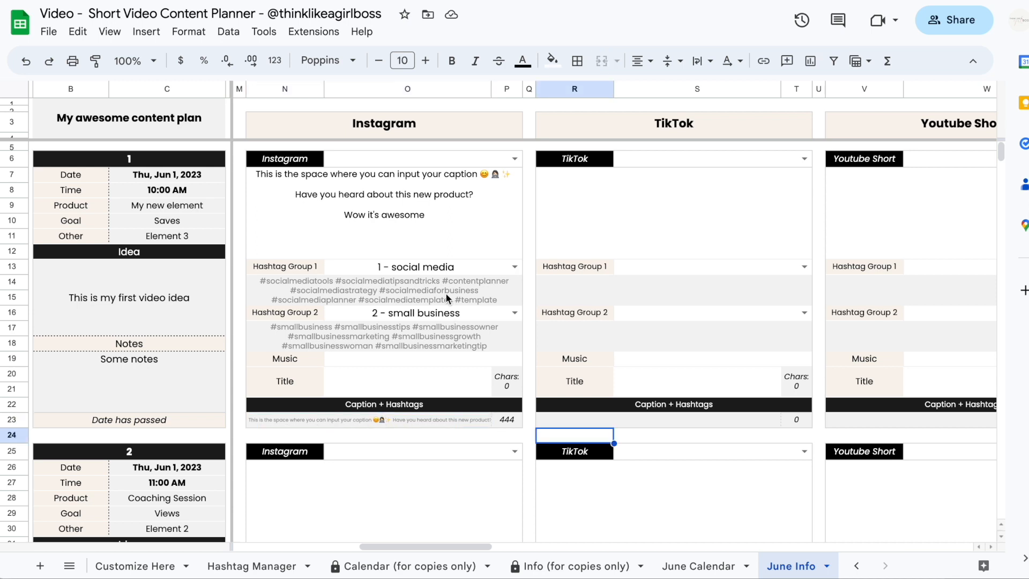
click(301, 419)
key(ctrl+c)
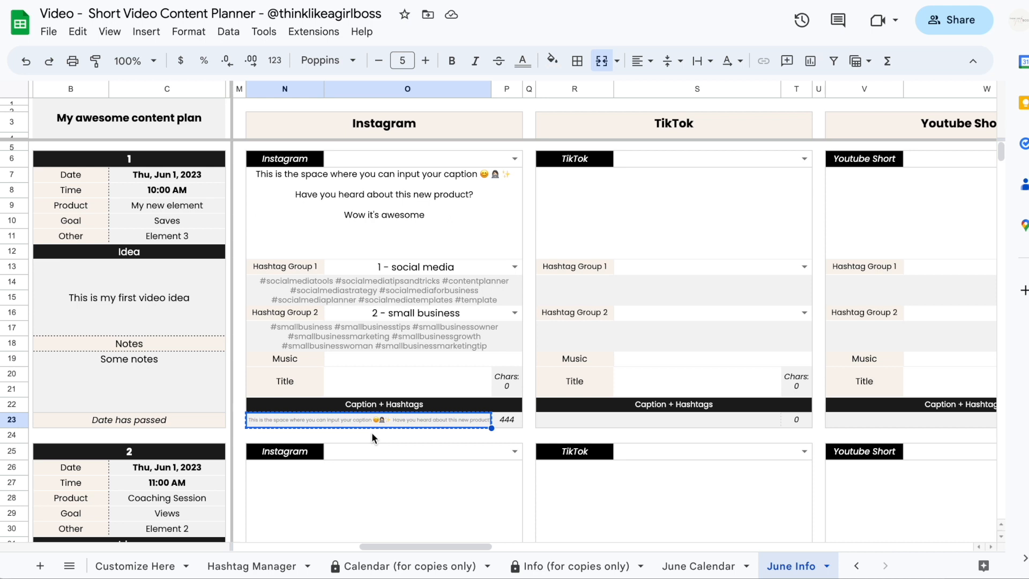
key(Escape)
Append "hello world" to the end of post 1's Instagram caption.
click(455, 223)
key(Return)
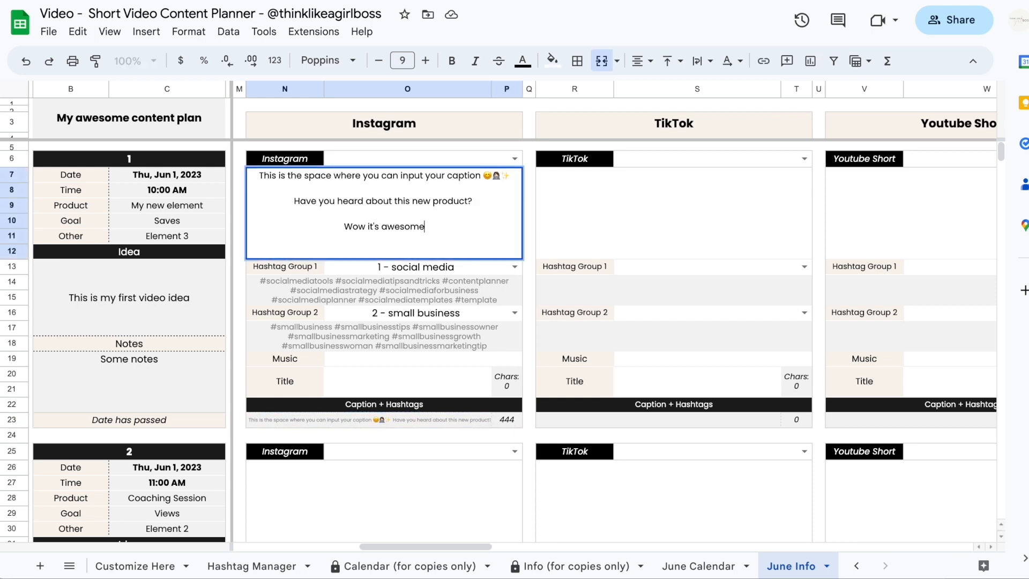
text(hello world)
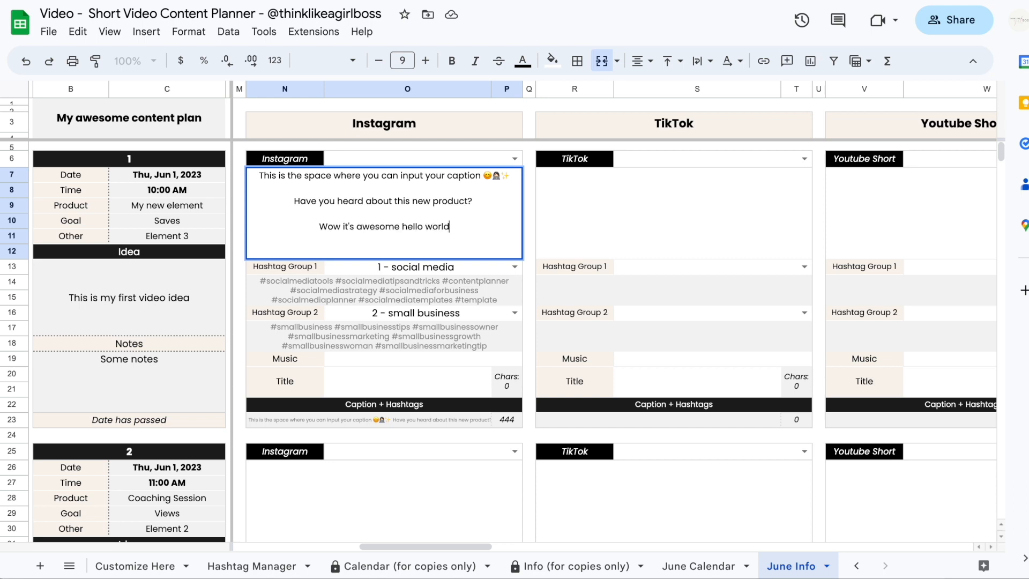
key(Return)
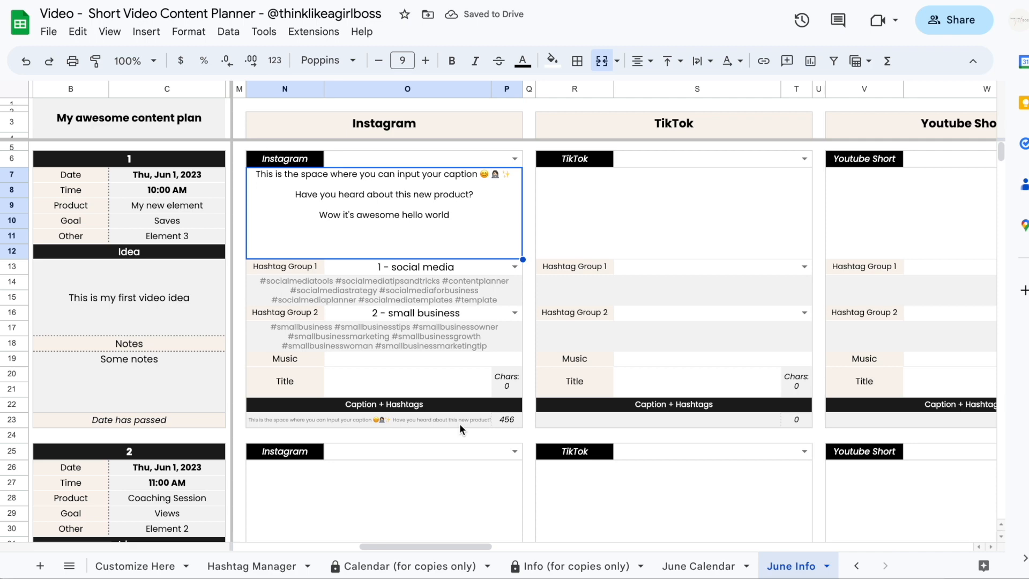
Enter "My title" as the title in post 1's Instagram section.
click(503, 359)
scroll(618, 236, right, 5)
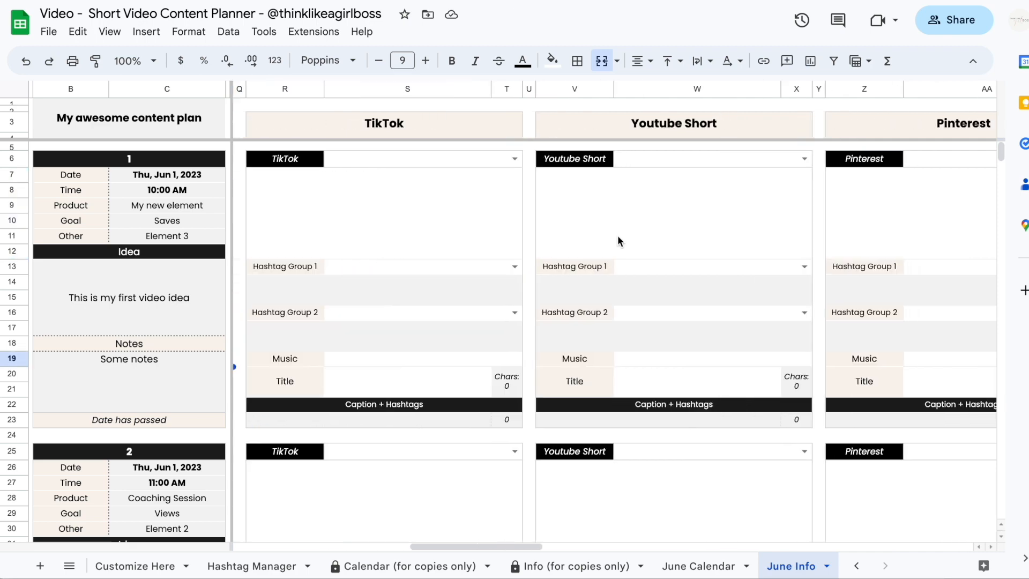
scroll(617, 236, right, 5)
scroll(617, 236, left, 10)
scroll(618, 236, left, 5)
scroll(617, 235, right, 5)
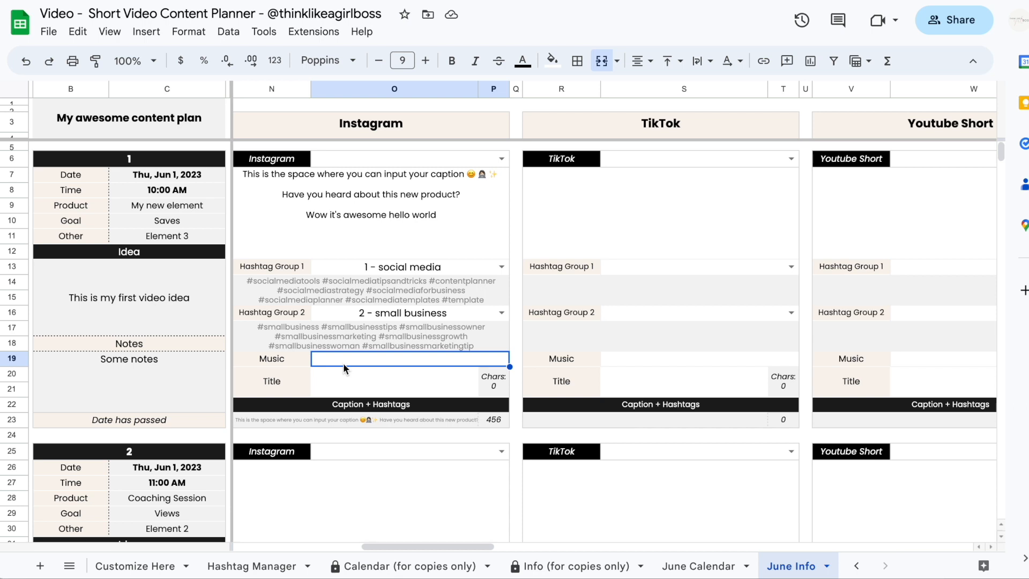
click(339, 380)
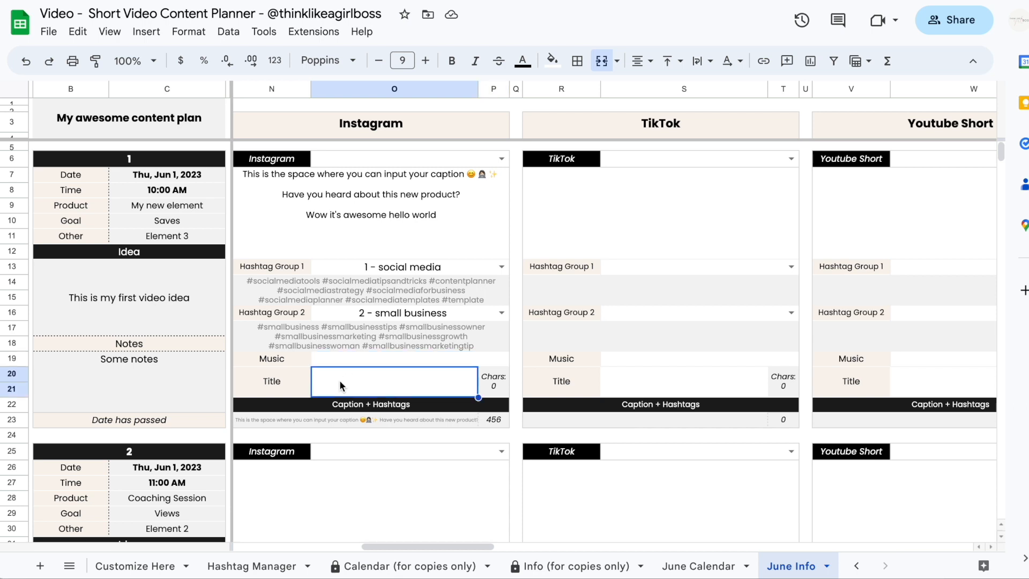
text(My title)
key(Return)
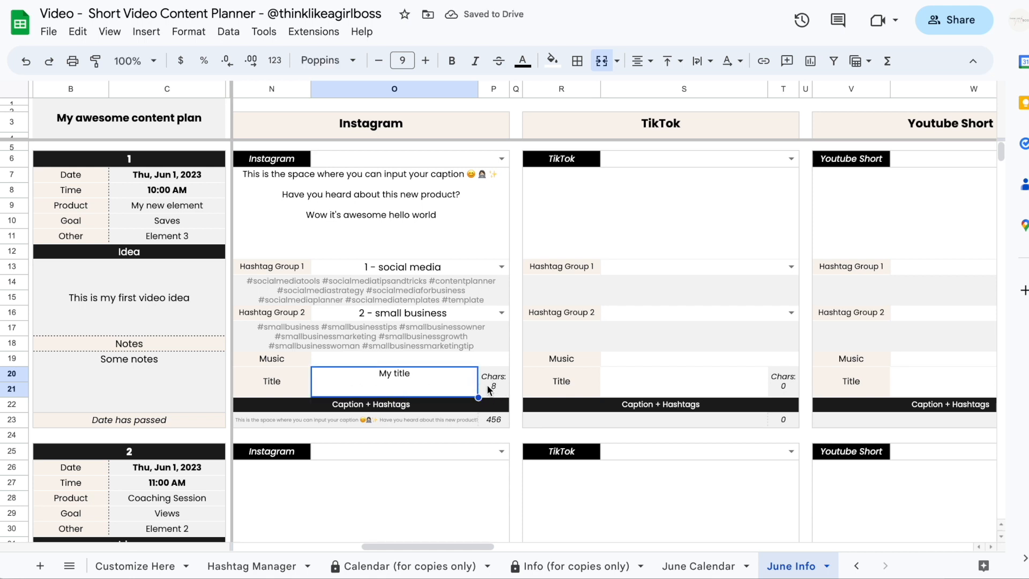
Review the Instagram status options for post 1 and their source list, Post Status Labels, on Customize Here.
scroll(527, 364, left, 1)
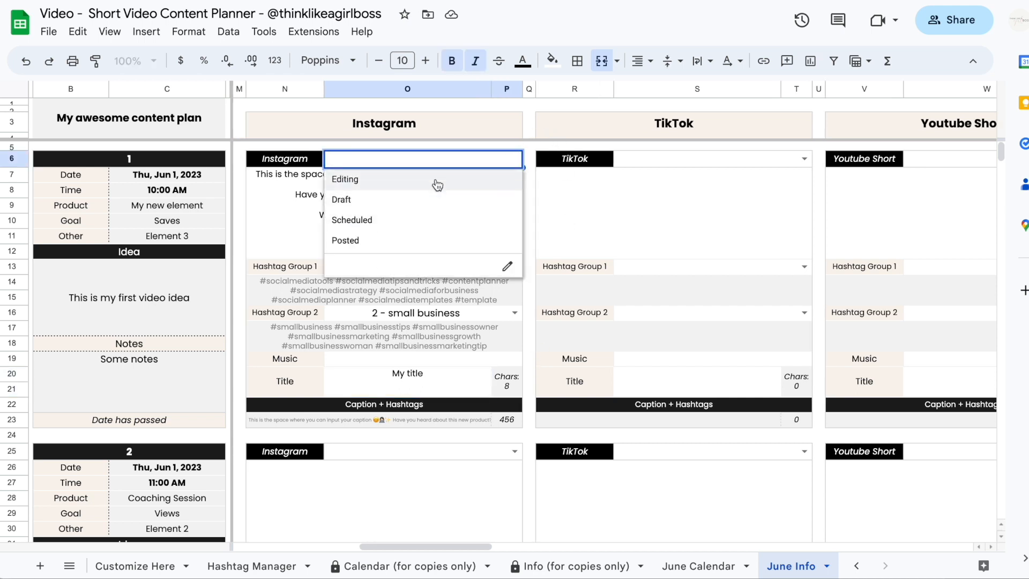
click(531, 176)
click(144, 564)
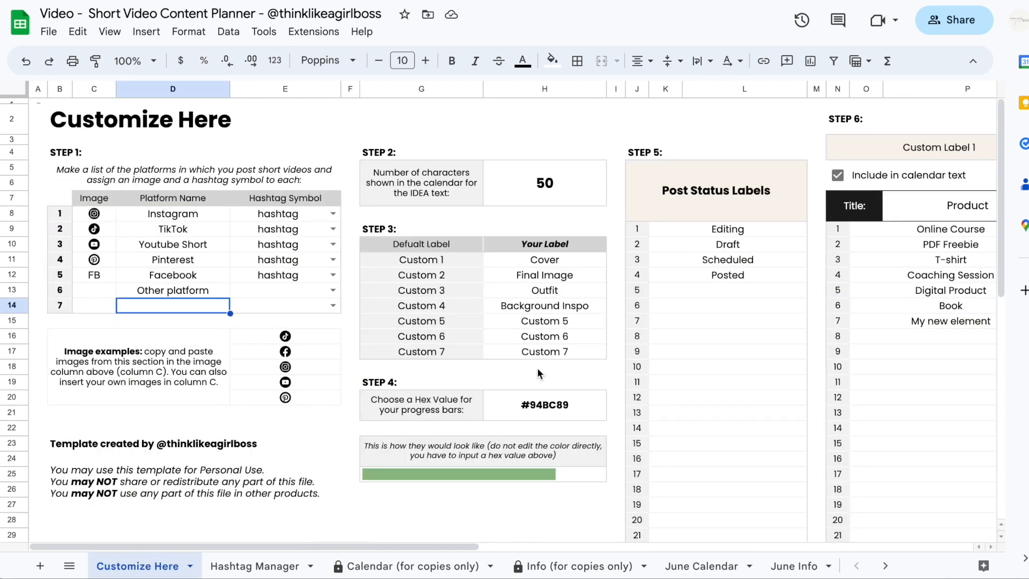
scroll(537, 368, right, 1)
drag(629, 226, 635, 323)
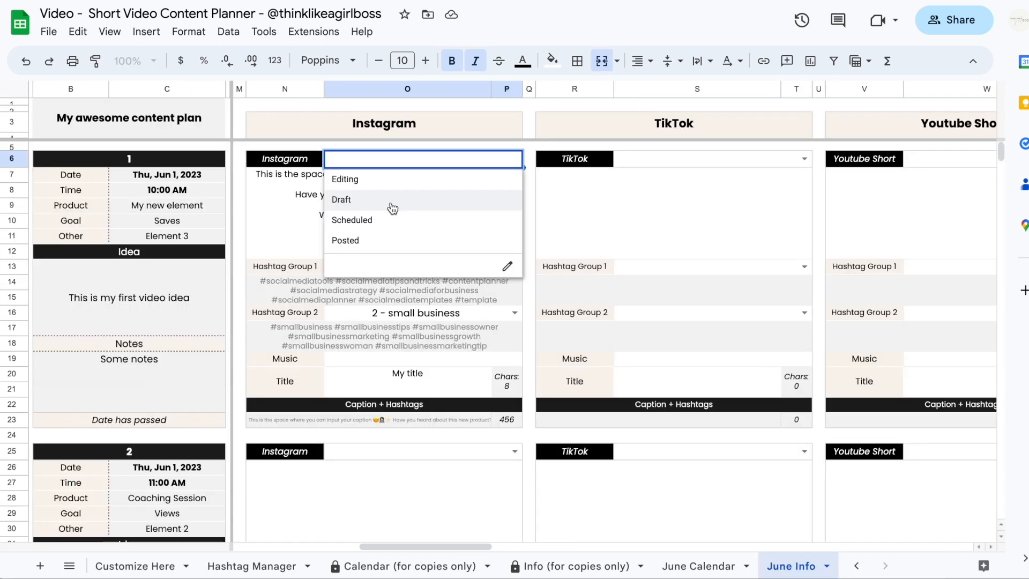
Change post 1's Instagram status on June Info to Draft and Scheduled in turn, ending on Posted.
click(390, 202)
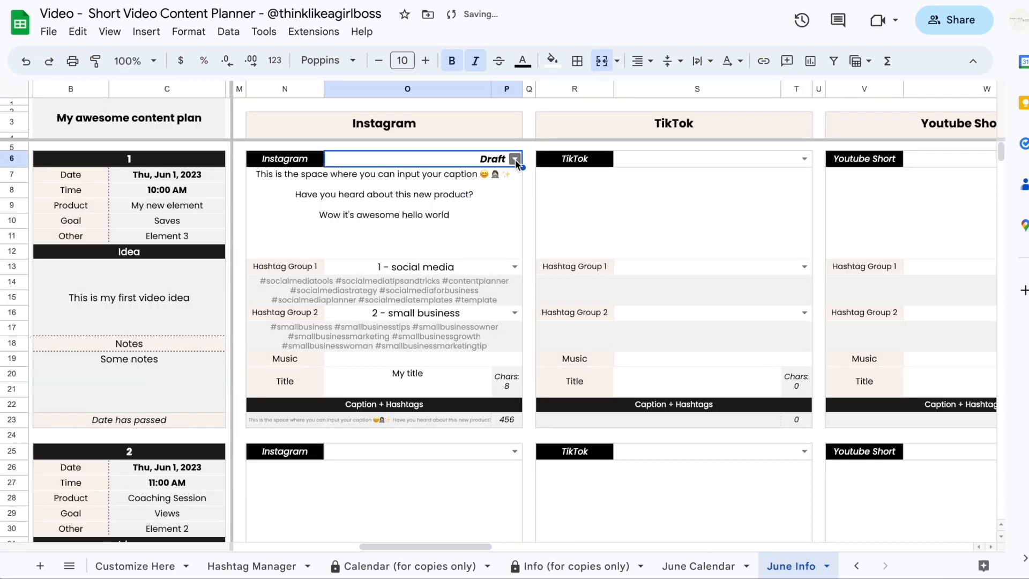
click(514, 159)
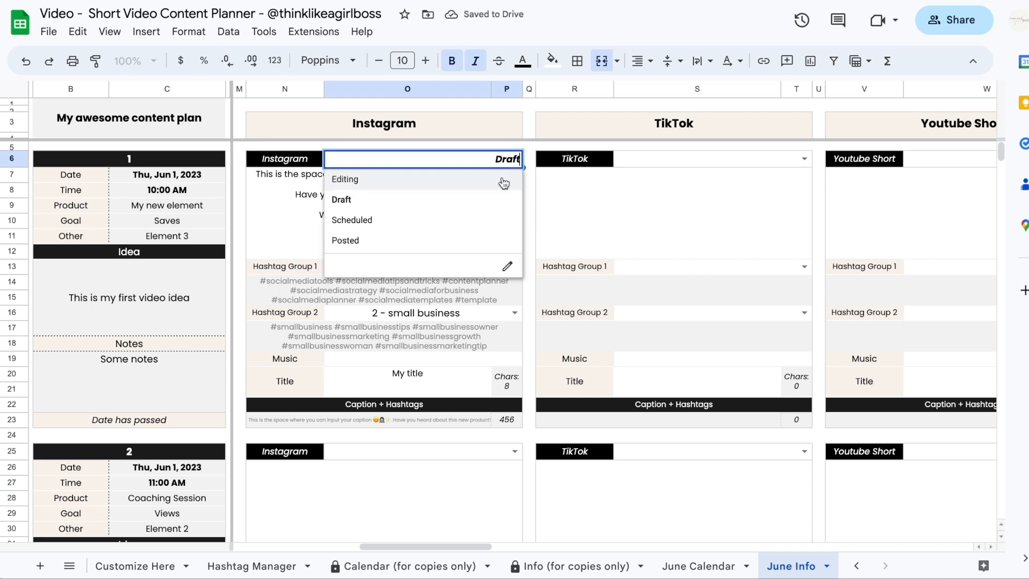
click(469, 220)
click(514, 159)
click(448, 239)
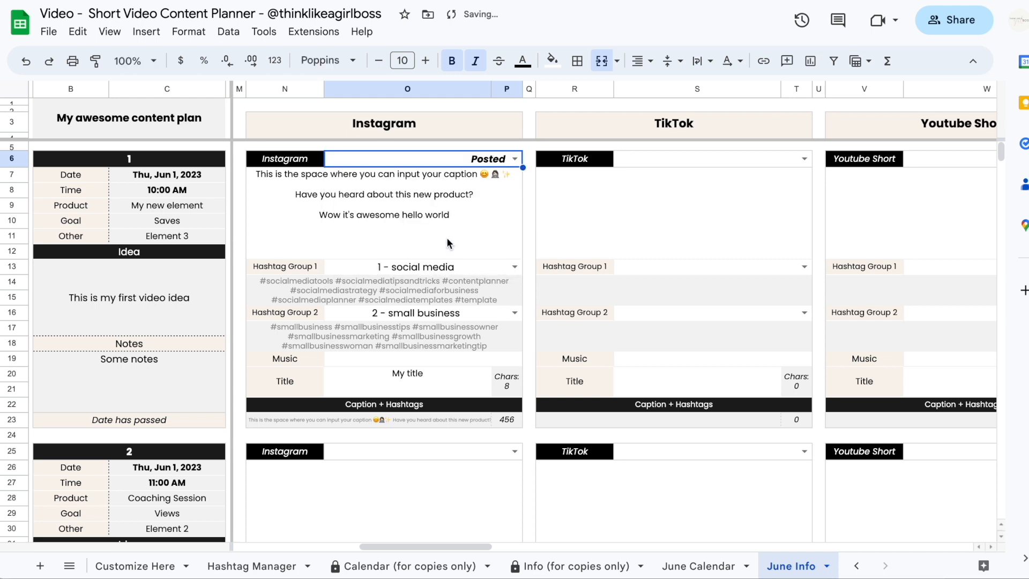
click(527, 205)
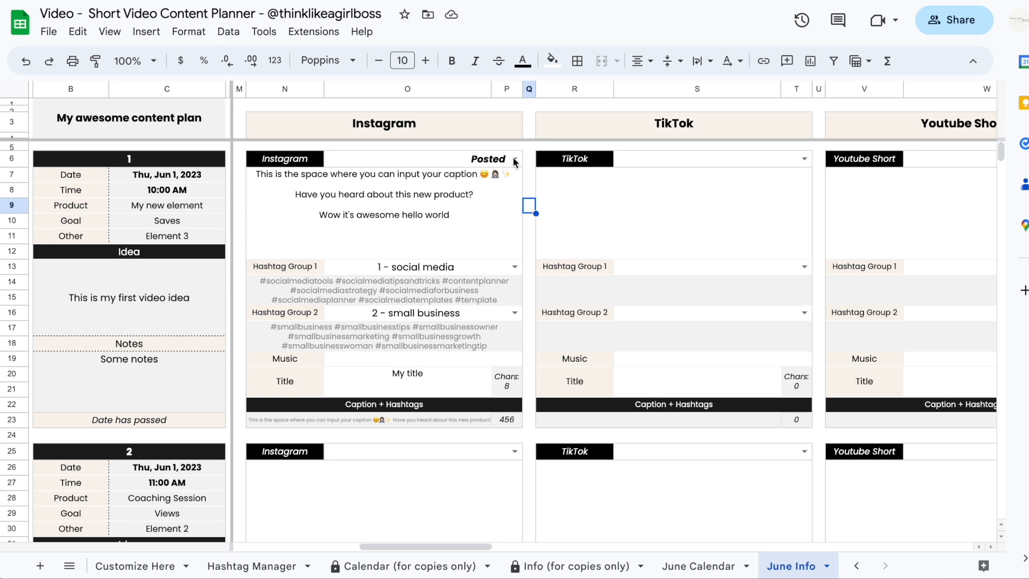
Look through post 1's TikTok, Youtube Short, Pinterest and Facebook sections and compare their fields with the Instagram section.
click(622, 221)
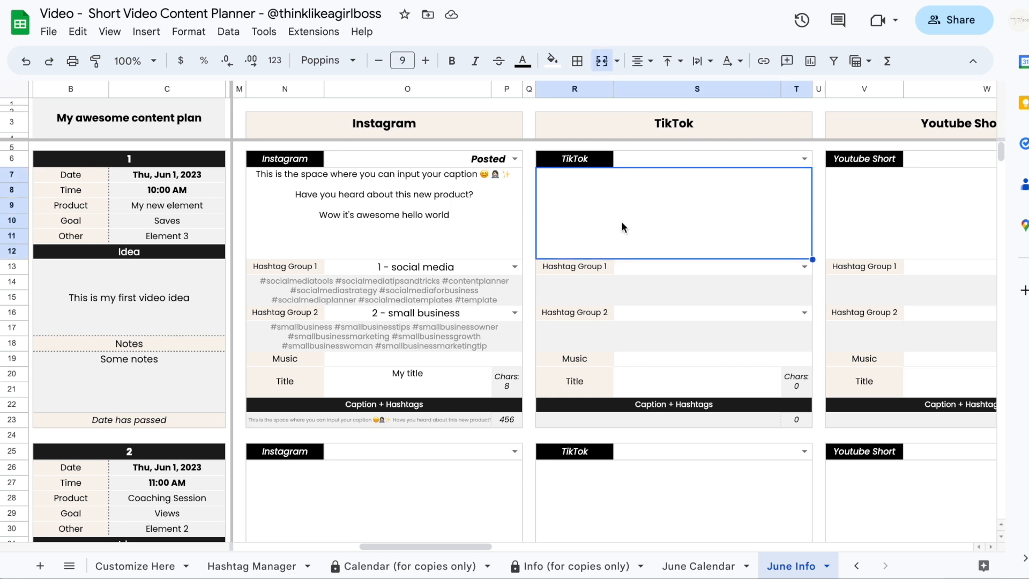
scroll(622, 221, right, 2)
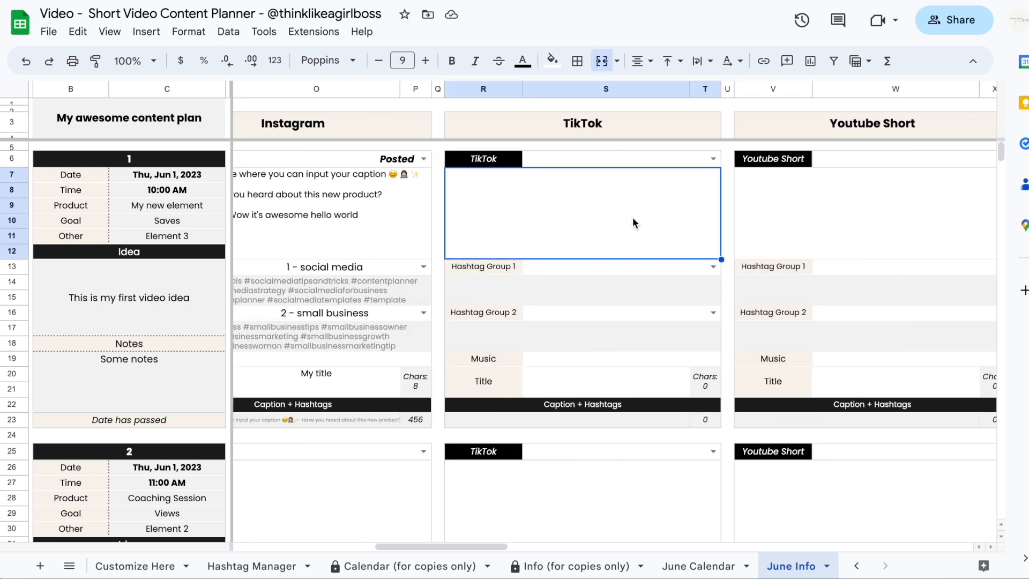
scroll(633, 217, right, 2)
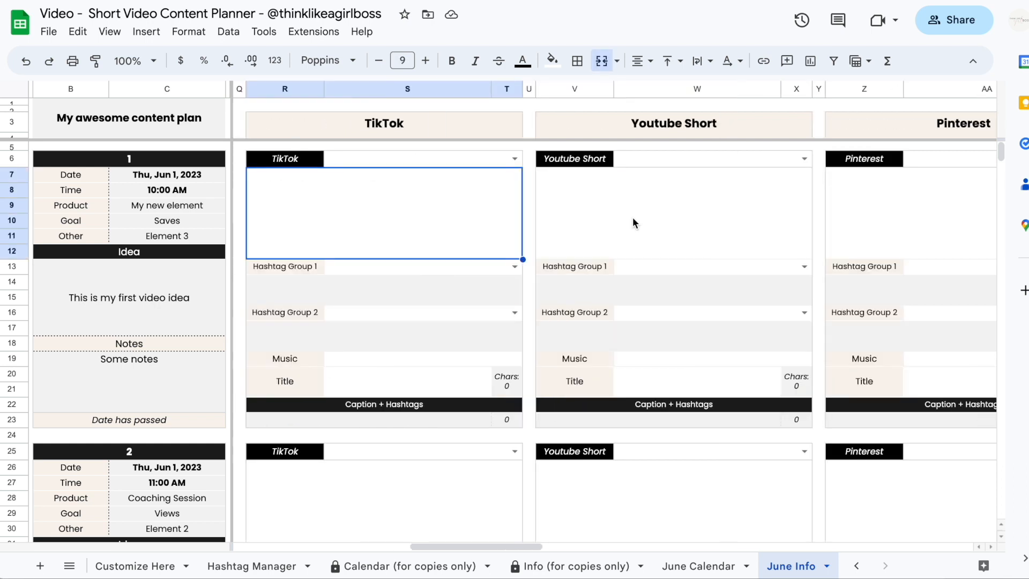
scroll(633, 220, right, 3)
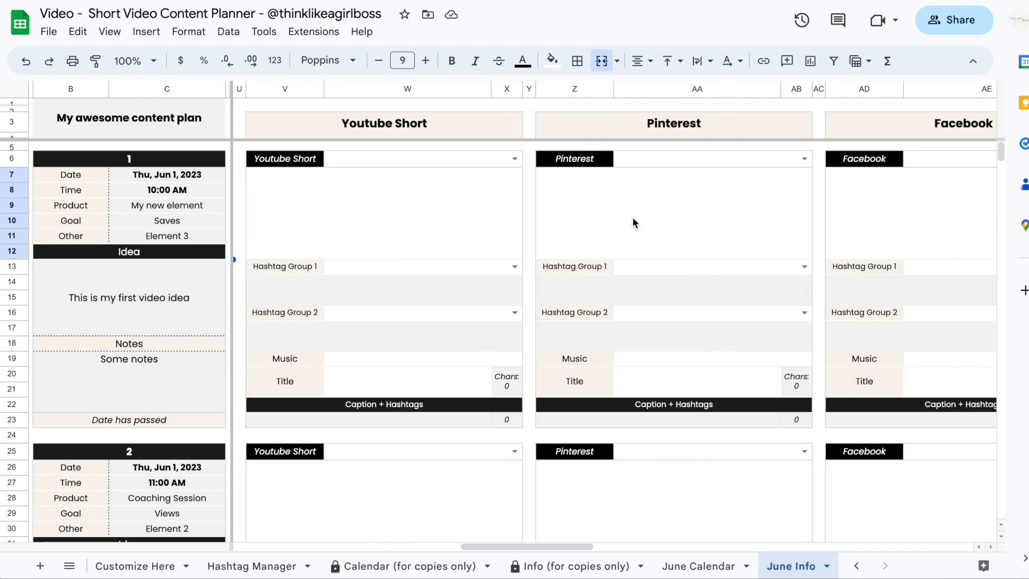
scroll(632, 217, right, 6)
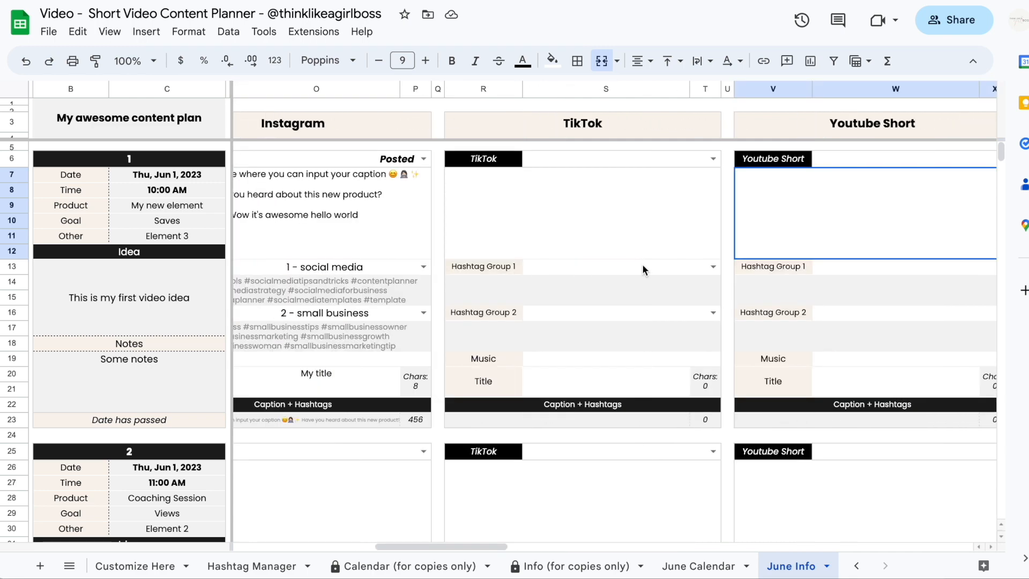
click(642, 266)
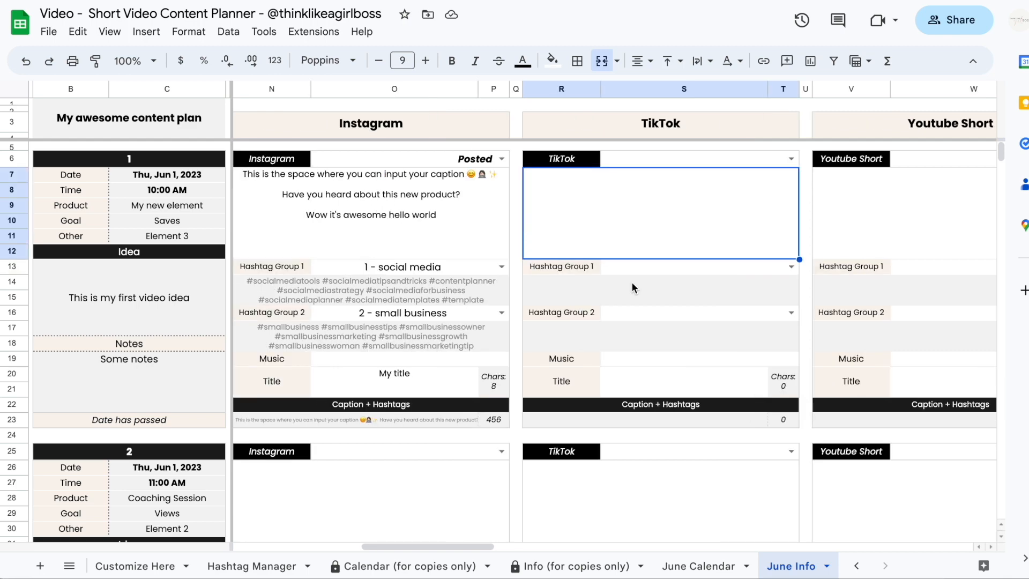
scroll(631, 282, left, 1)
scroll(632, 282, right, 2)
scroll(632, 281, left, 2)
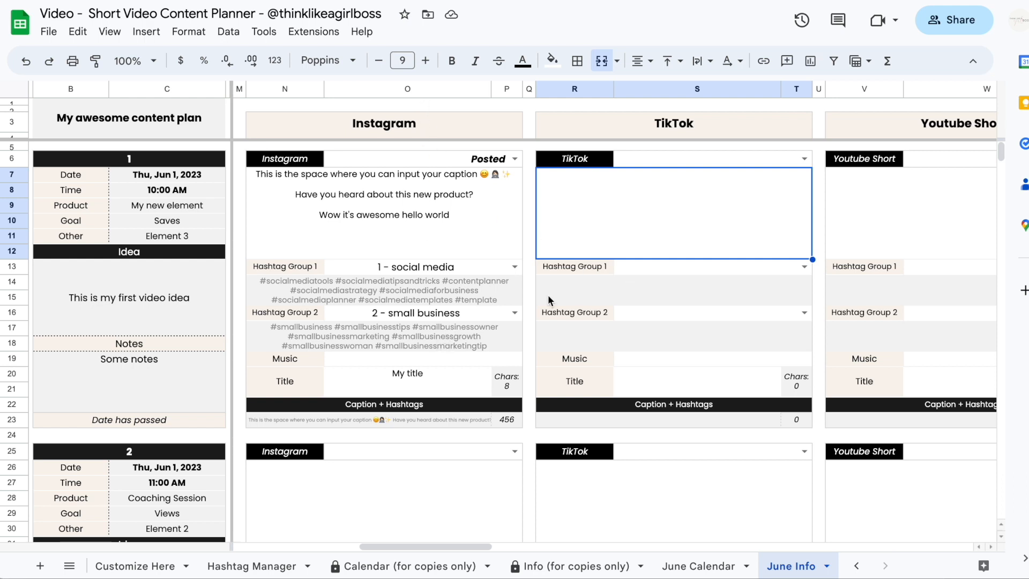
scroll(548, 294, left, 5)
scroll(696, 214, right, 5)
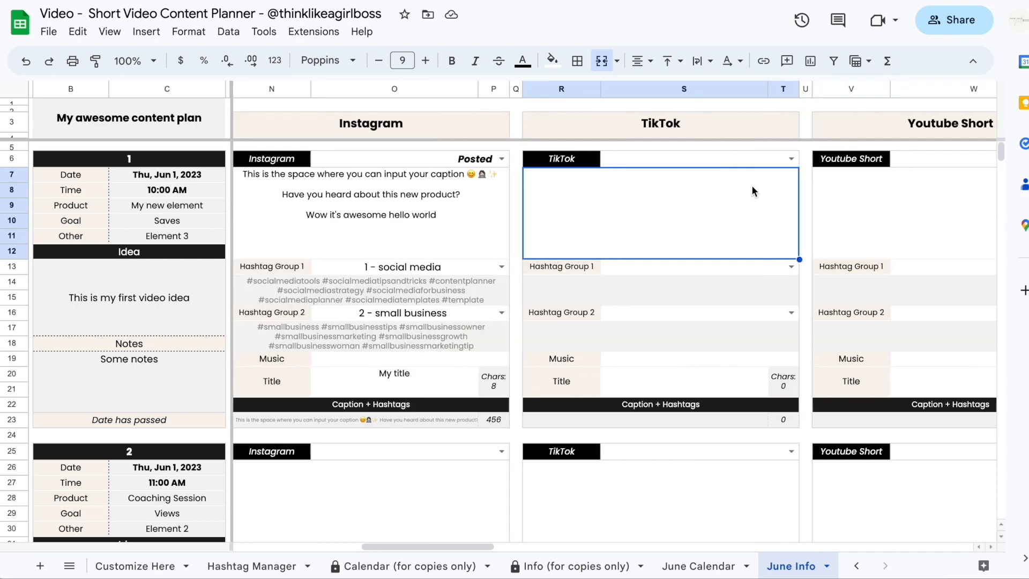
scroll(752, 187, right, 5)
scroll(752, 187, right, 5)
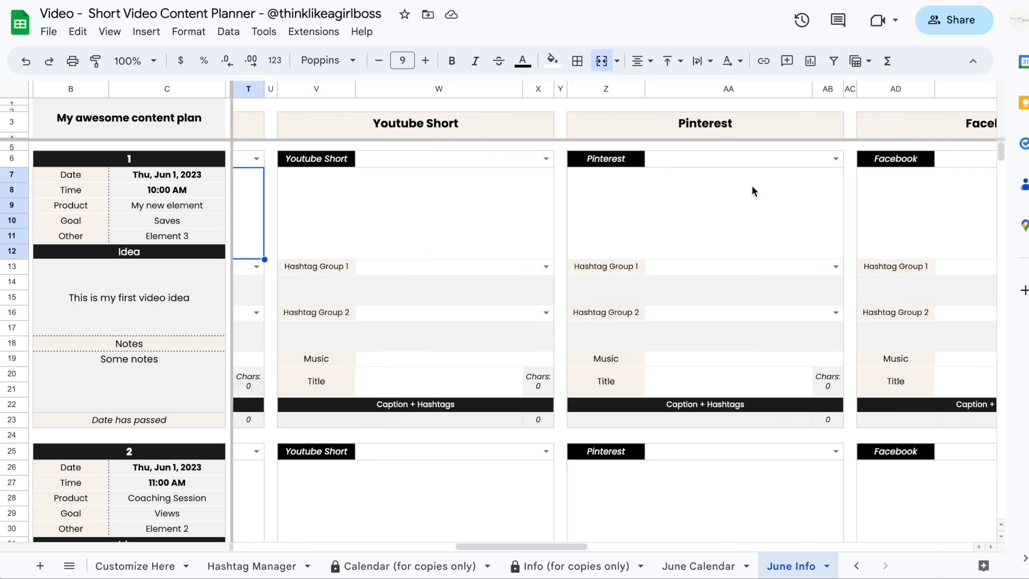
scroll(752, 190, left, 5)
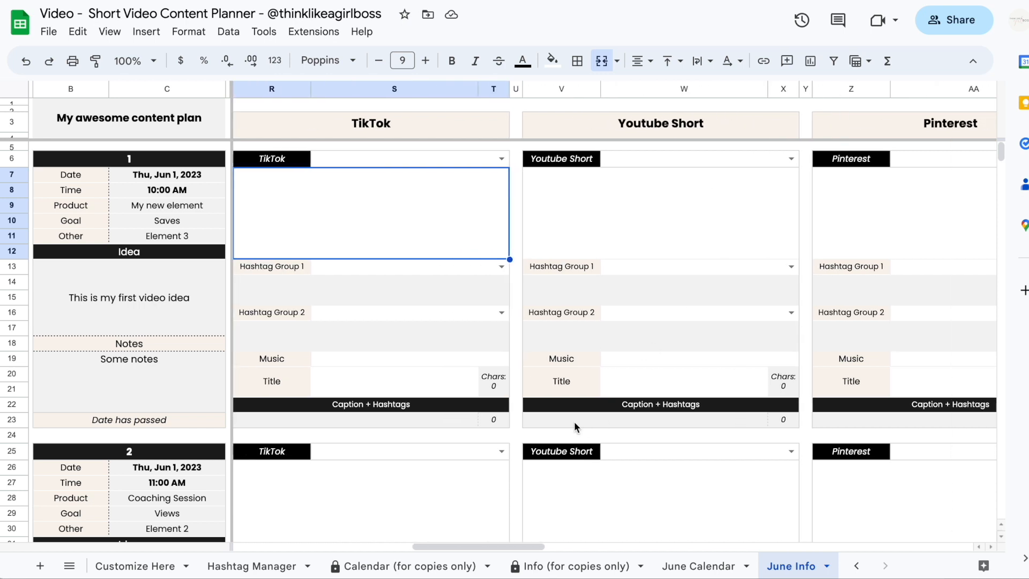
Enter "caption" as post 1's Youtube Short caption and set both of its hashtag groups to "3 - Third Group".
click(612, 215)
text(caption)
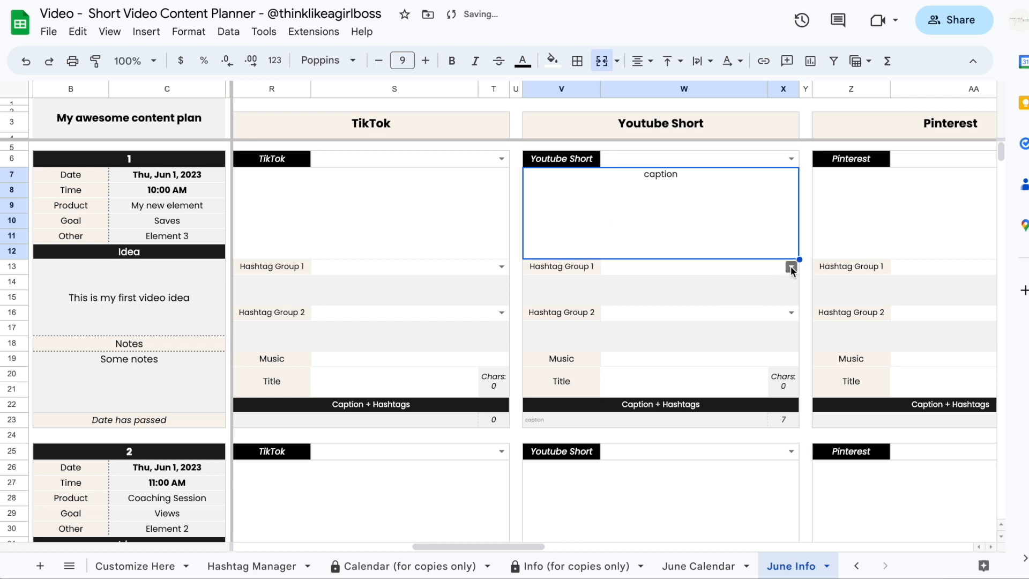
click(790, 265)
click(689, 327)
click(783, 315)
click(696, 374)
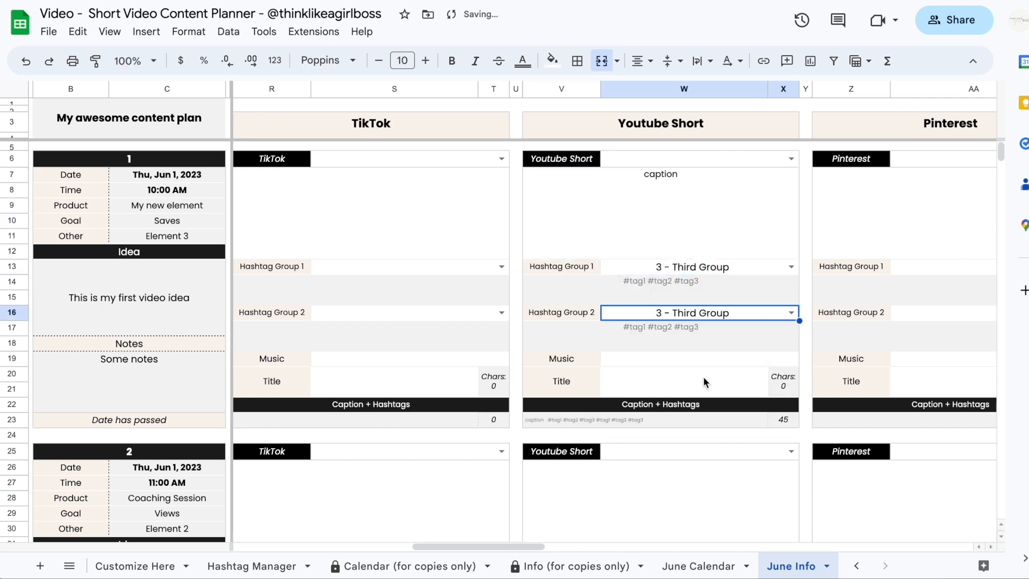
Set post 1's caption preview to Instagram and inspect its copy-and-paste and view-only cells.
click(607, 422)
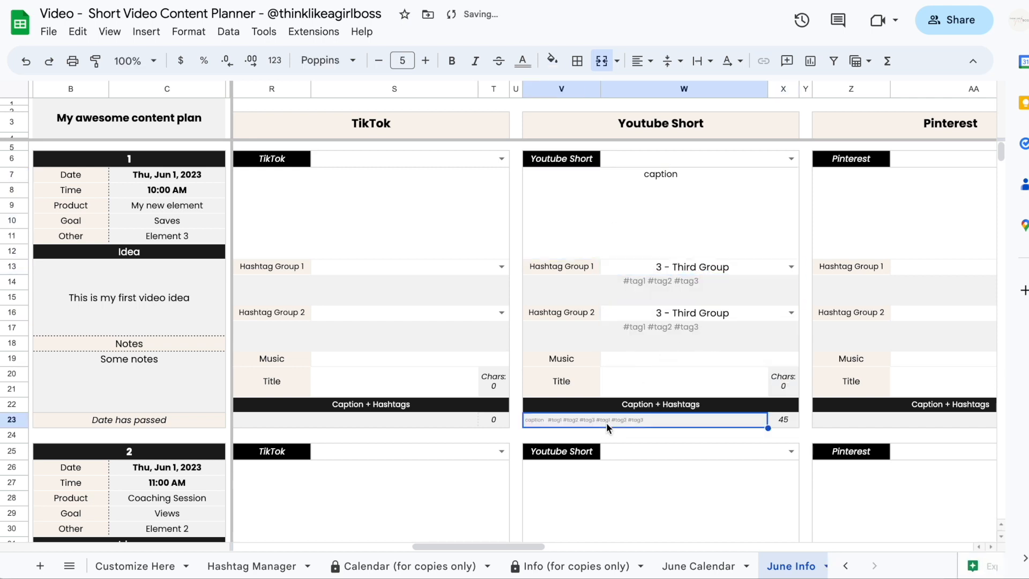
scroll(469, 267, right, 10)
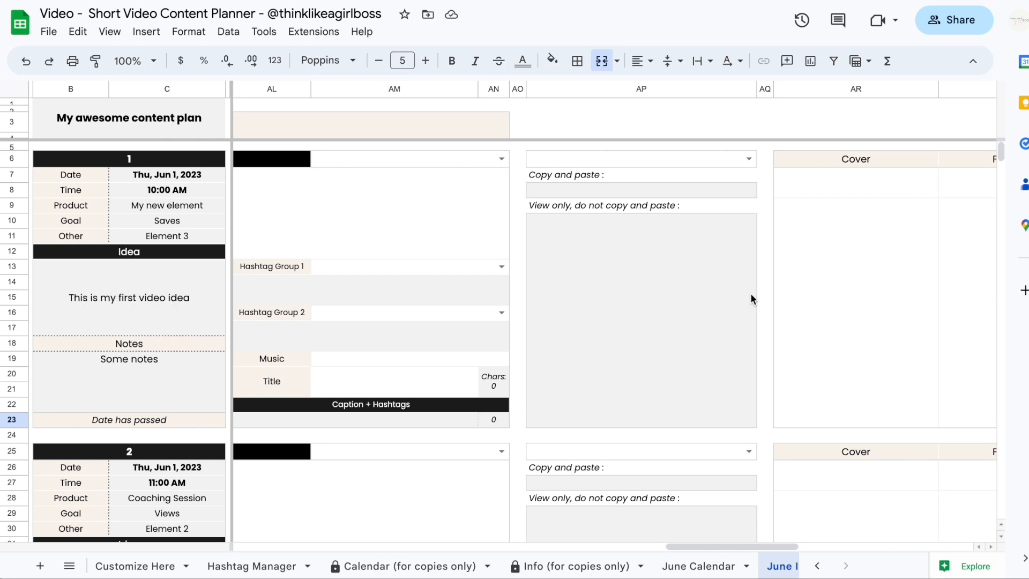
click(749, 161)
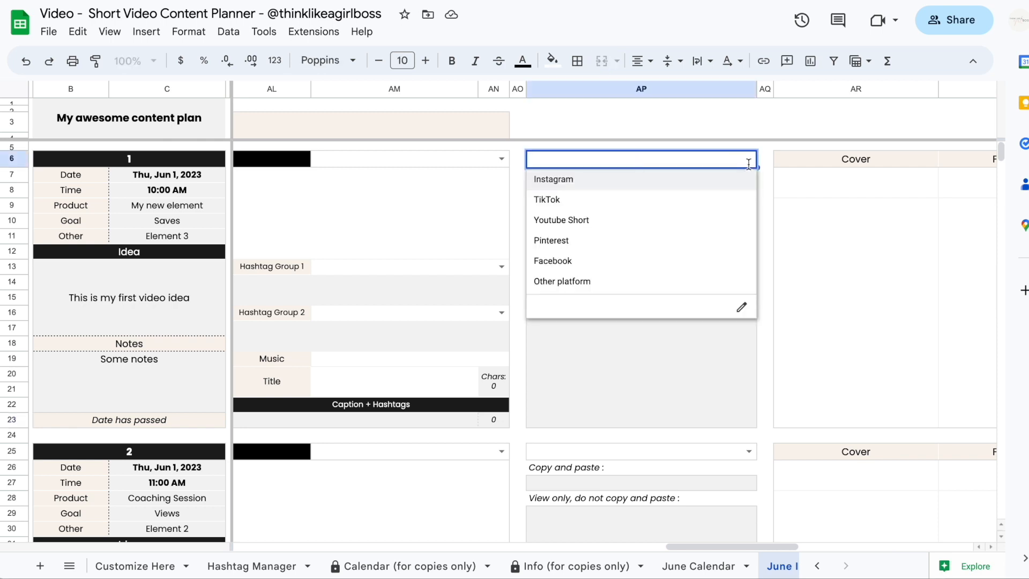
click(663, 183)
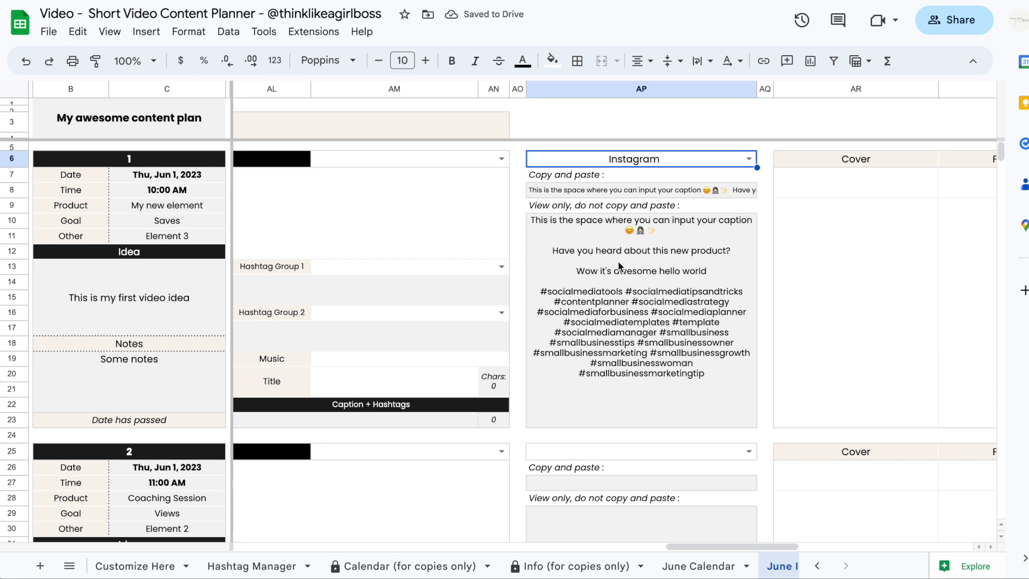
click(552, 192)
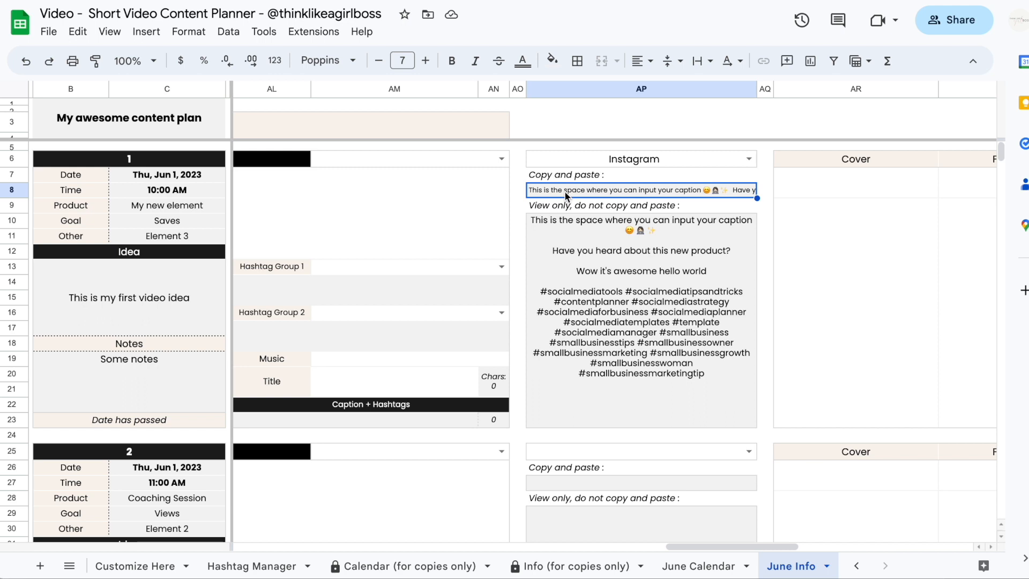
click(557, 229)
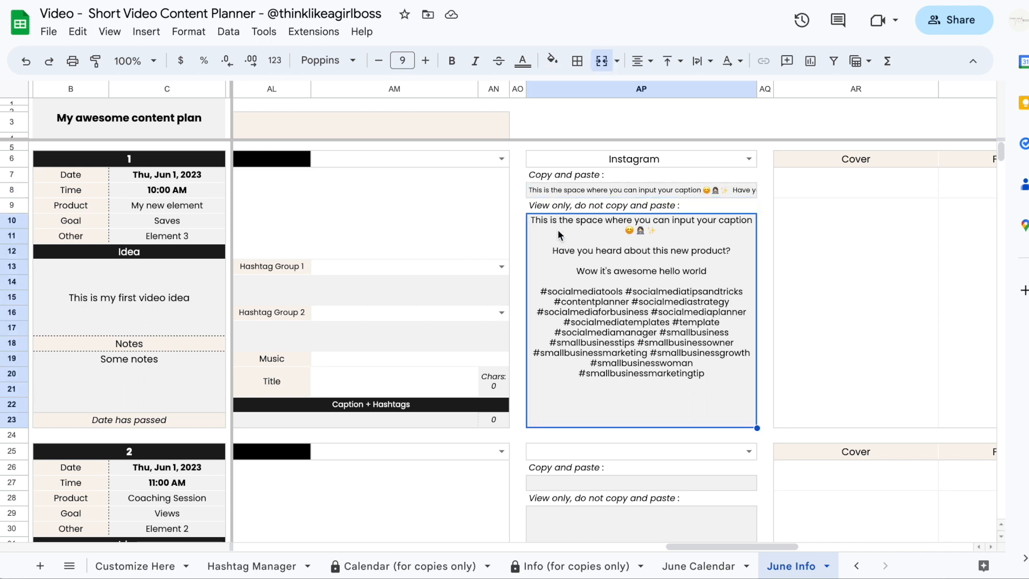
click(539, 191)
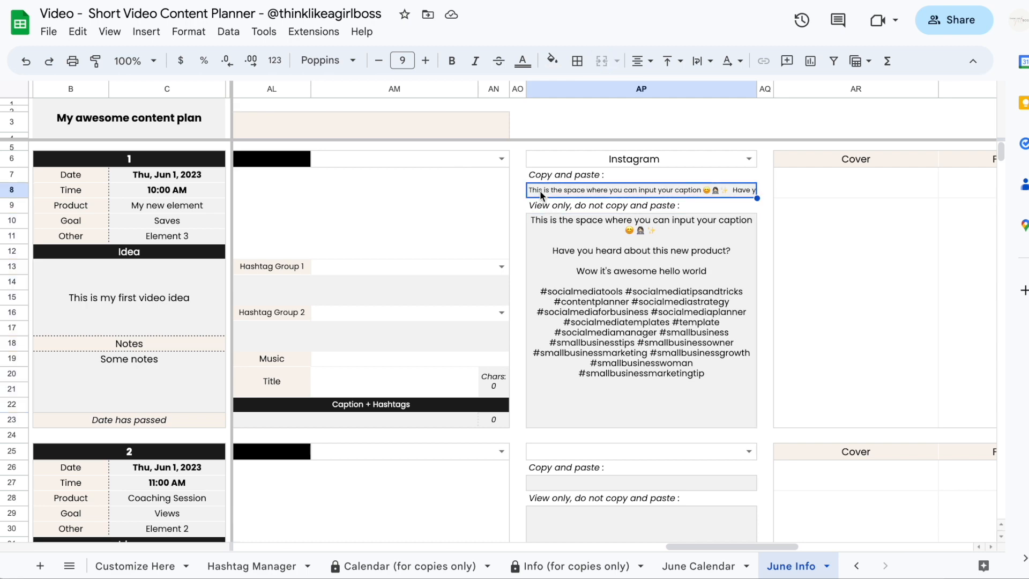
click(631, 422)
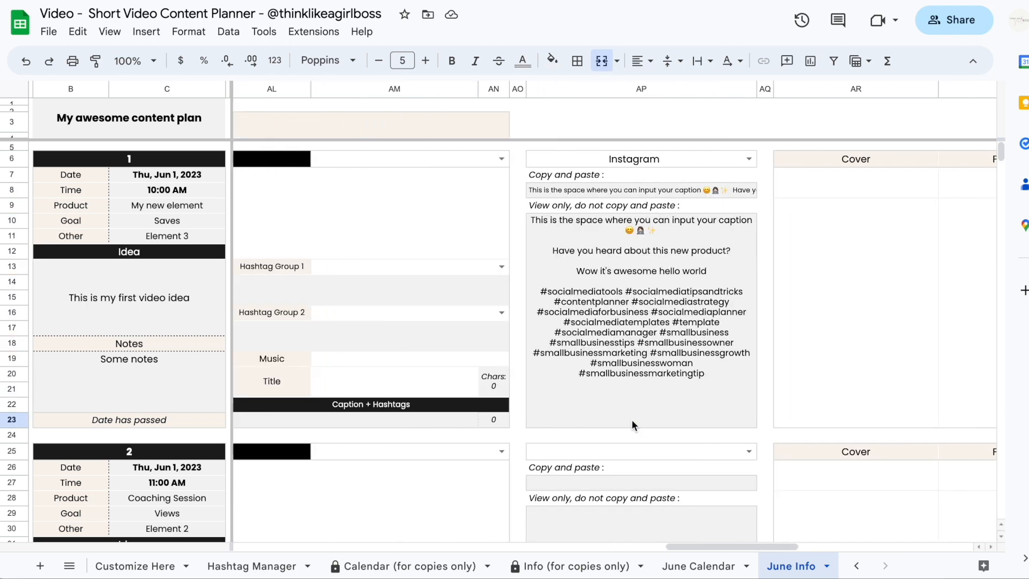
Switch post 1's caption preview to Youtube Short and select its copy-and-paste text.
click(746, 160)
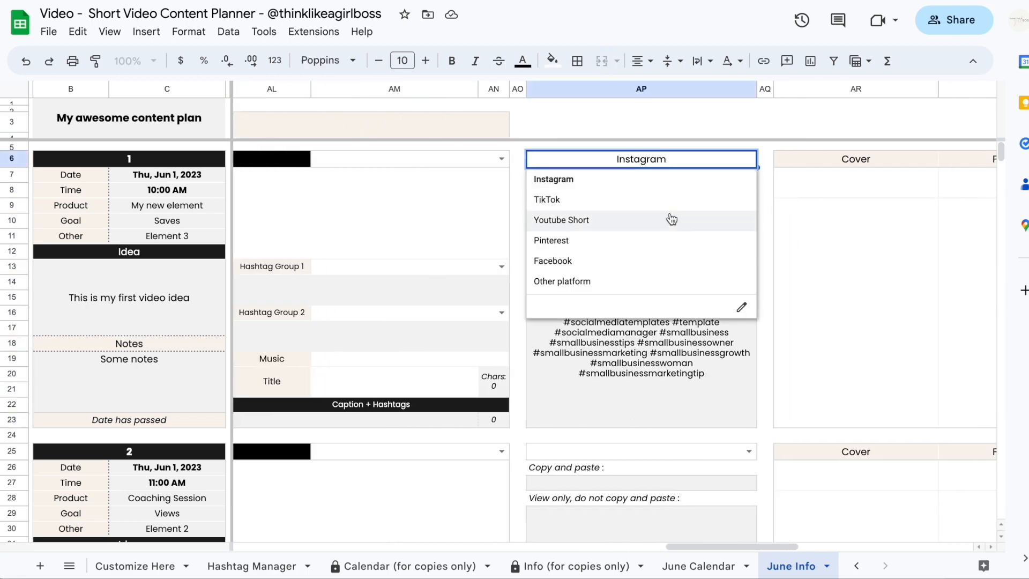
click(668, 217)
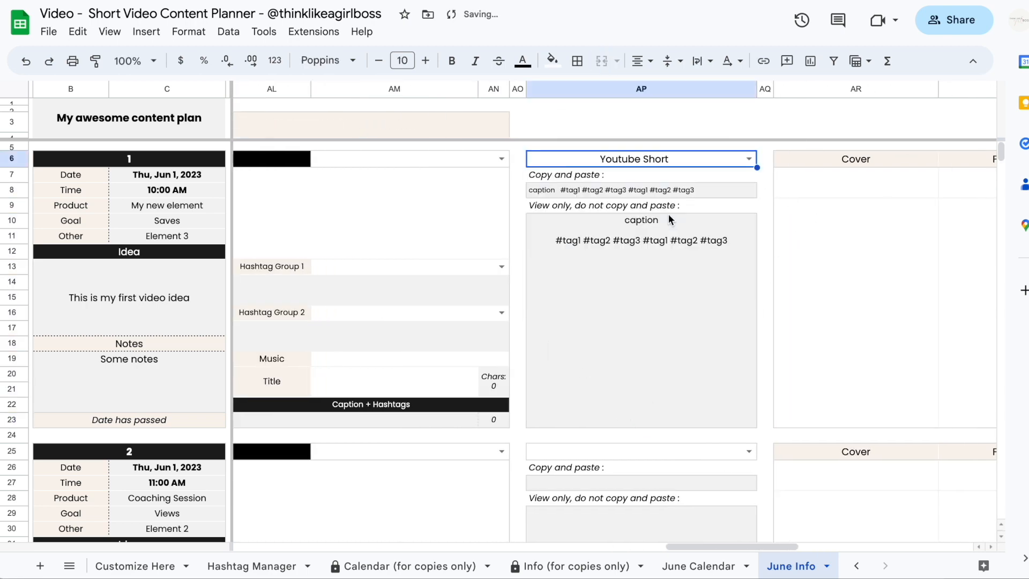
click(557, 191)
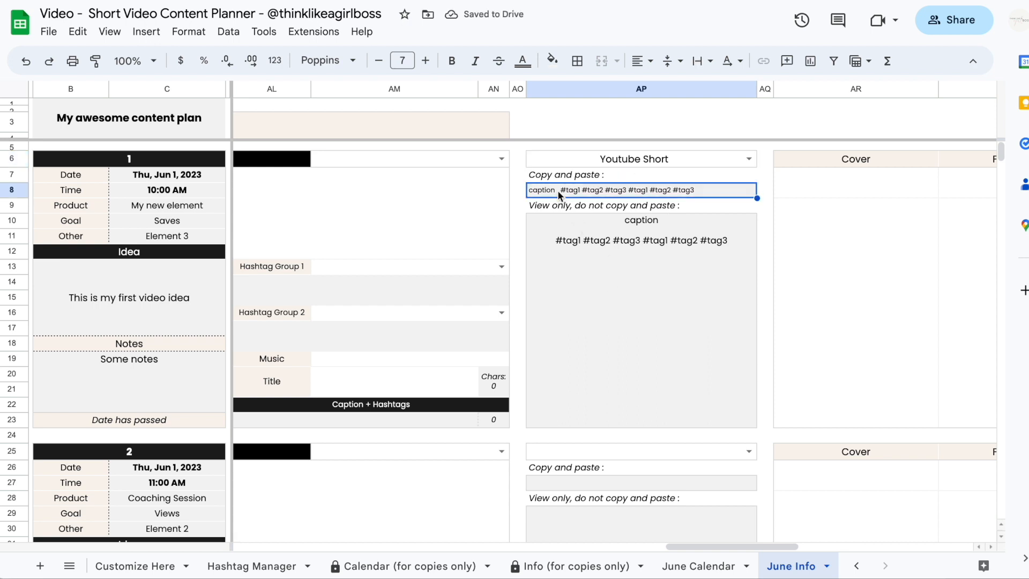
click(313, 421)
Review post 1's Cover, Final Image, Outfit and Background Inspo columns and their source labels on Customize Here.
scroll(654, 371, right, 8)
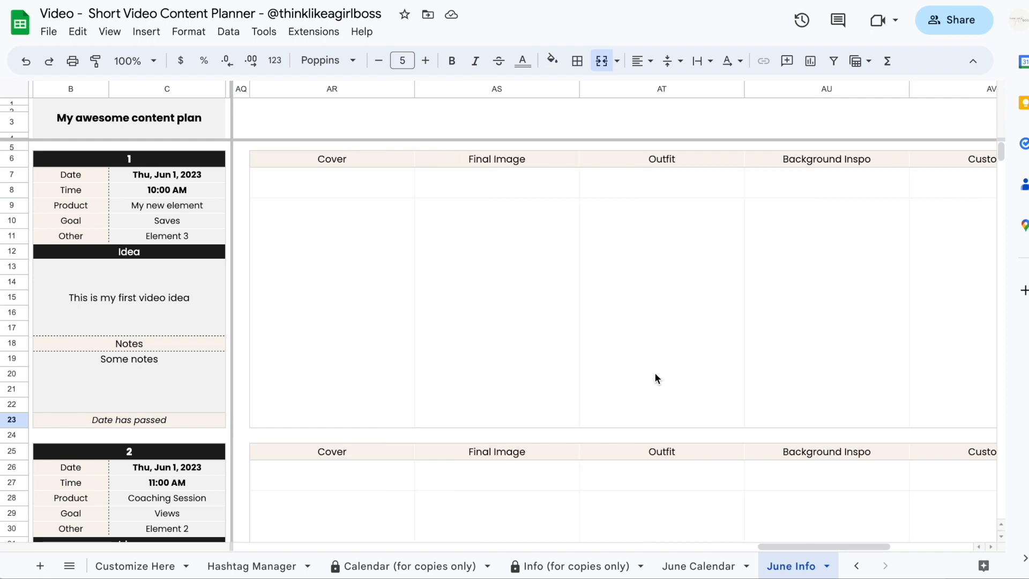
click(505, 307)
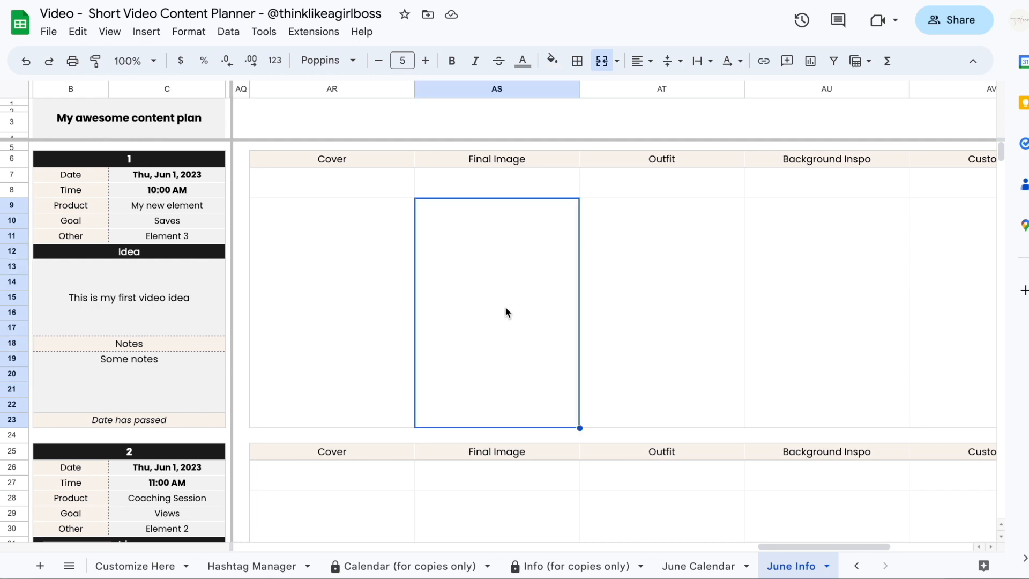
scroll(504, 307, right, 4)
scroll(505, 306, left, 6)
scroll(504, 307, right, 2)
click(346, 158)
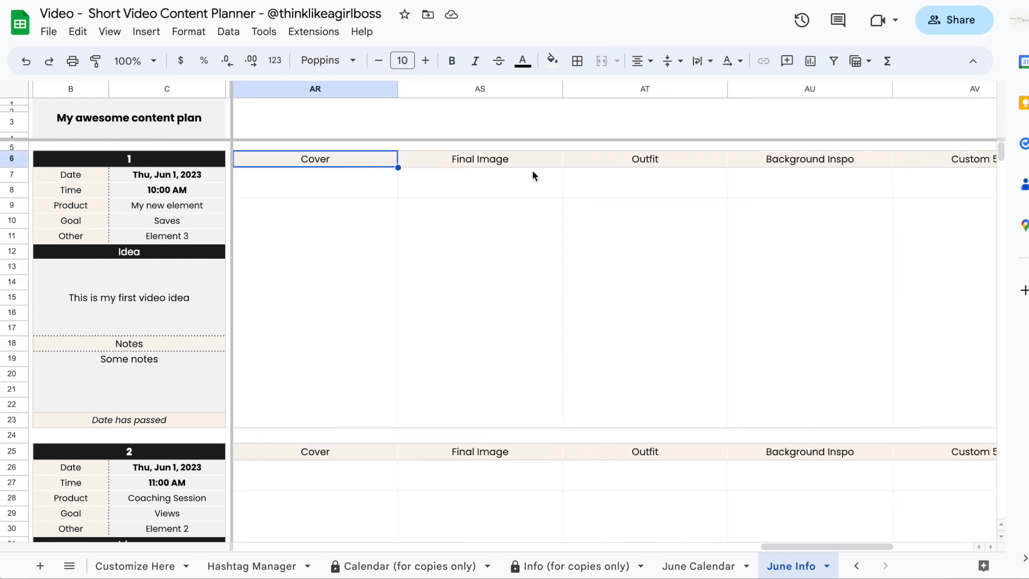
scroll(532, 169, right, 4)
scroll(608, 181, left, 5)
scroll(608, 182, right, 2)
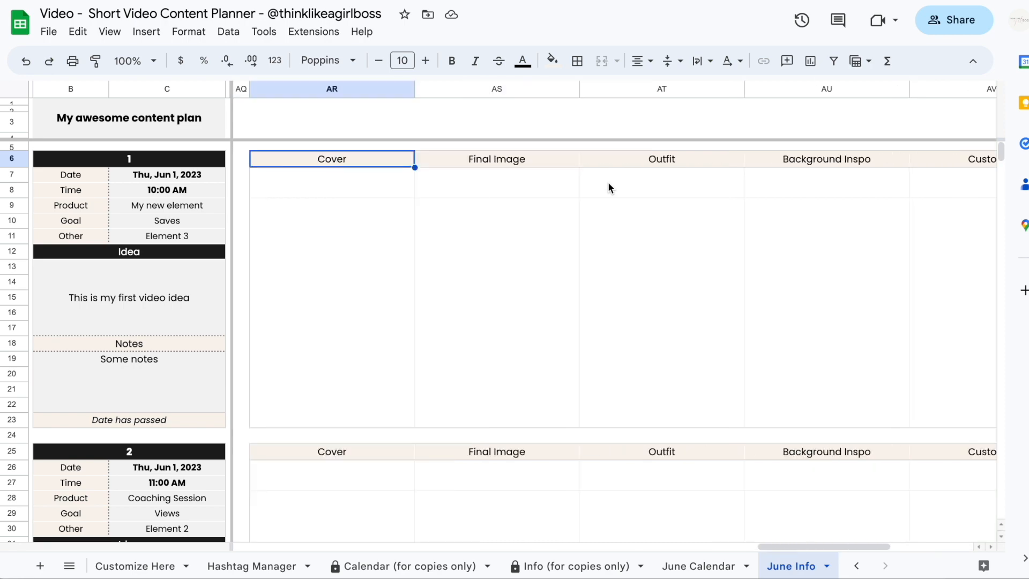
click(150, 566)
drag(476, 262, 476, 351)
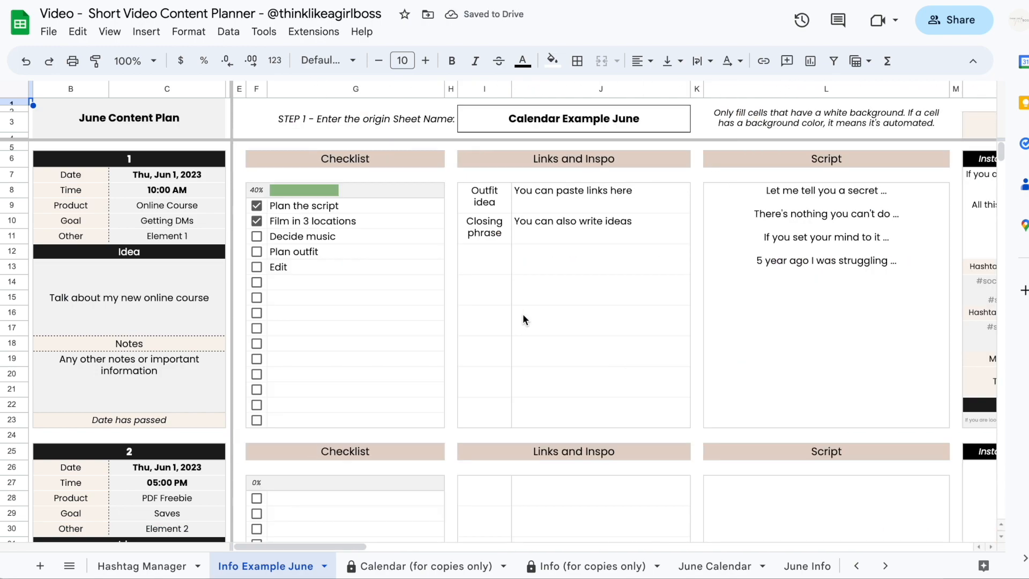
Examine how post 1 is filled in on Info Example June, from the Instagram caption to the image and custom columns.
scroll(523, 316, right, 10)
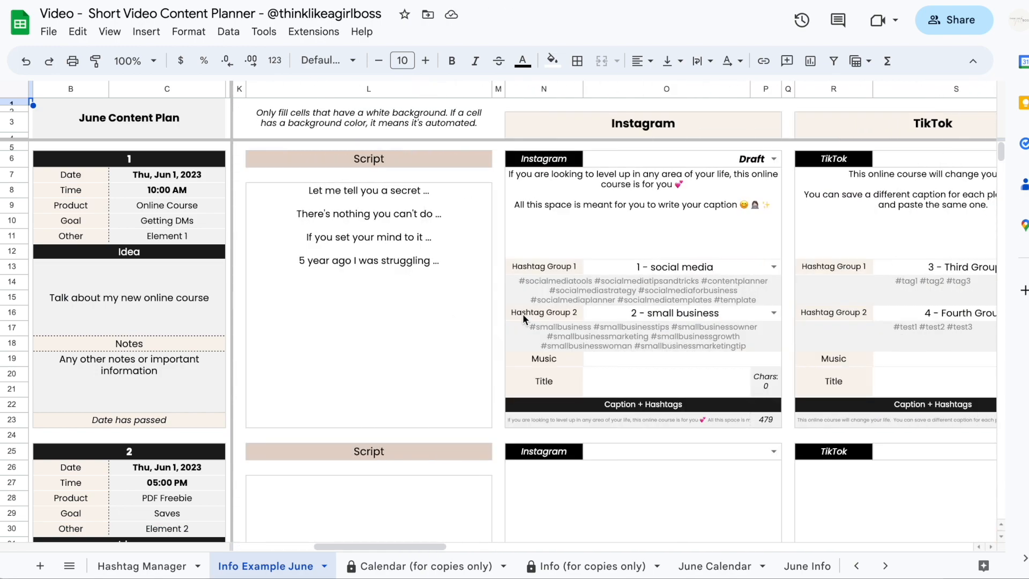
scroll(522, 314, right, 15)
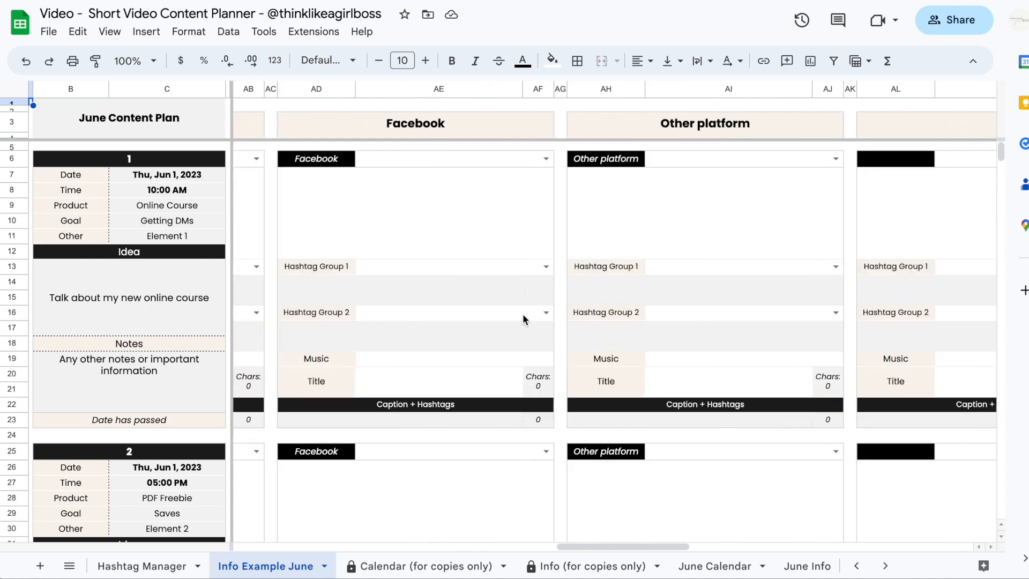
scroll(522, 313, right, 10)
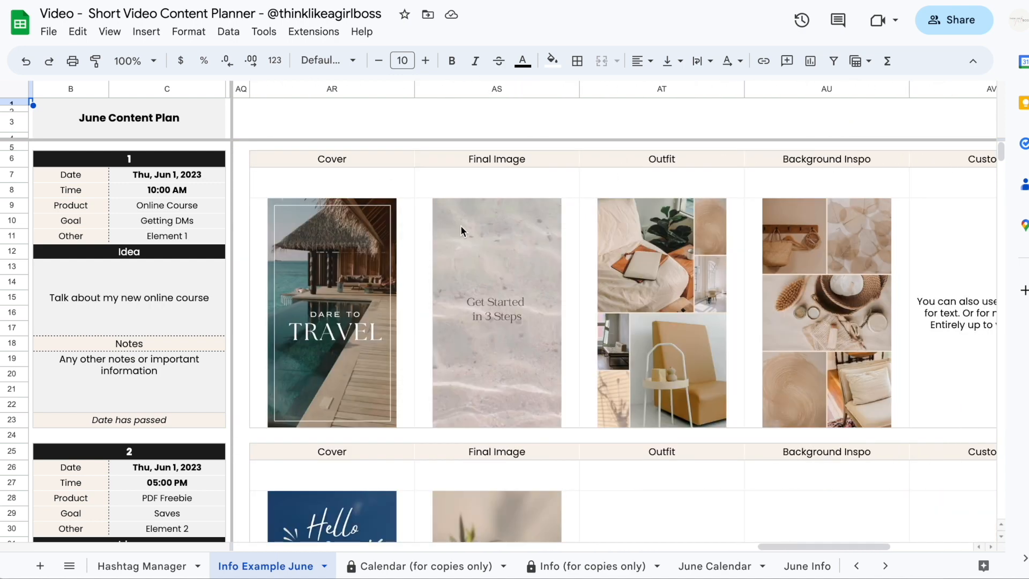
scroll(622, 302, right, 5)
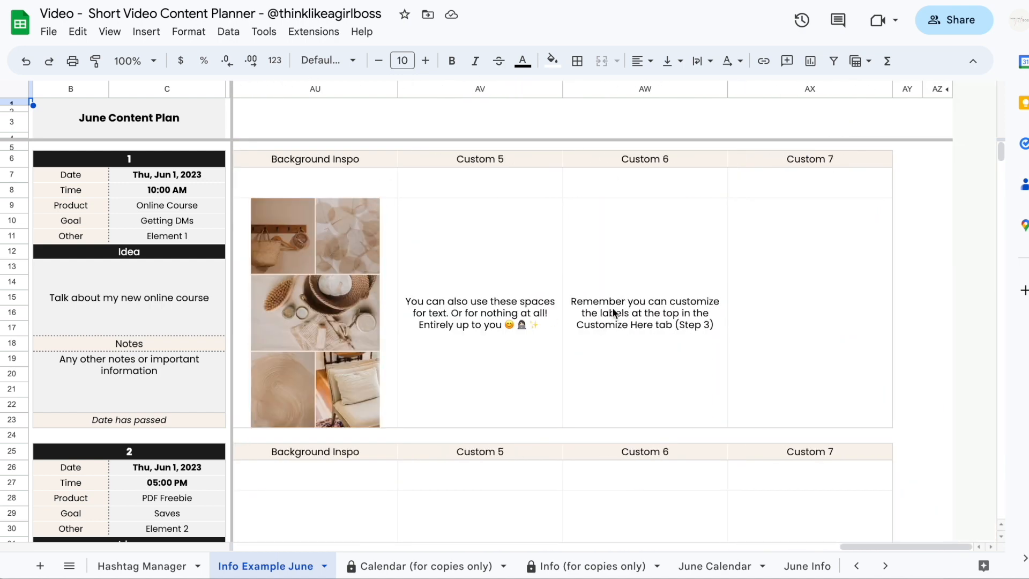
scroll(611, 310, left, 5)
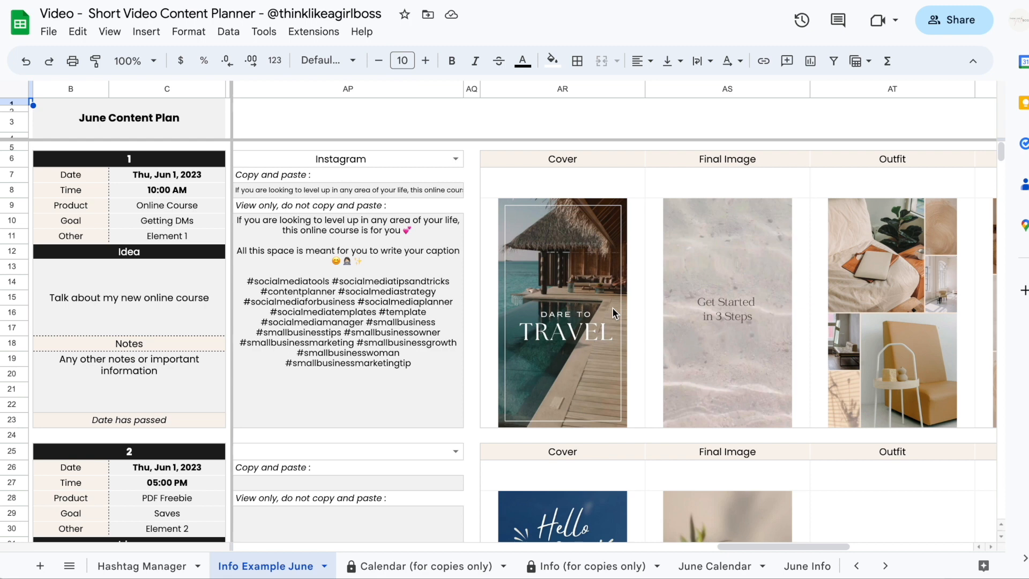
scroll(612, 312, left, 3)
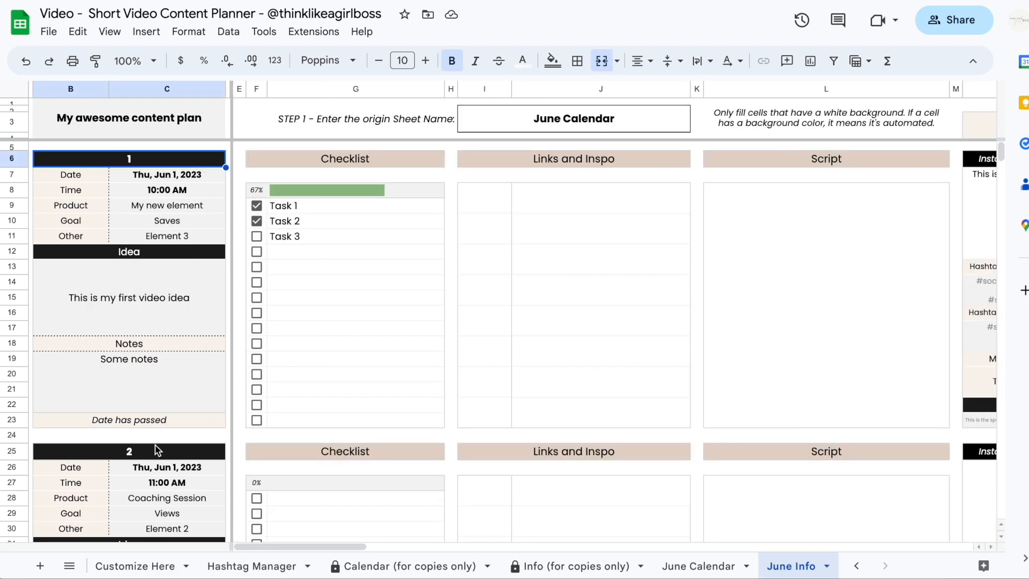
Compare the numbered posts on June Calendar with their matching numbered sections on June Info.
click(697, 566)
click(49, 193)
click(49, 205)
click(48, 181)
click(49, 210)
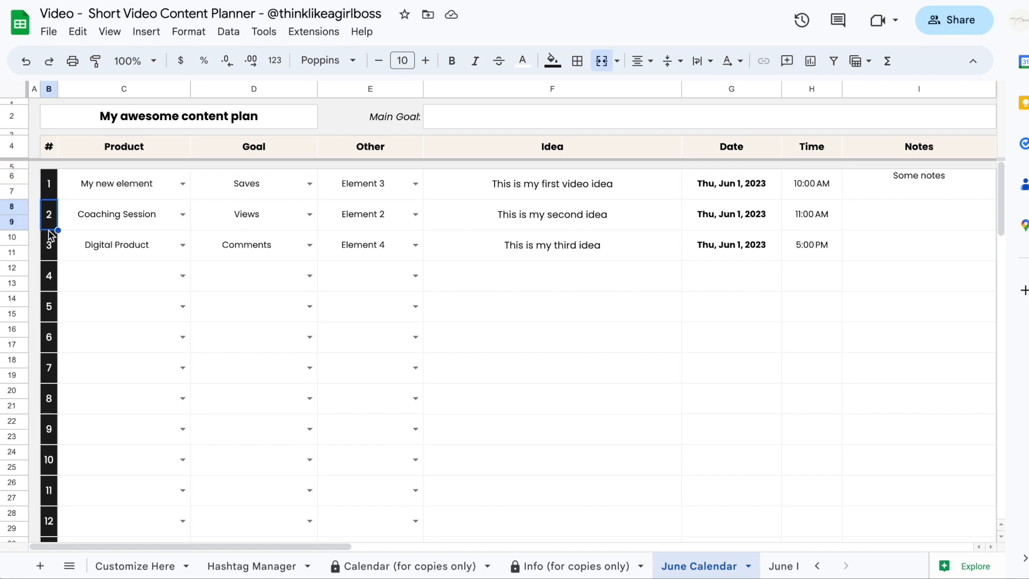
click(49, 239)
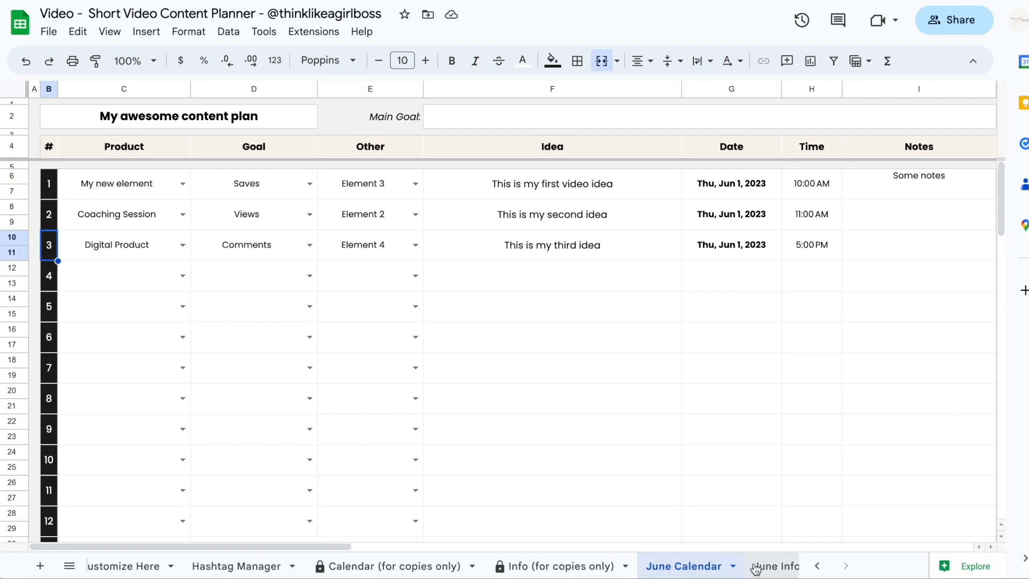
click(780, 567)
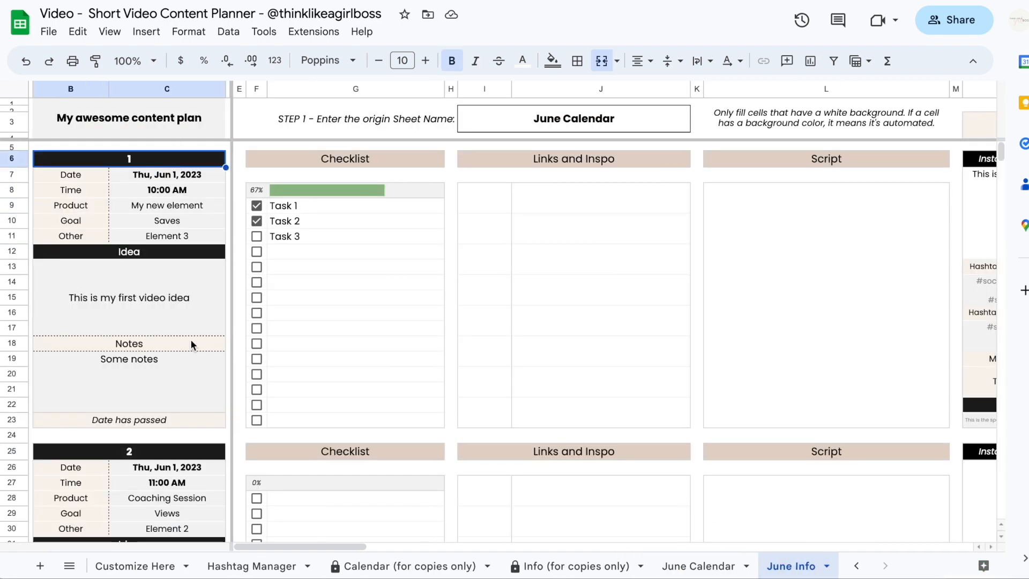
scroll(162, 342, down, 6)
click(131, 396)
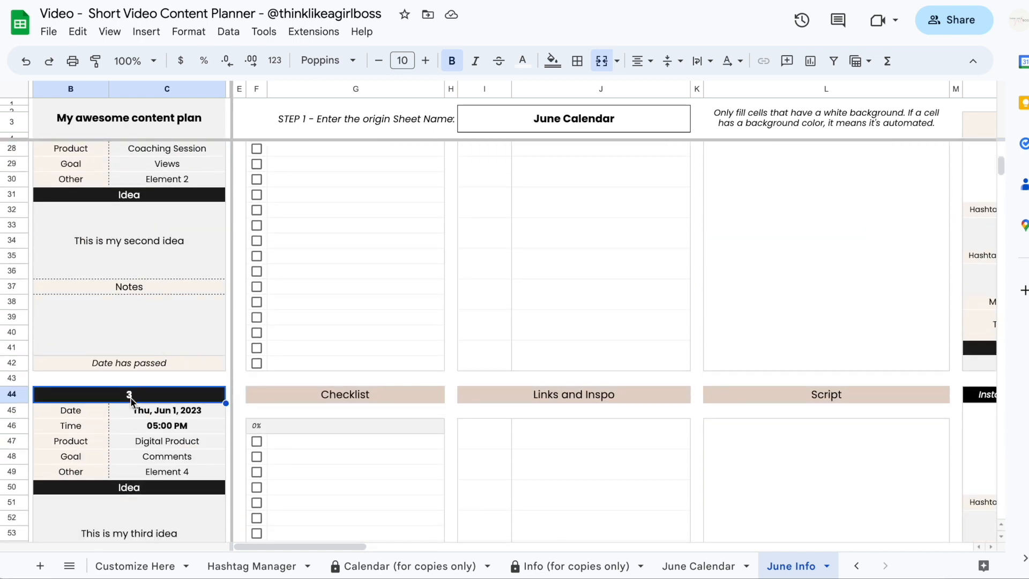
scroll(130, 397, down, 9)
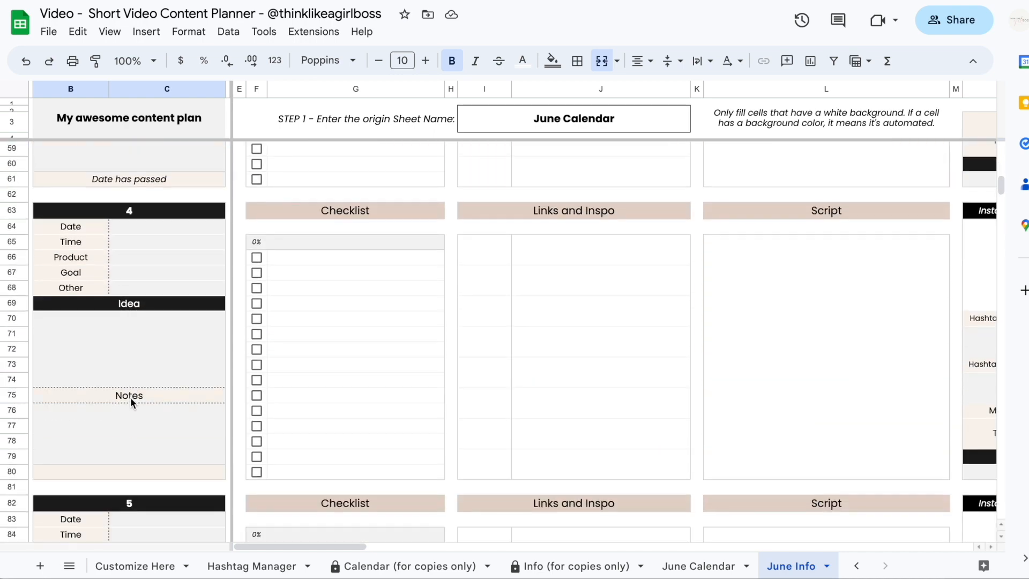
Mark post 1 as posted on Instagram, TikTok, YouTube, Pinterest and FB on June Calendar.
click(686, 558)
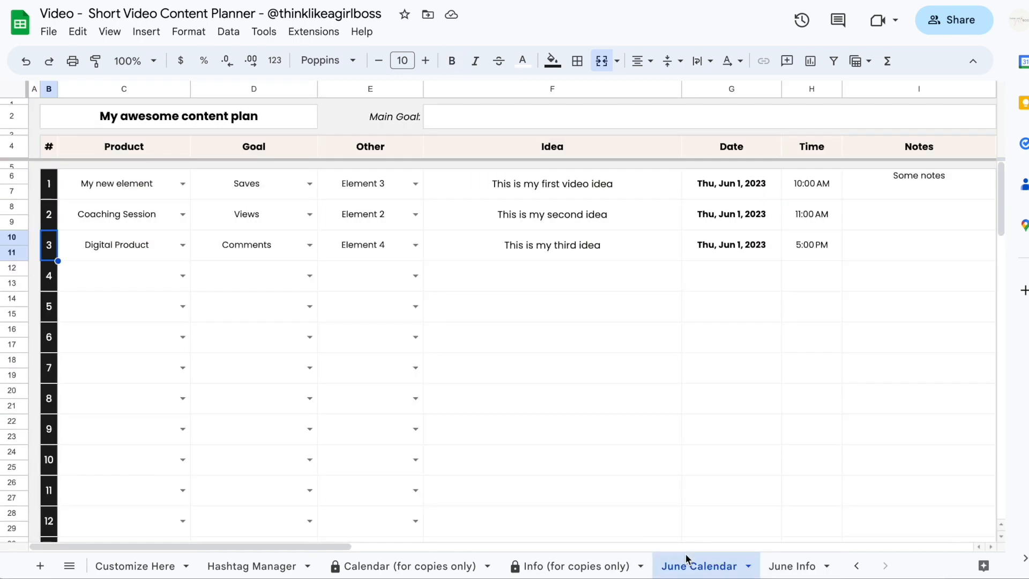
click(155, 284)
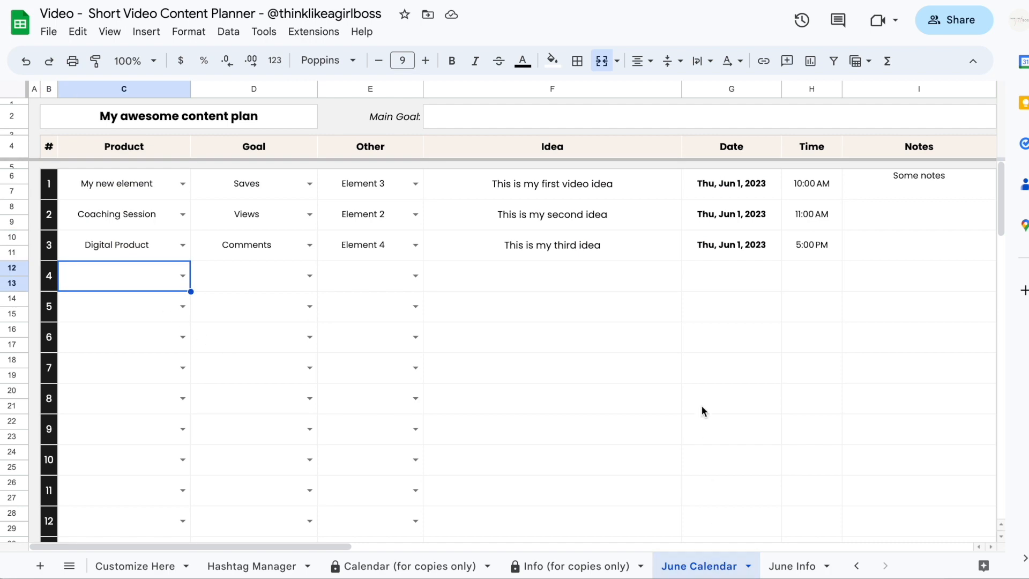
scroll(701, 406, right, 7)
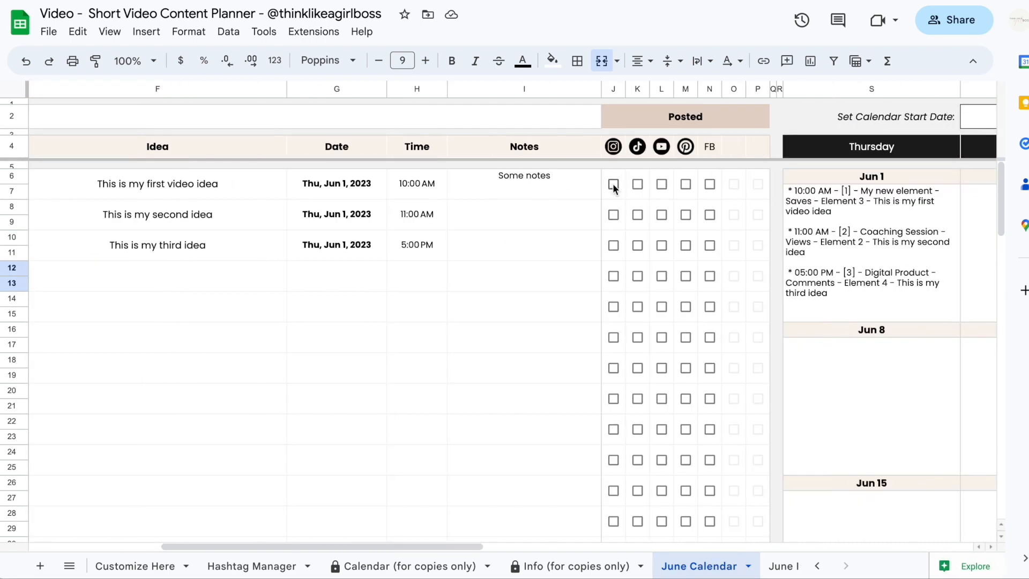
click(613, 184)
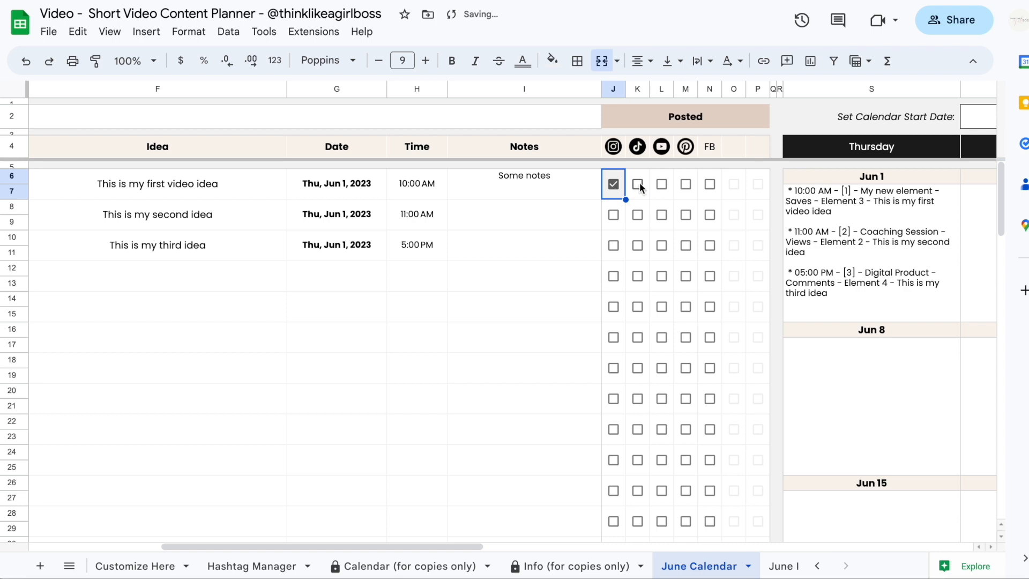
click(637, 184)
click(661, 185)
click(685, 184)
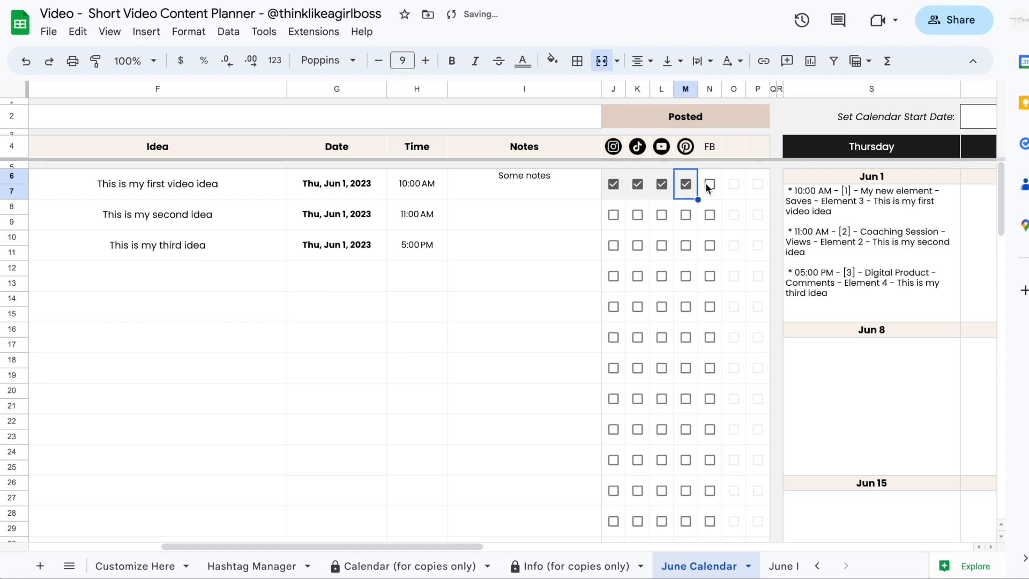
click(710, 185)
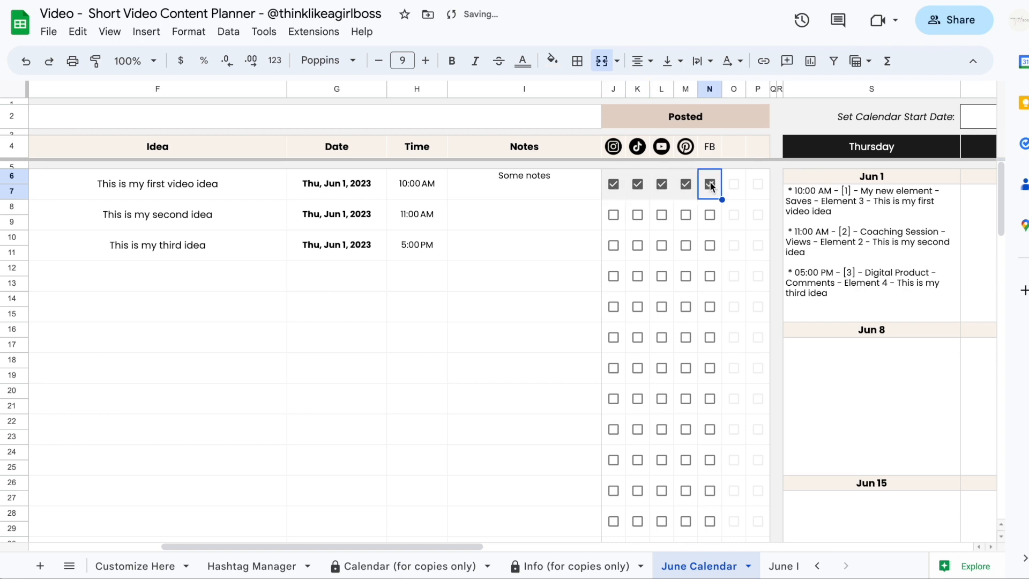
Mark post 2 as posted on Instagram, TikTok, YouTube, Pinterest and FB on June Calendar.
click(614, 214)
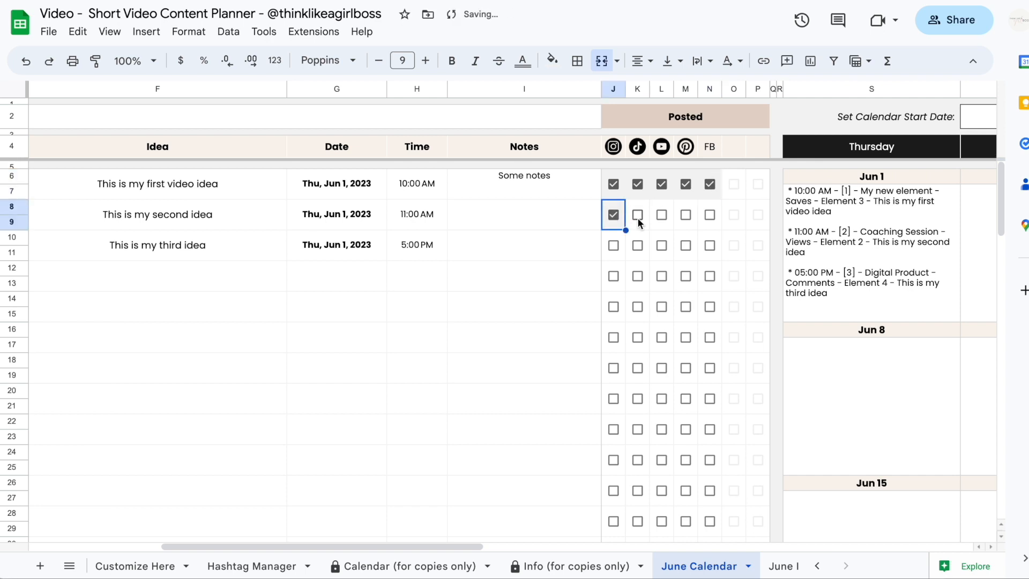
click(638, 216)
click(662, 214)
click(686, 214)
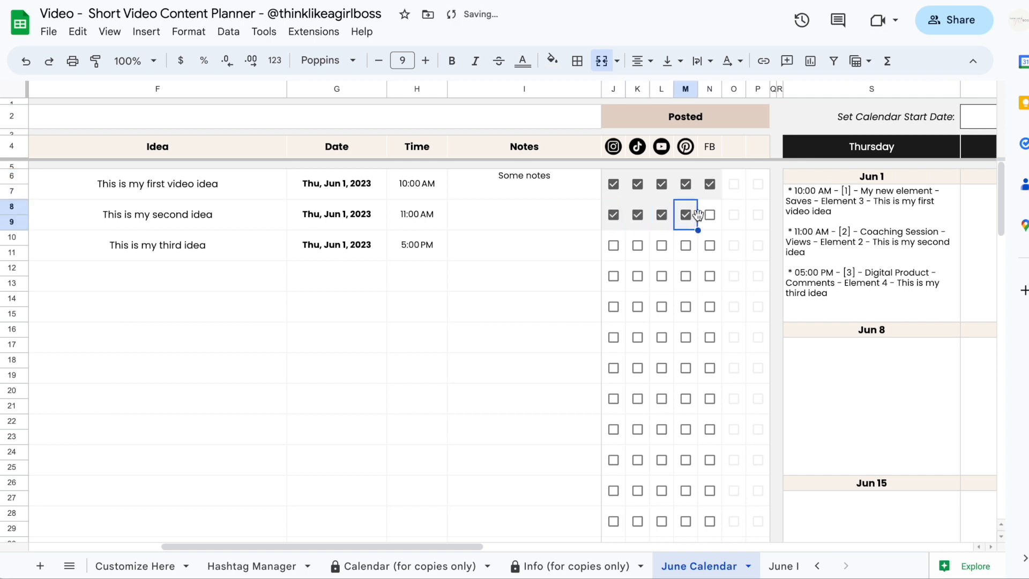
click(706, 216)
Compare the blank Calendar and Info templates with June Calendar and June Info, including post 1's summary block and the origin sheet name.
scroll(654, 537, left, 5)
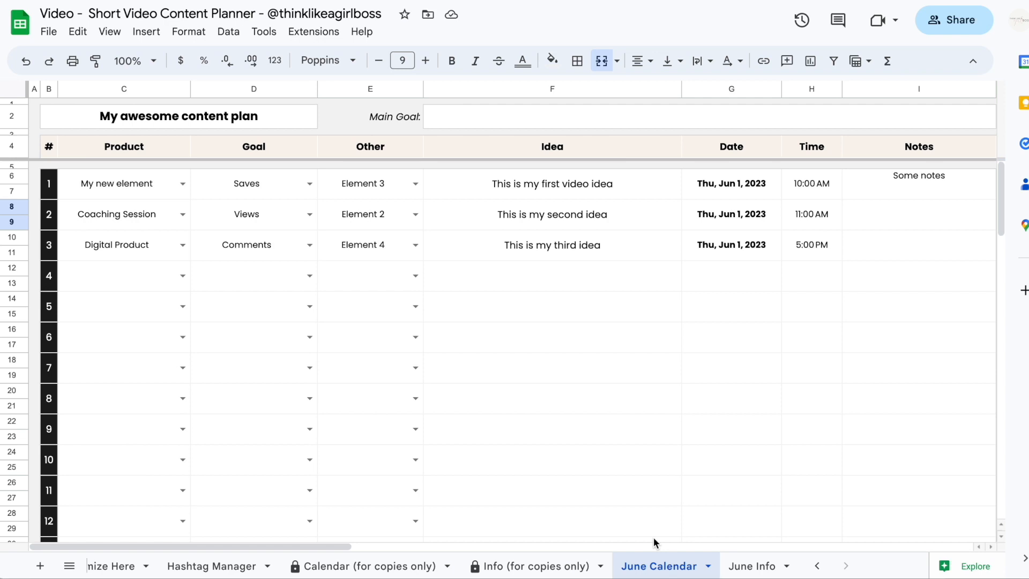
click(375, 566)
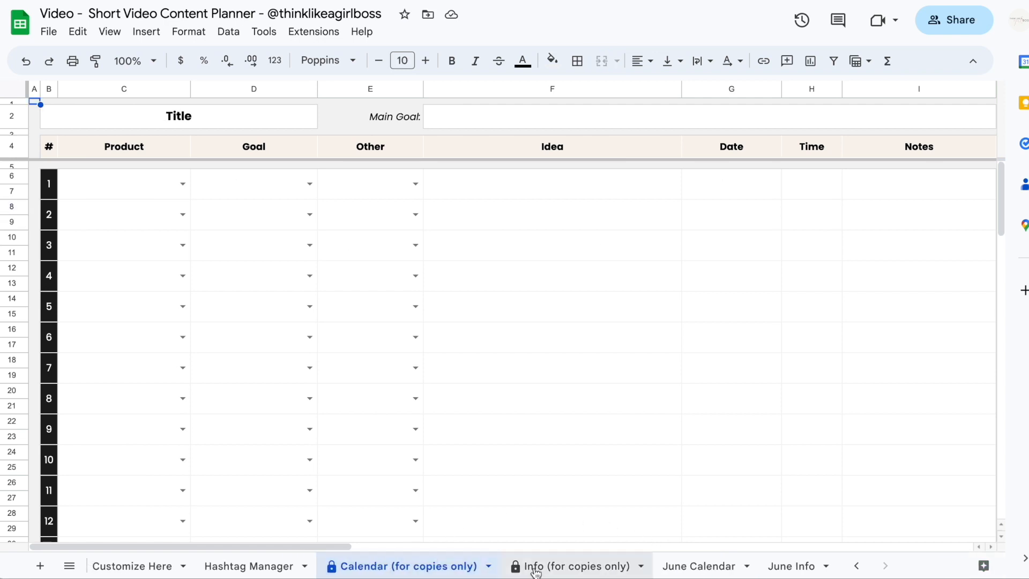
click(562, 568)
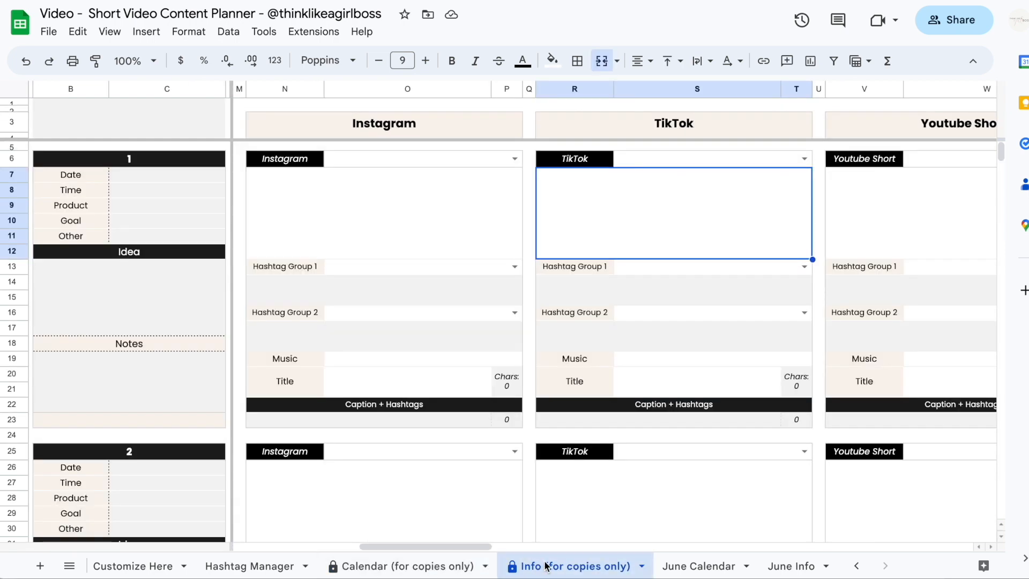
click(698, 565)
click(788, 564)
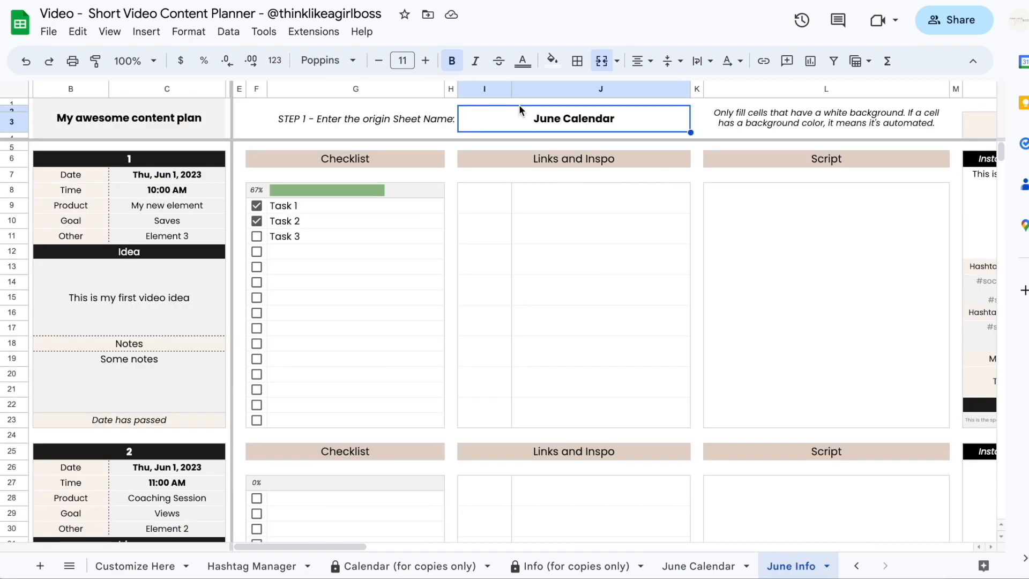
click(726, 564)
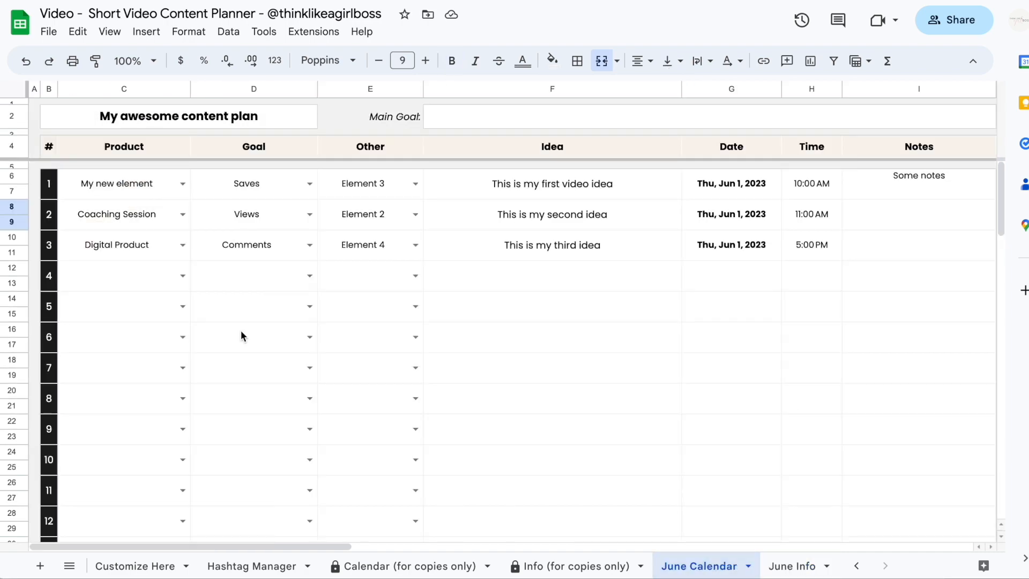
click(790, 566)
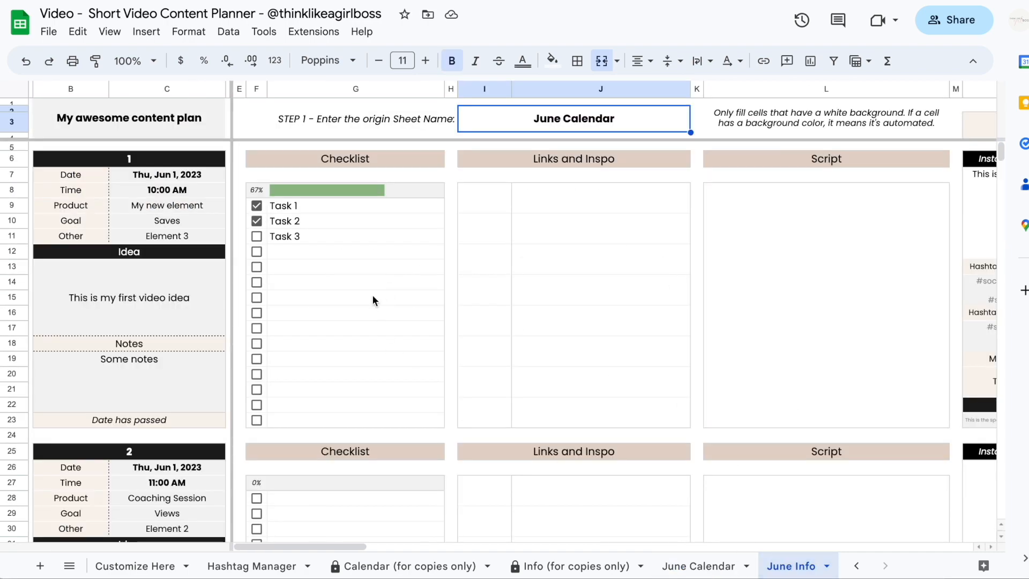
drag(191, 159, 193, 422)
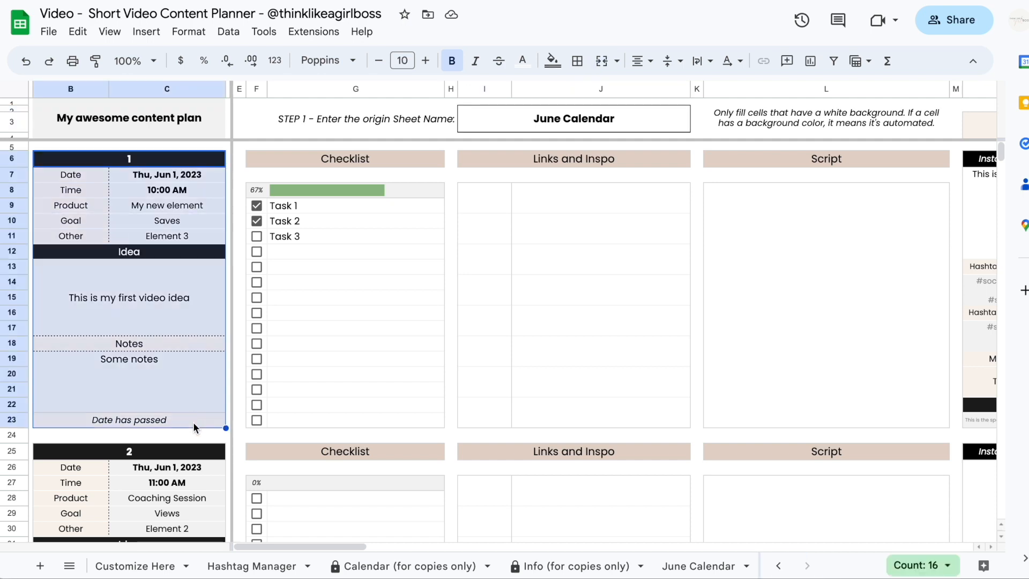
click(576, 127)
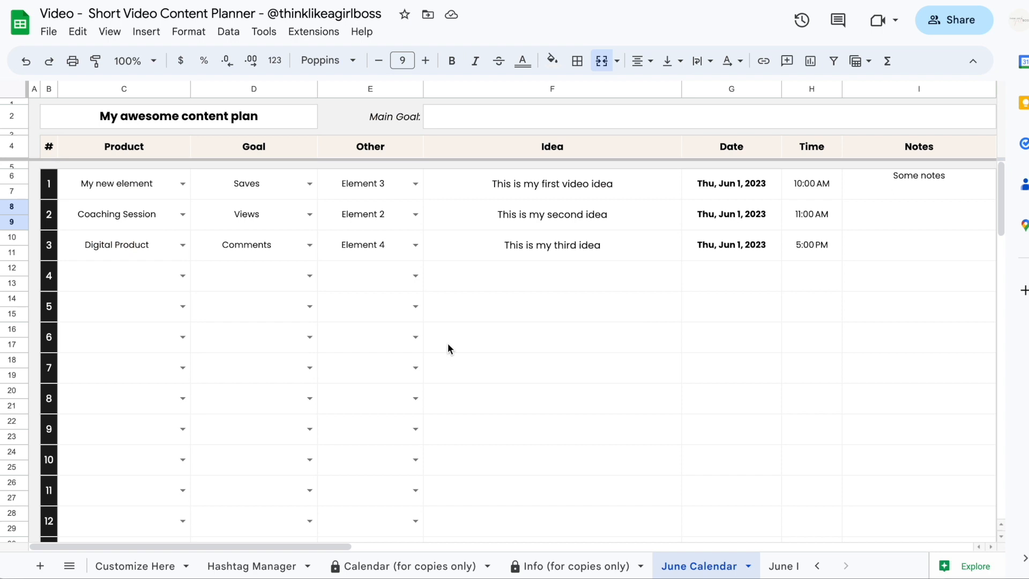
Examine the full range of numbered posts on June Calendar and the matching sections on June Info, from first to last.
scroll(448, 345, down, 15)
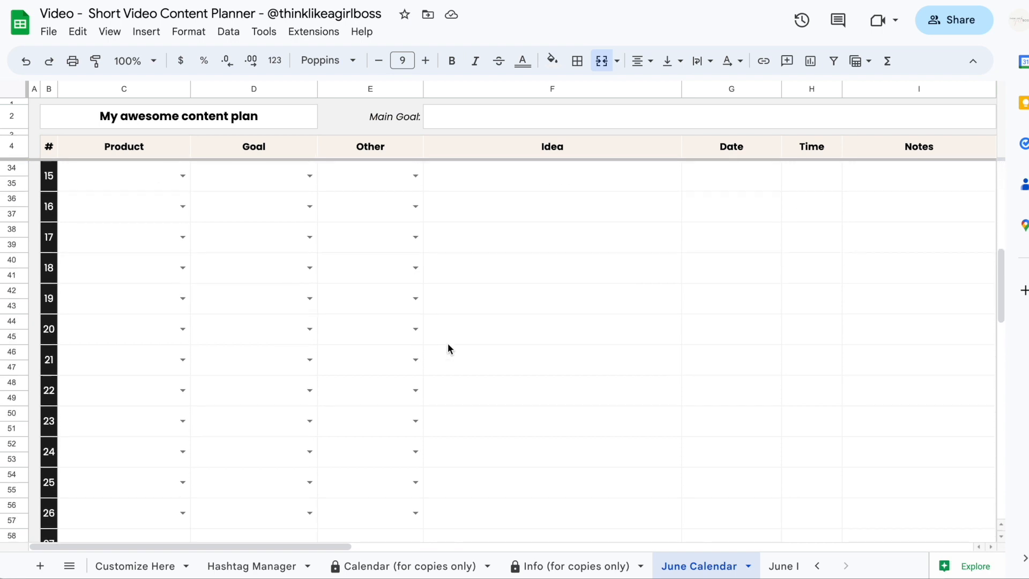
scroll(448, 345, up, 15)
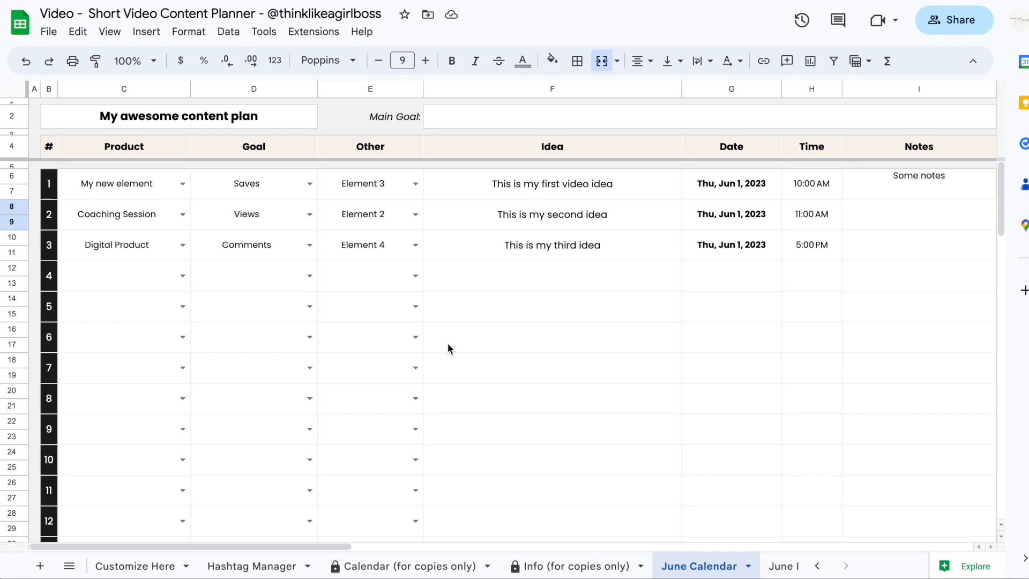
scroll(597, 563, down, 2)
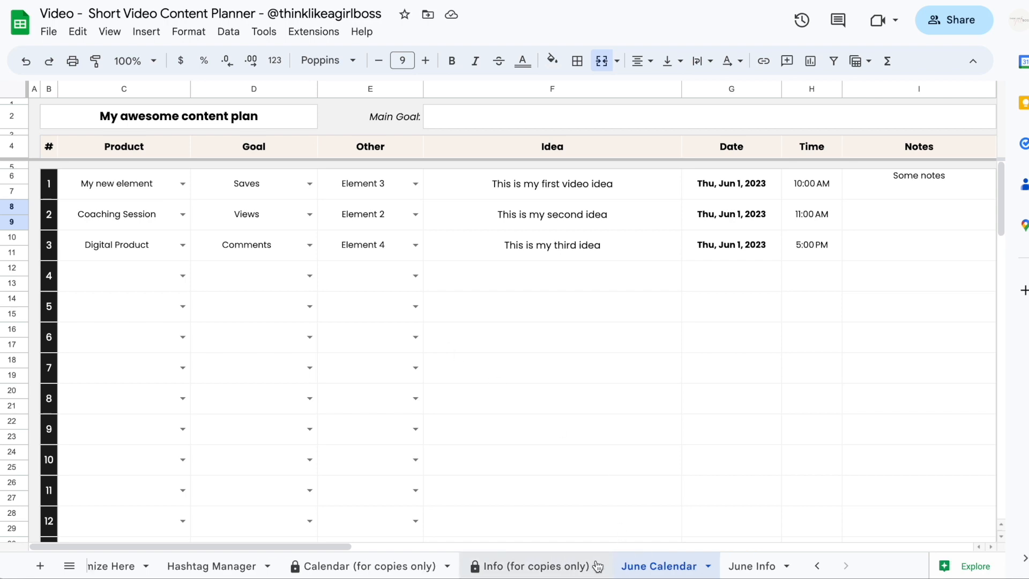
click(753, 564)
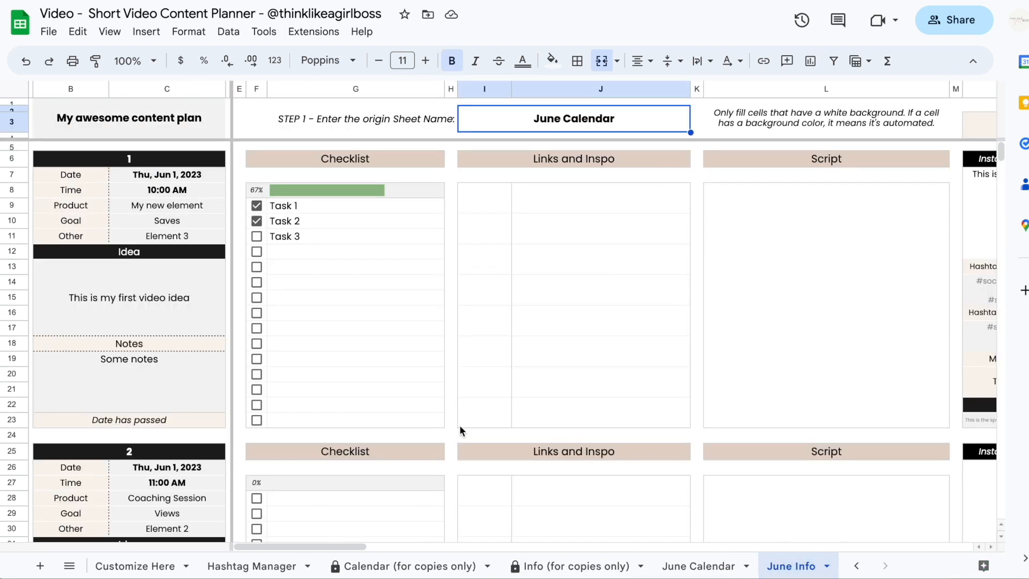
scroll(459, 429, down, 20)
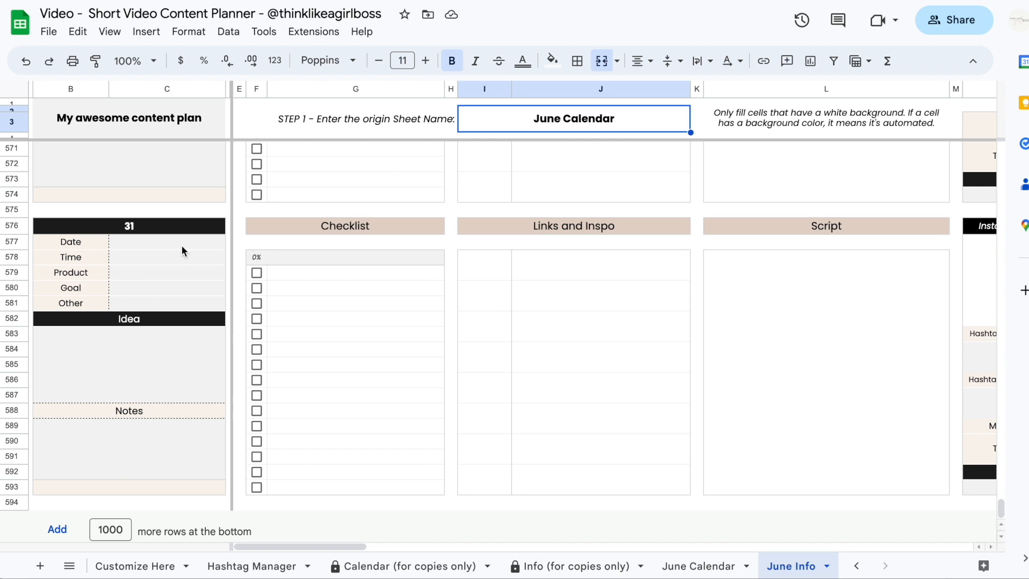
click(713, 566)
scroll(90, 287, down, 20)
scroll(89, 288, up, 12)
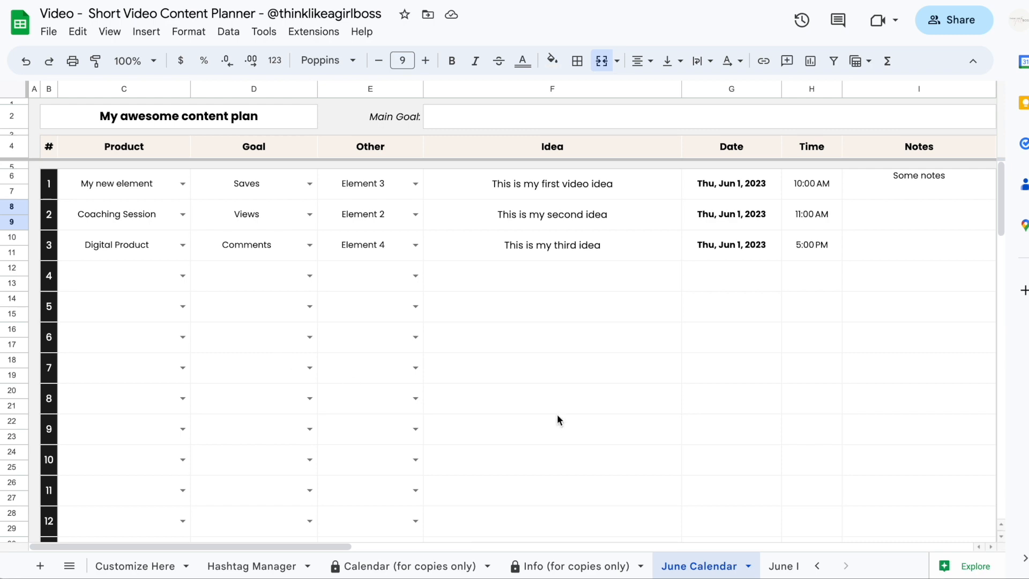
click(782, 565)
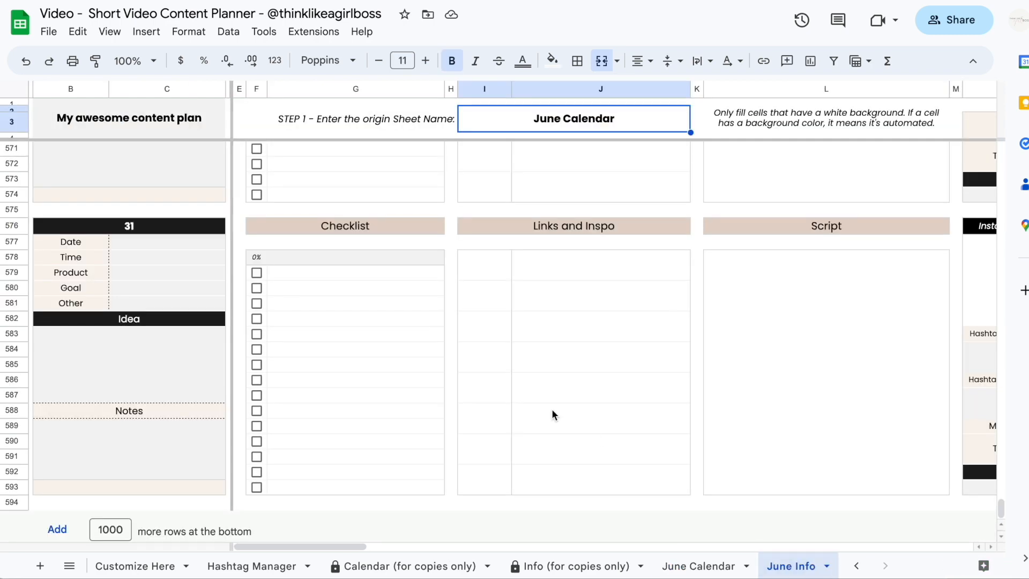
scroll(551, 408, up, 20)
scroll(551, 409, up, 20)
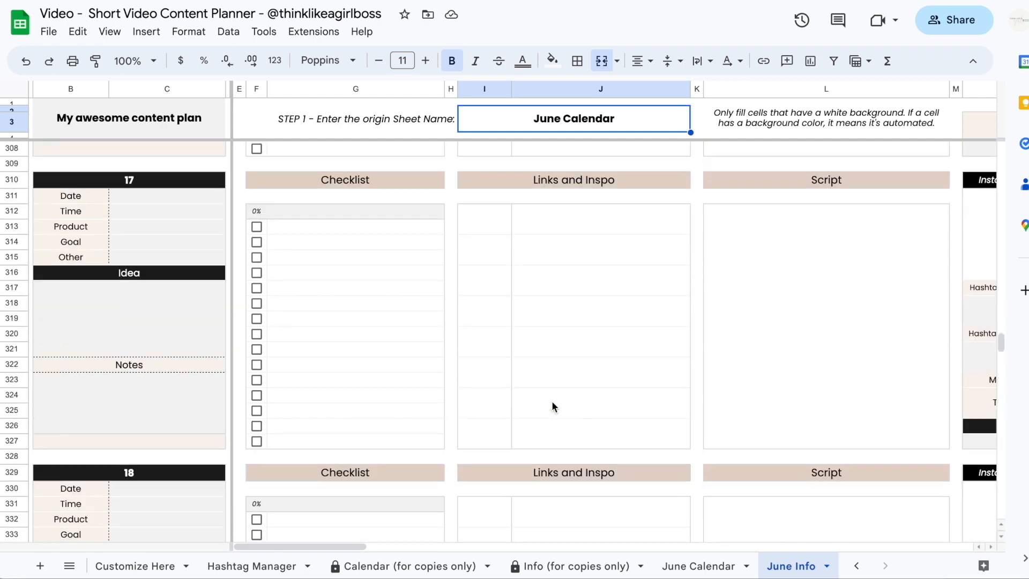
scroll(567, 349, up, 10)
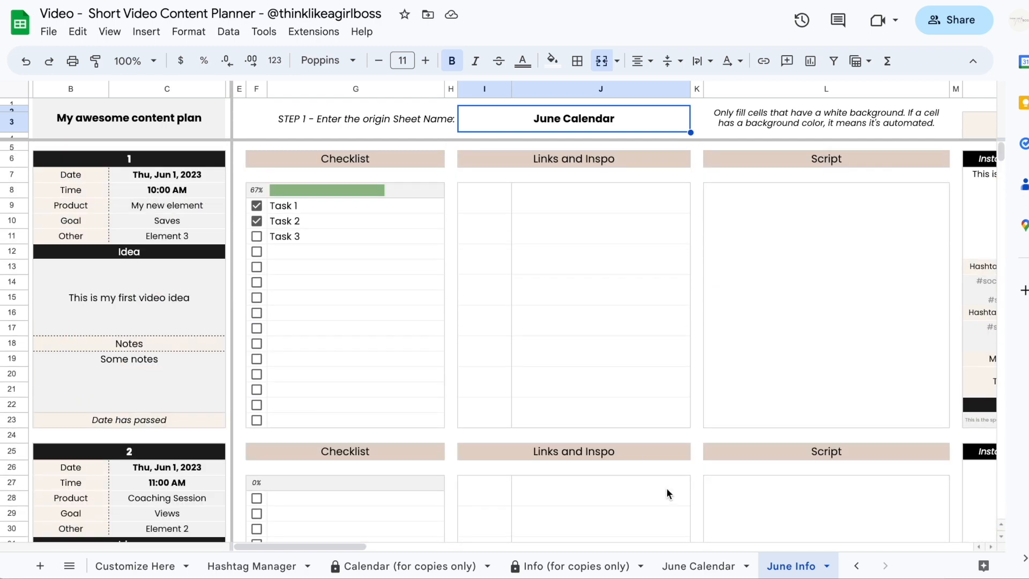
Review the blank Calendar and Info templates for copies, and look through all the post rows on June Calendar.
click(689, 565)
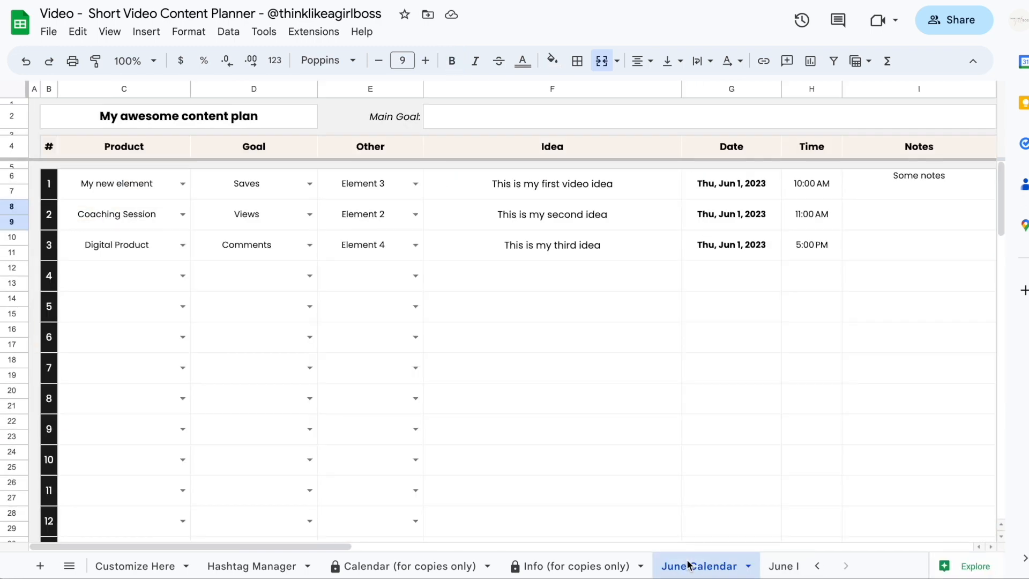
click(434, 566)
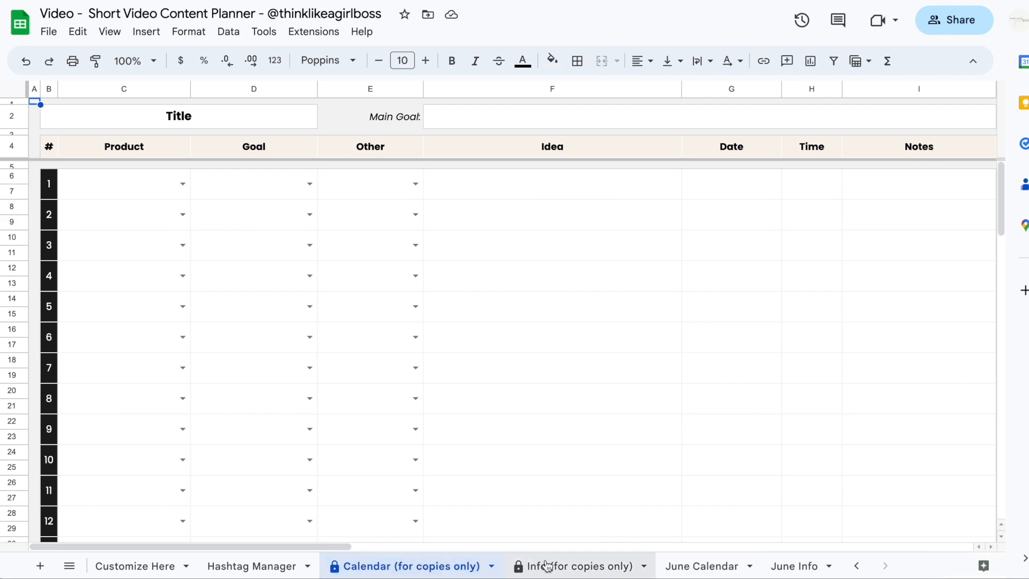
click(545, 565)
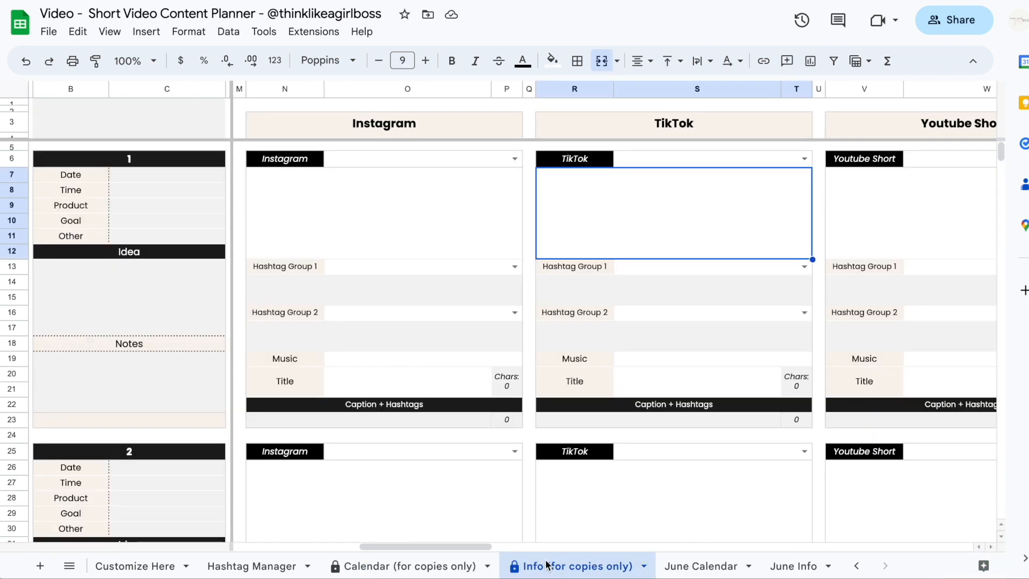
click(694, 567)
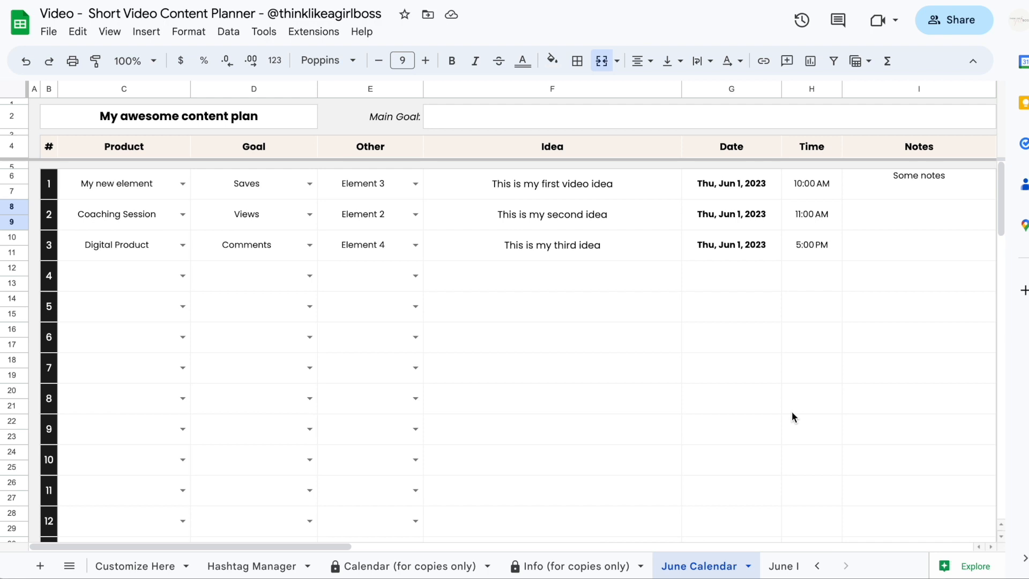
scroll(792, 412, down, 5)
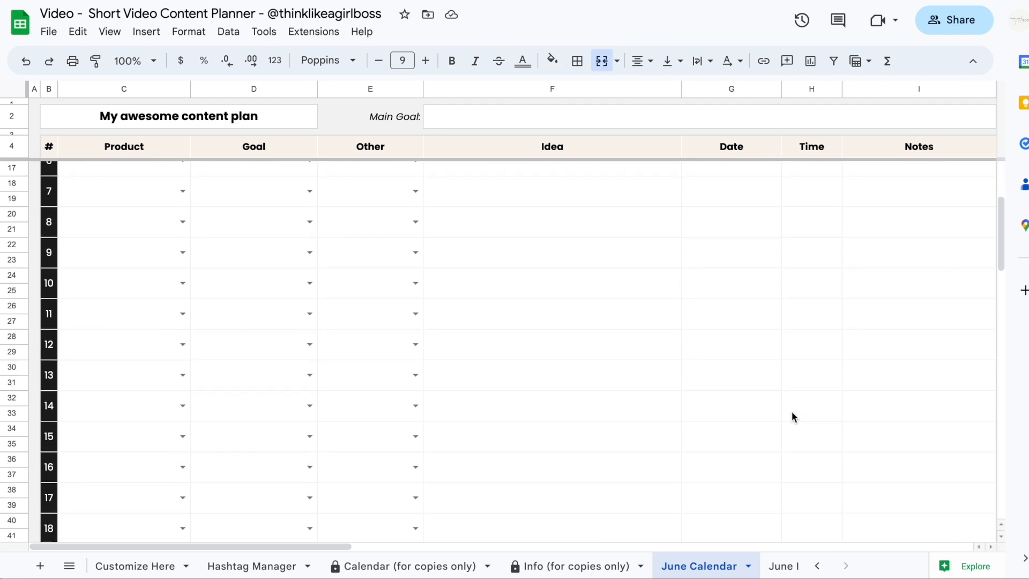
scroll(792, 415, down, 10)
scroll(792, 416, down, 5)
scroll(791, 415, up, 20)
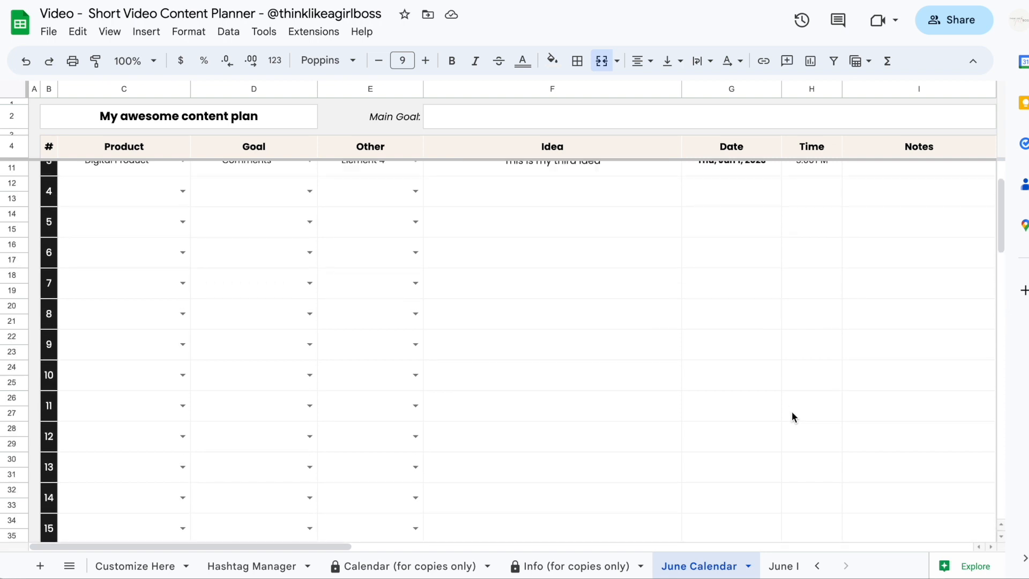
scroll(792, 416, up, 3)
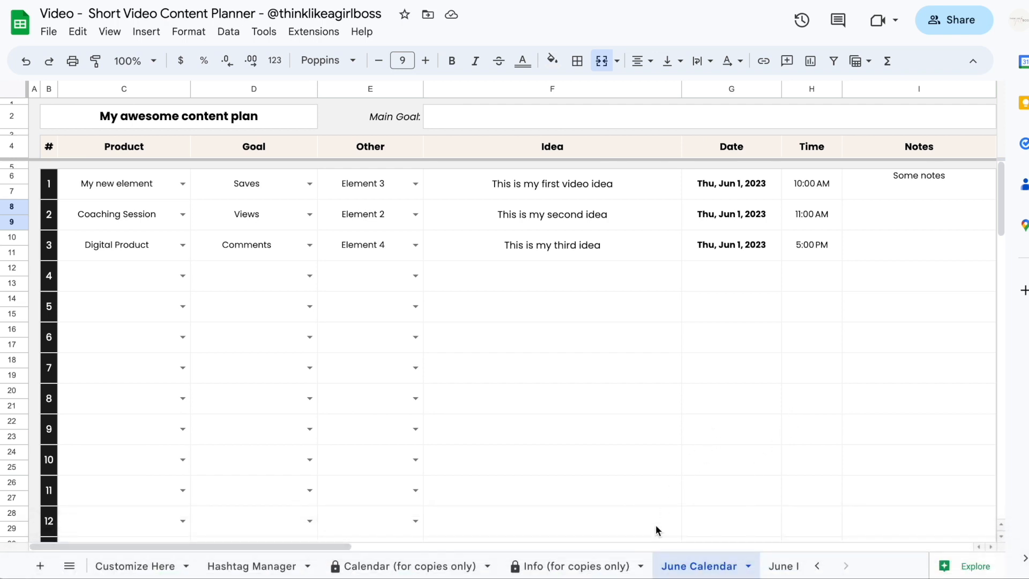
click(670, 559)
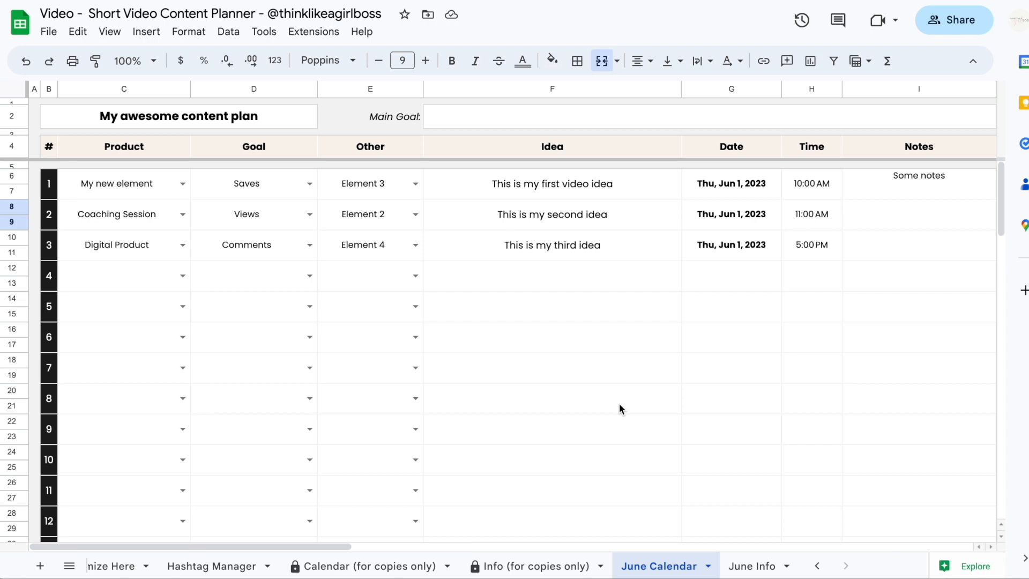
Open the copy settings for the whole planner document and cancel without making a copy.
click(50, 32)
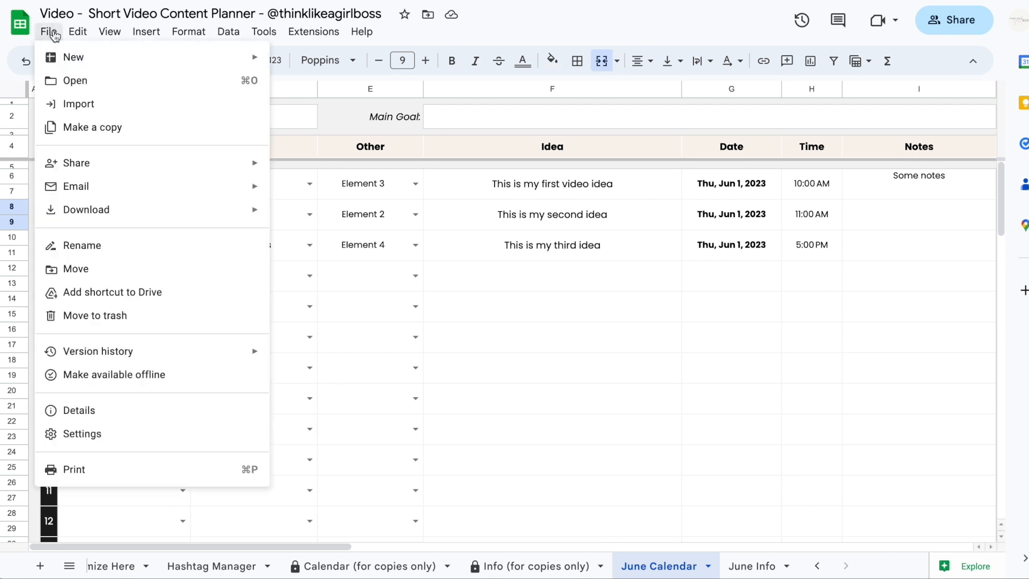
click(83, 130)
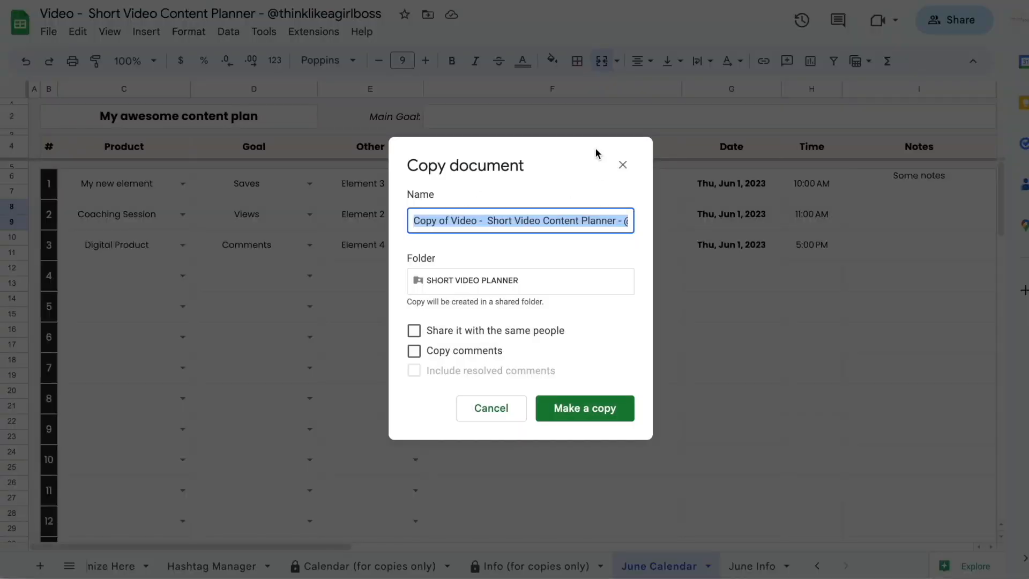
click(476, 406)
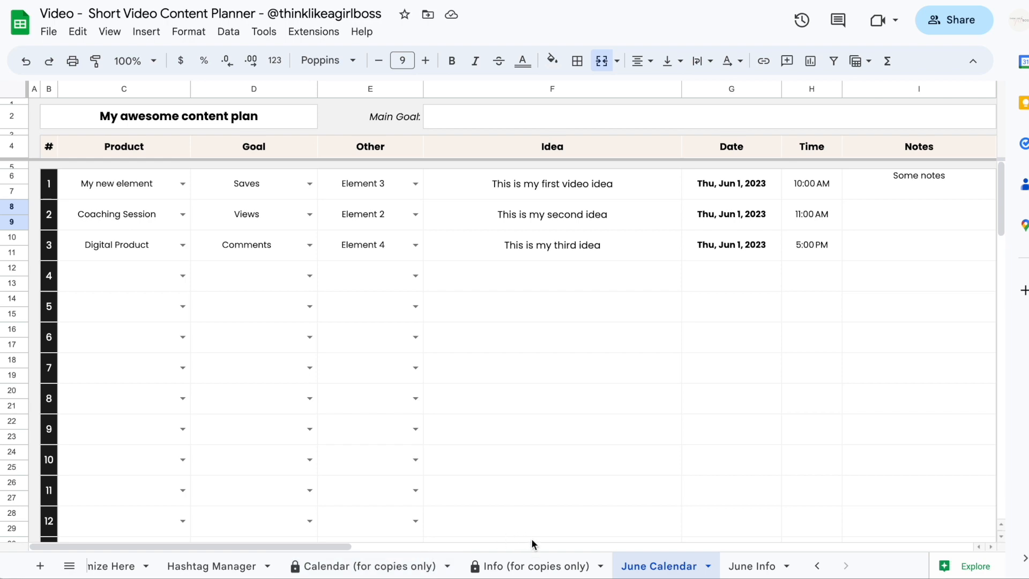
Look over the two copies-only template sheets alongside June Info and June Calendar, ending on June Calendar.
click(371, 567)
click(572, 565)
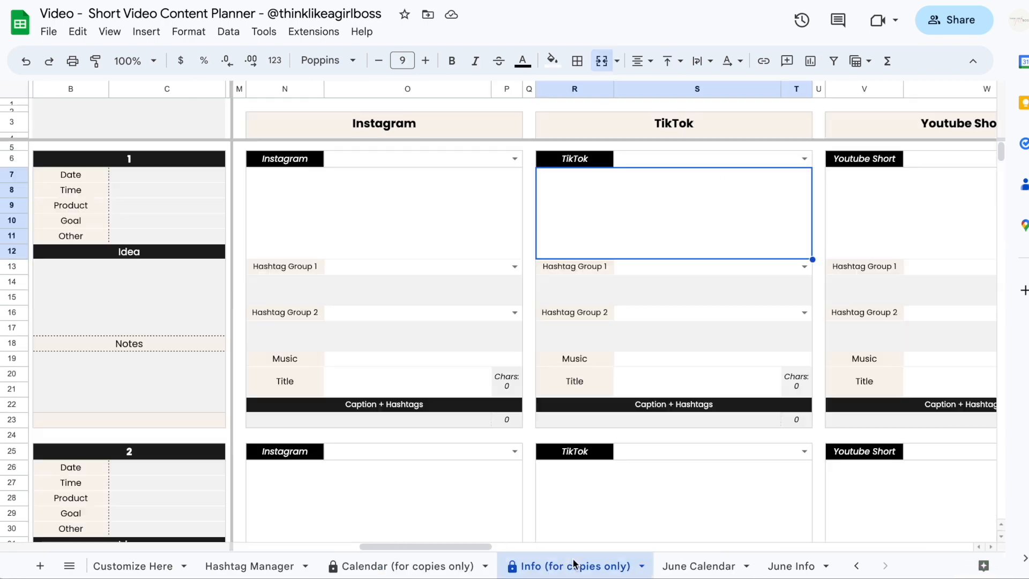
click(775, 565)
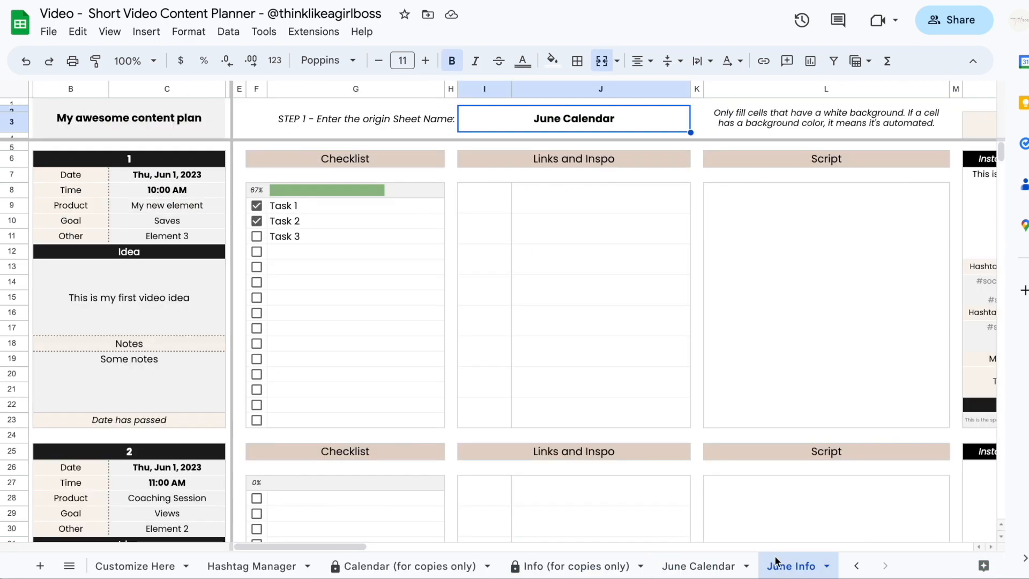
click(427, 566)
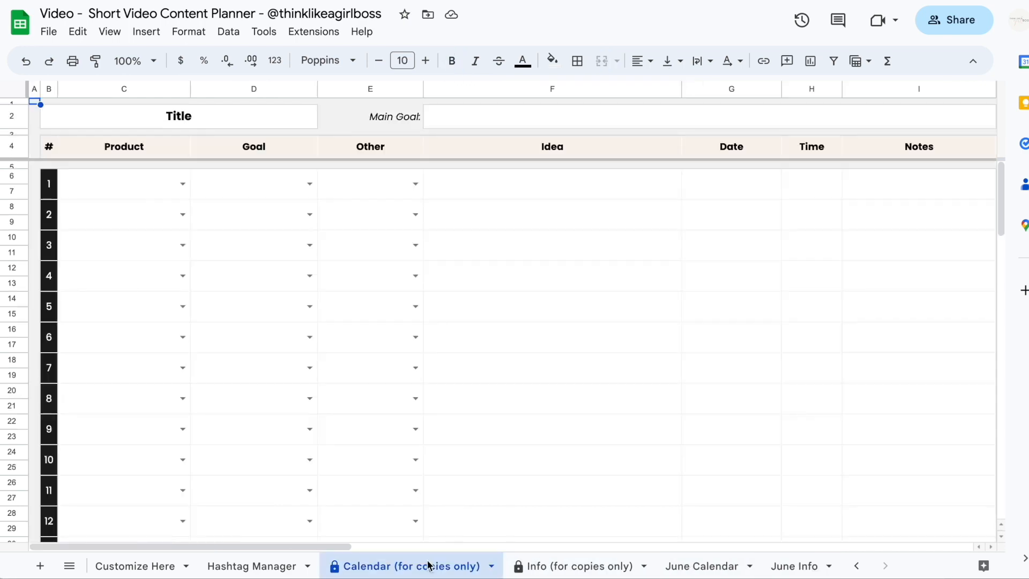
click(539, 565)
click(700, 565)
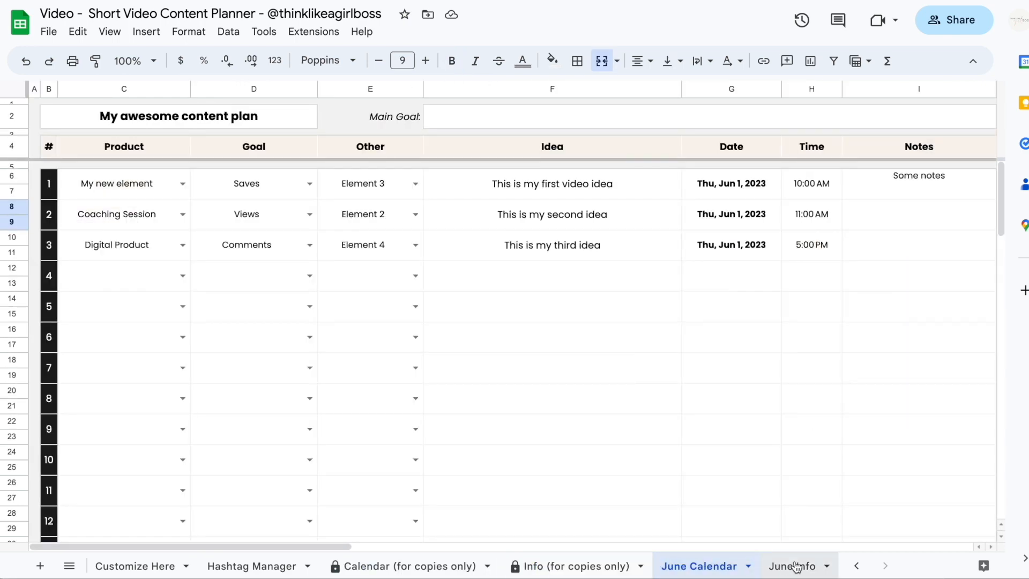
click(795, 565)
click(719, 564)
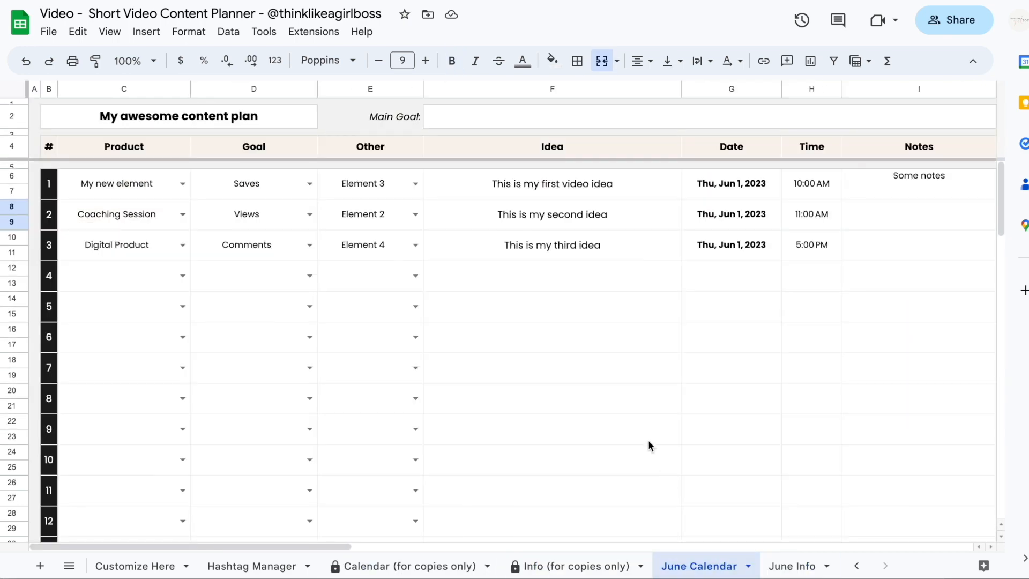
Set the calendar start date on June Calendar to May 28, 2023, and look across its first week.
scroll(649, 445, down, 10)
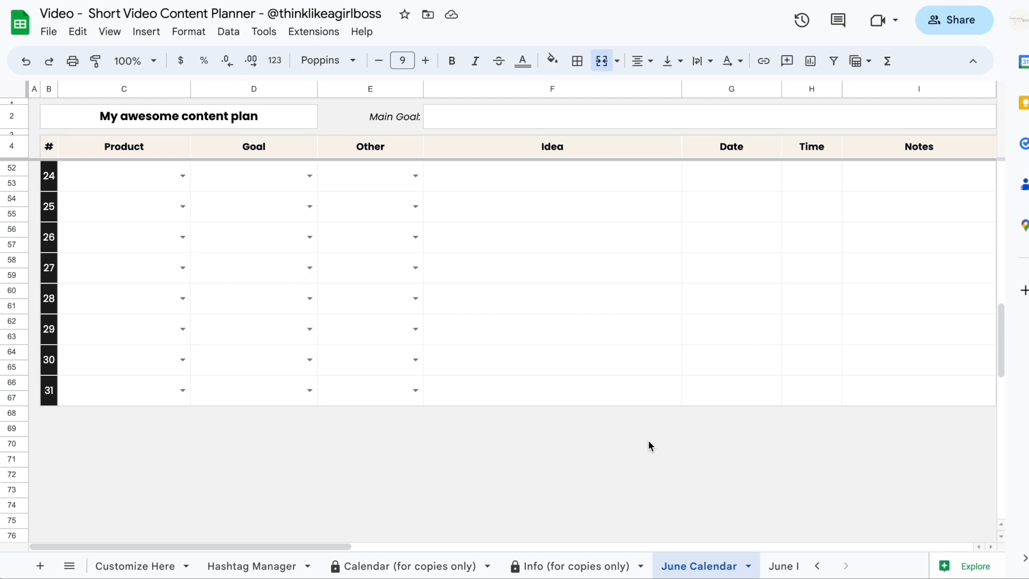
click(492, 122)
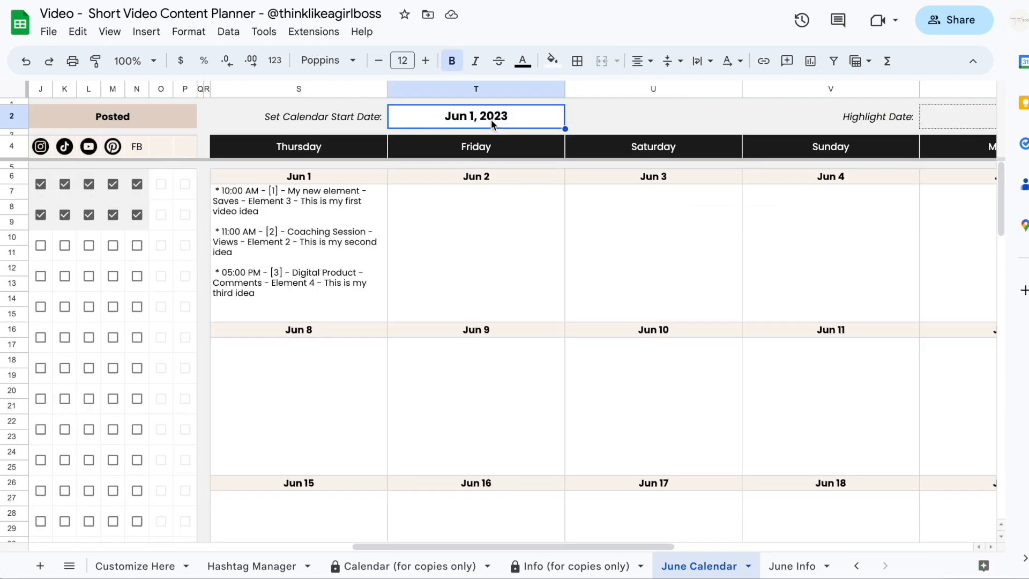
double_click(491, 123)
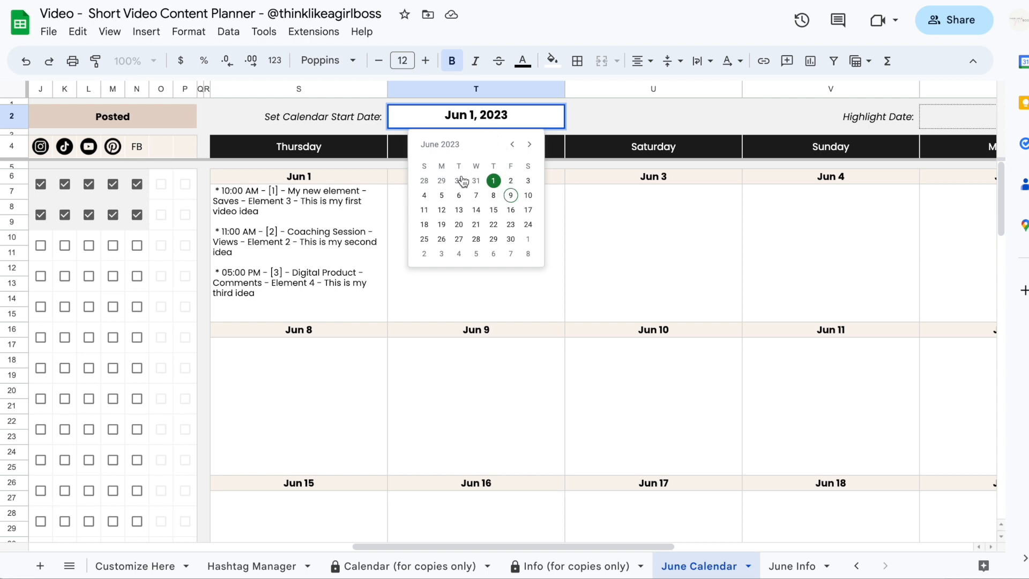
click(424, 183)
scroll(681, 267, right, 2)
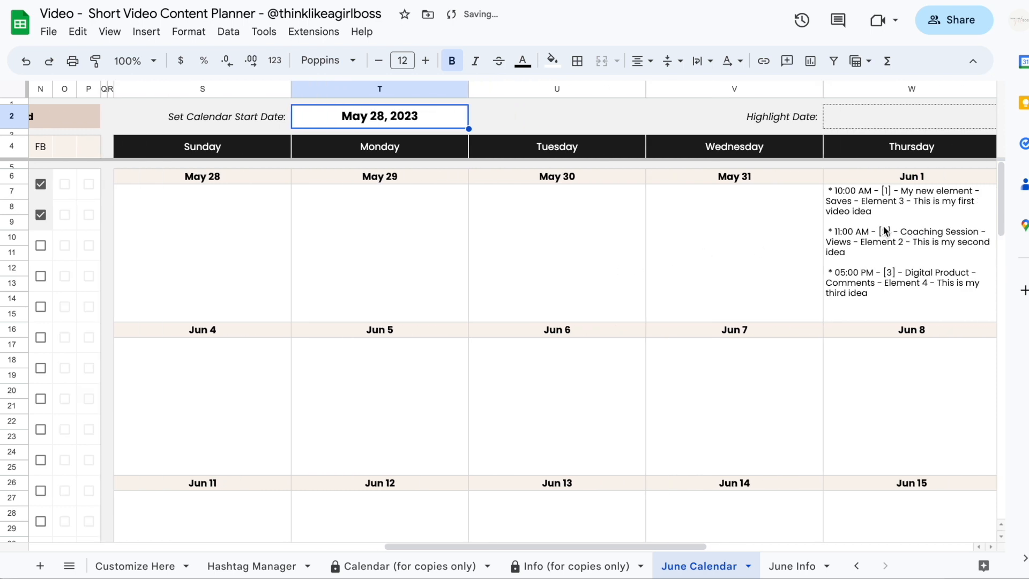
scroll(883, 230, right, 1)
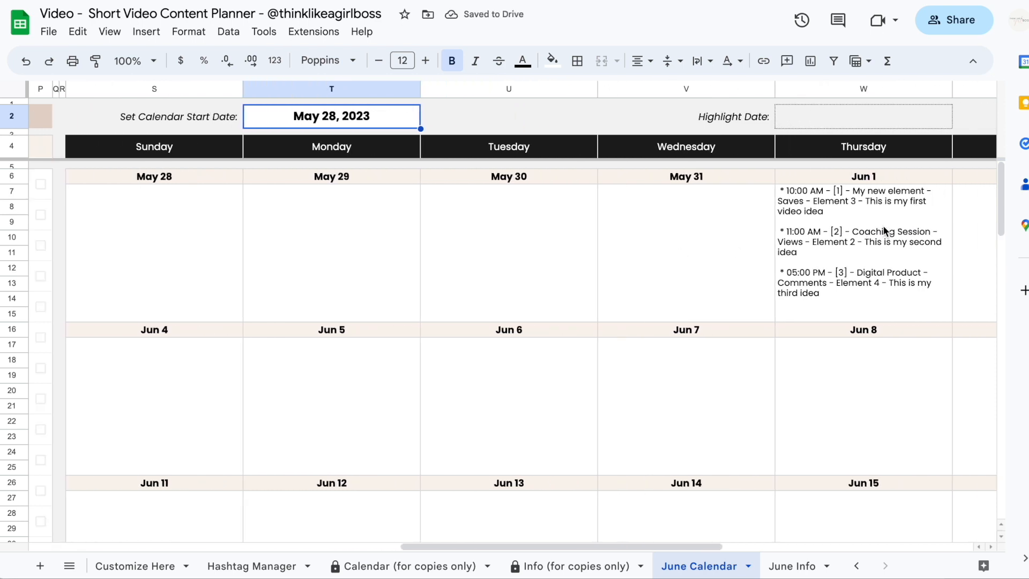
scroll(883, 225, left, 1)
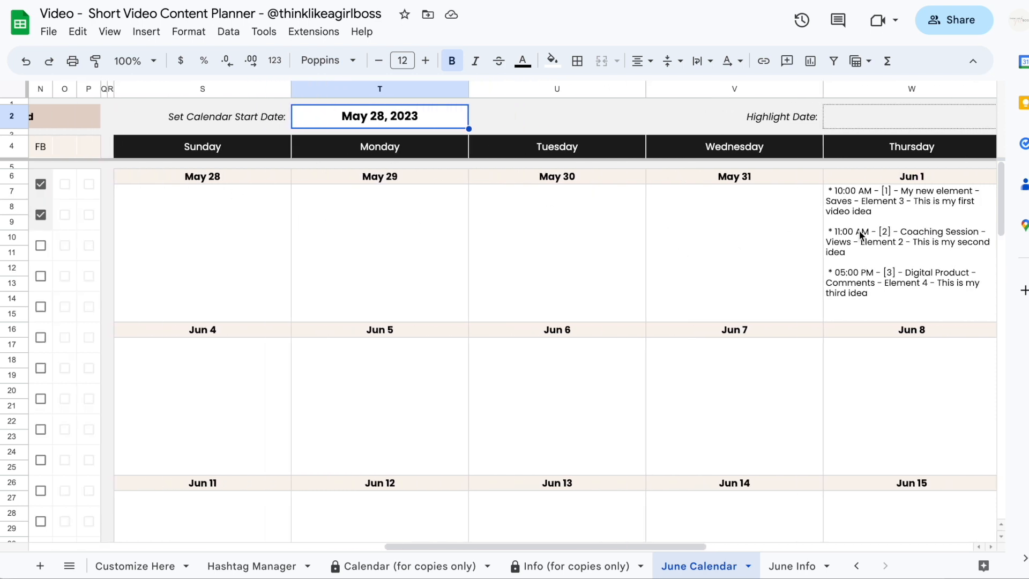
Set the calendar start date on June Calendar to Jun 9, 2023.
double_click(405, 121)
click(418, 194)
double_click(397, 123)
click(413, 255)
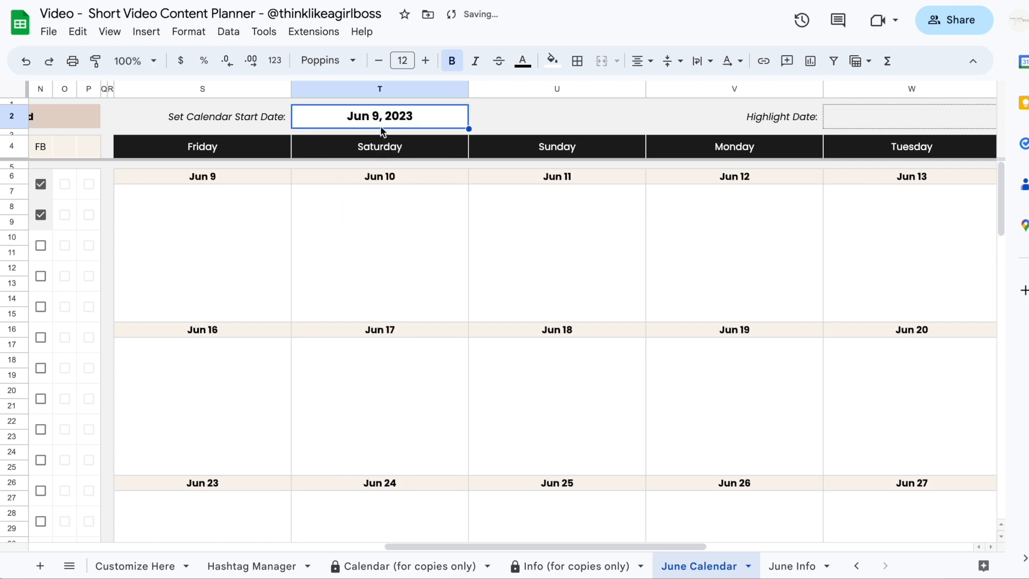
Look through the post rows on June Calendar, the blank Info template, Customize Here and the first checklist on June Info.
click(494, 567)
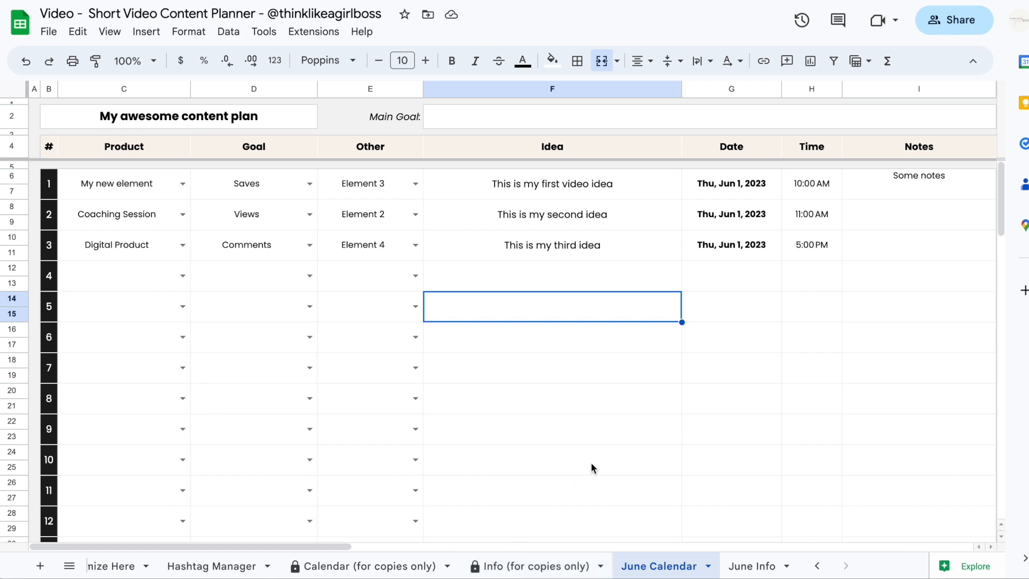
scroll(591, 464, down, 12)
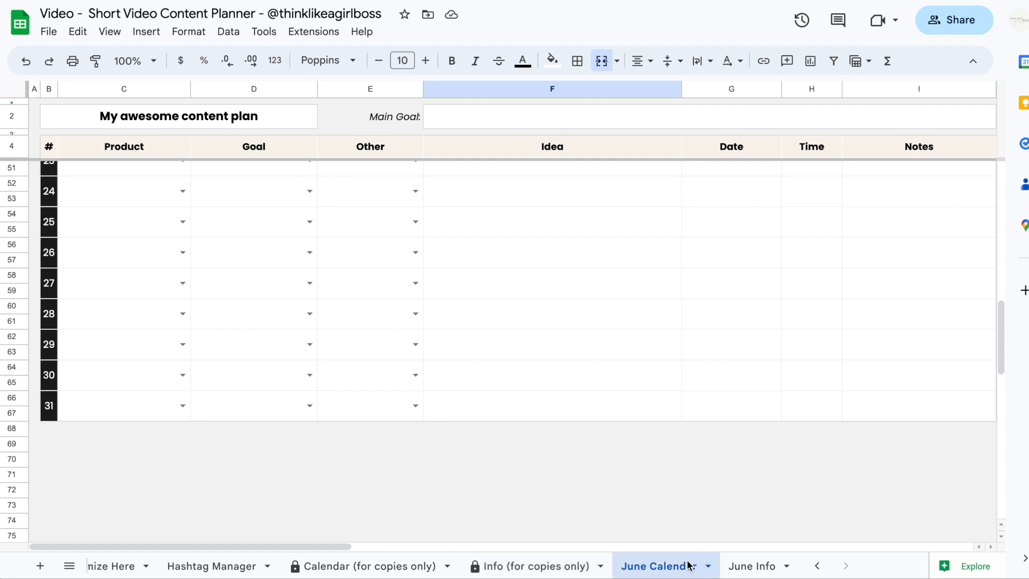
click(536, 566)
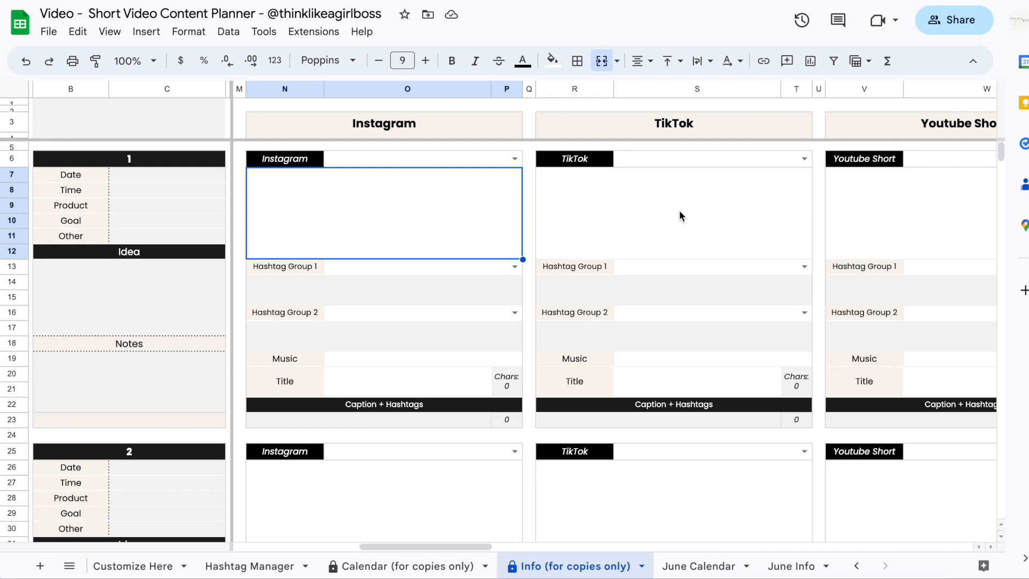
click(135, 566)
click(781, 566)
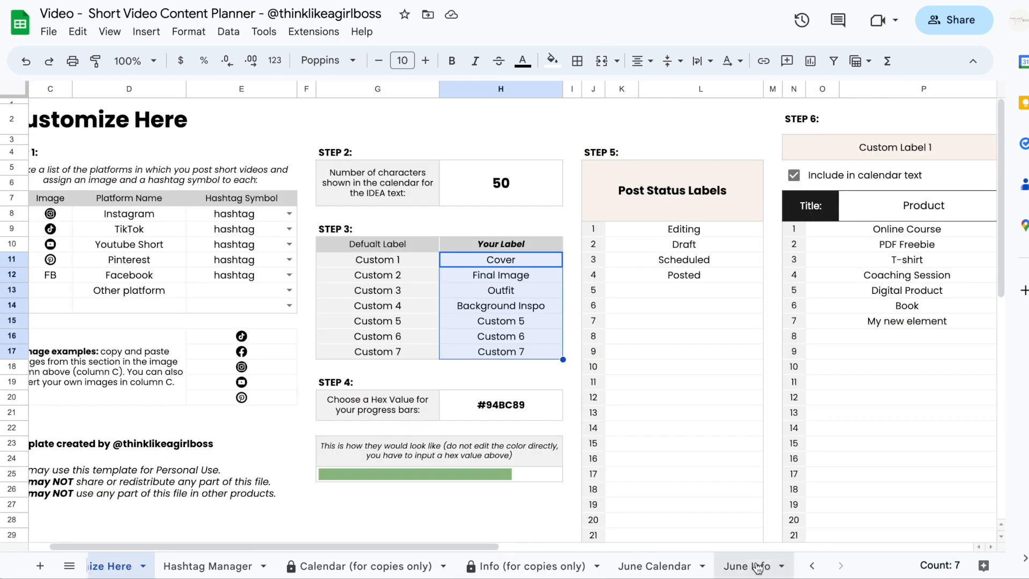
scroll(347, 371, left, 4)
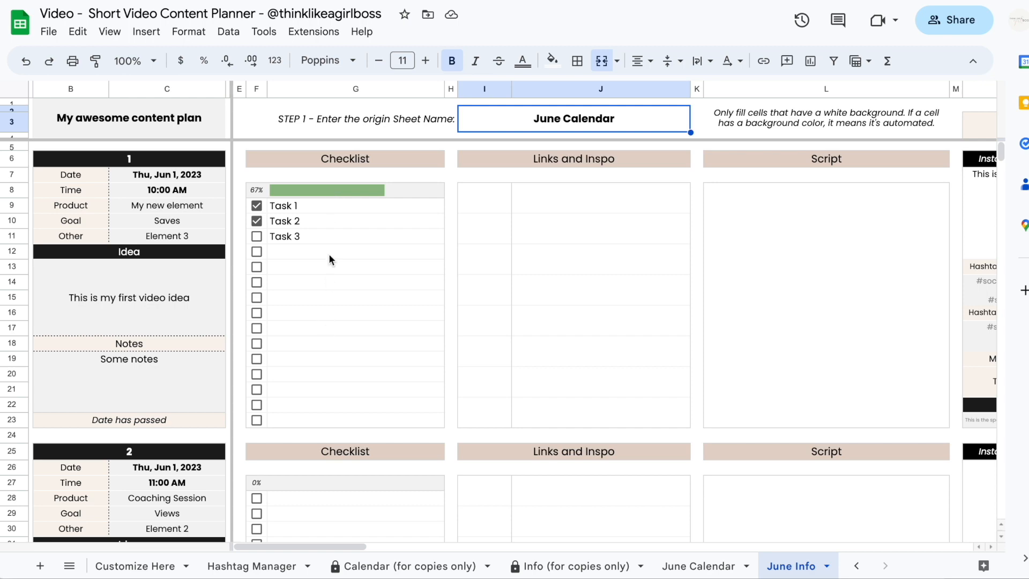
On Customize Here, pick teal #48adb8 as a custom fill color for an empty cell, copy its hex value and cancel the color change.
click(135, 566)
click(494, 411)
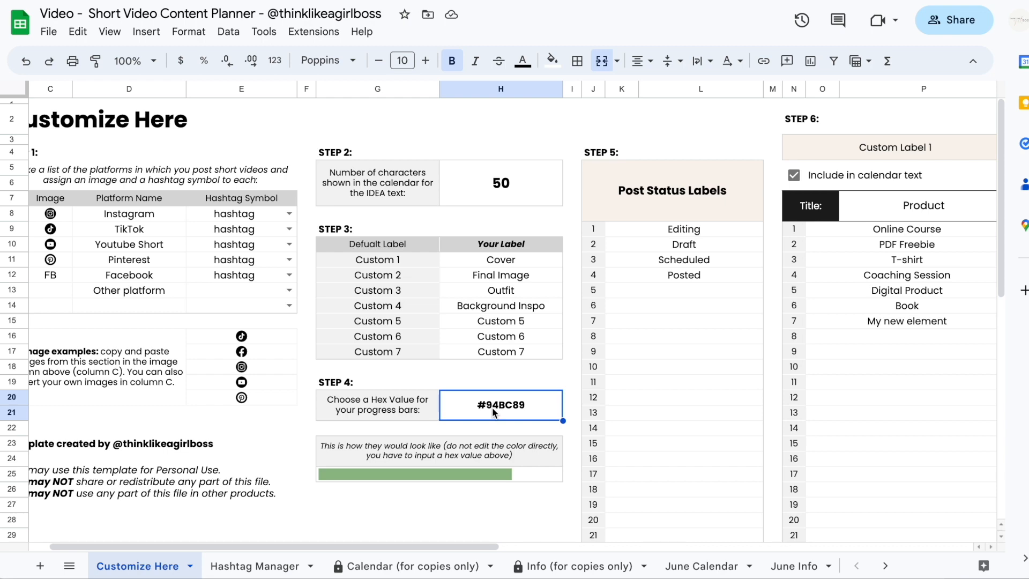
scroll(498, 423, down, 2)
click(495, 440)
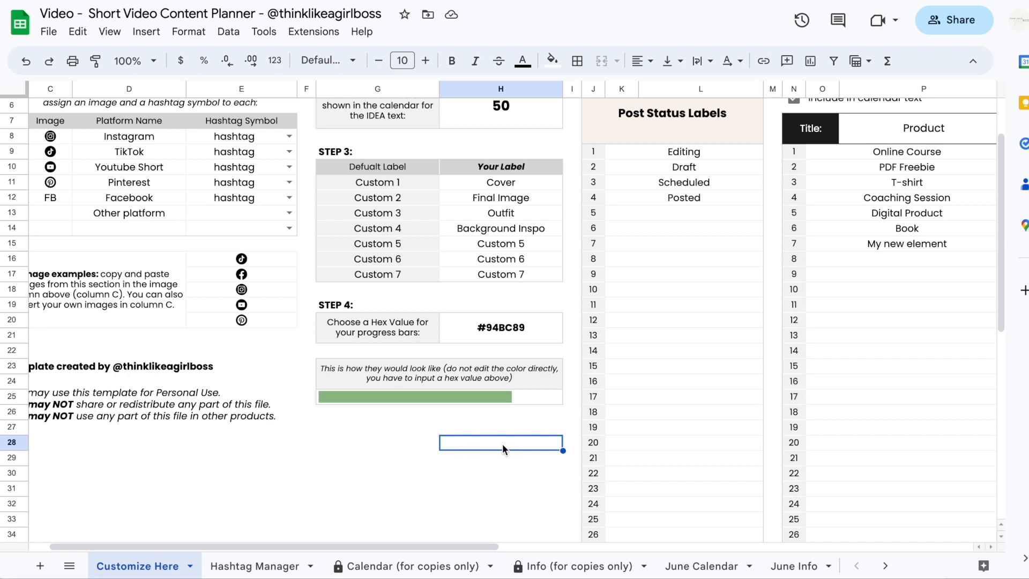
click(553, 60)
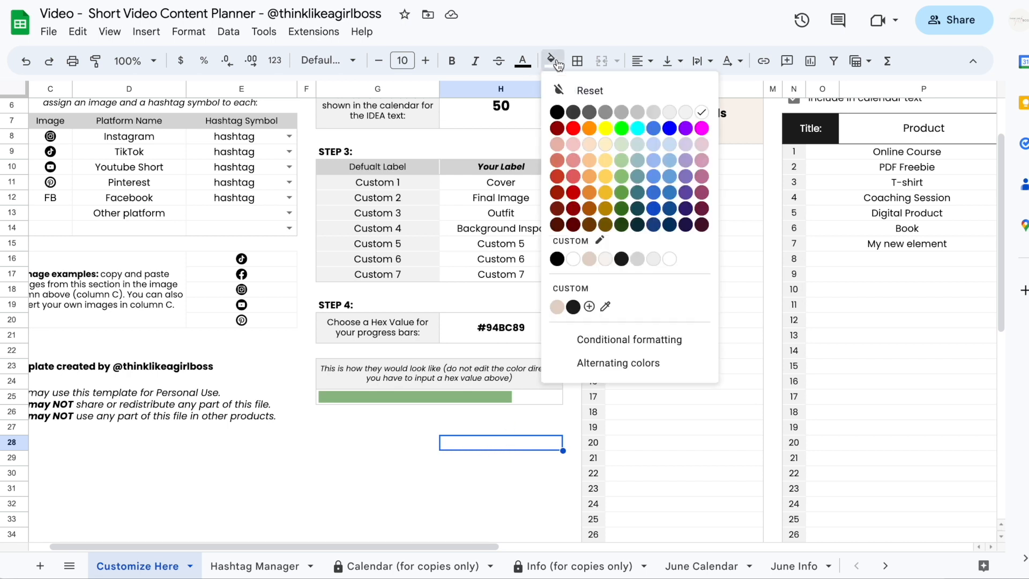
click(590, 307)
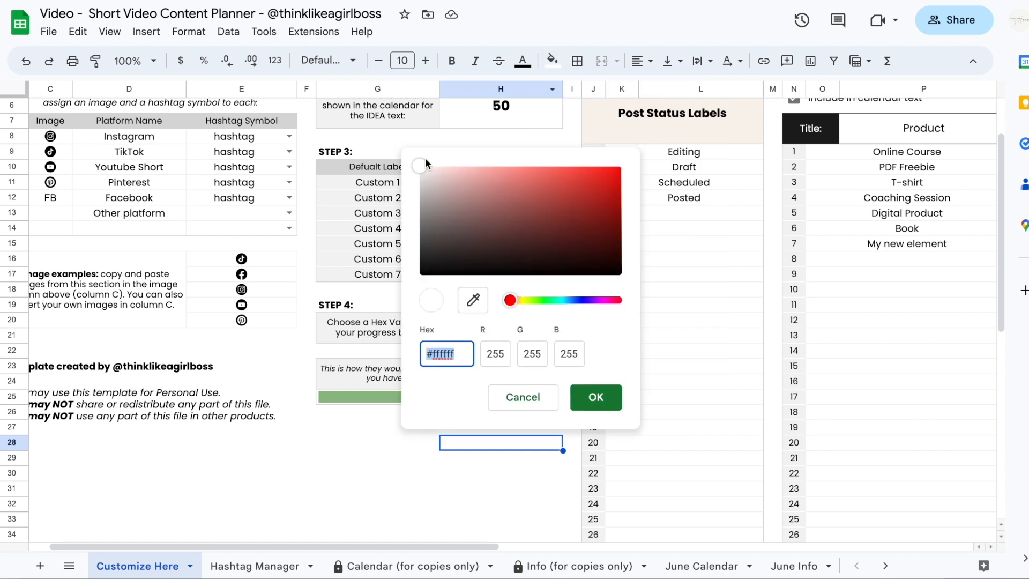
drag(422, 172, 545, 195)
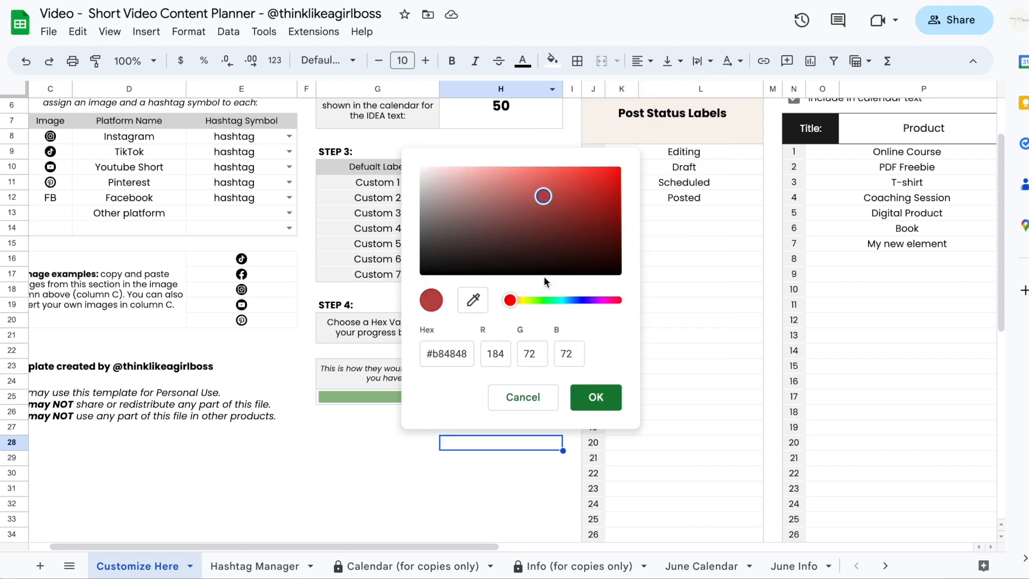
click(563, 301)
drag(467, 353, 428, 352)
key(ctrl+c)
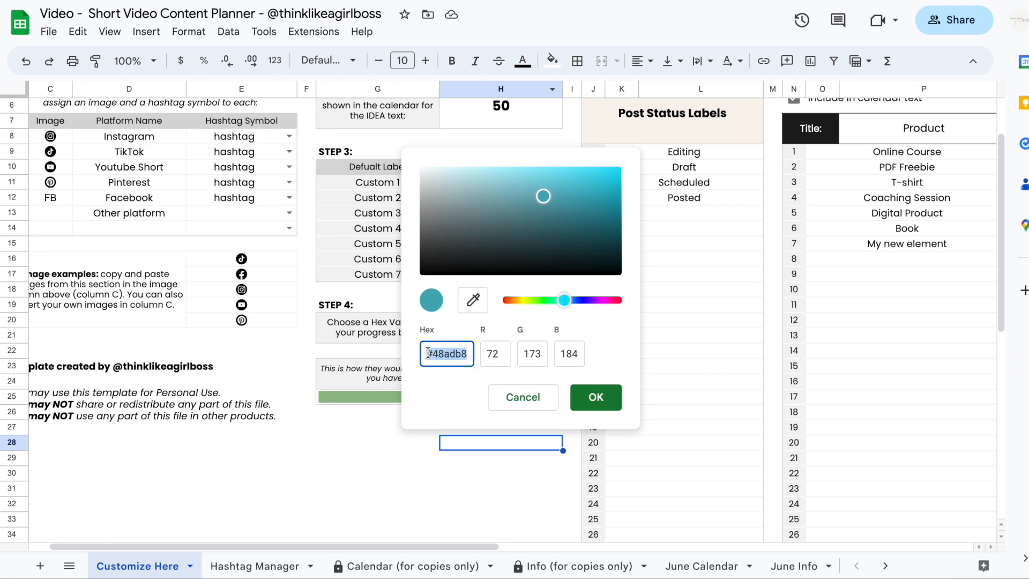
click(533, 405)
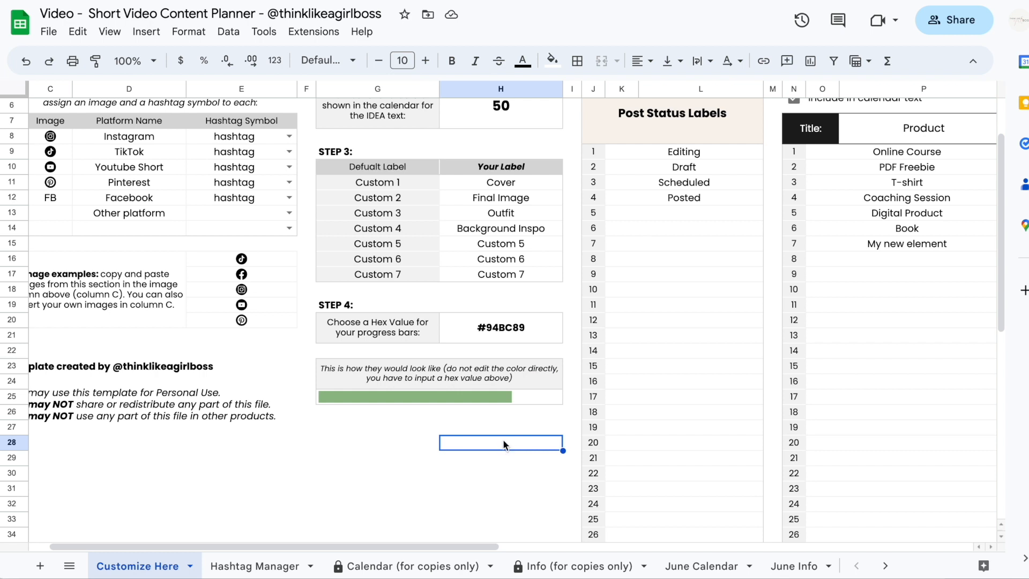
Set the progress bars' hex value on Customize Here to #48adb8 and check the checklist progress bar on June Info.
click(495, 328)
key(ctrl+v)
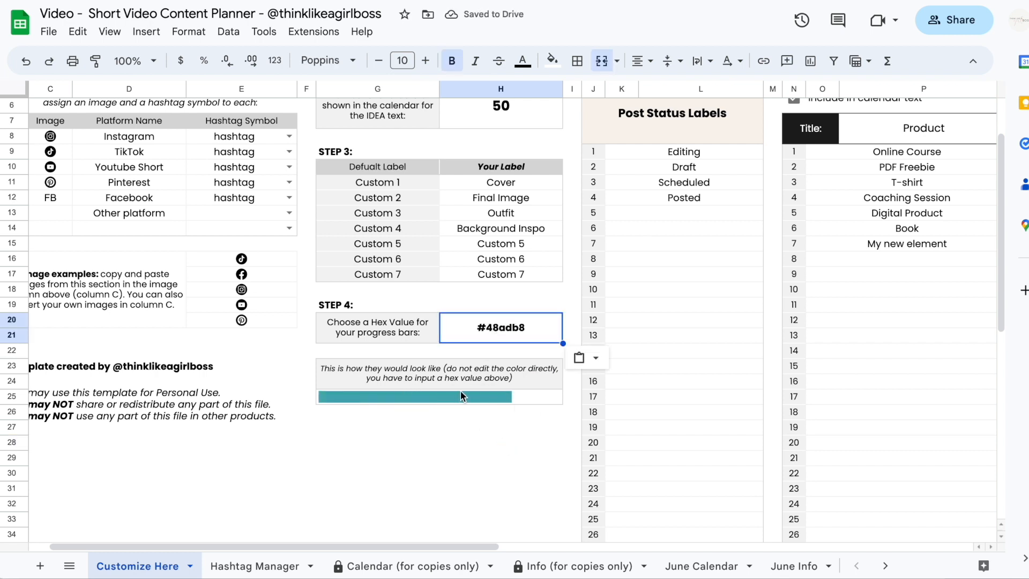
click(801, 565)
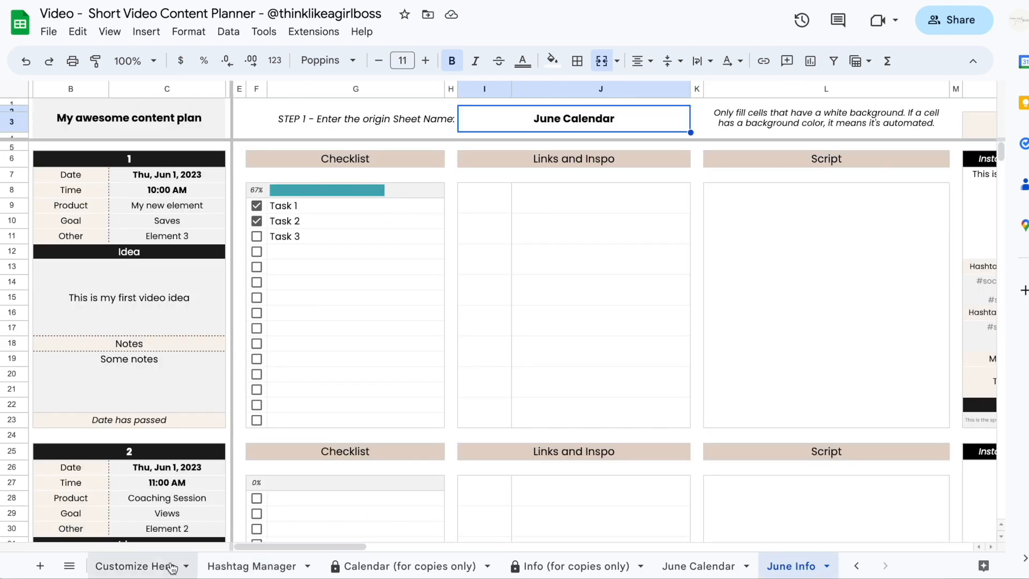
Restore the progress bars' hex value on Customize Here to #94BC89.
click(155, 566)
text(#94BC89)
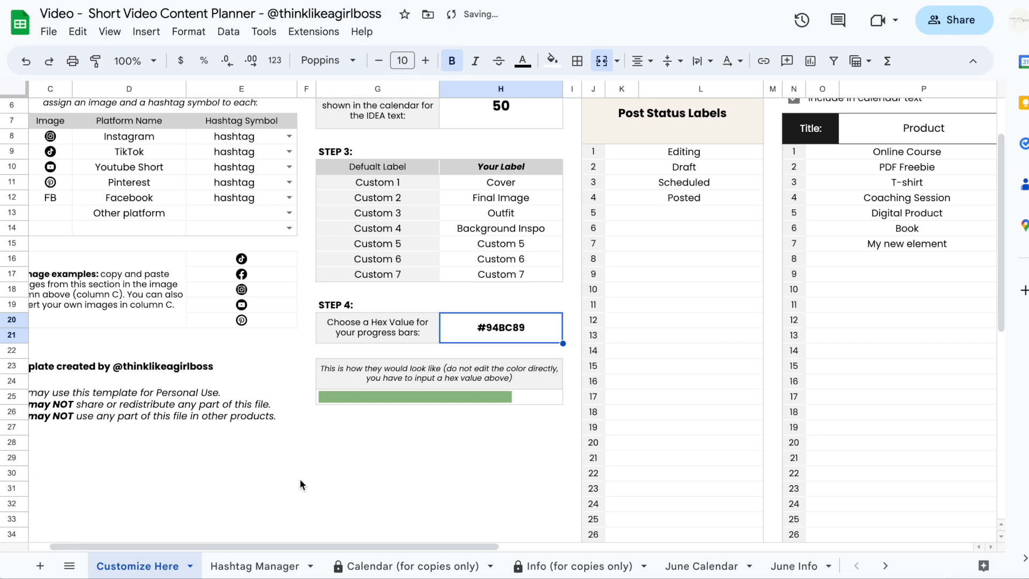
scroll(468, 185, up, 2)
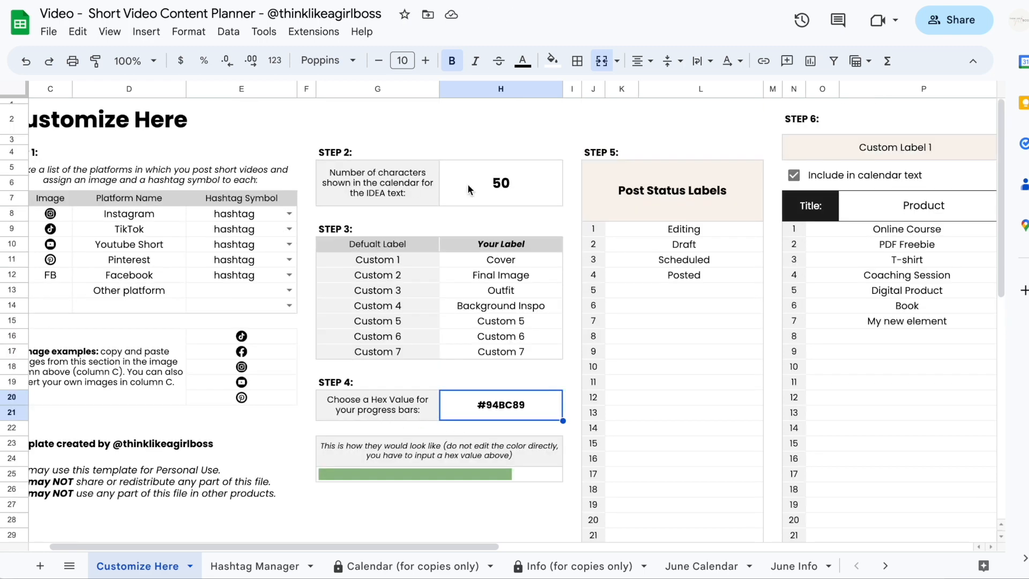
Select the idea text character limit in Step 2 and examine the Jun 1 entries on June Calendar.
click(498, 188)
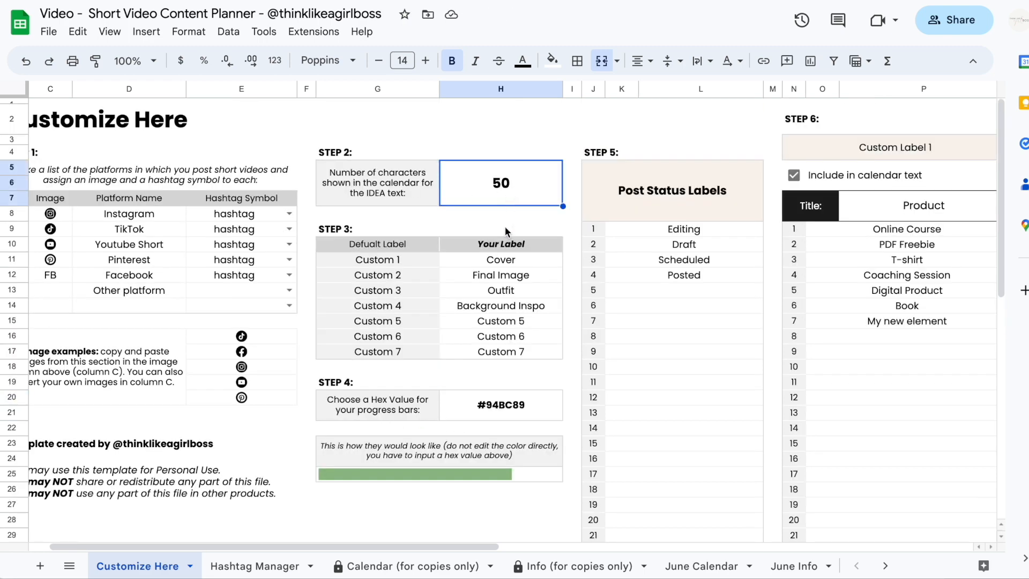
click(701, 566)
scroll(671, 381, right, 10)
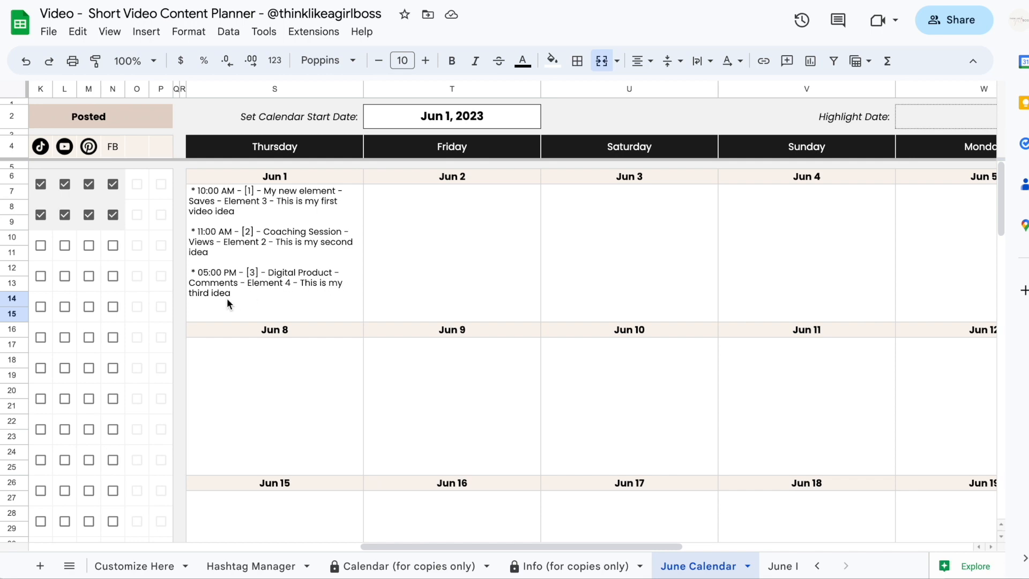
Set the number of idea text characters shown in the calendar to 5 on Customize Here and return to June Calendar.
click(133, 565)
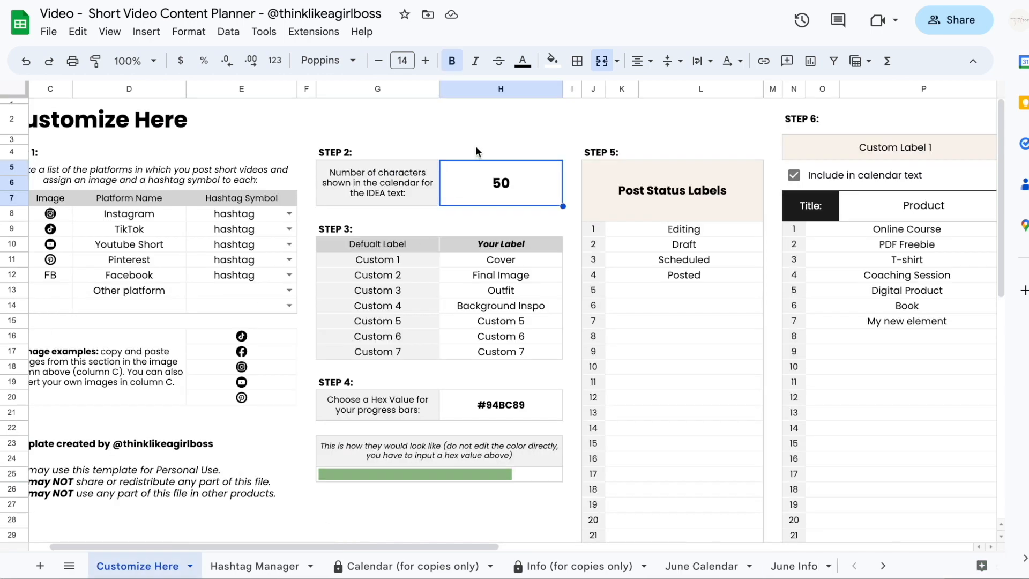
text(5)
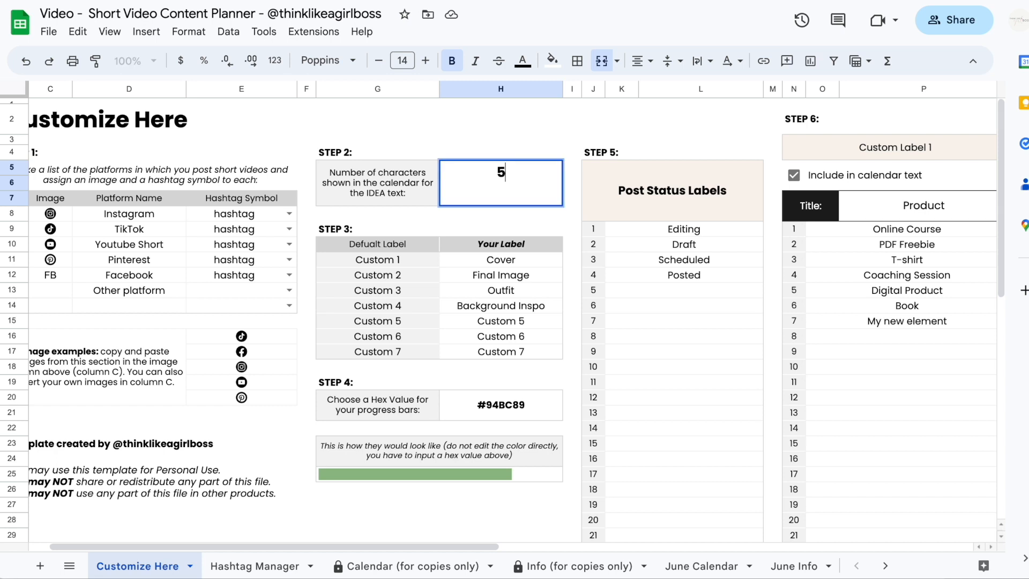
key(Return)
click(701, 566)
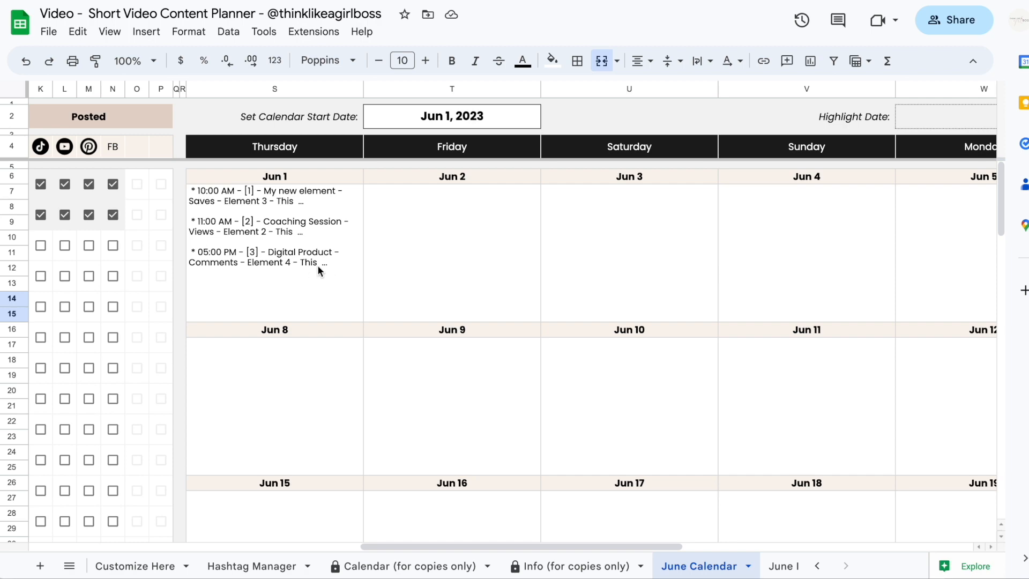
Compare the full video ideas in the post rows with the Jun 1 entries in the June calendar grid.
scroll(300, 242, left, 10)
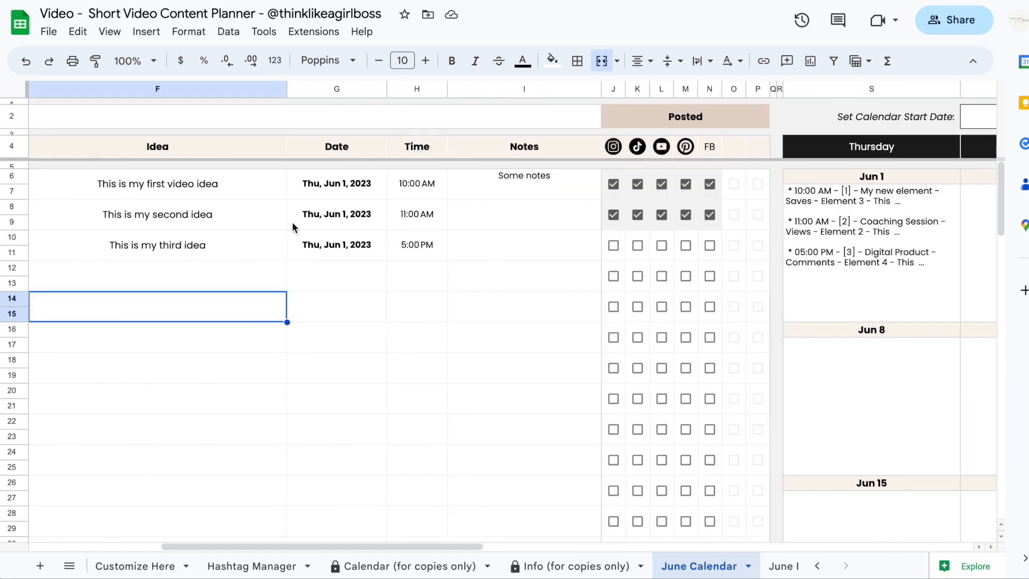
click(220, 177)
scroll(236, 185, left, 3)
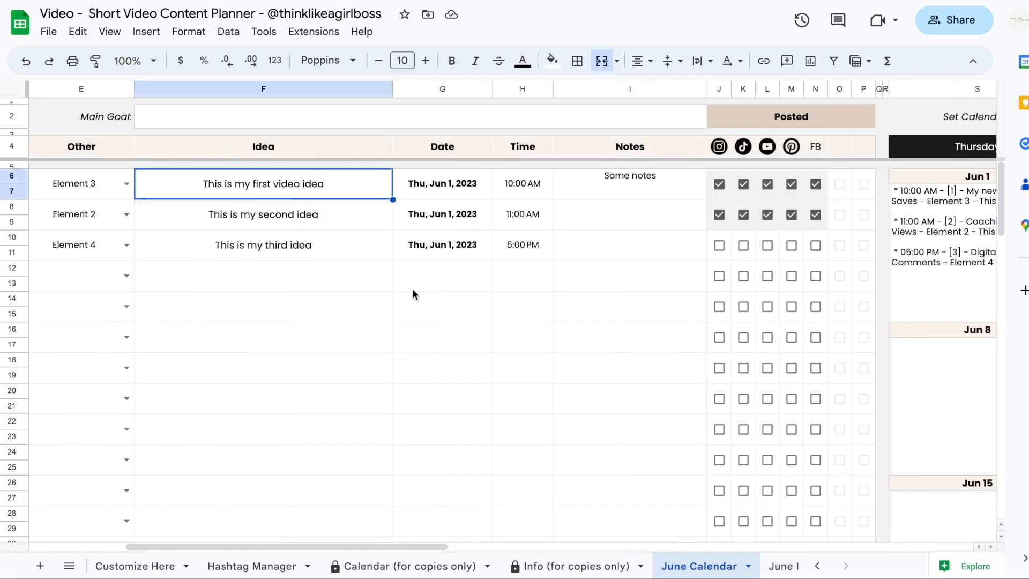
scroll(519, 279, right, 10)
scroll(559, 284, left, 6)
Set the number of idea text characters shown in the calendar to 5000 on Customize Here and return to June Calendar.
click(137, 566)
text(5000)
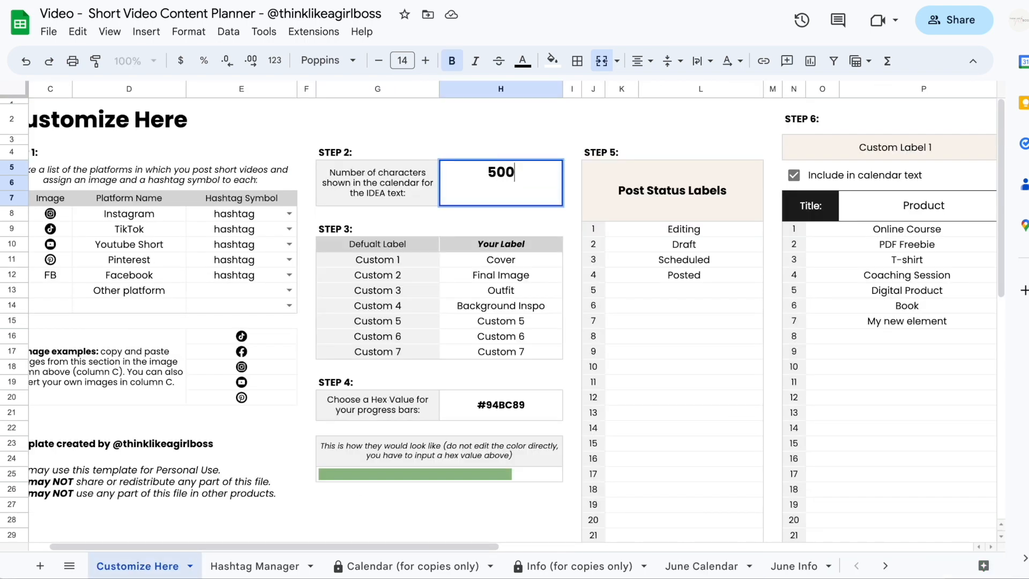
key(Return)
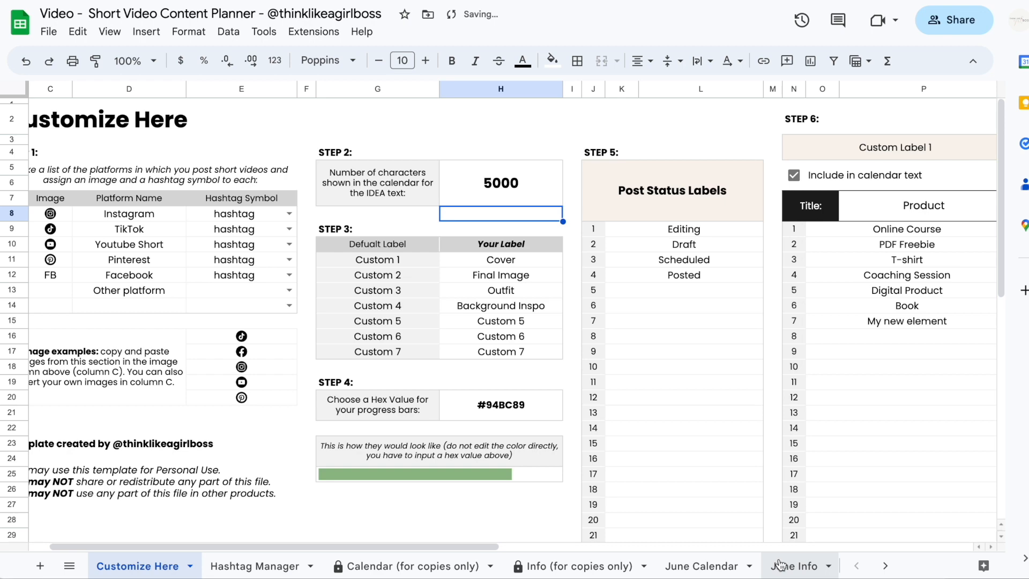
click(722, 568)
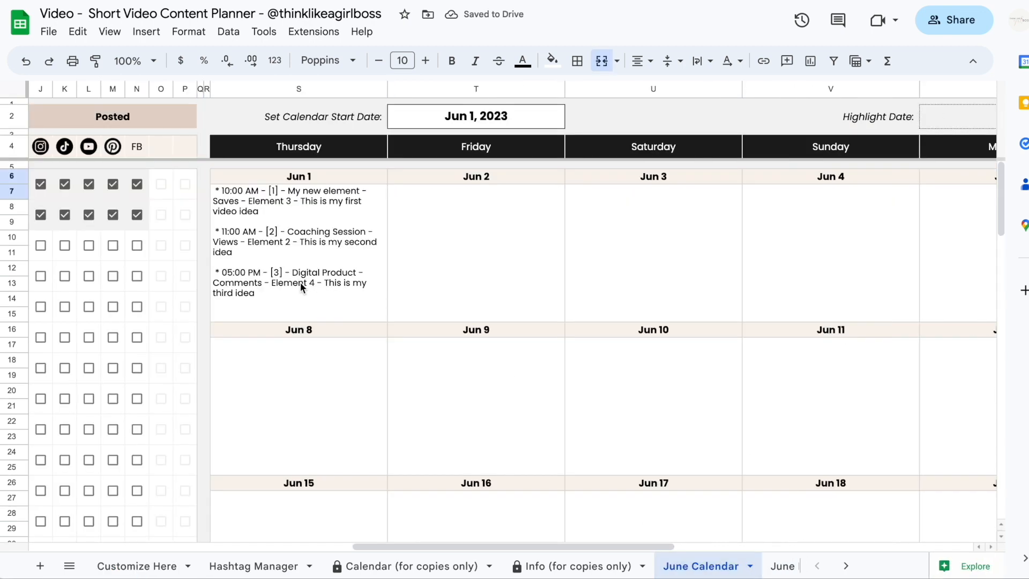
Review the Jun 1 calendar entries and select the first post's Product, Goal, Other and Idea cells for comparison.
scroll(488, 213, left, 2)
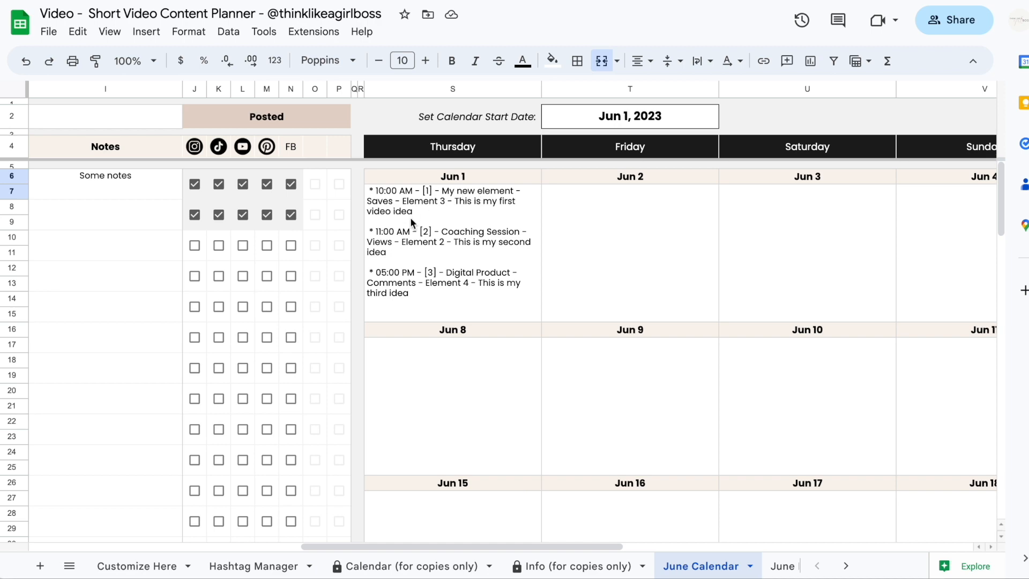
scroll(417, 210, left, 10)
drag(145, 197, 458, 189)
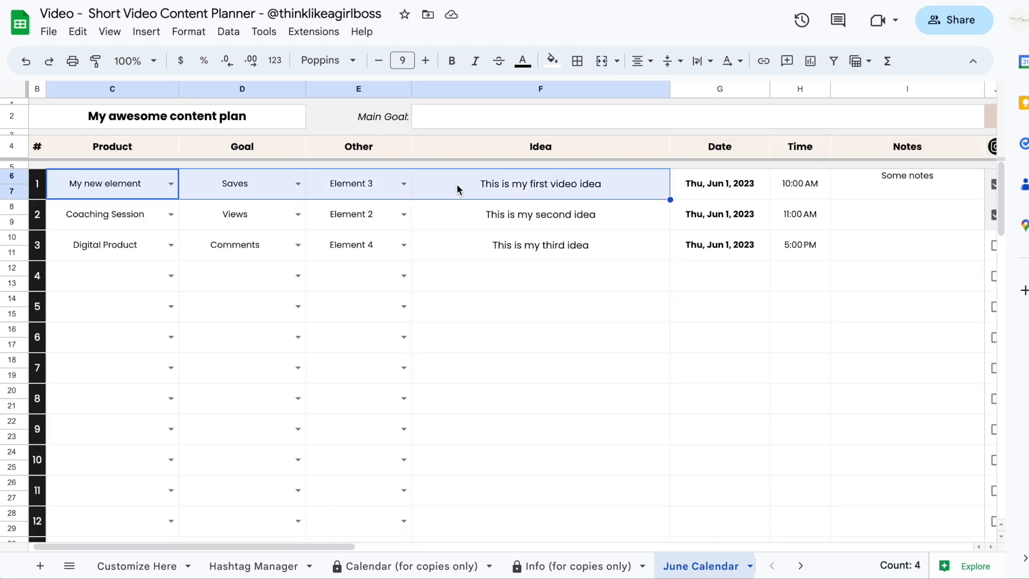
Compare the full Jun 1 calendar entries with the first post's idea in the June Calendar table.
scroll(457, 189, right, 10)
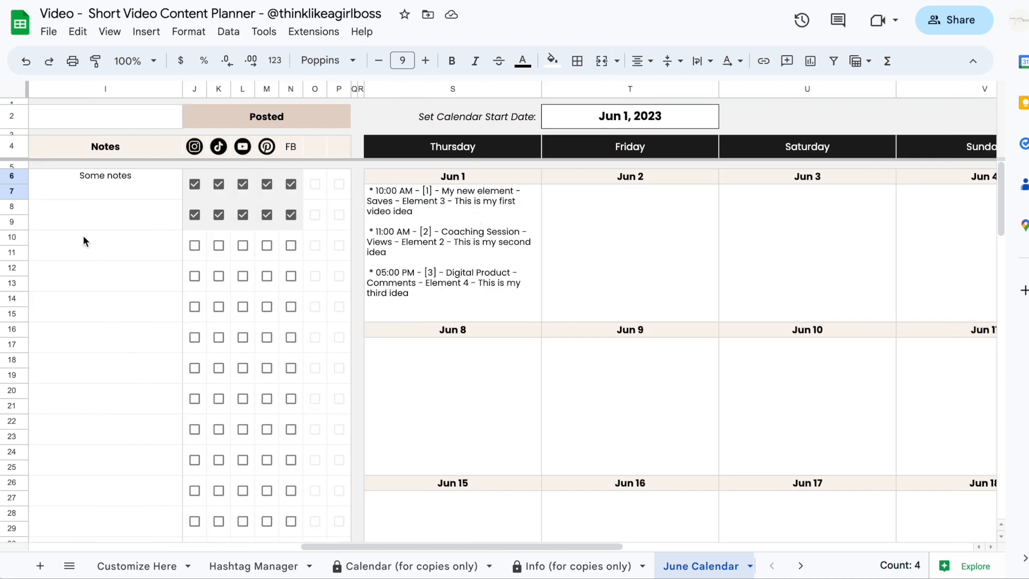
scroll(92, 236, left, 5)
click(221, 184)
scroll(241, 189, left, 2)
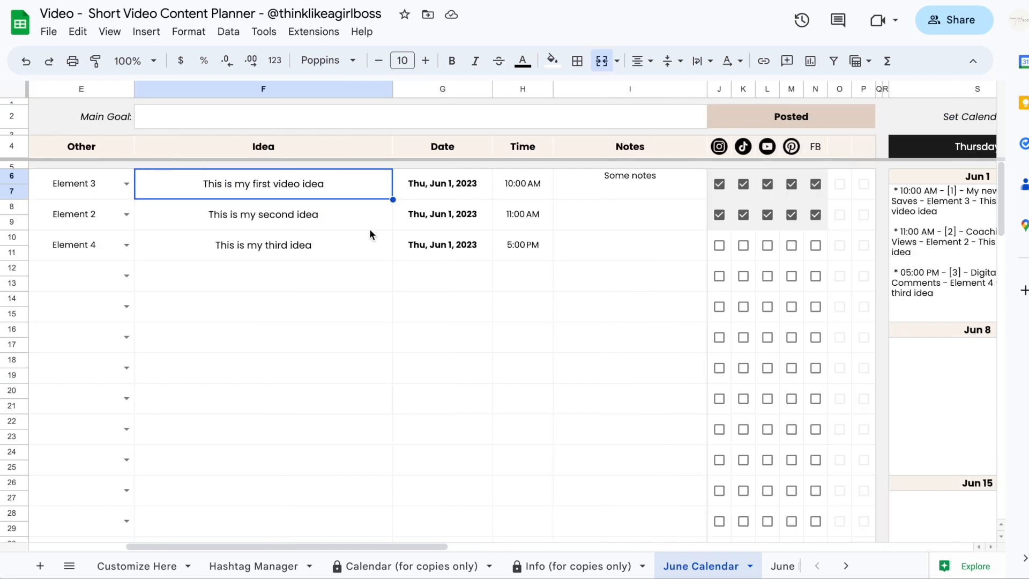
On Customize Here, turn off Include in calendar text for Custom Labels 1, 2 and 3.
click(137, 566)
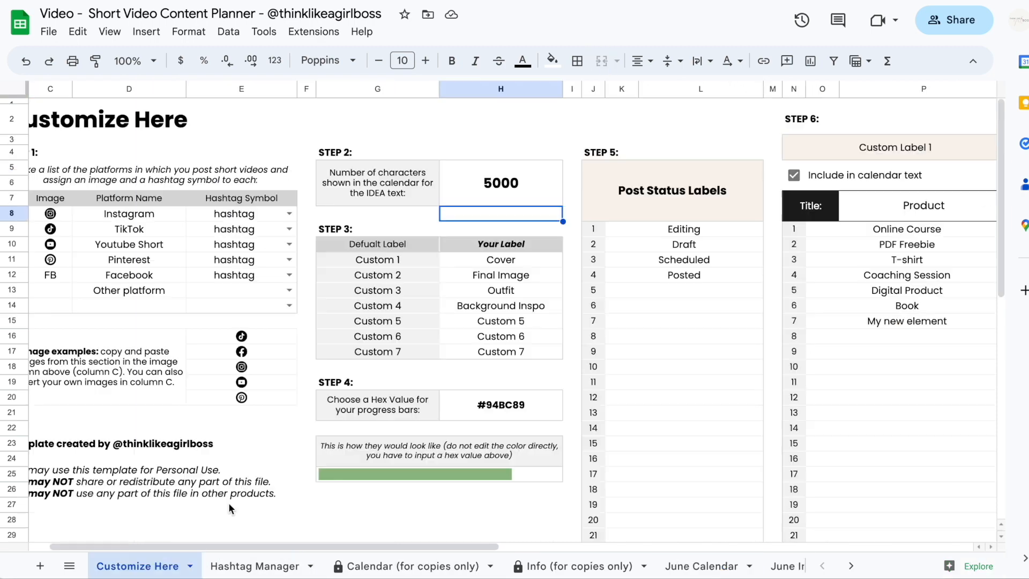
scroll(584, 410, right, 10)
scroll(585, 411, right, 1)
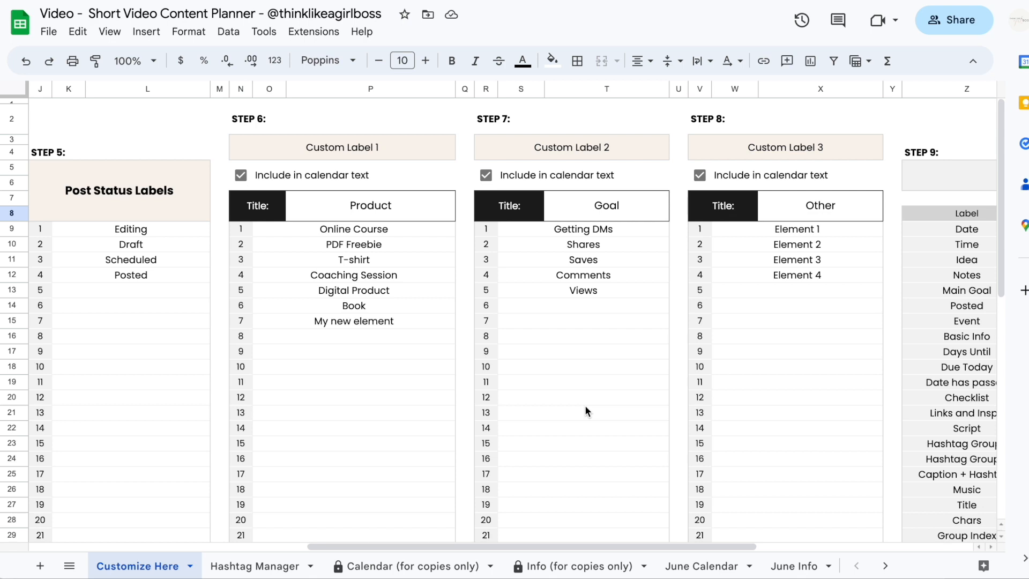
click(240, 175)
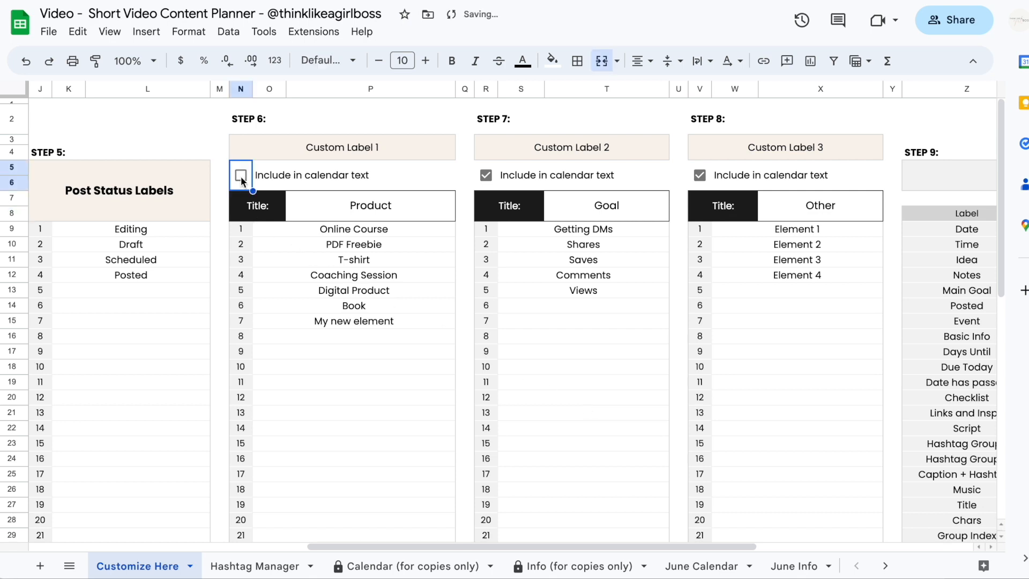
click(485, 176)
click(699, 175)
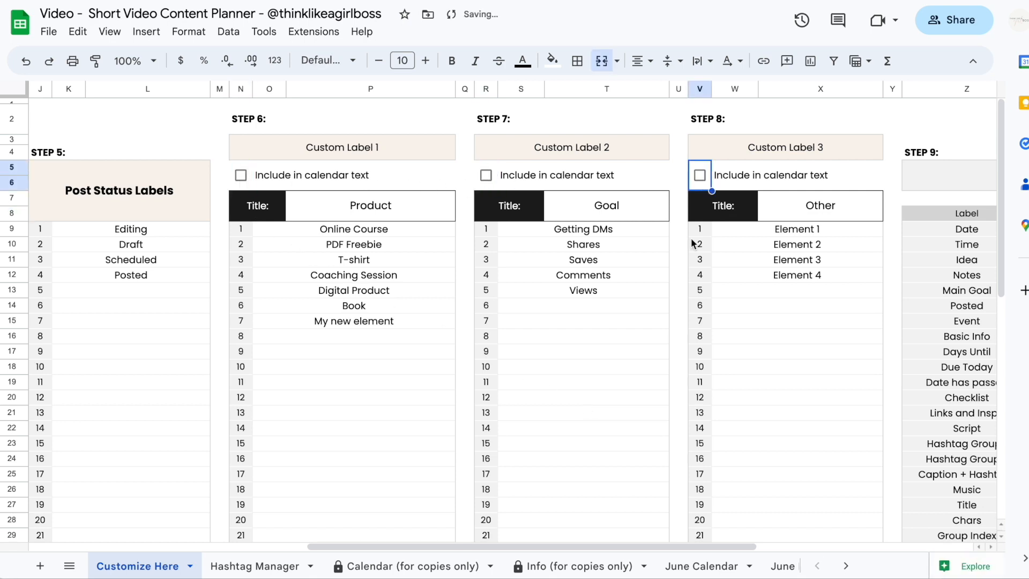
Check the Jun 1 entries on June Calendar and select the first post's Product, Goal and Other cells for comparison.
click(707, 566)
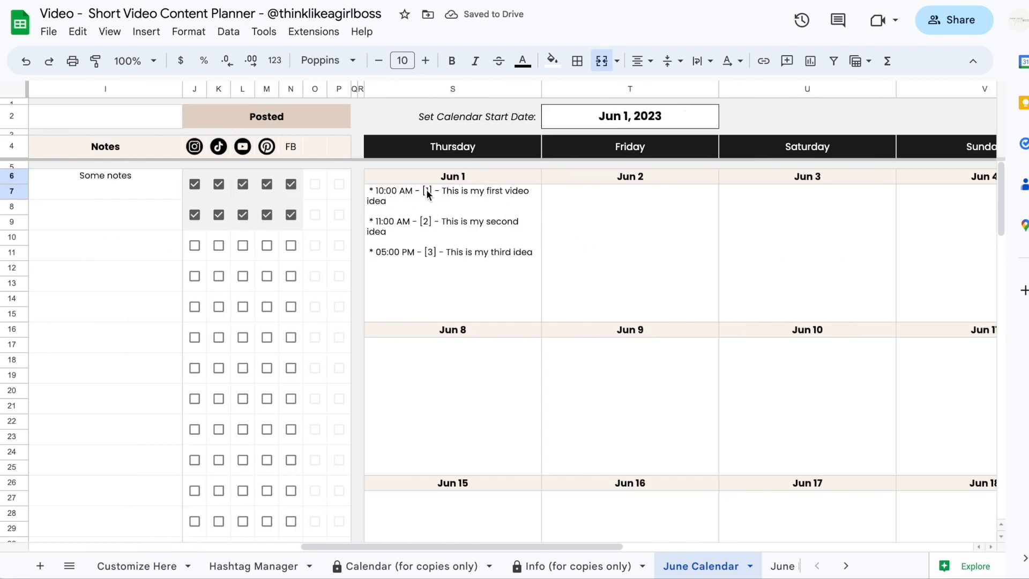
scroll(441, 215, left, 15)
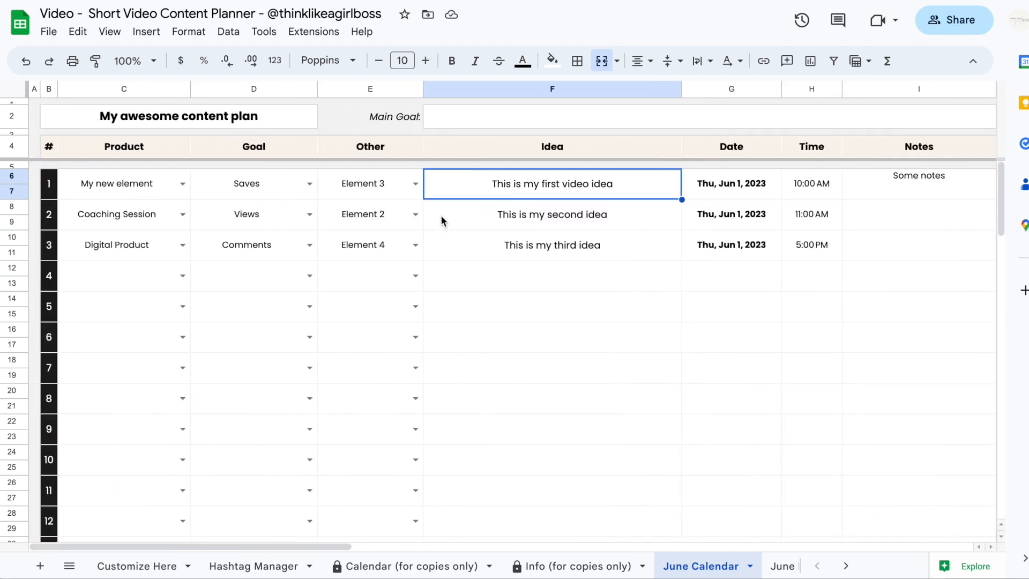
drag(165, 184, 343, 185)
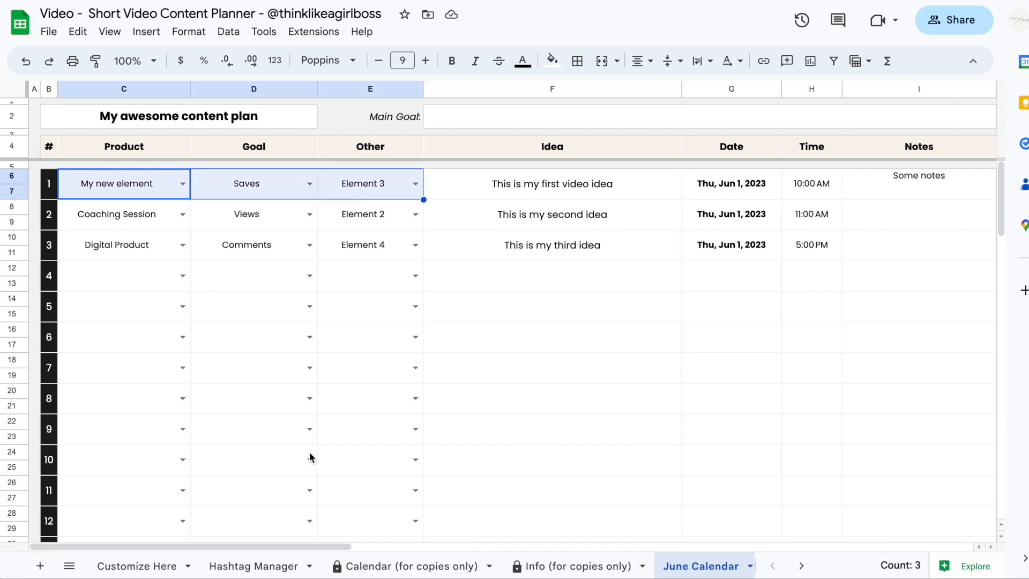
Turn Include in calendar text back on for all three custom labels on Customize Here.
click(138, 565)
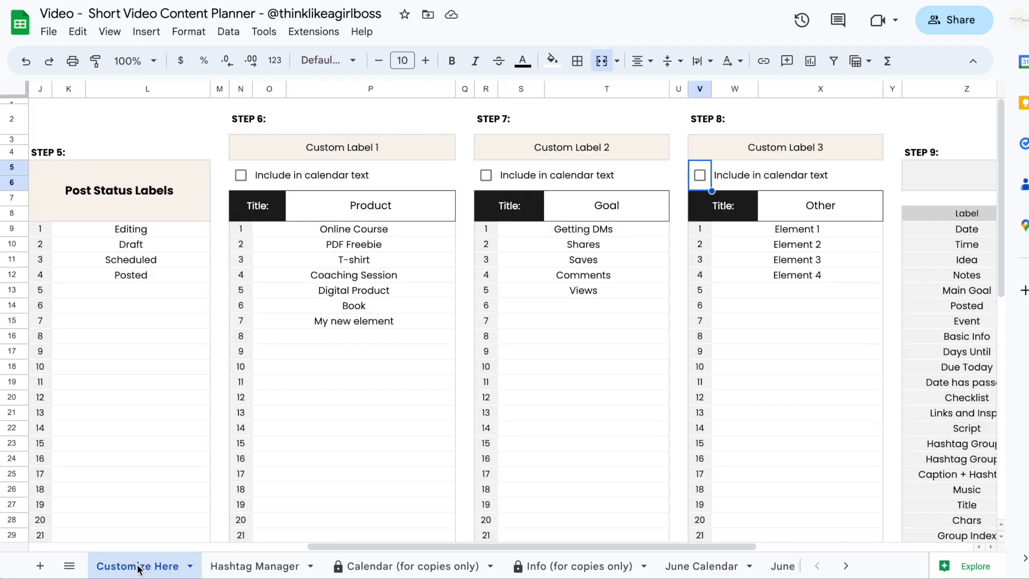
click(241, 175)
click(486, 175)
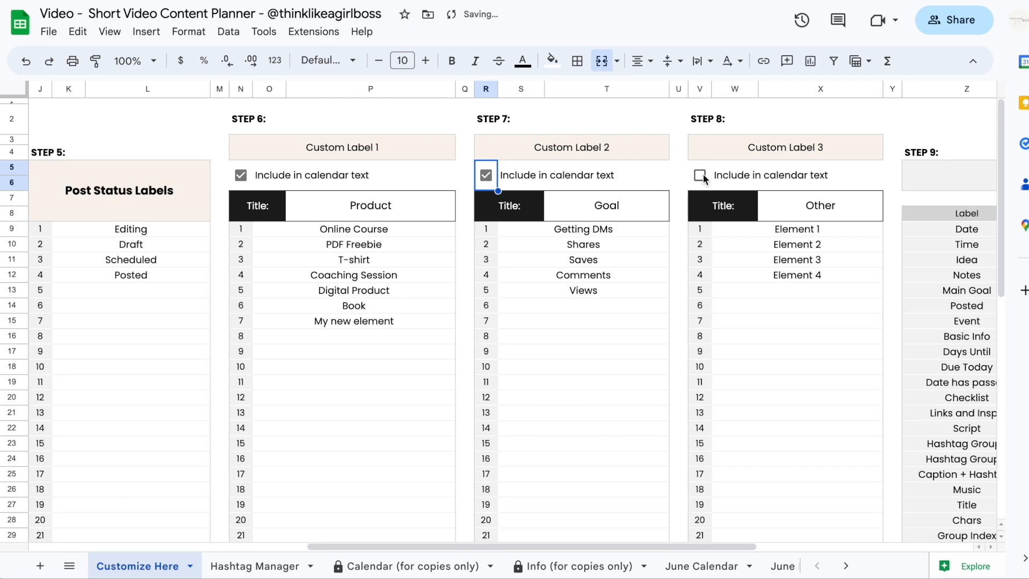
click(700, 175)
scroll(590, 351, left, 5)
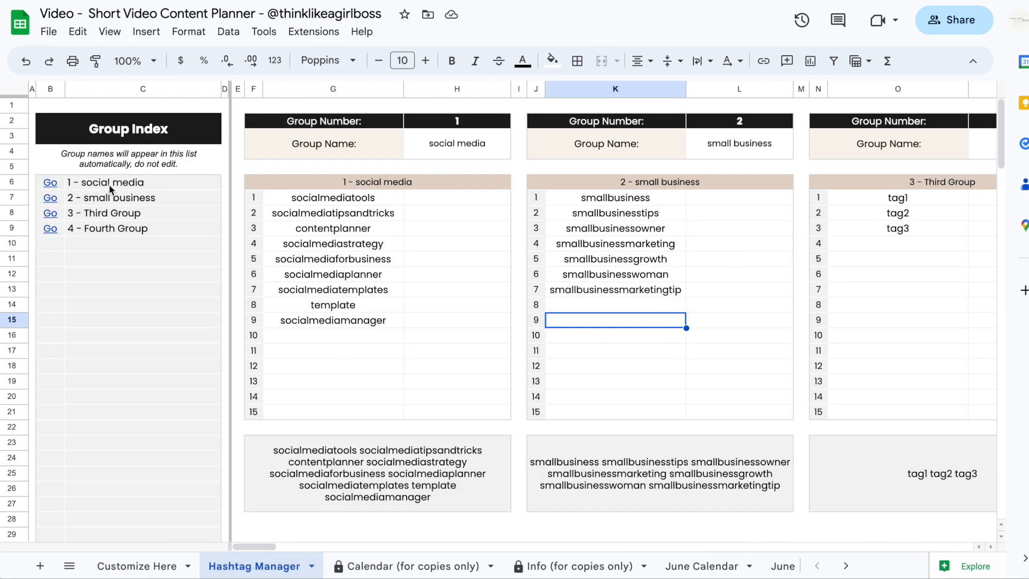
On Hashtag Manager, enter "first element" as the first hashtag of group 5 and name the group "title".
scroll(443, 343, down, 5)
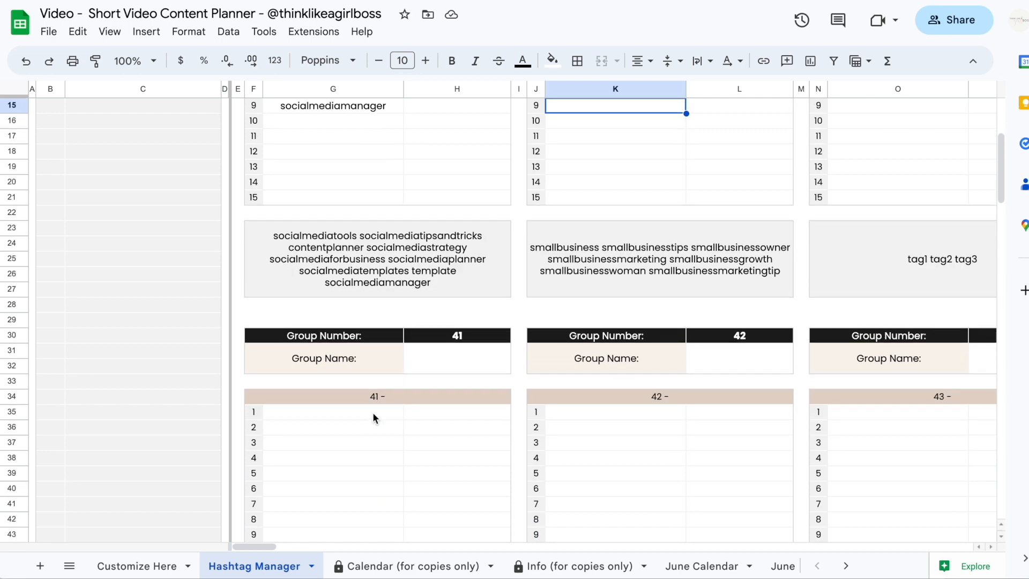
scroll(372, 412, up, 5)
scroll(372, 412, right, 8)
scroll(371, 413, right, 3)
click(296, 198)
scroll(297, 198, left, 3)
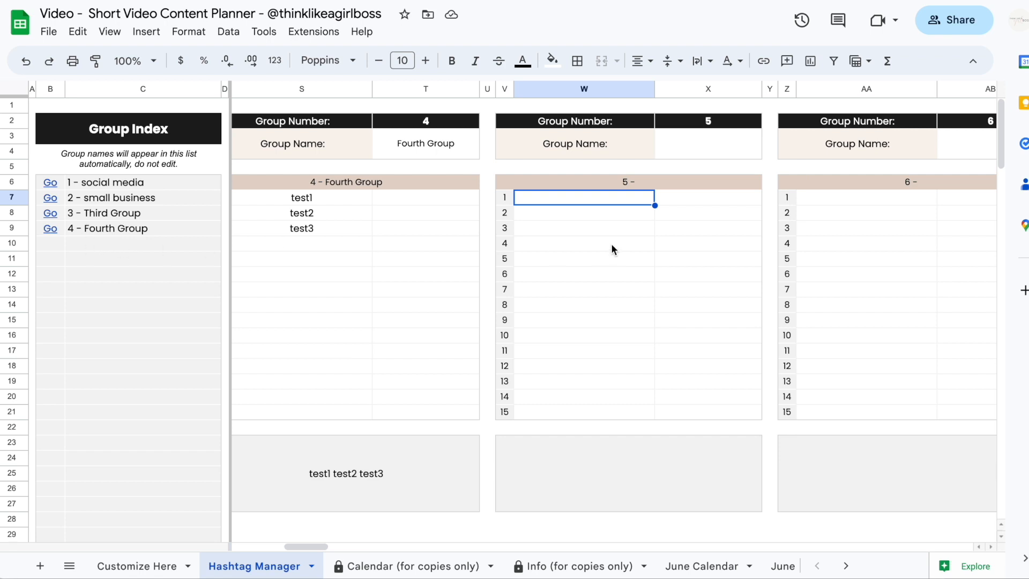
text(first element)
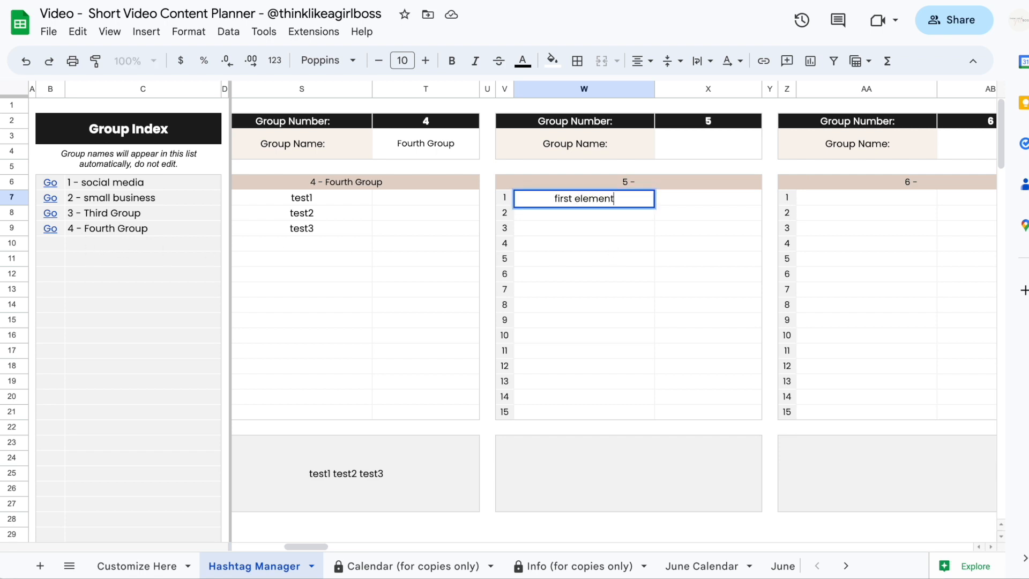
key(Return)
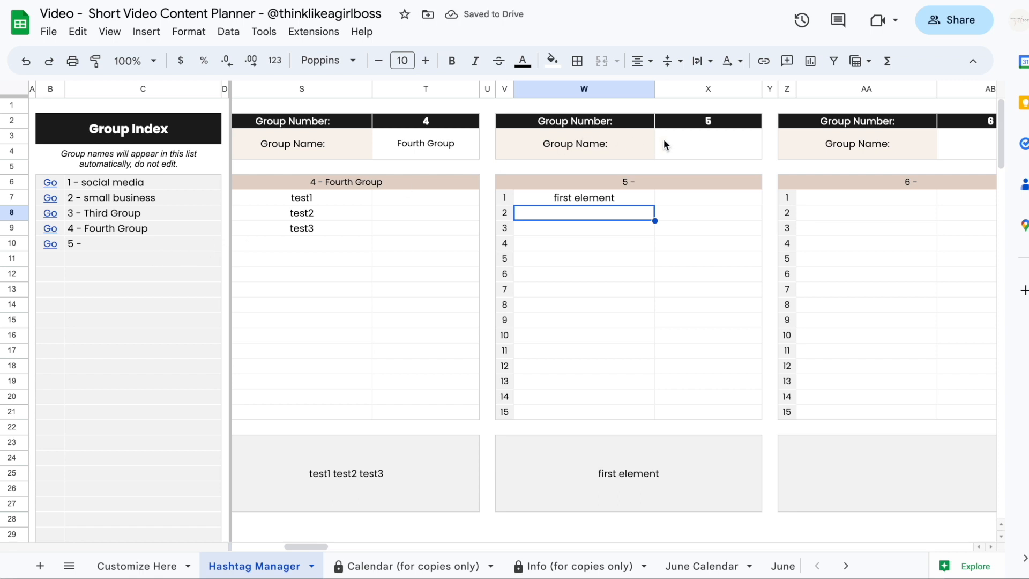
click(681, 143)
text(title)
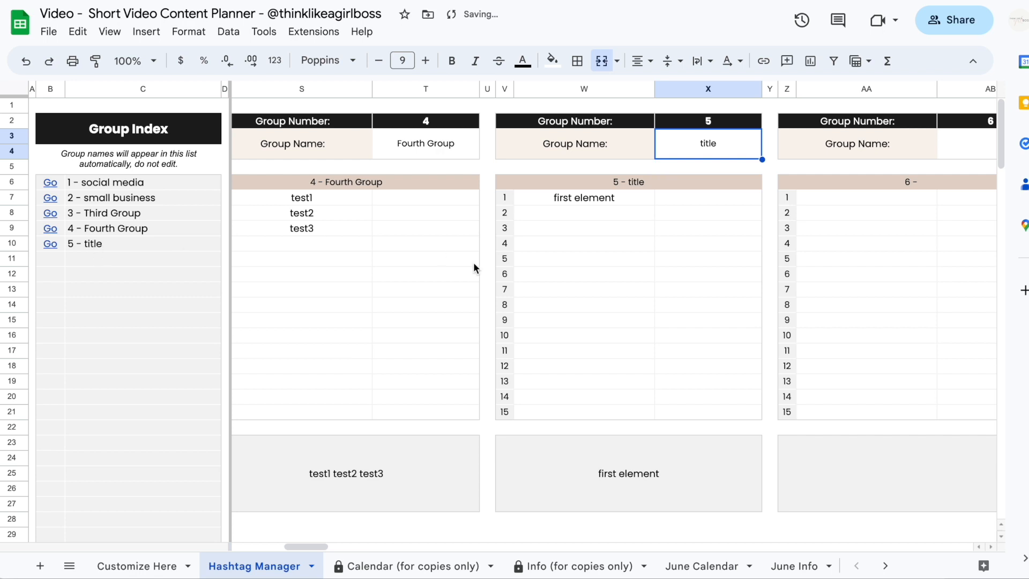
Name hashtag group 6 "title 2" and enter "element" as its first hashtag.
scroll(473, 262, right, 4)
click(674, 153)
text(title 2)
key(Return)
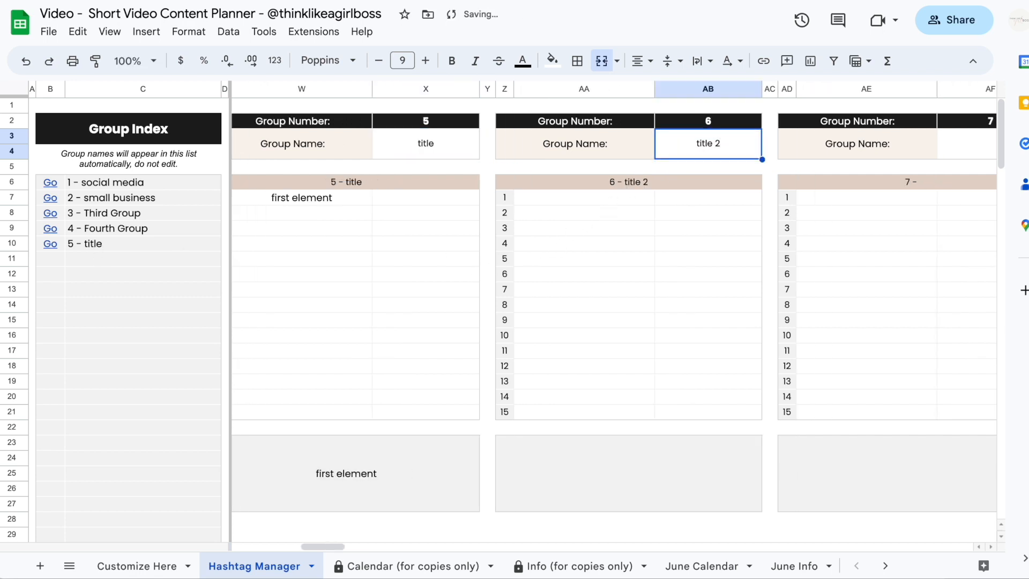
click(580, 203)
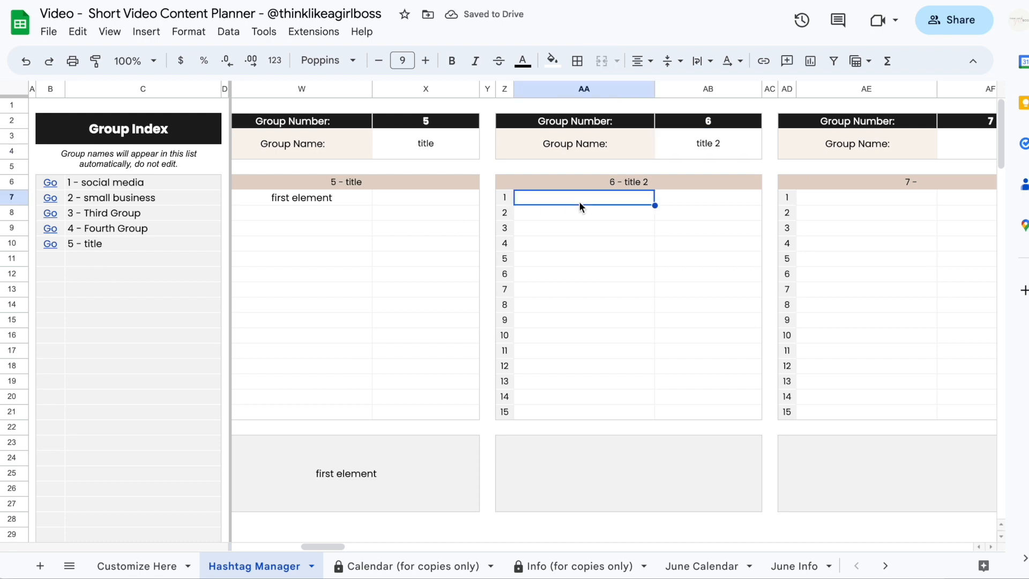
text(element)
key(Return)
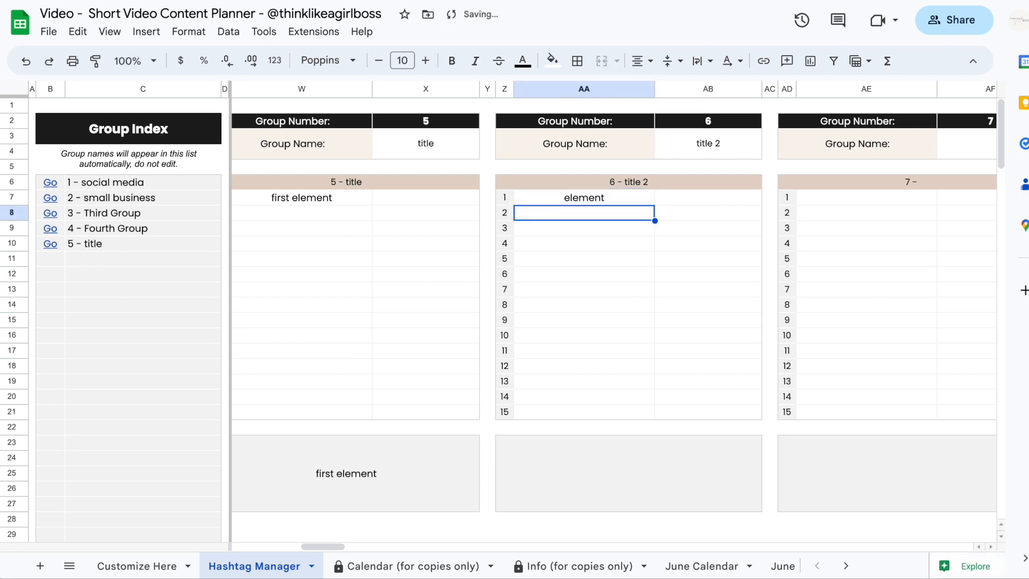
click(301, 227)
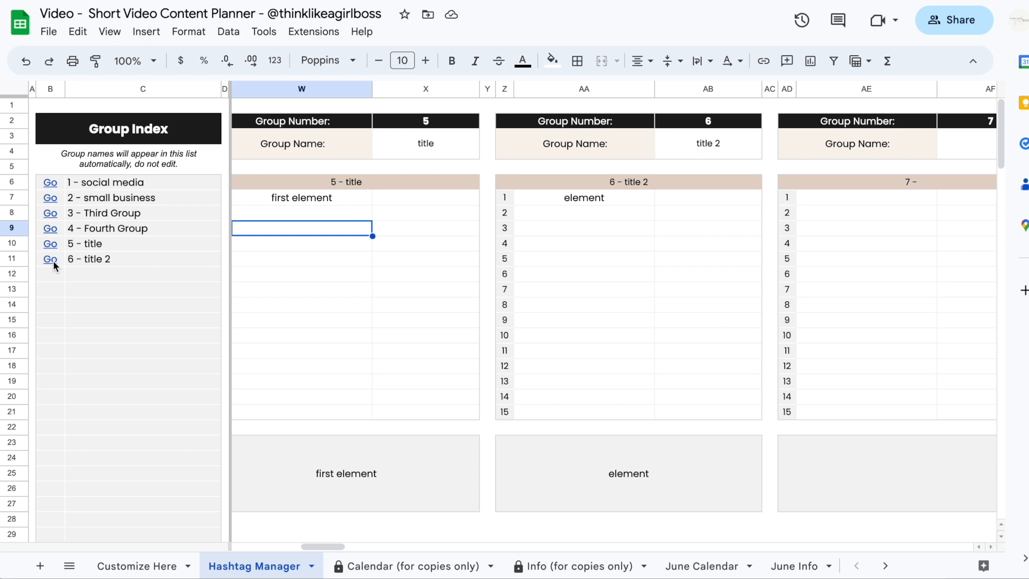
Follow the Group Index links to group 6, title 2, and to group 1, social media.
click(53, 260)
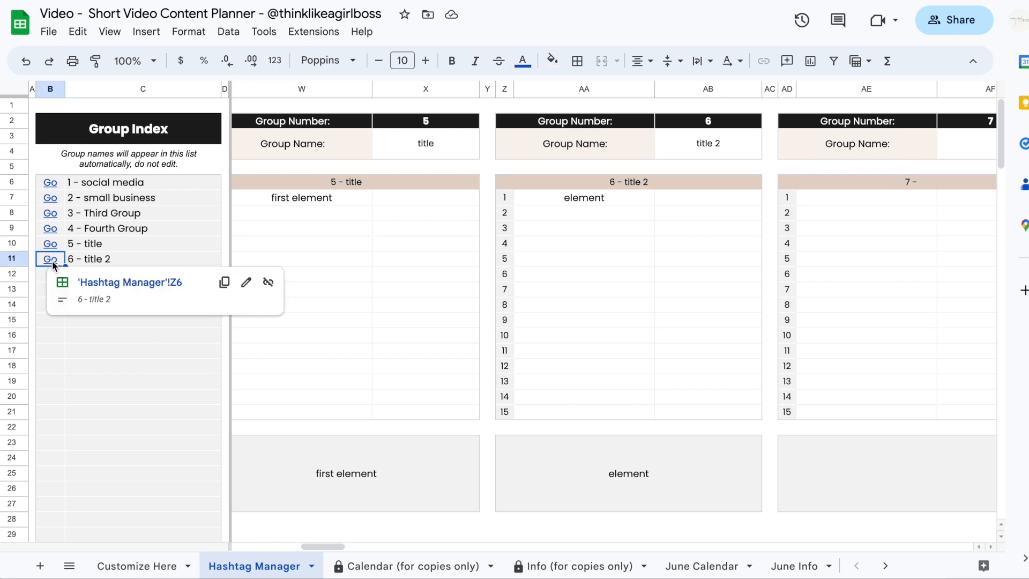
click(107, 282)
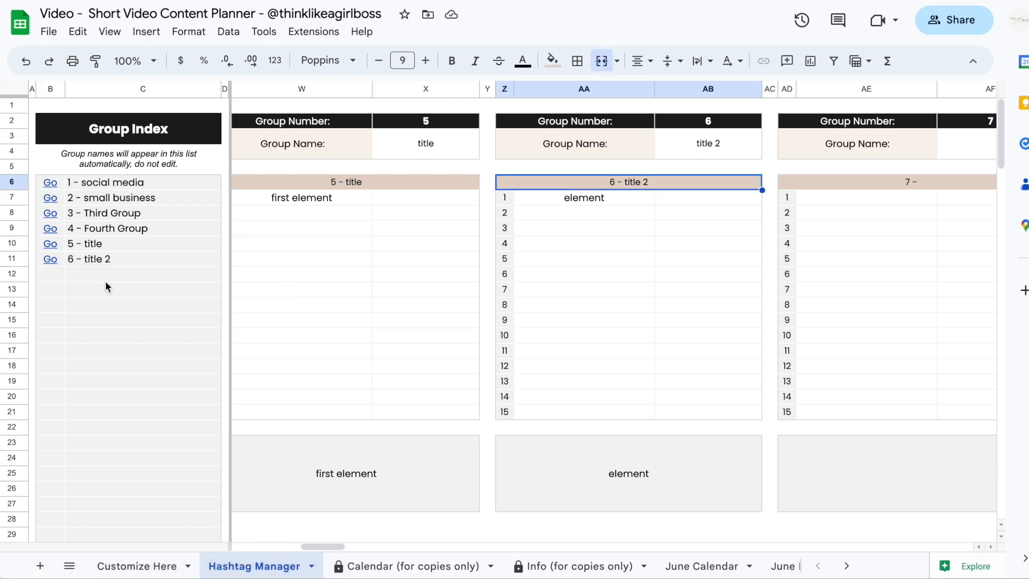
click(50, 182)
click(92, 204)
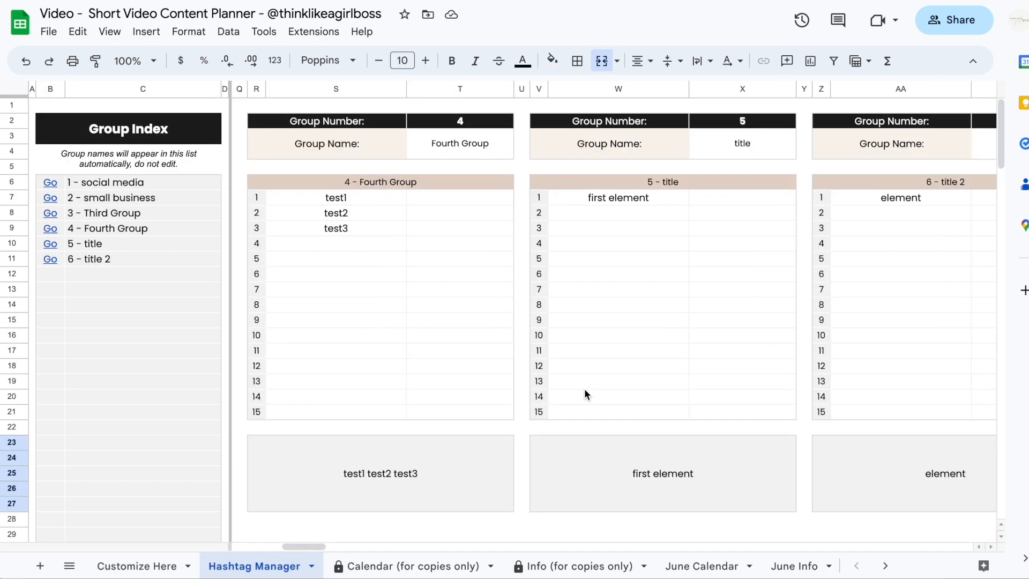
Examine the area beyond hashtag group 40 where two groups are joined into hashtag, comma and space formats.
scroll(584, 390, right, 15)
scroll(584, 390, right, 20)
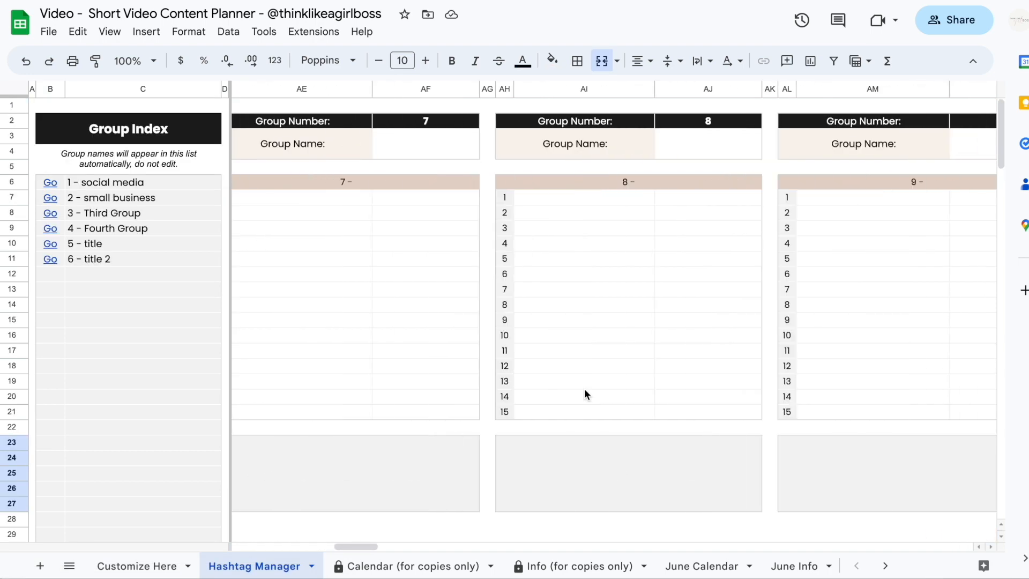
scroll(585, 391, right, 20)
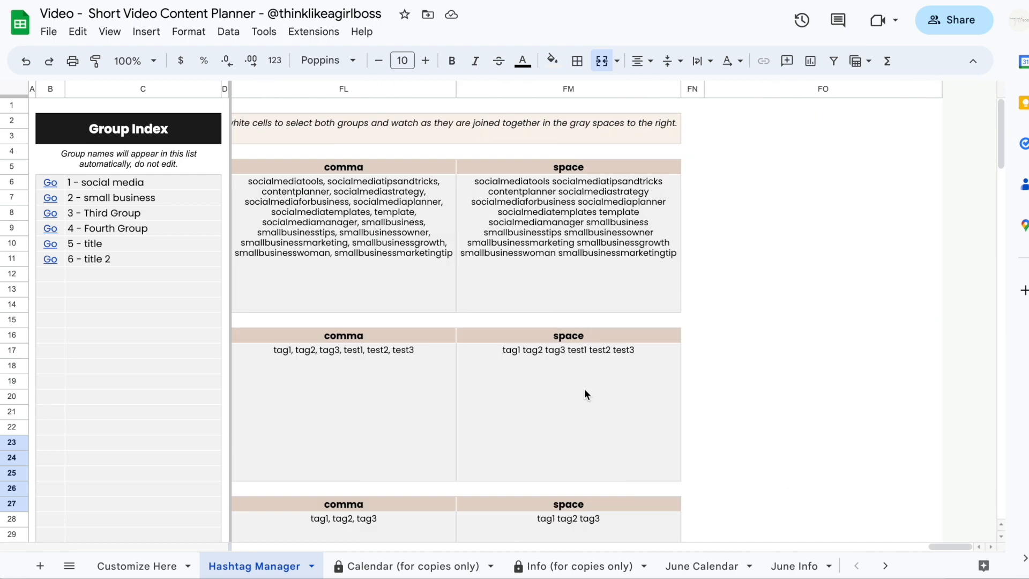
scroll(584, 394, left, 5)
scroll(707, 244, down, 8)
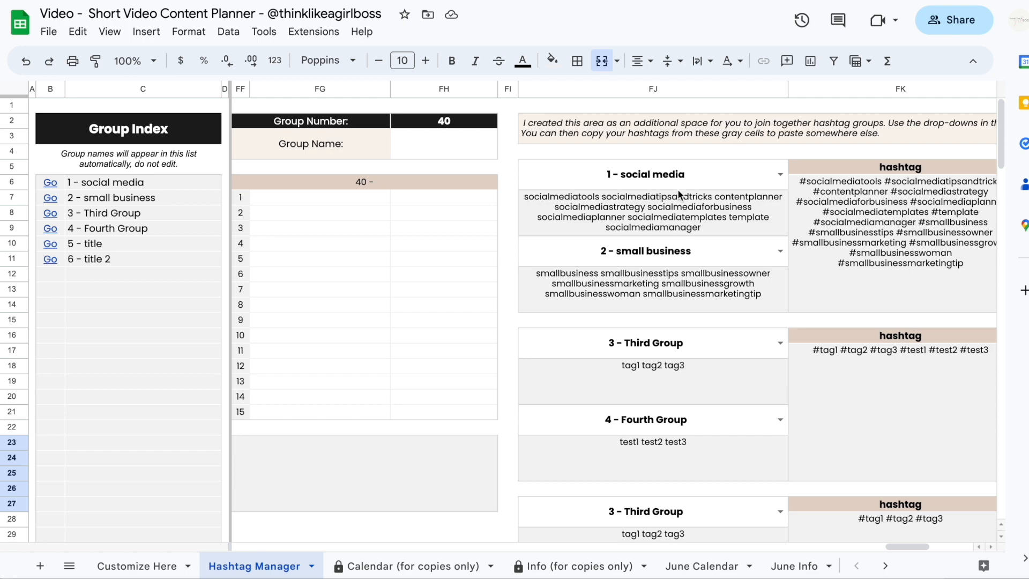
scroll(848, 200, right, 10)
scroll(849, 199, left, 3)
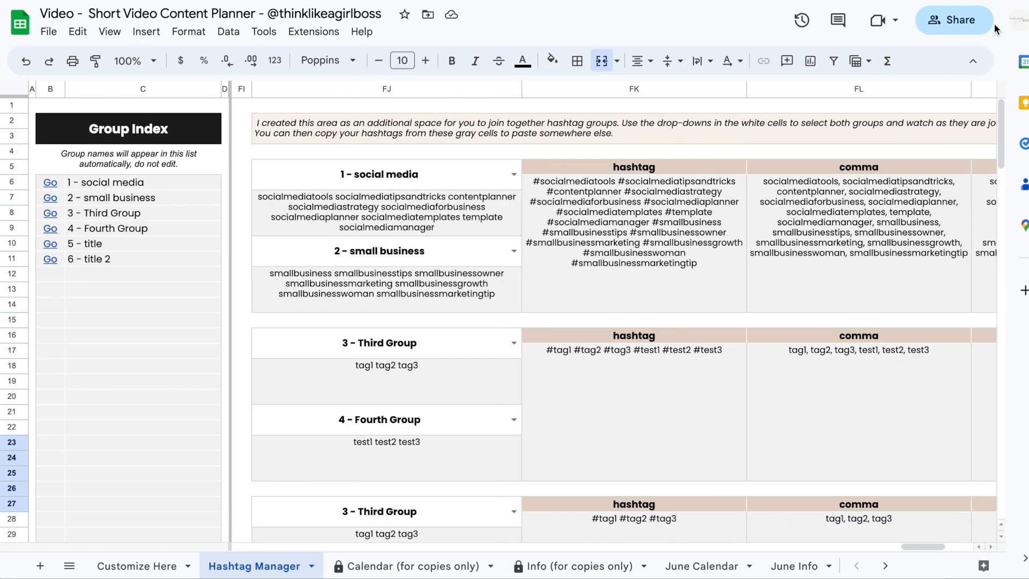
In the first empty joining block at row 38, combine "2 - small business" with "4 - Fourth Group" and inspect the joined hashtags.
key(ctrl+minus)
scroll(603, 373, down, 9)
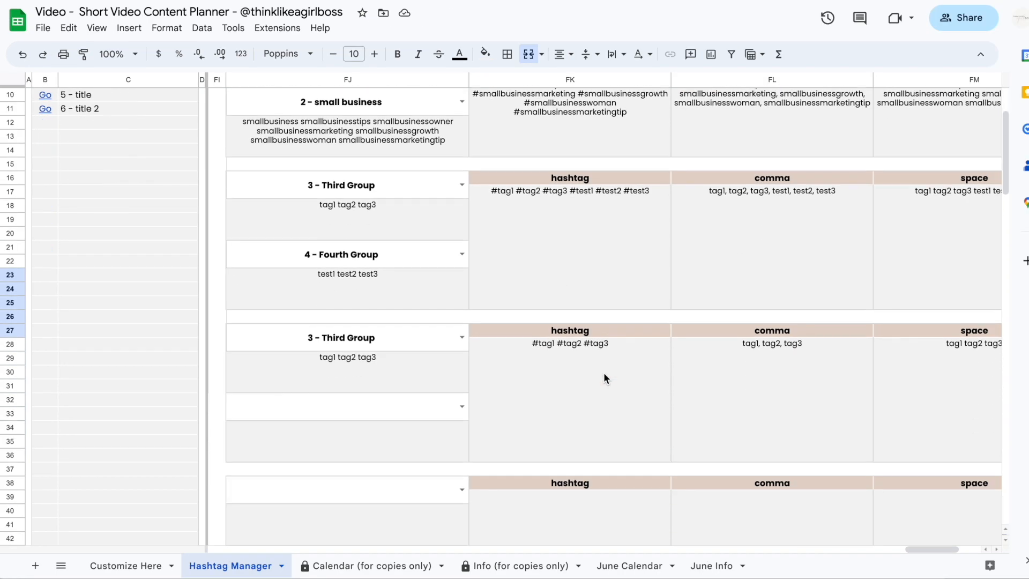
drag(394, 242, 967, 333)
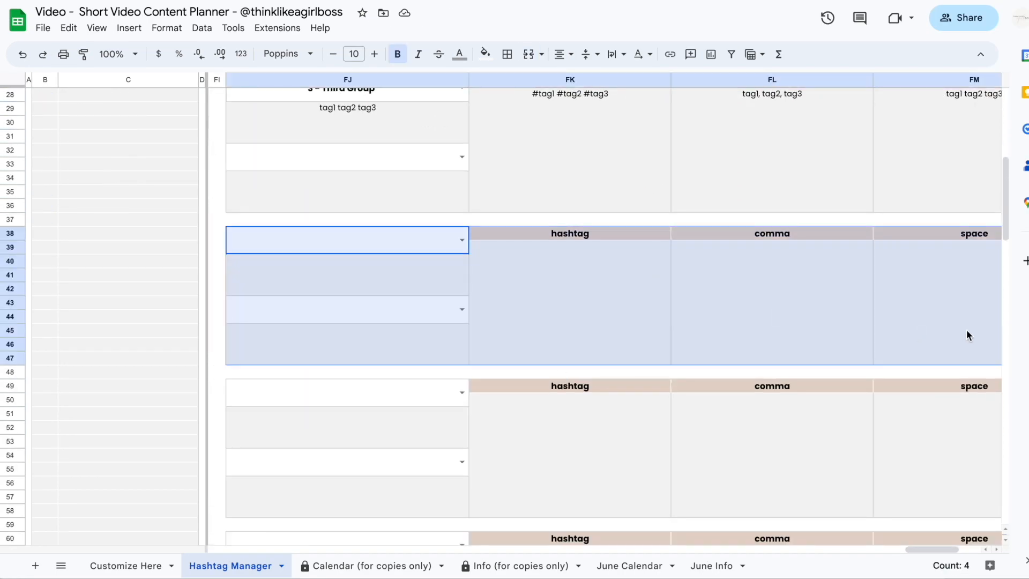
click(462, 240)
click(367, 284)
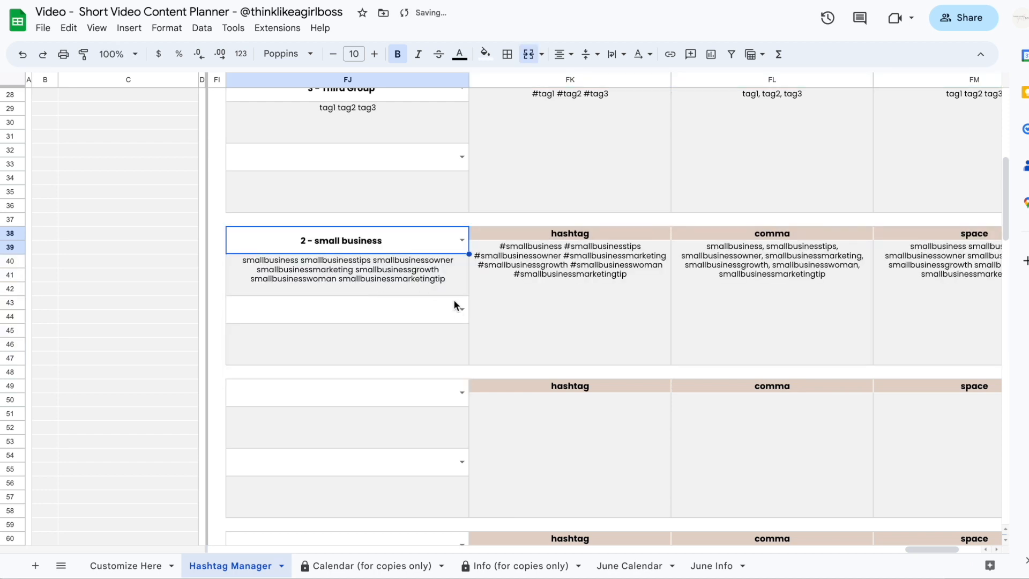
click(462, 308)
click(335, 386)
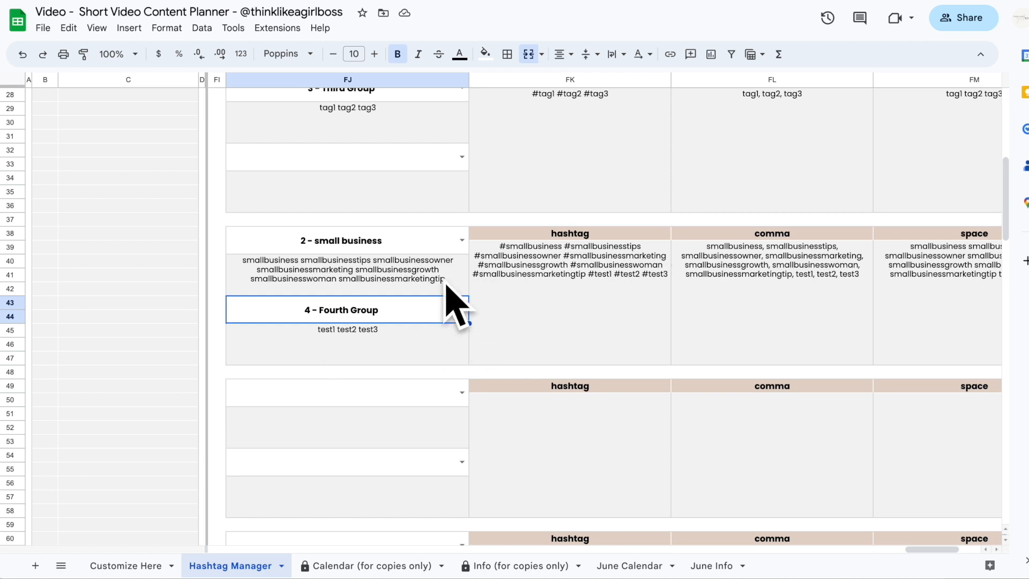
click(571, 291)
scroll(575, 289, right, 2)
scroll(579, 288, left, 2)
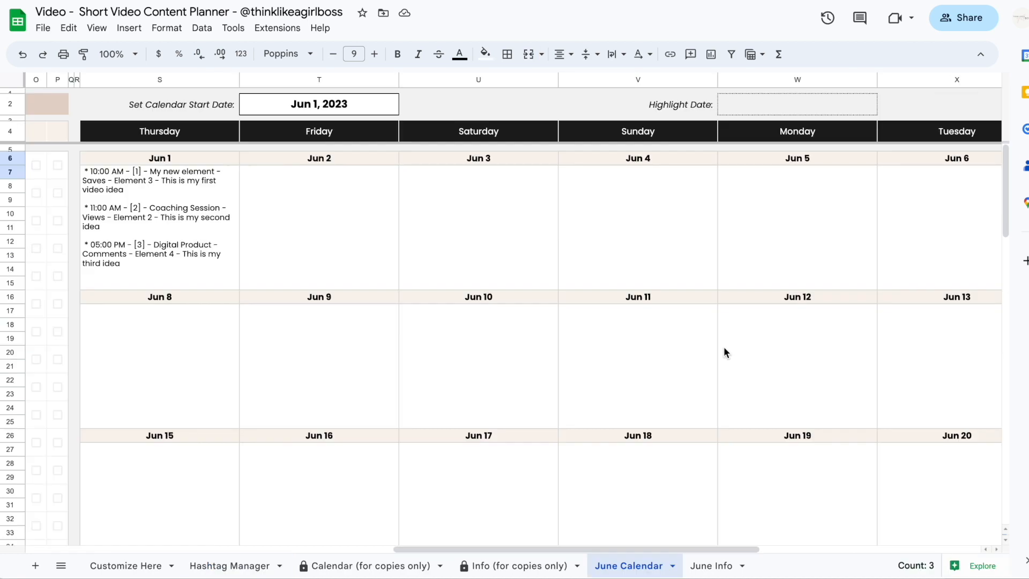
Turn off the extra space between lines in the June Calendar and check the June 1 entries.
scroll(724, 349, right, 10)
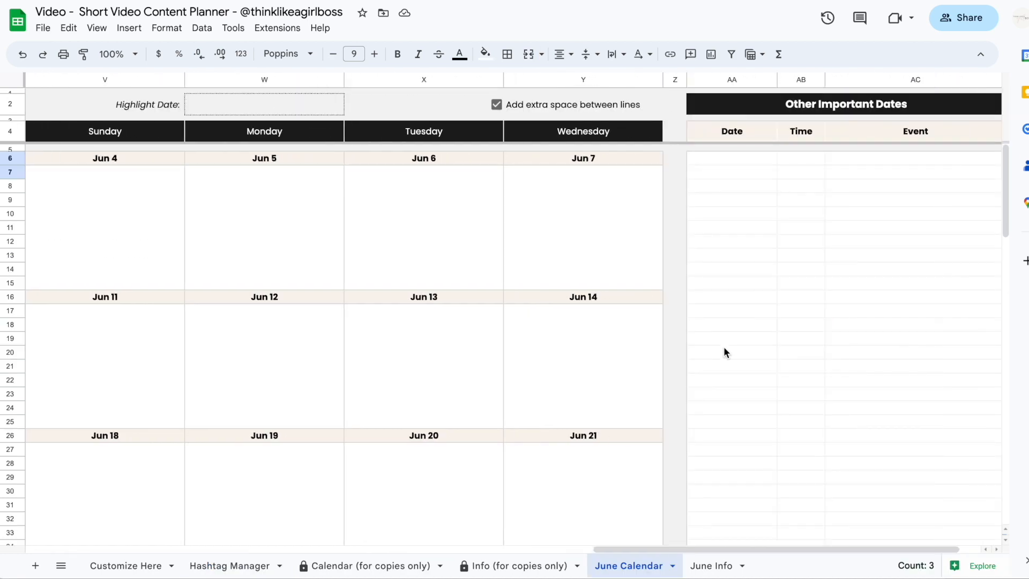
scroll(724, 349, left, 9)
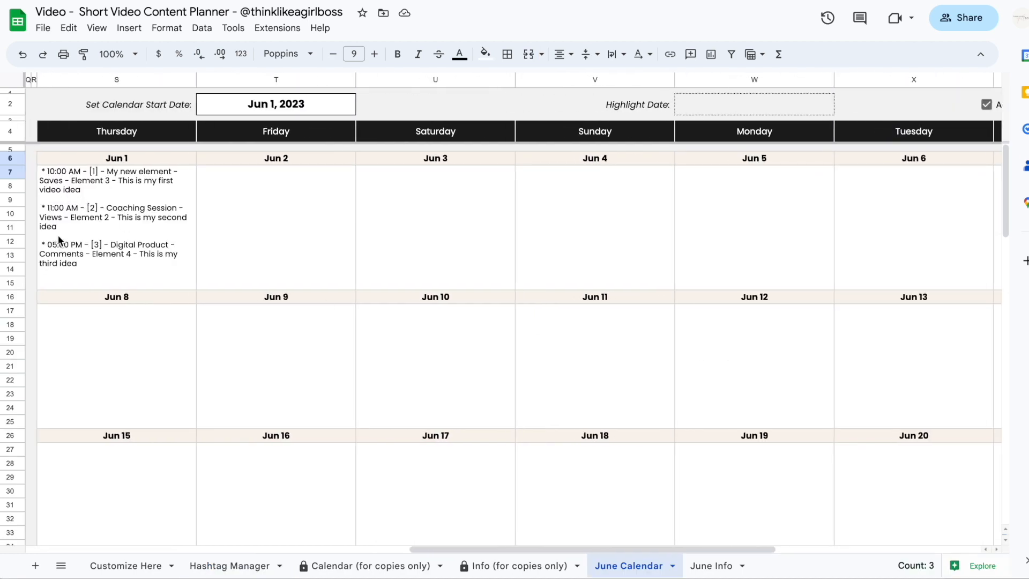
scroll(361, 236, right, 2)
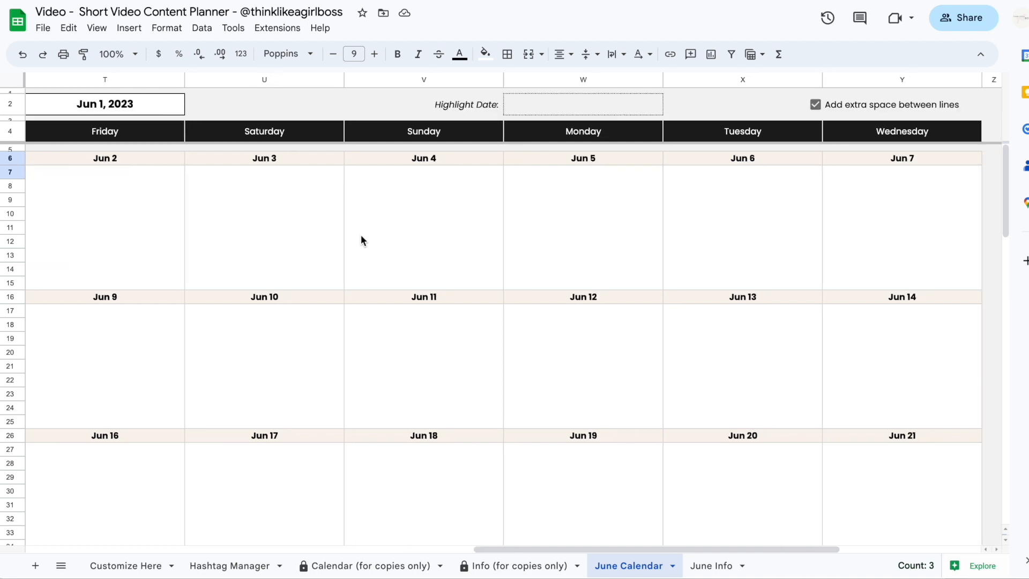
click(815, 104)
scroll(656, 110, right, 2)
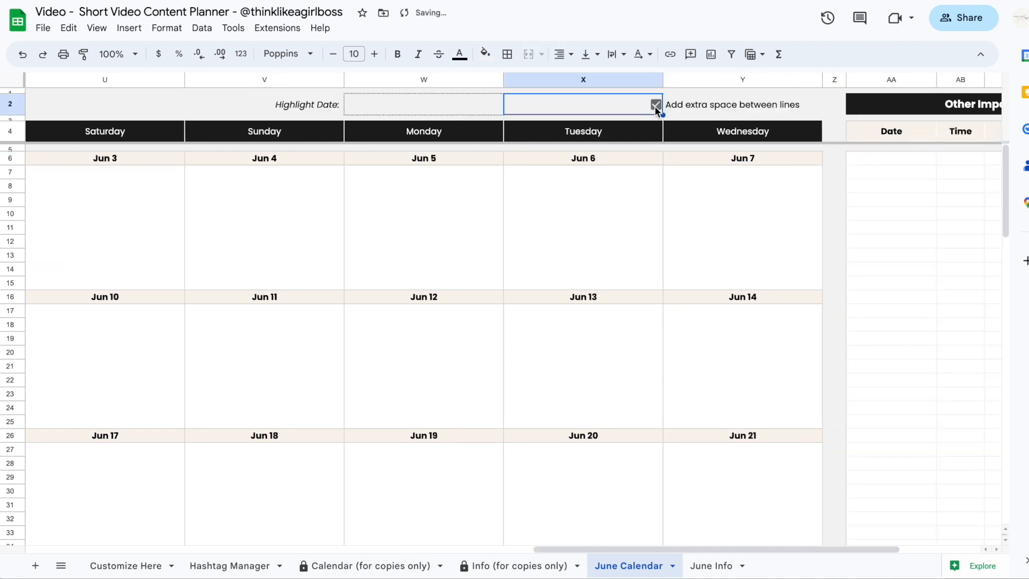
scroll(644, 226, left, 5)
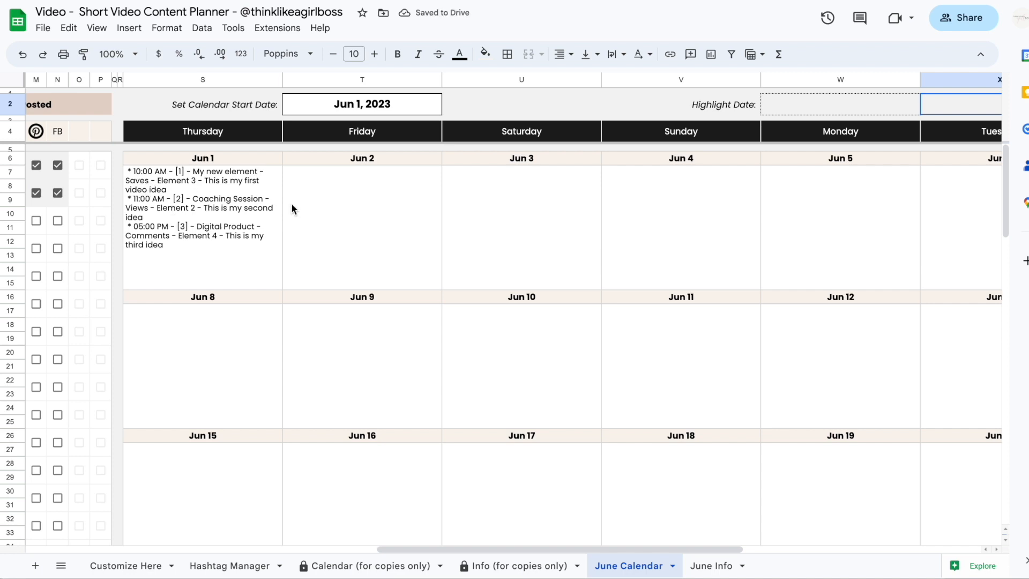
Turn the extra space between the calendar's lines back on.
scroll(291, 202, right, 2)
scroll(882, 185, right, 1)
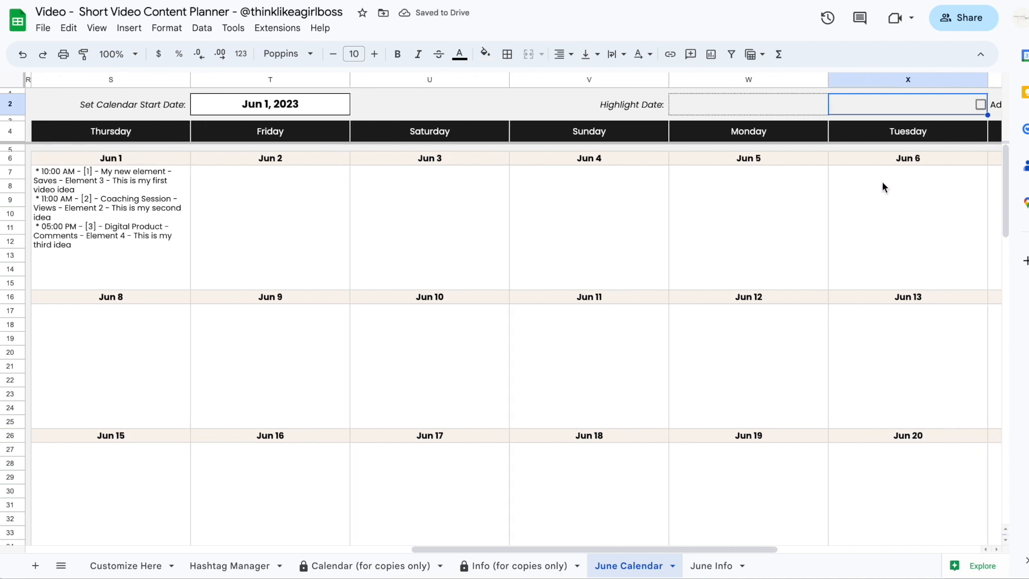
click(981, 105)
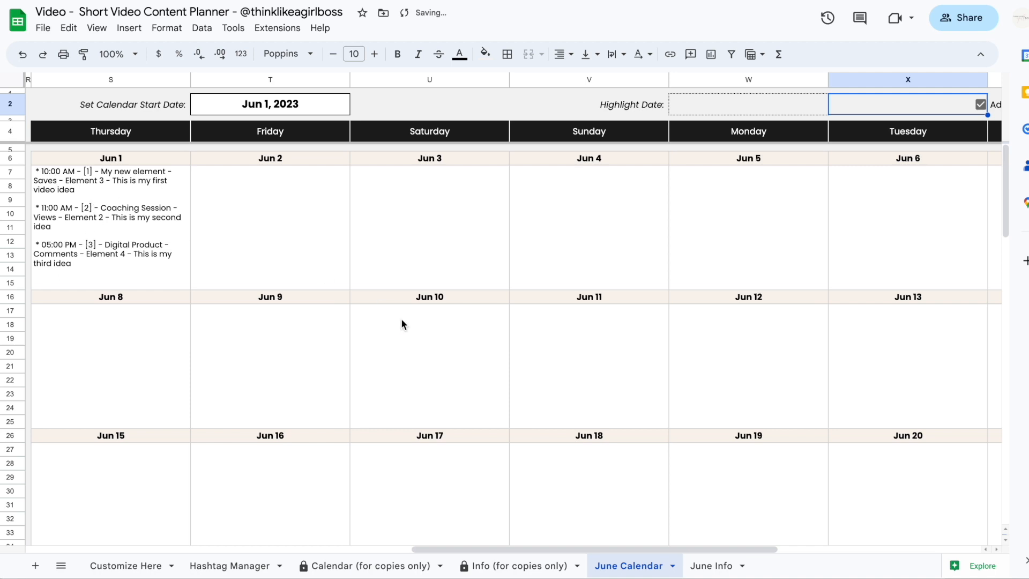
click(709, 181)
Add NEW EVENT and EVENT 2, both dated Jun 7, 2023, to the first two rows of Other Important Dates.
scroll(709, 182, right, 4)
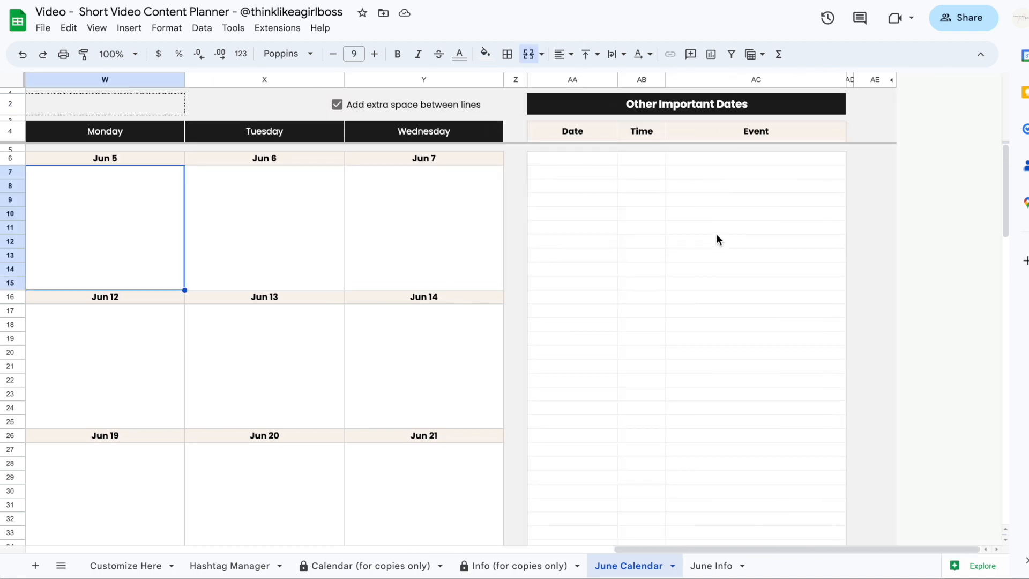
double_click(569, 161)
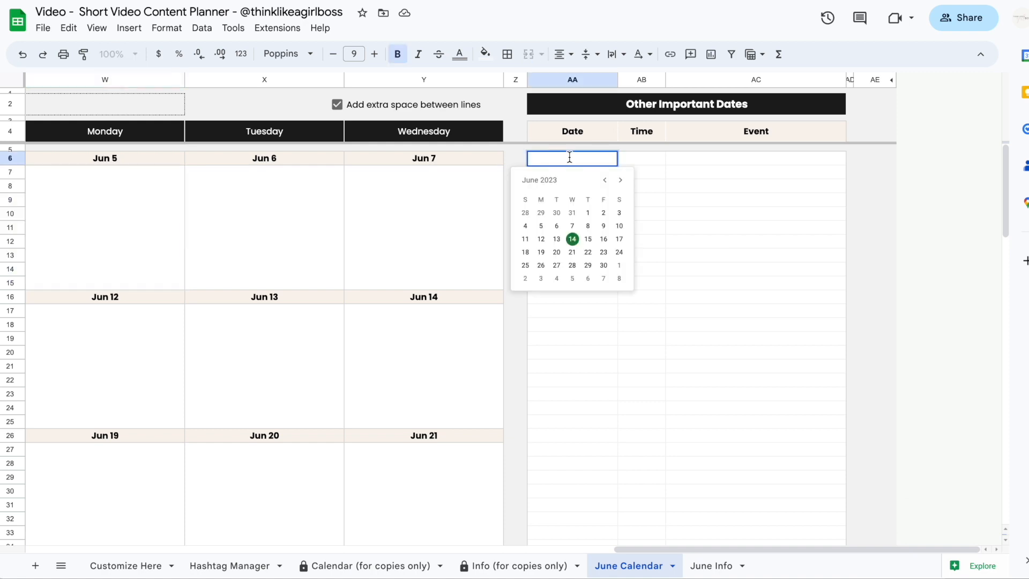
click(573, 231)
click(695, 160)
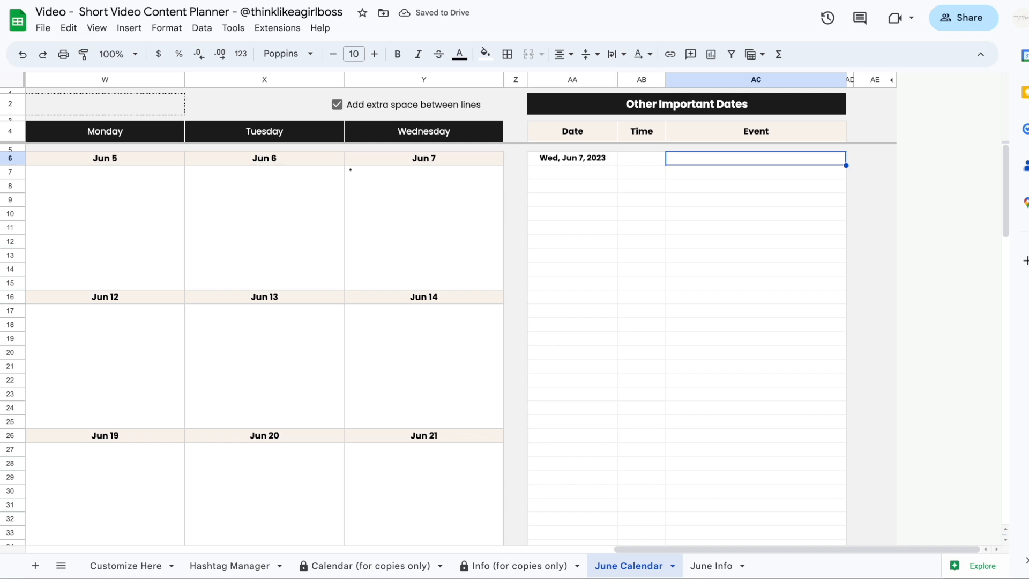
text(NEW EVENT)
key(Return)
text(EVENT 2)
key(Return)
click(584, 158)
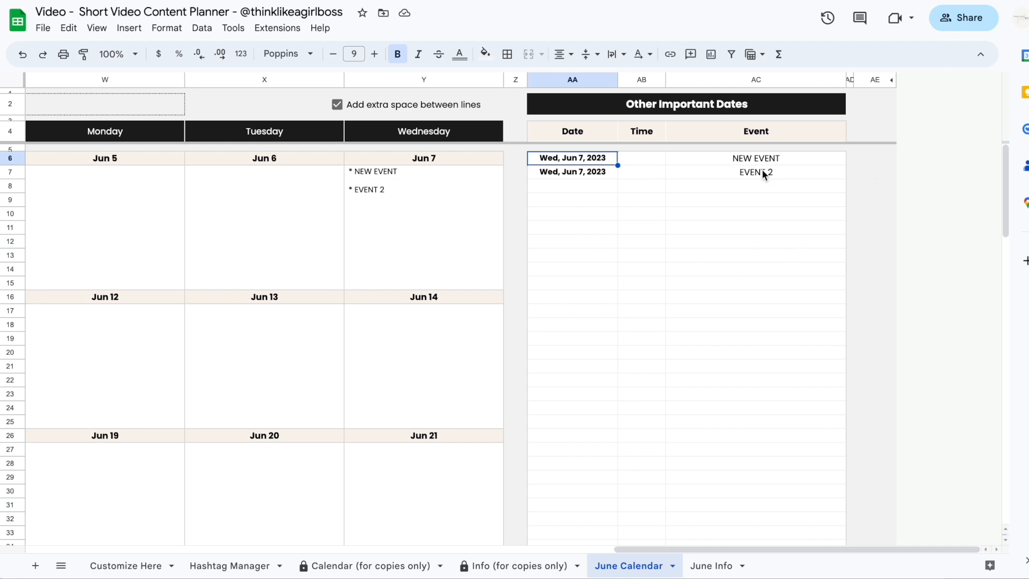
Change the date of NEW EVENT in Other Important Dates to Jun 1, 2023.
scroll(762, 170, left, 15)
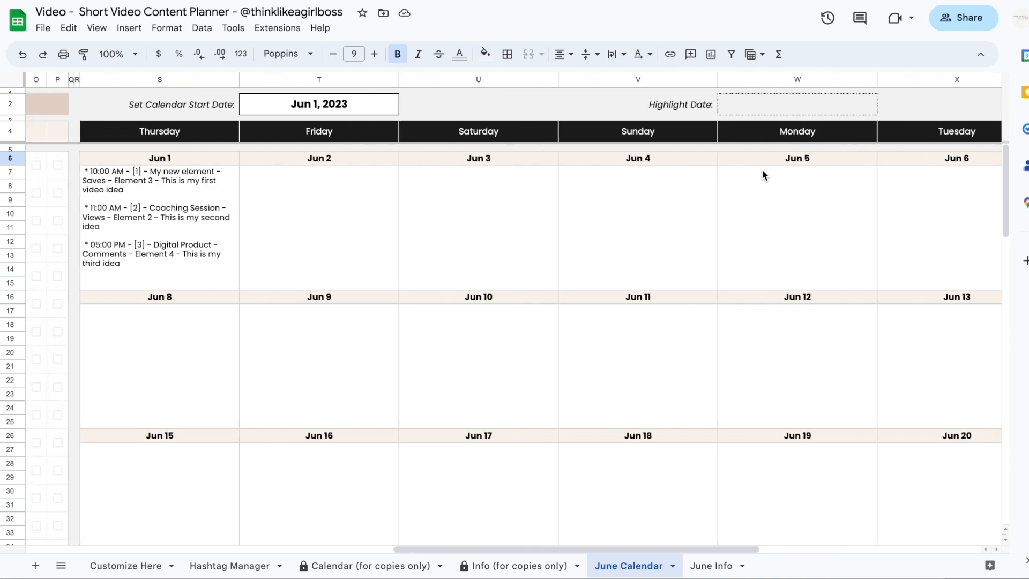
scroll(761, 169, right, 15)
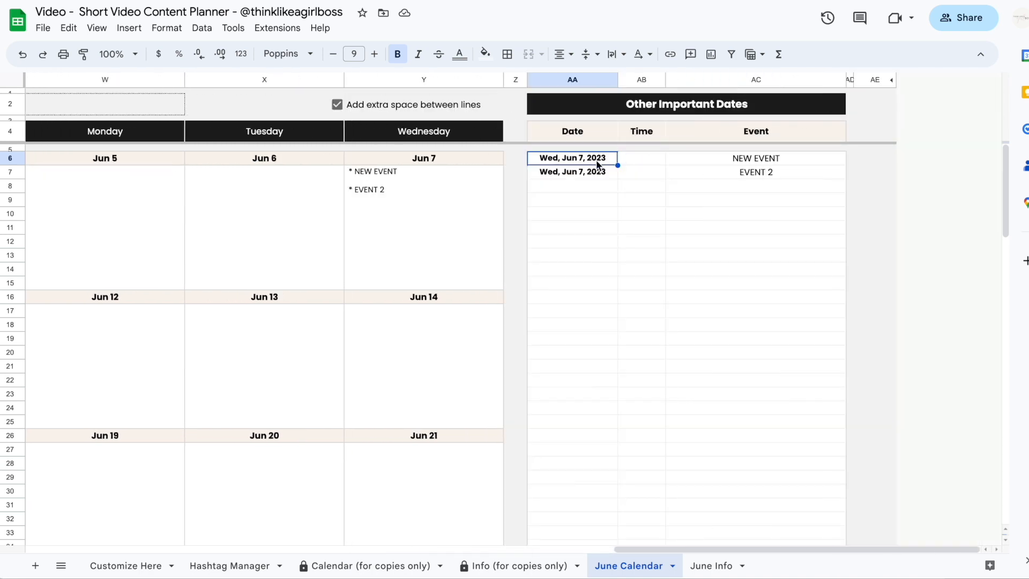
double_click(597, 160)
click(589, 213)
click(614, 301)
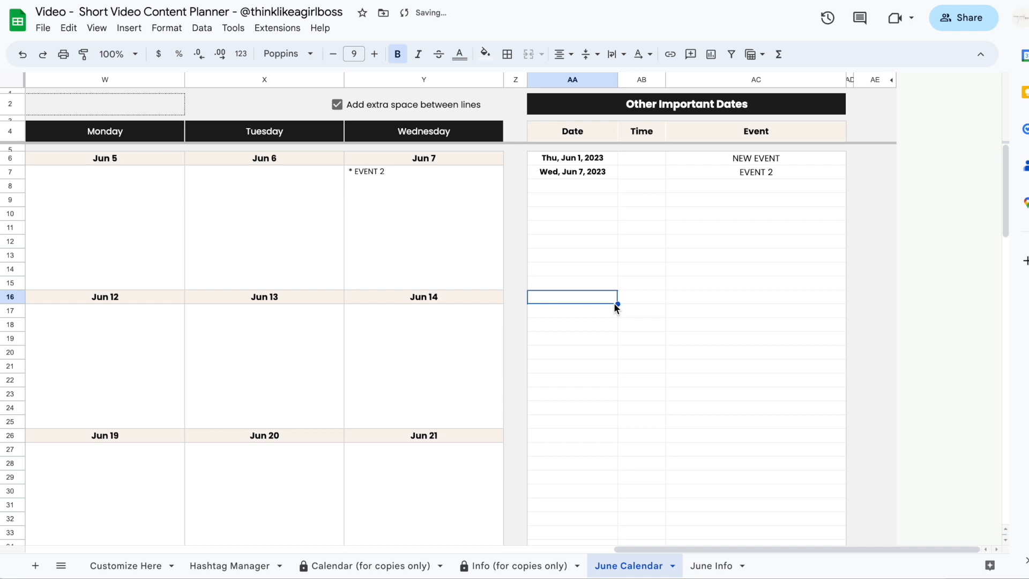
Set the Highlight Date to Jun 1, 2023 and inspect the highlighting in the content plan, calendar and Other Important Dates.
scroll(615, 307, left, 8)
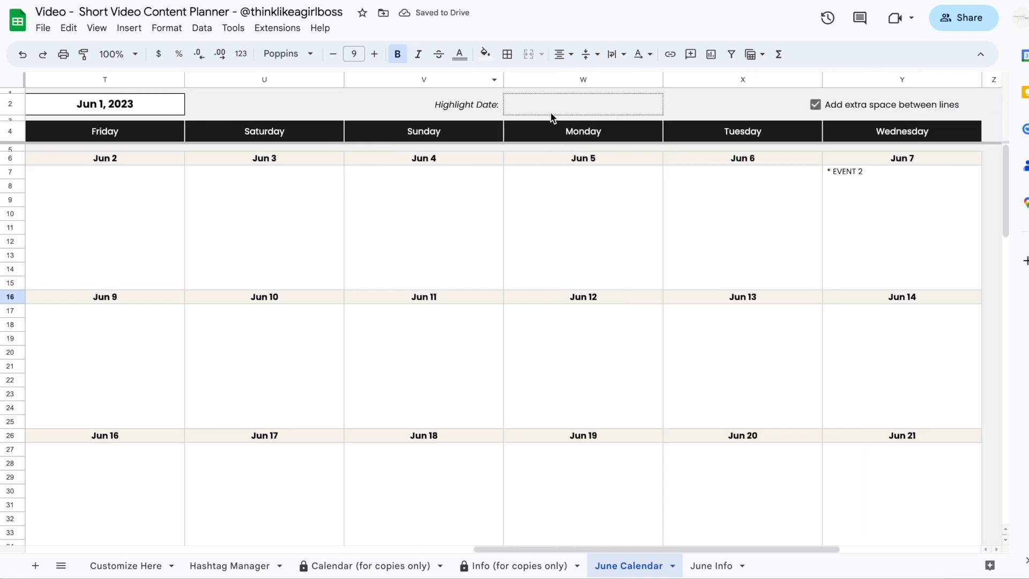
click(554, 105)
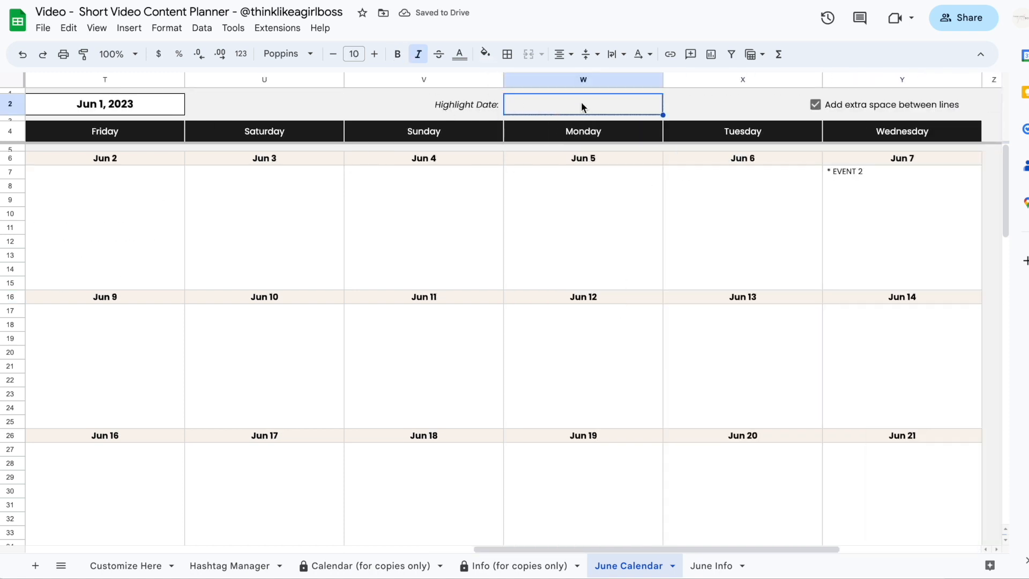
double_click(577, 106)
click(598, 160)
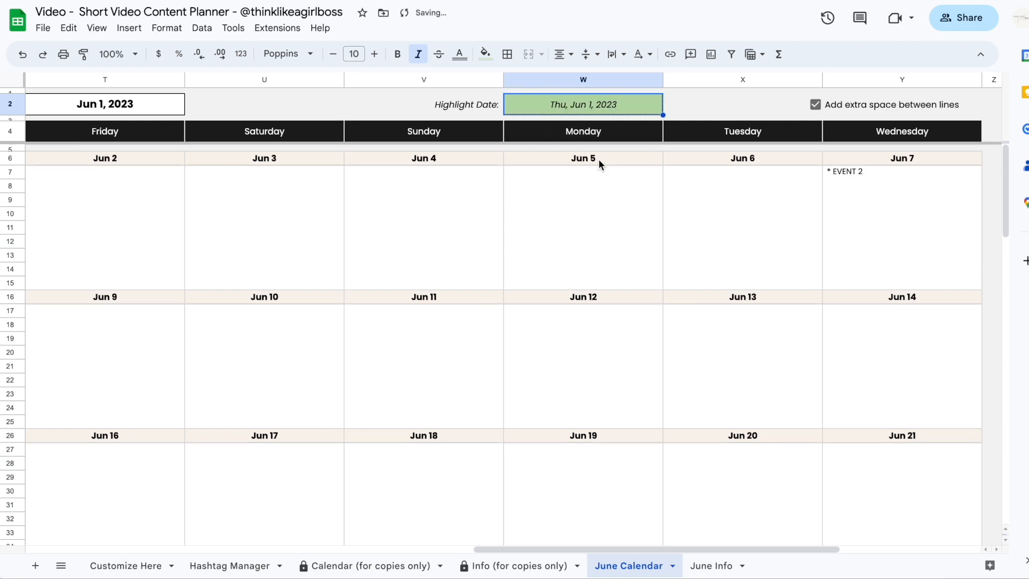
click(590, 223)
scroll(590, 223, left, 15)
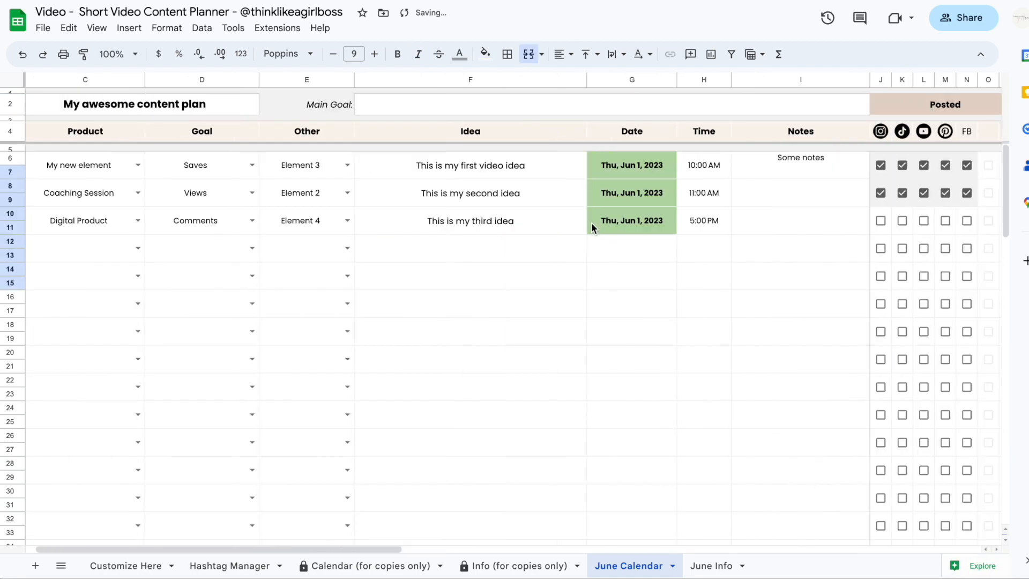
scroll(628, 245, right, 10)
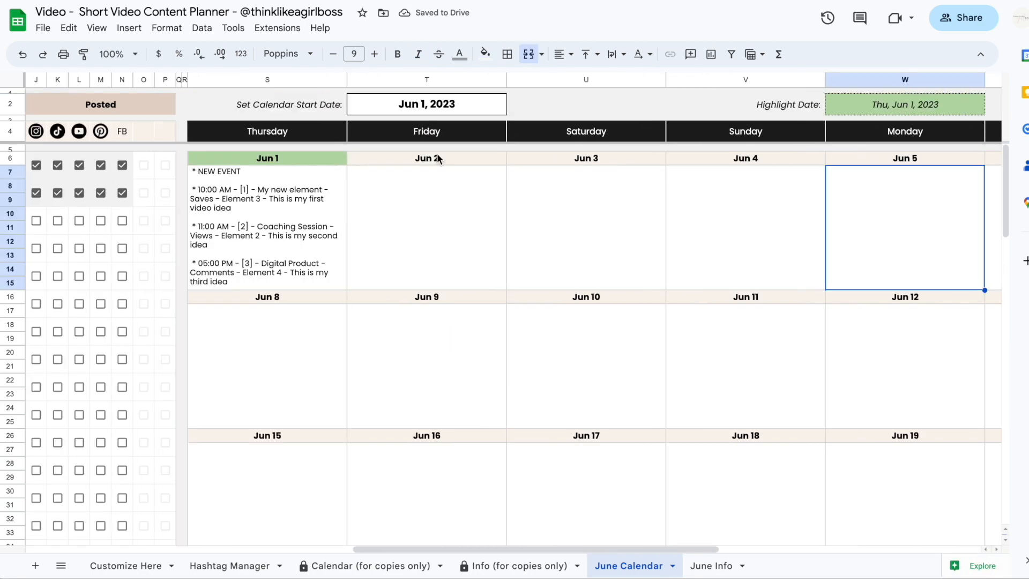
scroll(493, 243, right, 10)
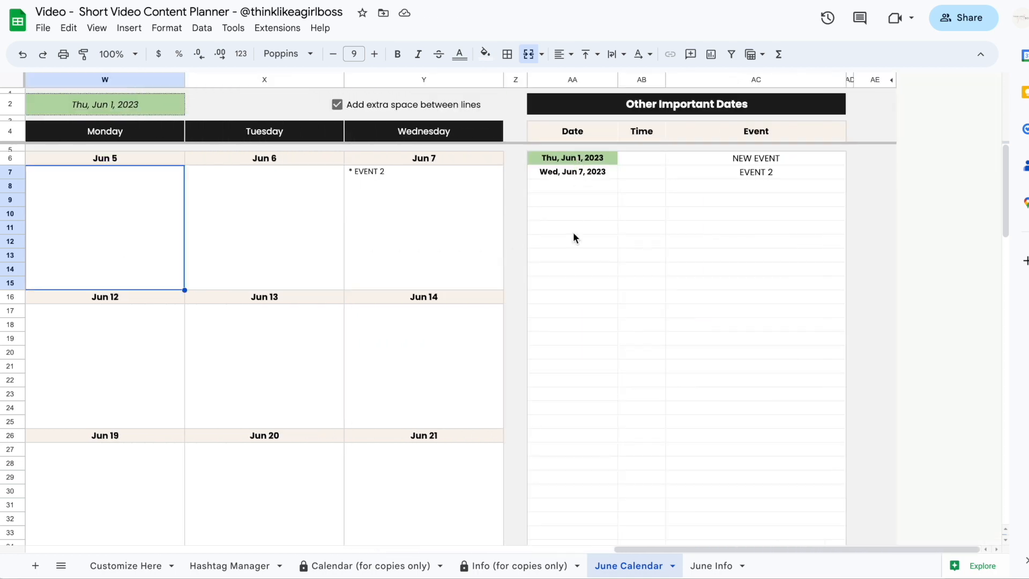
Clear the Highlight Date.
scroll(573, 237, left, 5)
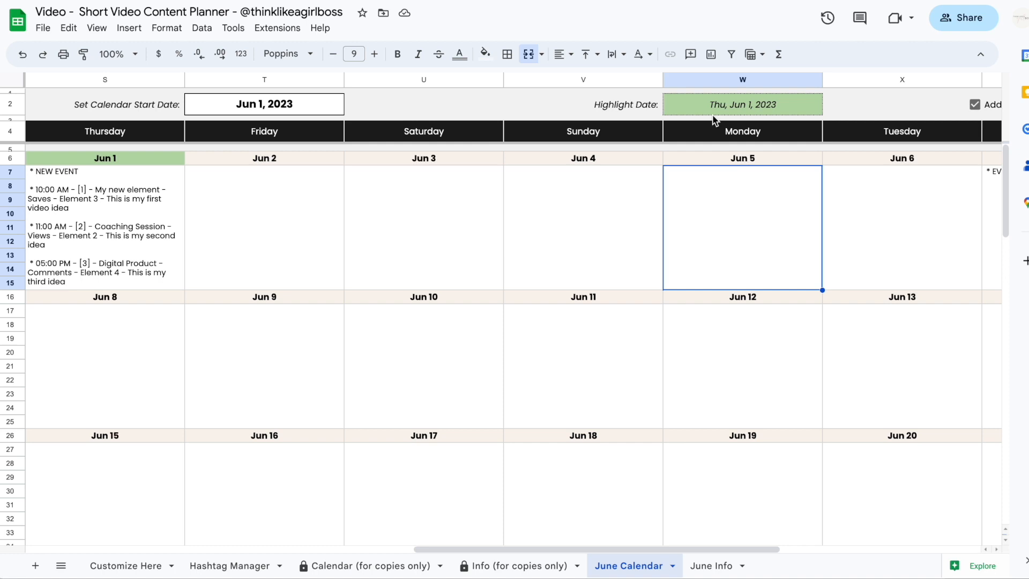
click(689, 103)
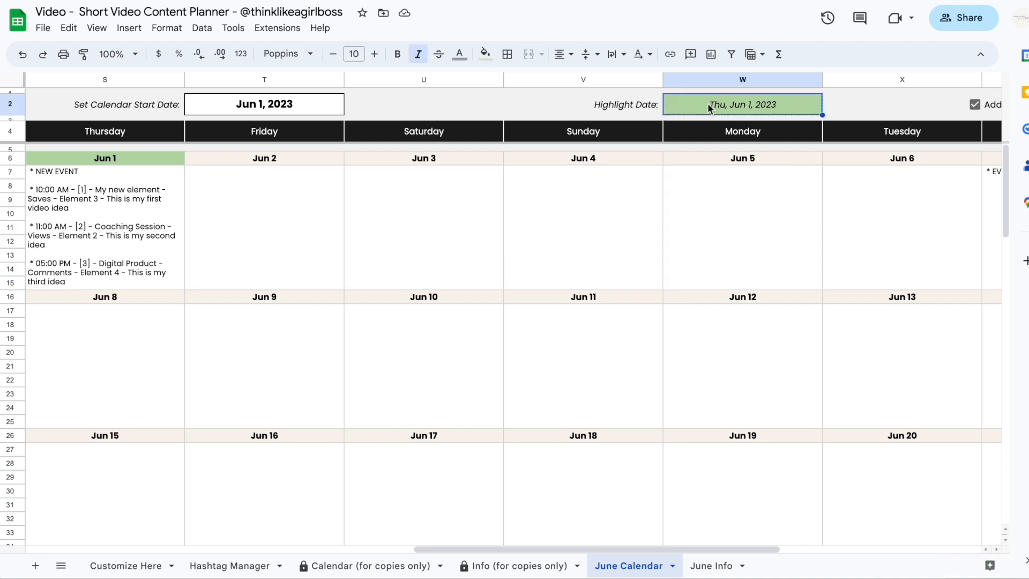
key(Delete)
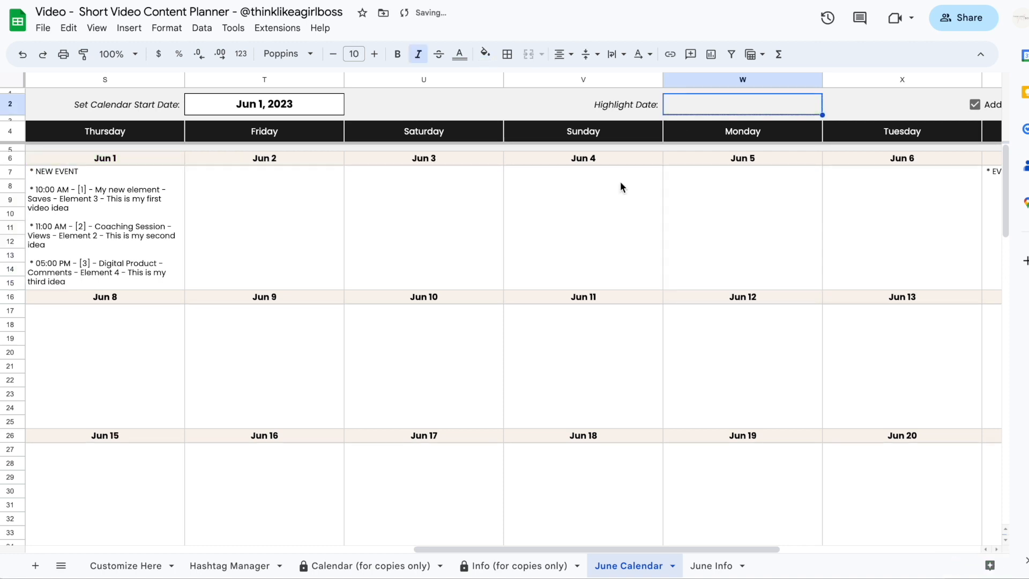
click(591, 230)
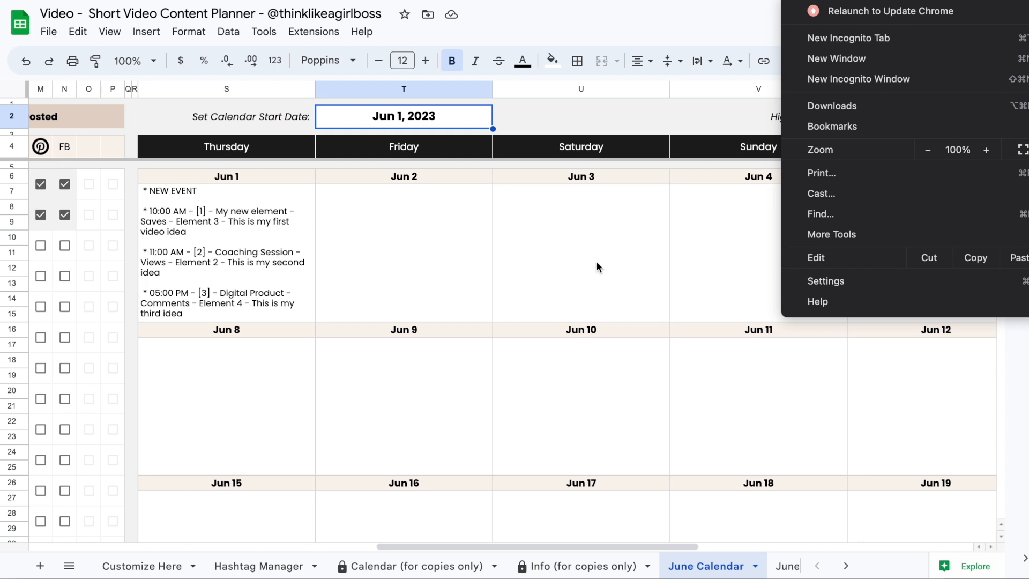
Set the calendar start date to May 28, 2023 and check the shifted weekdays and entries.
click(392, 128)
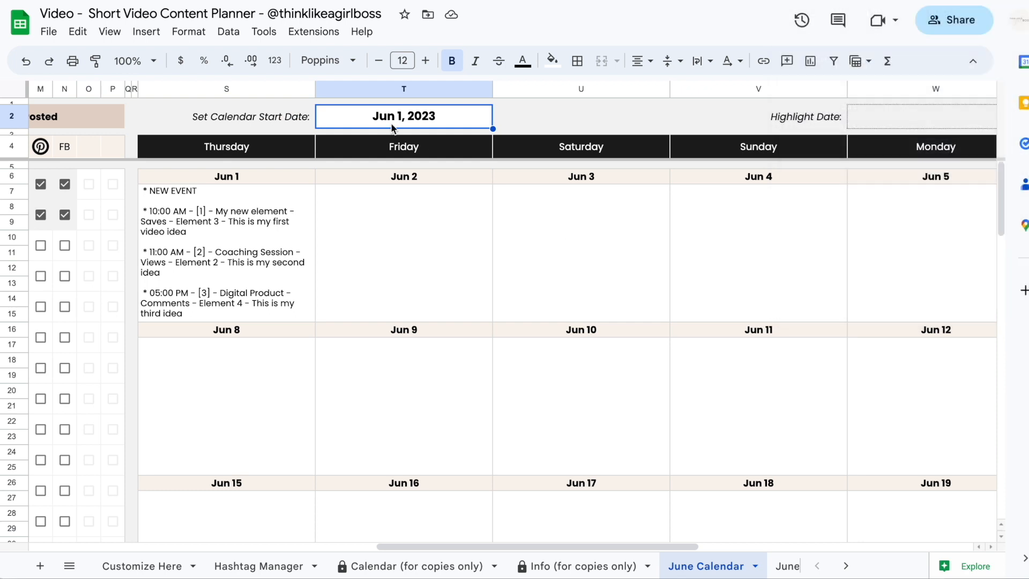
double_click(381, 119)
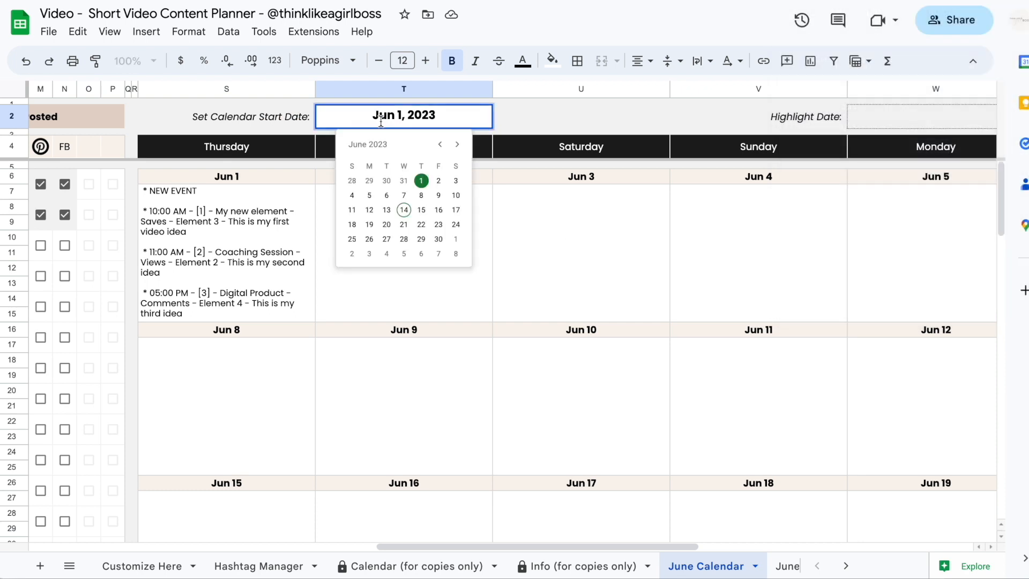
click(352, 180)
scroll(696, 295, right, 2)
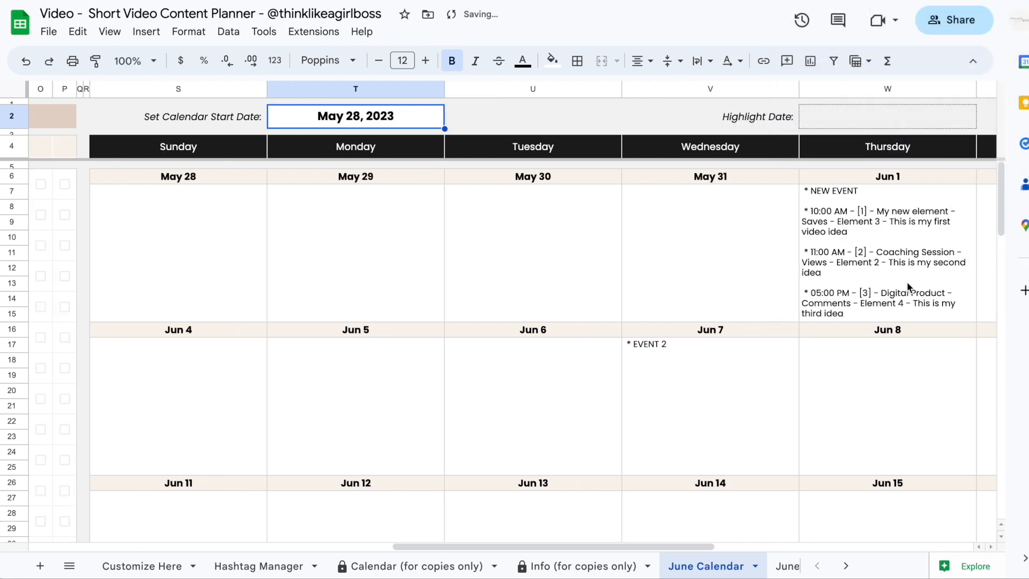
scroll(862, 315, right, 3)
scroll(862, 315, left, 2)
Look over the groups in the Hashtag Manager sheet and return to the June Calendar to review its plan and calendar.
click(263, 565)
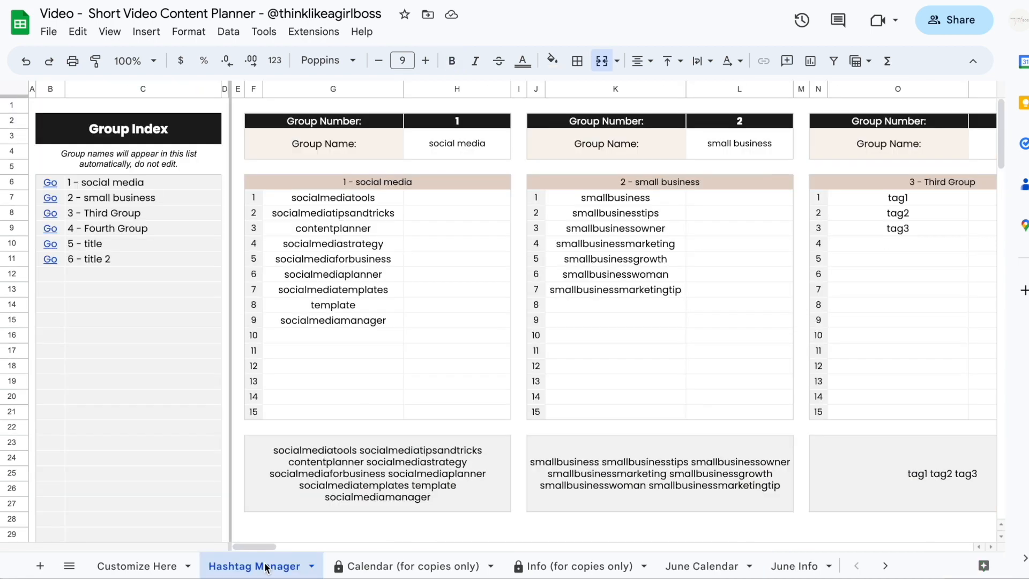
scroll(494, 462, right, 10)
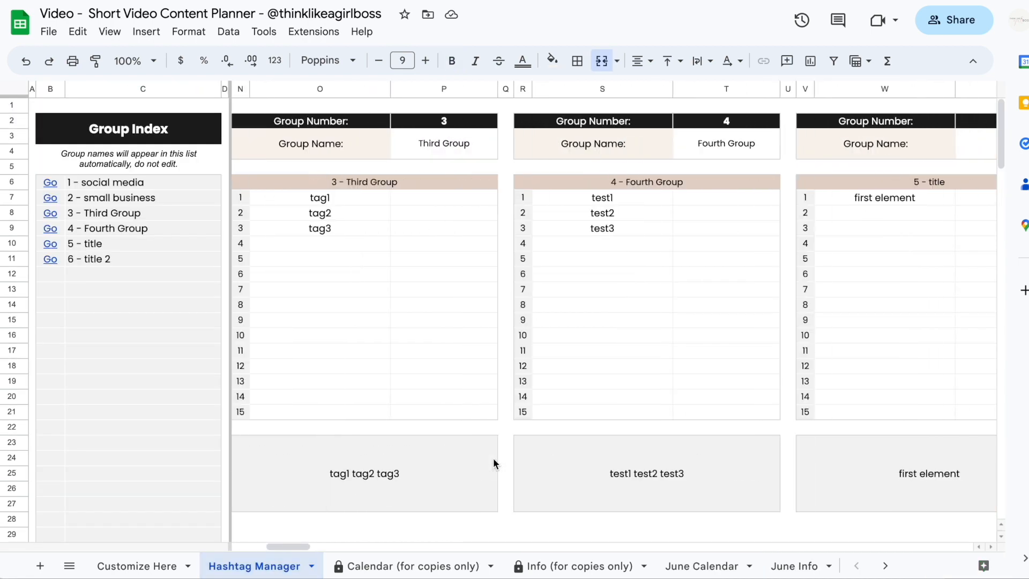
click(698, 565)
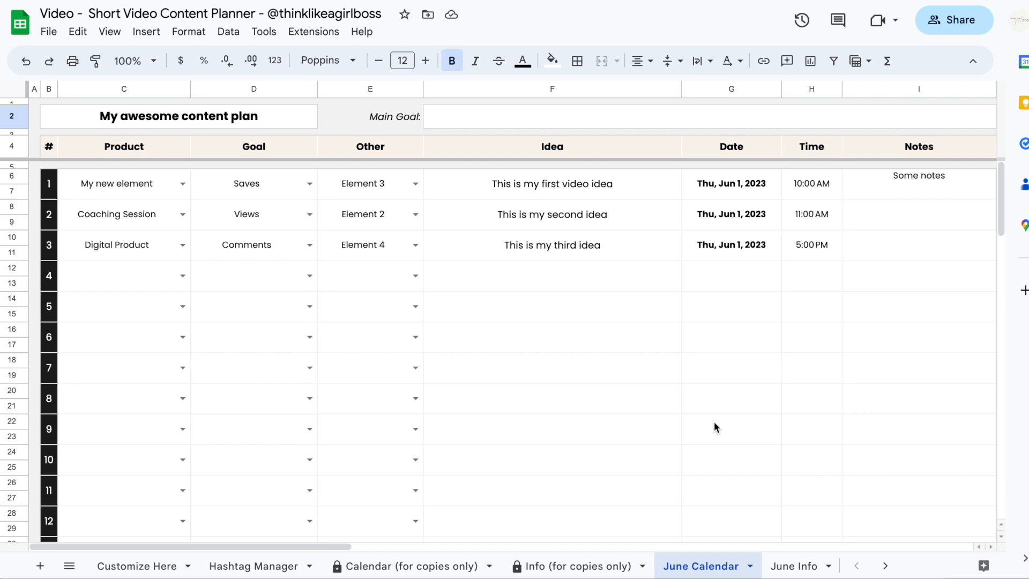
scroll(713, 424, right, 10)
scroll(713, 421, right, 15)
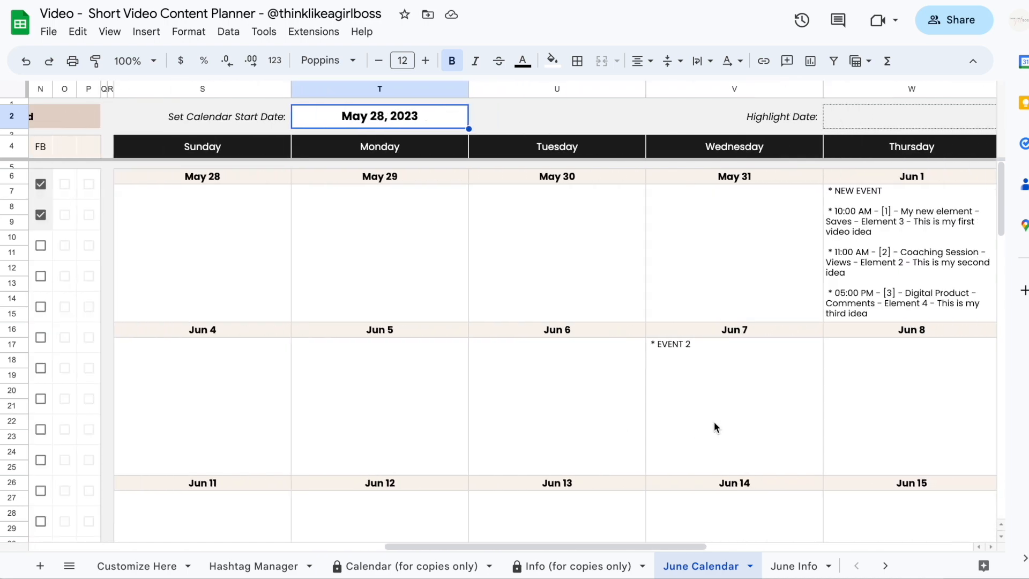
Open the June Info sheet.
click(792, 564)
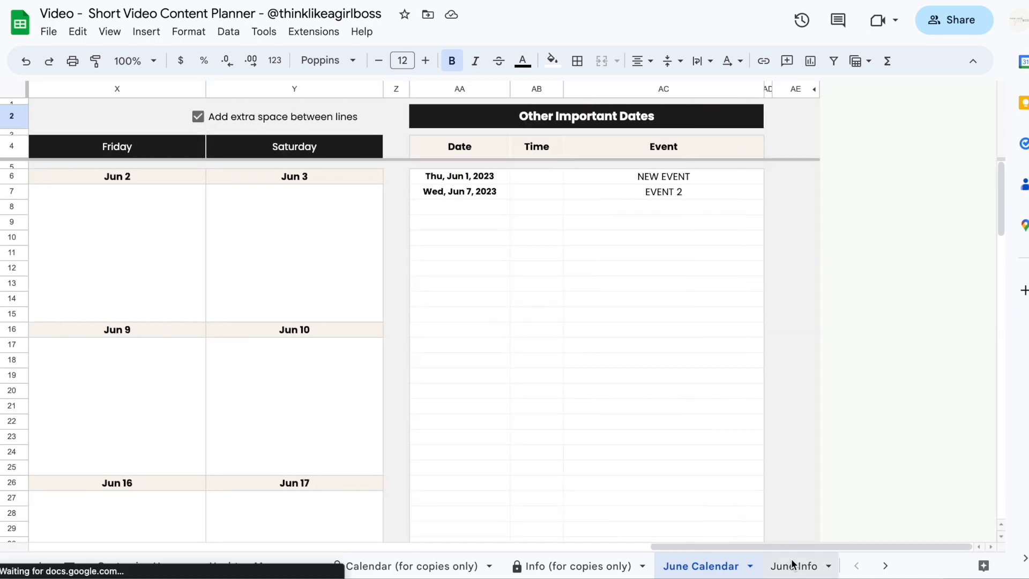